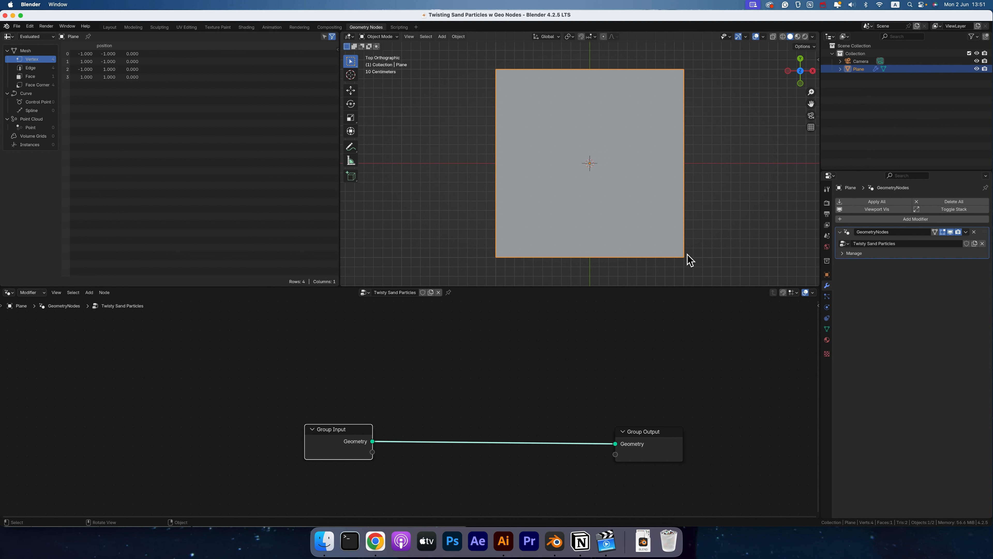
# Check the Developer Extras option in the Interface preferences and close the preferences window.
pyautogui.click(30, 26)
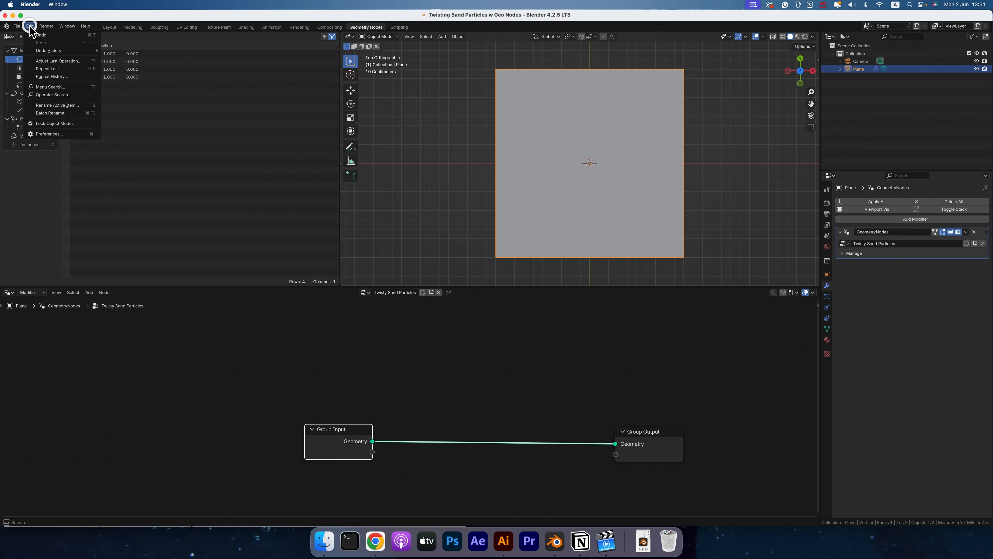
pyautogui.click(75, 135)
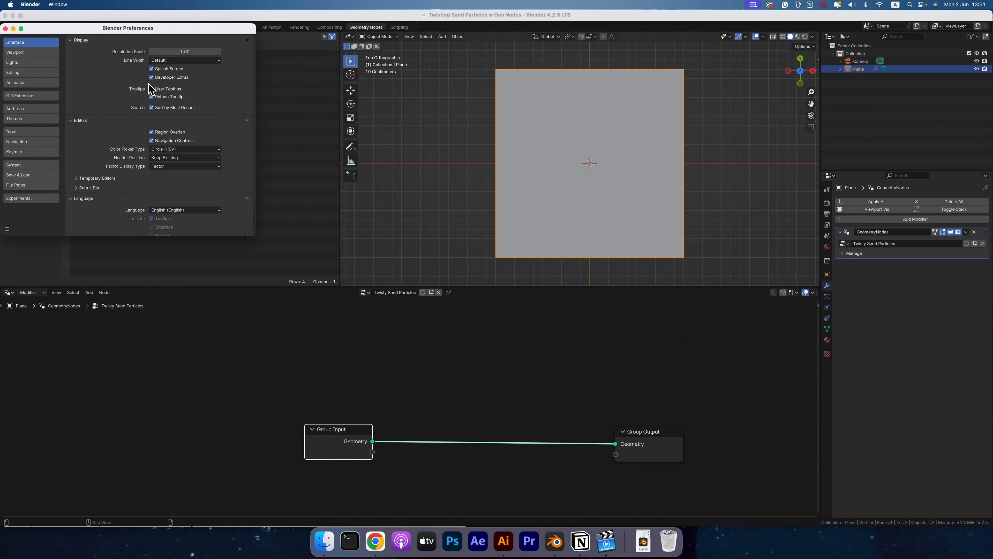
pyautogui.click(5, 29)
# Display the plane's vertex indices in the 3D viewport and inspect their numbering in perspective and top view.
pyautogui.click(764, 37)
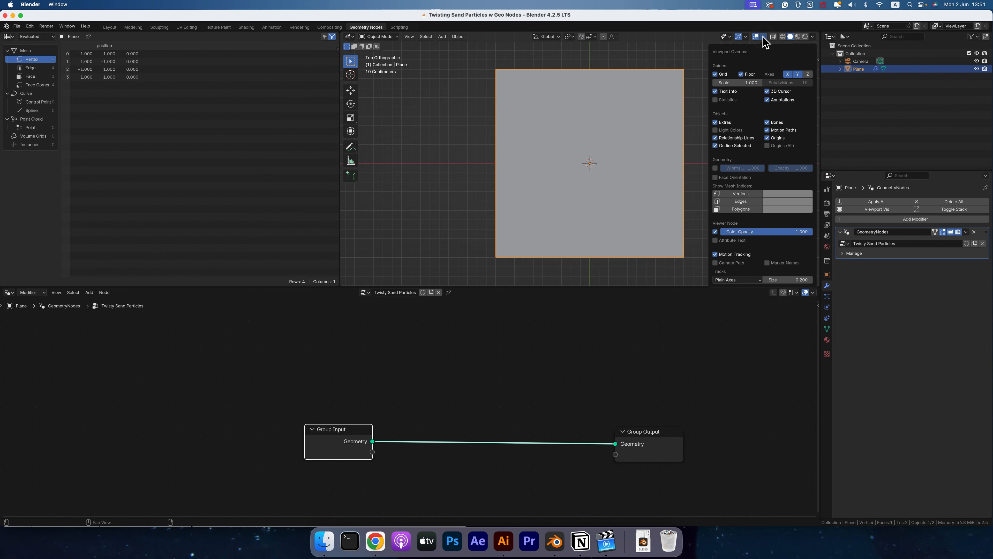
pyautogui.click(747, 193)
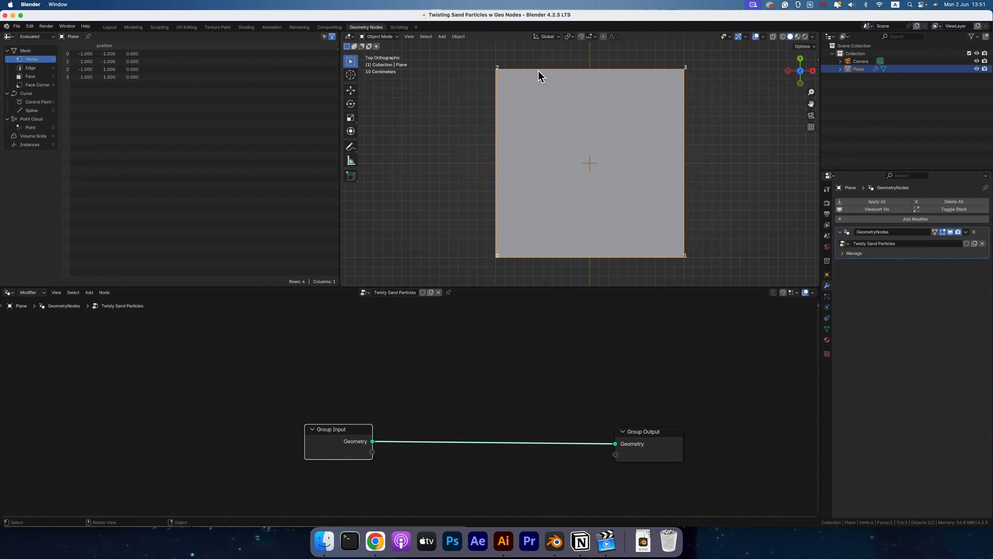
pyautogui.scroll(-10, 595, 144)
pyautogui.hscroll(1, 595, 143)
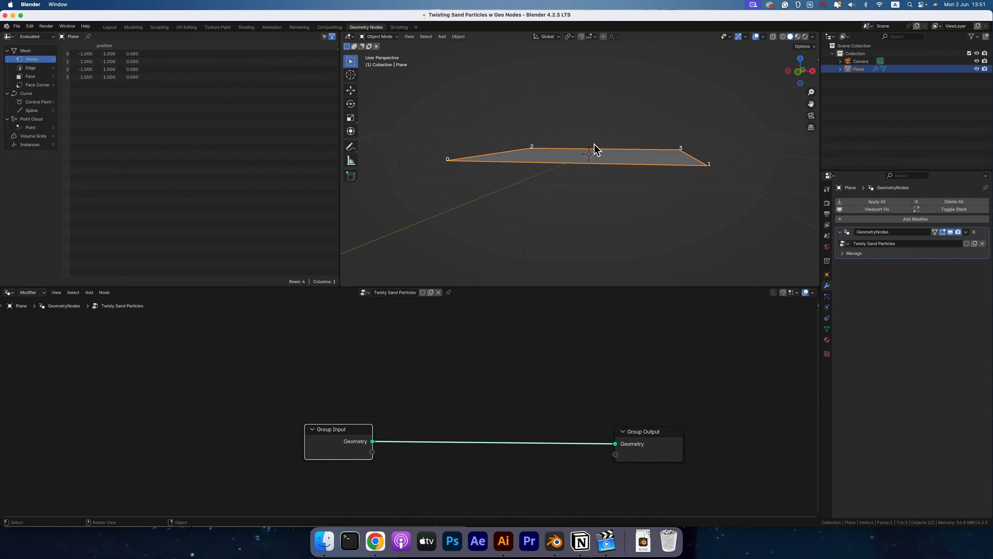
pyautogui.scroll(-3, 594, 149)
pyautogui.press('7')
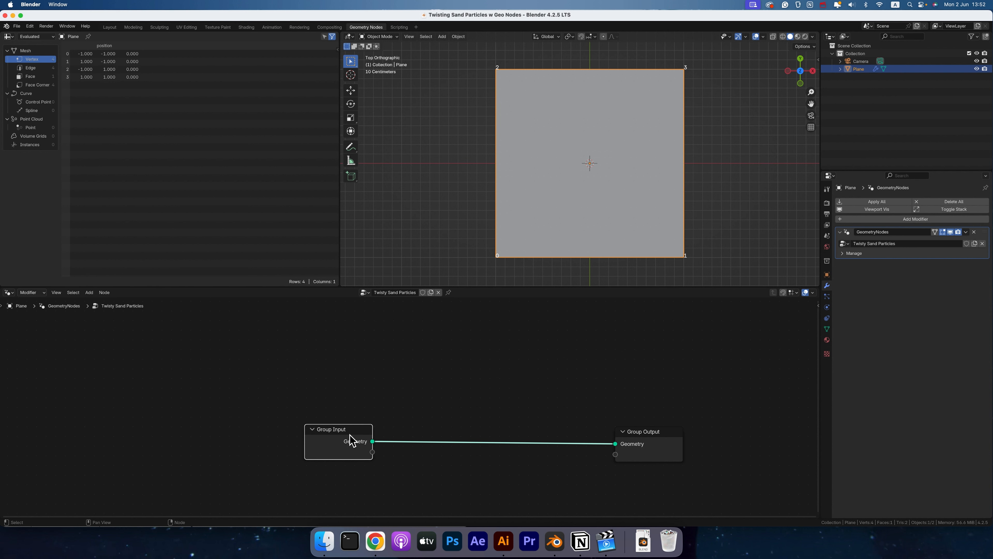
# Insert a Set Position node between Group Input and Group Output, with its geometry connected to both.
pyautogui.moveTo(350, 435); pyautogui.dragTo(482, 360)
pyautogui.write('set jpos')
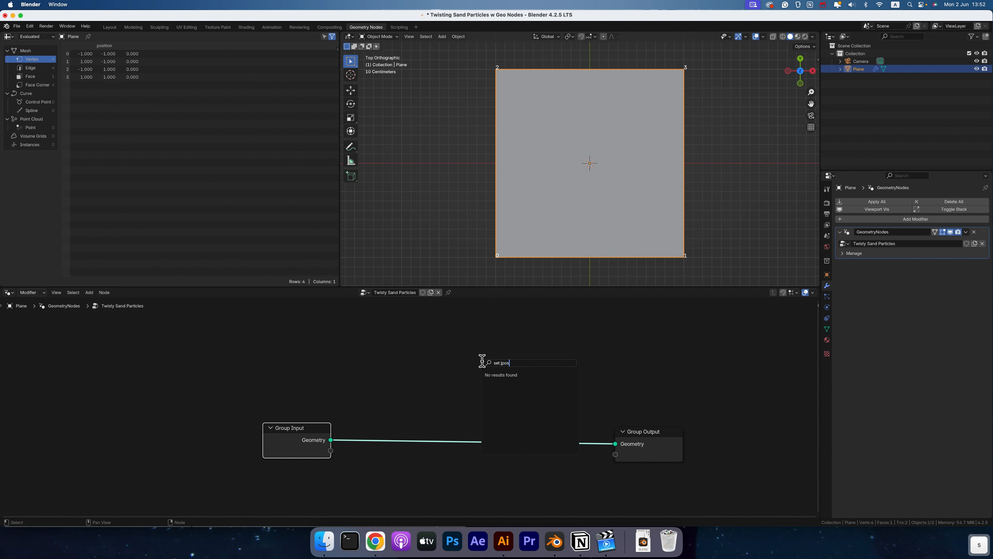
pyautogui.write('it')
pyautogui.press('BackSpace')
pyautogui.press('BackSpace')
pyautogui.press('BackSpace')
pyautogui.press('BackSpace')
pyautogui.press('BackSpace')
pyautogui.press('BackSpace')
pyautogui.write('p')
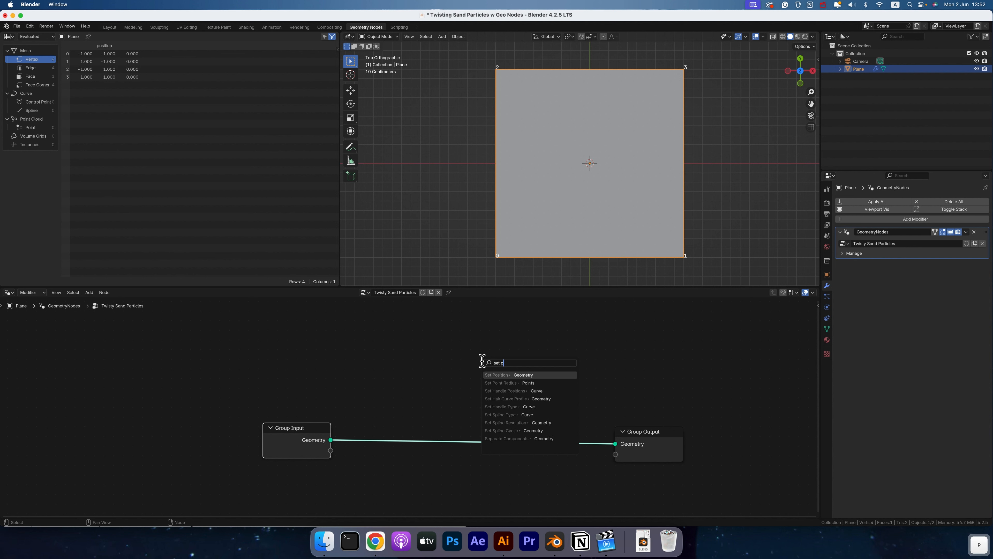
pyautogui.write('osition')
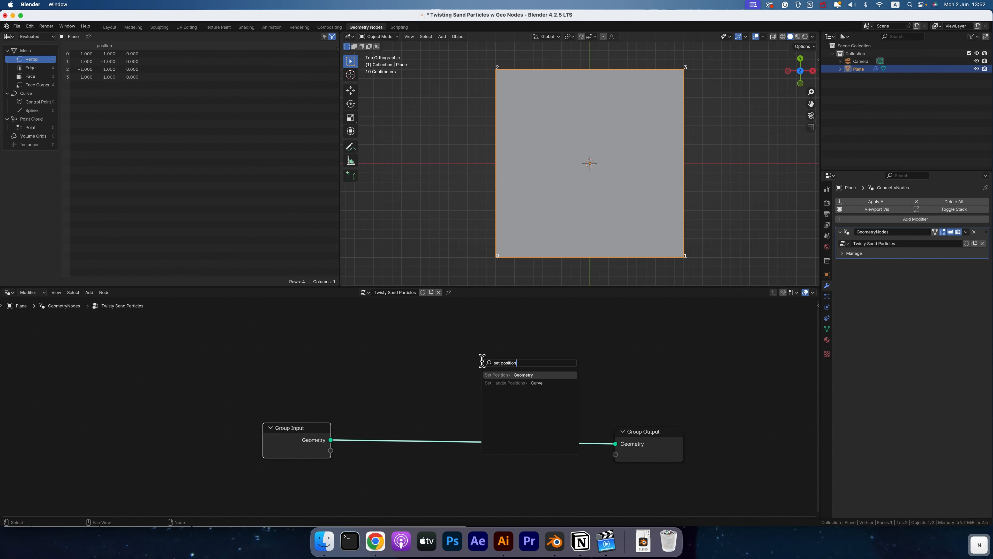
pyautogui.click(496, 375)
pyautogui.click(492, 395)
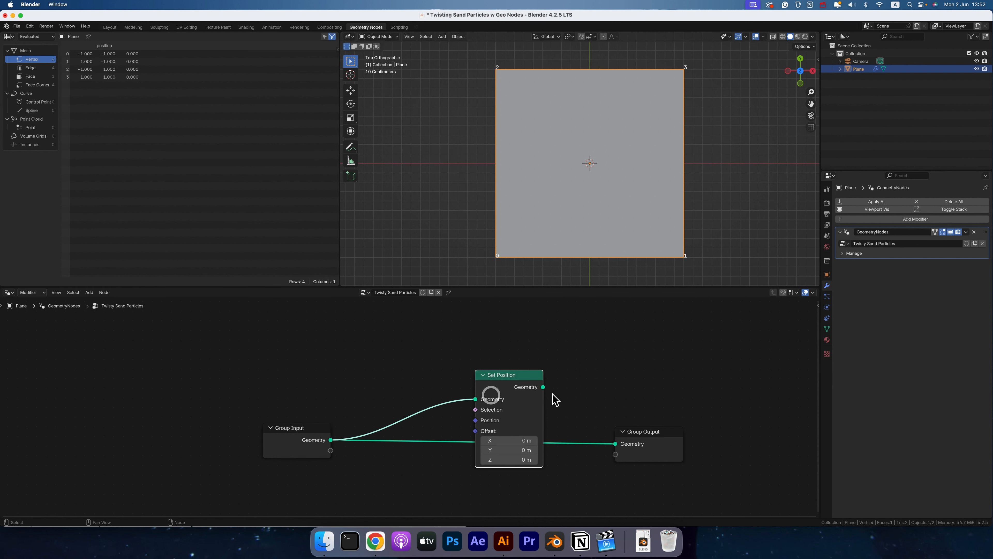
pyautogui.moveTo(543, 387); pyautogui.dragTo(616, 443)
pyautogui.moveTo(505, 372); pyautogui.dragTo(508, 357)
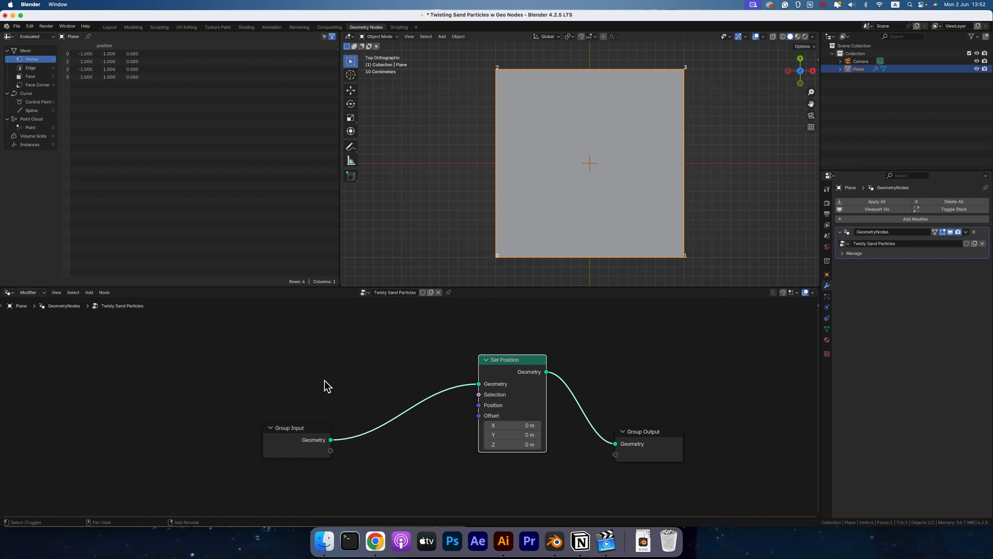
# Add an Index node above the Group Input node.
pyautogui.hotkey('shift', 'a')
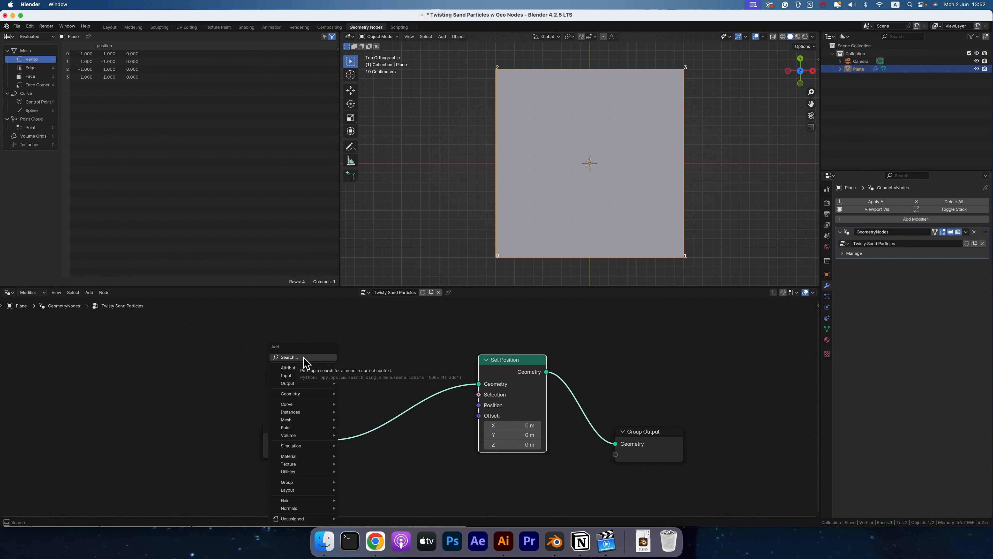
pyautogui.click(89, 292)
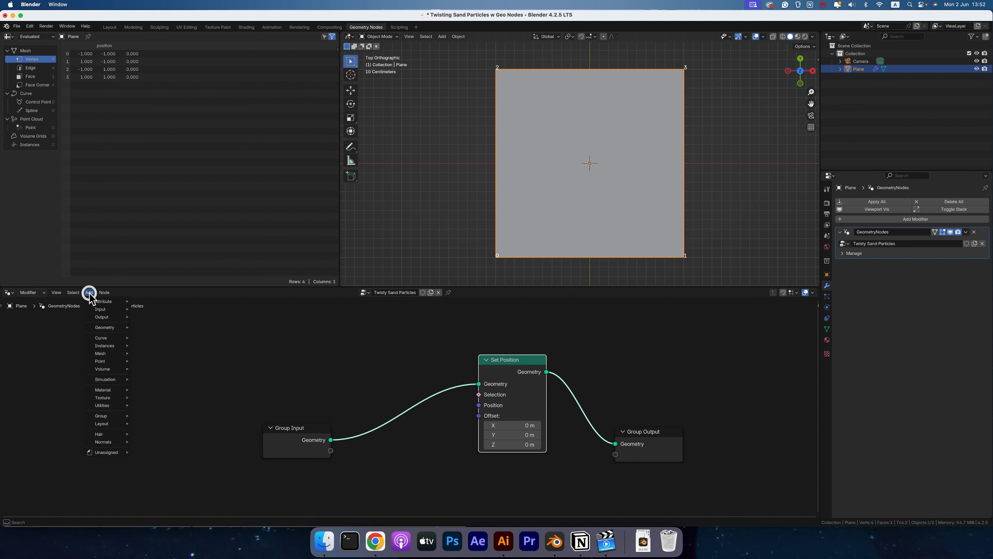
pyautogui.hotkey('shift', 'a')
pyautogui.click(313, 344)
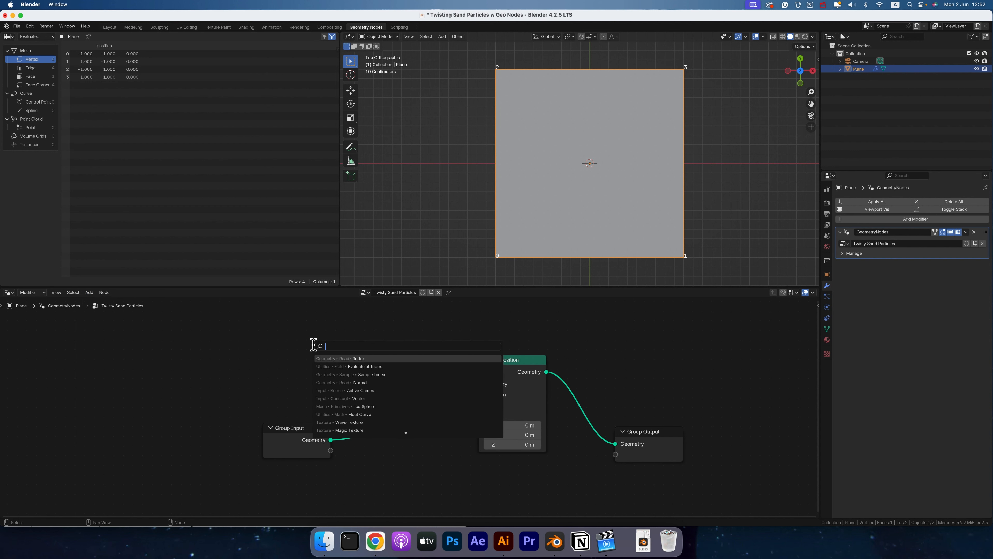
pyautogui.write('index')
pyautogui.press('Return')
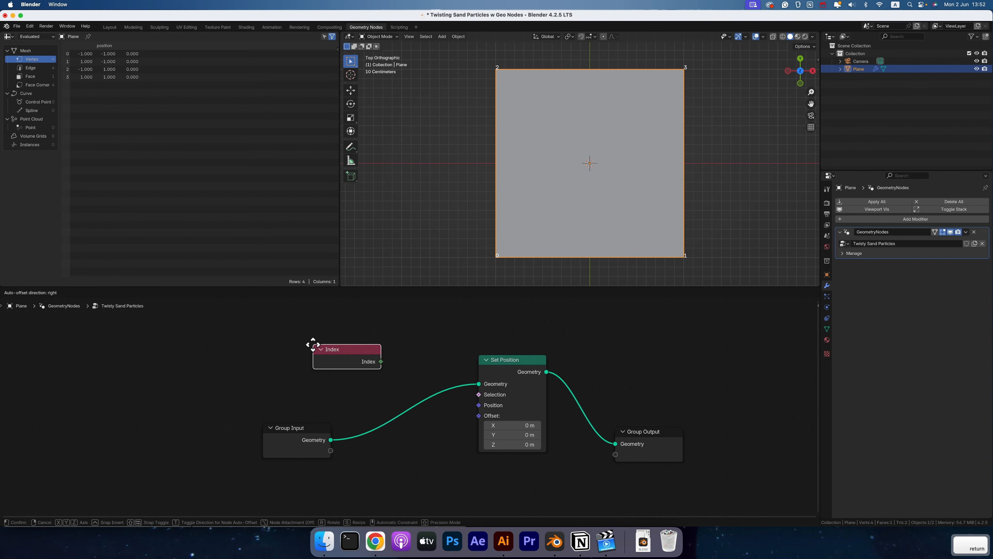
pyautogui.click(258, 374)
# Add an integer Equal comparison fed by Index and connect its Result to Set Position's Selection.
pyautogui.moveTo(326, 392); pyautogui.dragTo(377, 356)
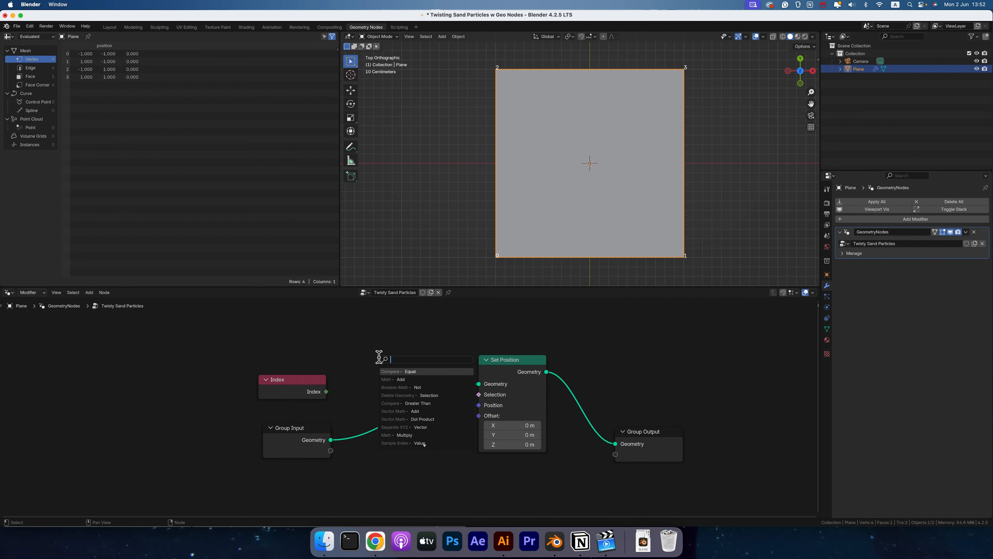
pyautogui.write('equal')
pyautogui.press('Return')
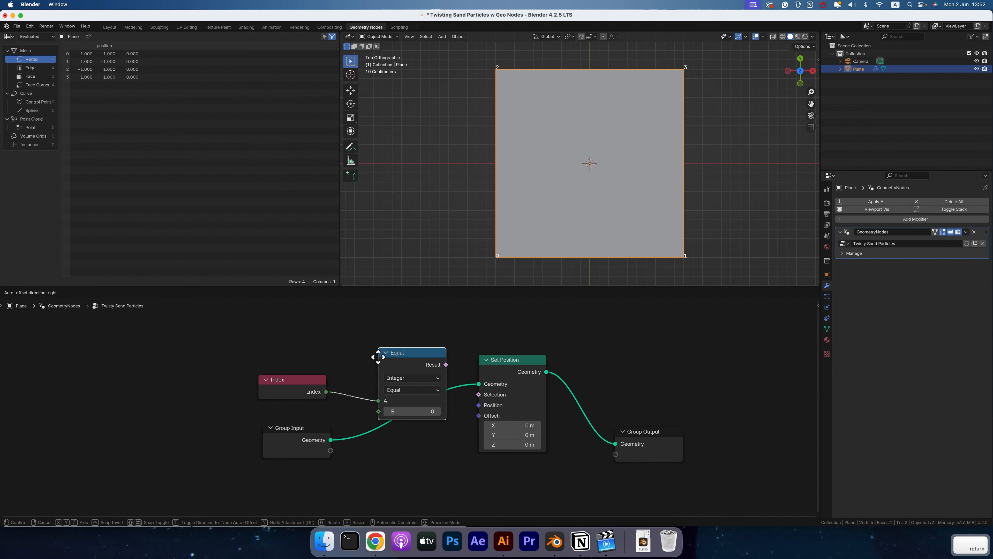
pyautogui.click(345, 342)
pyautogui.moveTo(415, 350); pyautogui.dragTo(480, 395)
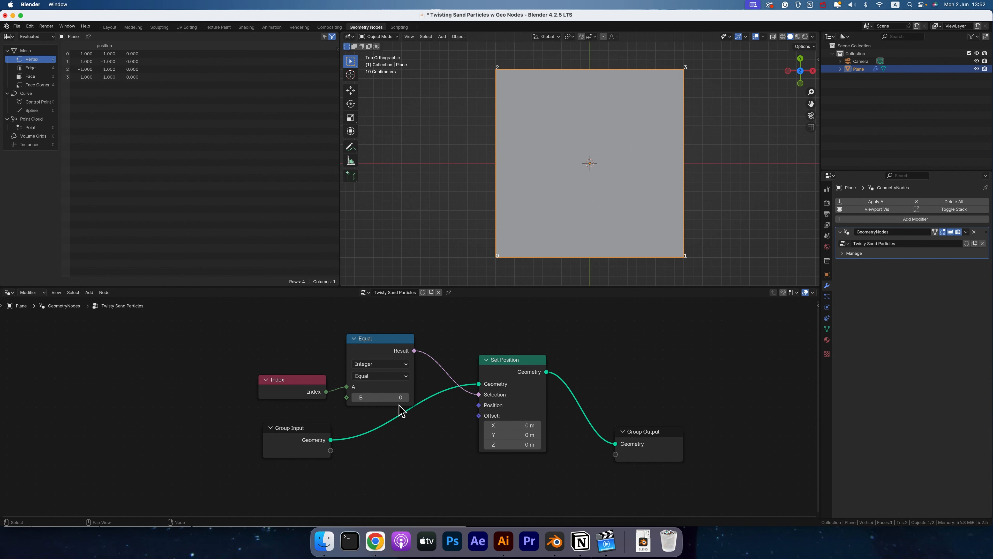
pyautogui.click(371, 364)
pyautogui.click(364, 341)
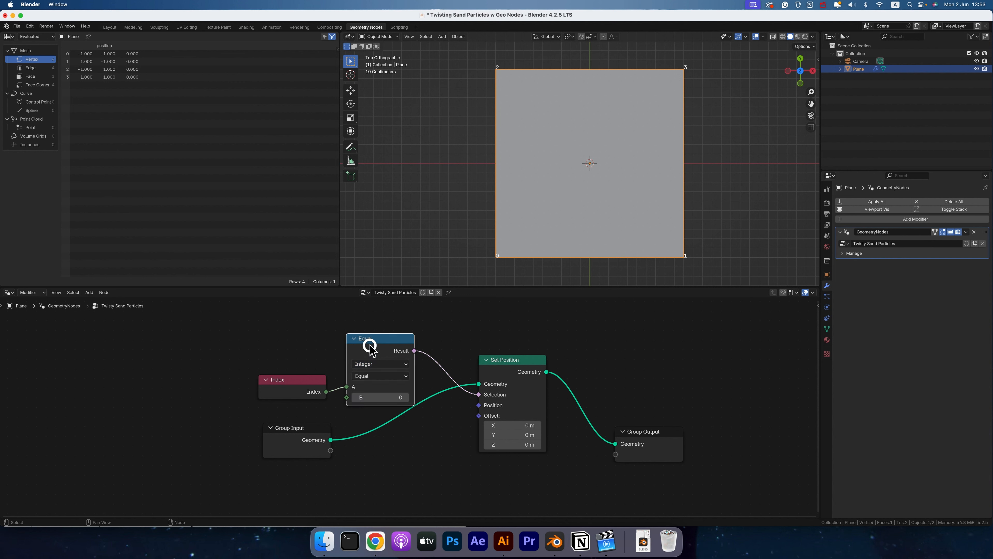
# Set the Set Position node's Z offset to -0.2 m and the Equal node's B value to 1.
pyautogui.scroll(-10, 590, 232)
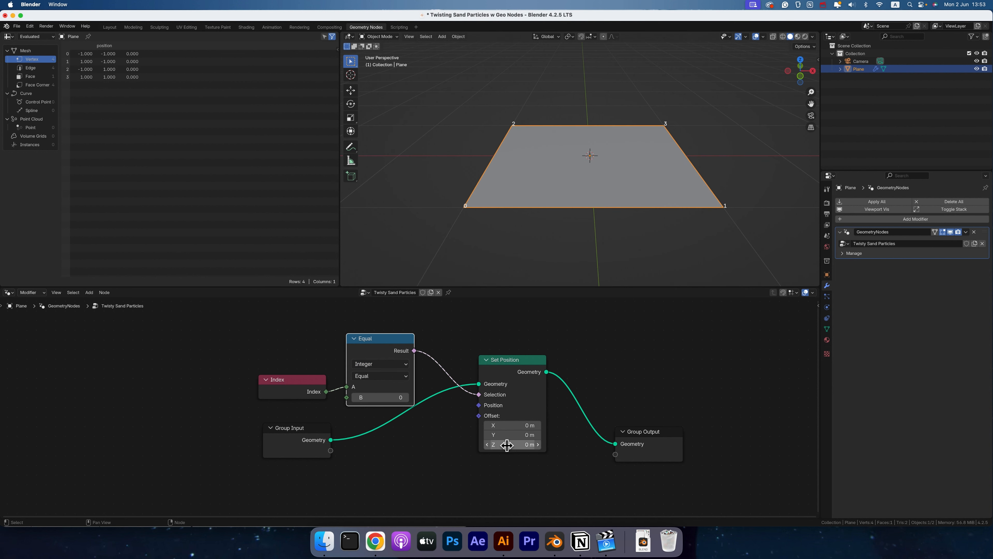
pyautogui.moveTo(502, 444); pyautogui.dragTo(510, 444)
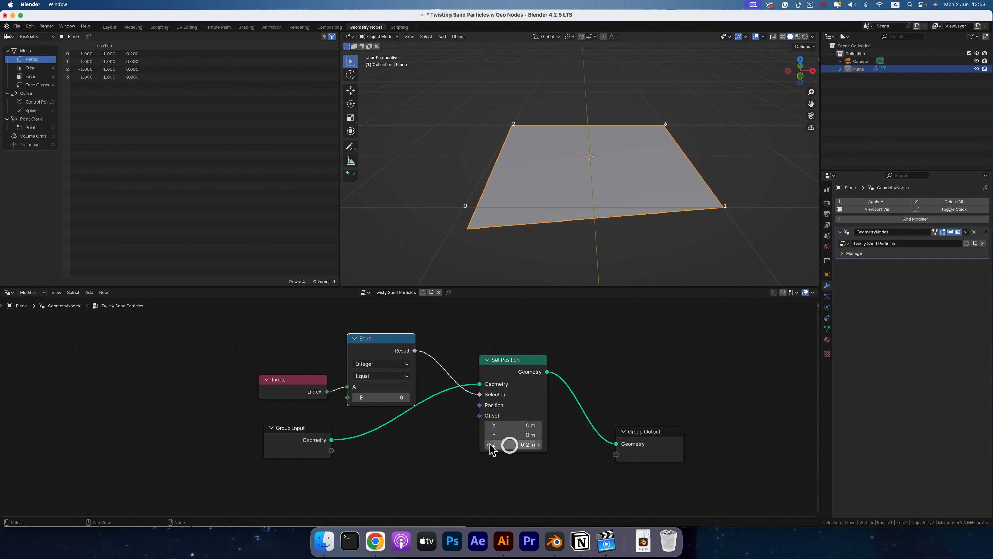
pyautogui.click(407, 397)
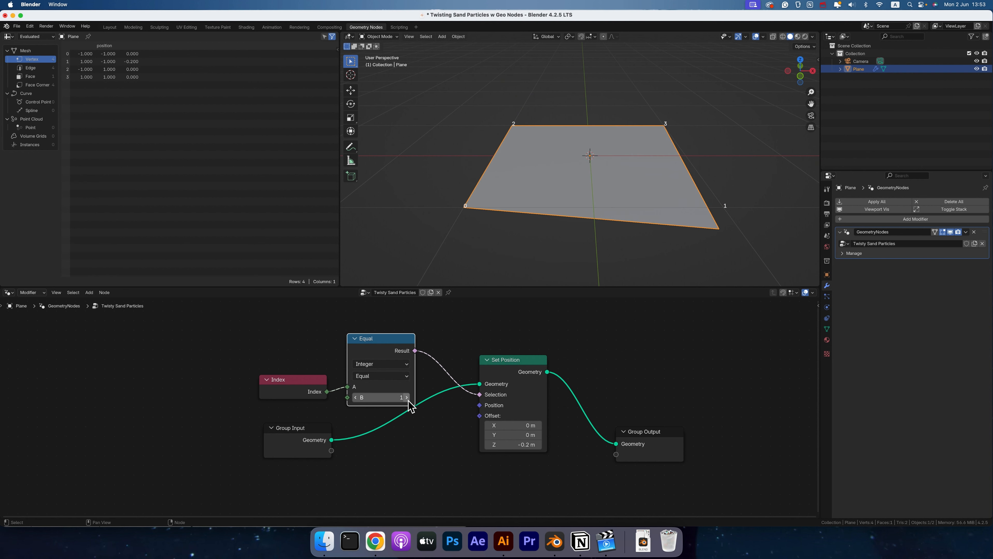
# Raise the Equal node's B value one at a time to 5 and lower it again to test which vertex is offset.
pyautogui.scroll(-5, 625, 205)
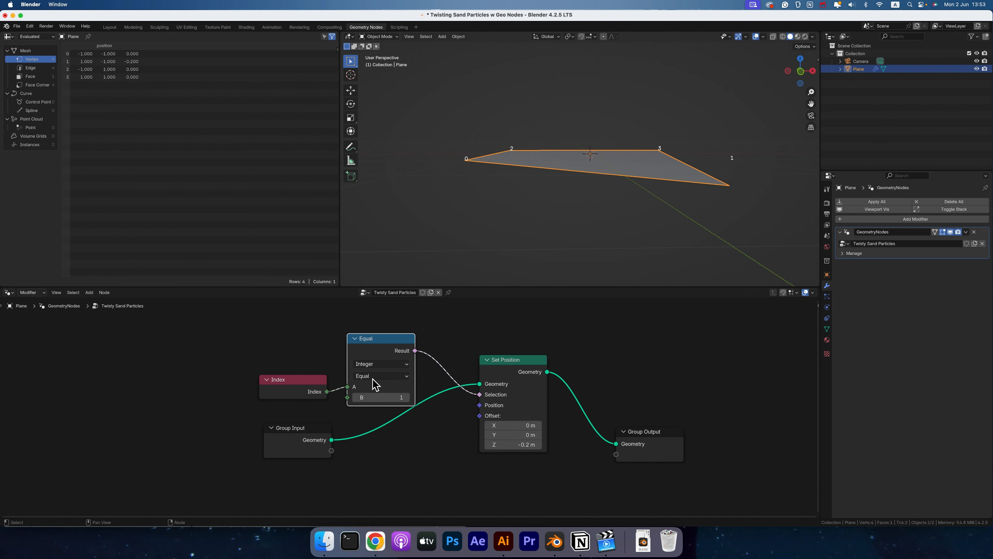
pyautogui.click(407, 397)
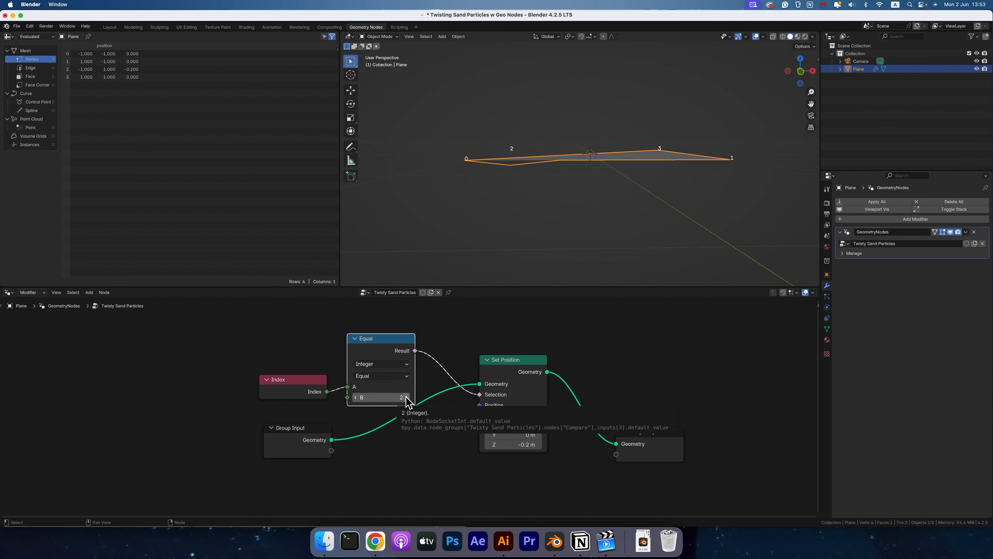
pyautogui.click(407, 397)
pyautogui.click(407, 397)
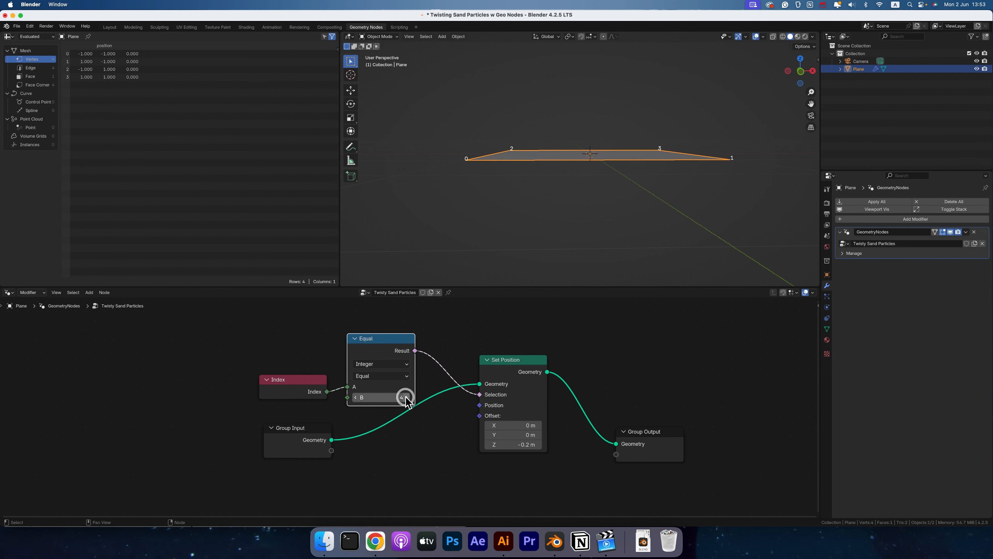
pyautogui.click(407, 397)
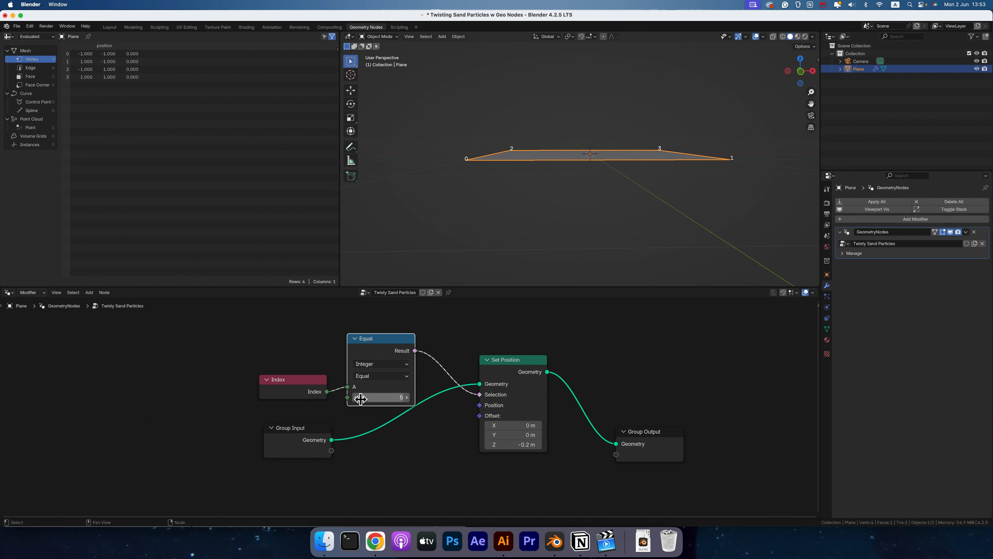
pyautogui.click(357, 398)
pyautogui.click(357, 398)
pyautogui.click(357, 397)
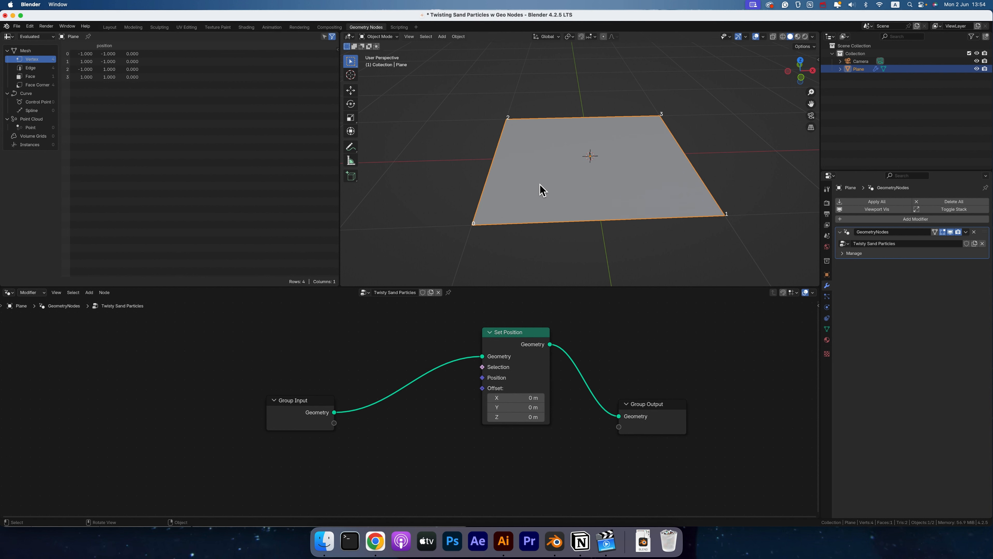
# Hide the vertex indices in the 3D viewport overlays.
pyautogui.moveTo(539, 189); pyautogui.dragTo(549, 199, button='middle')
pyautogui.scroll(1, 550, 198)
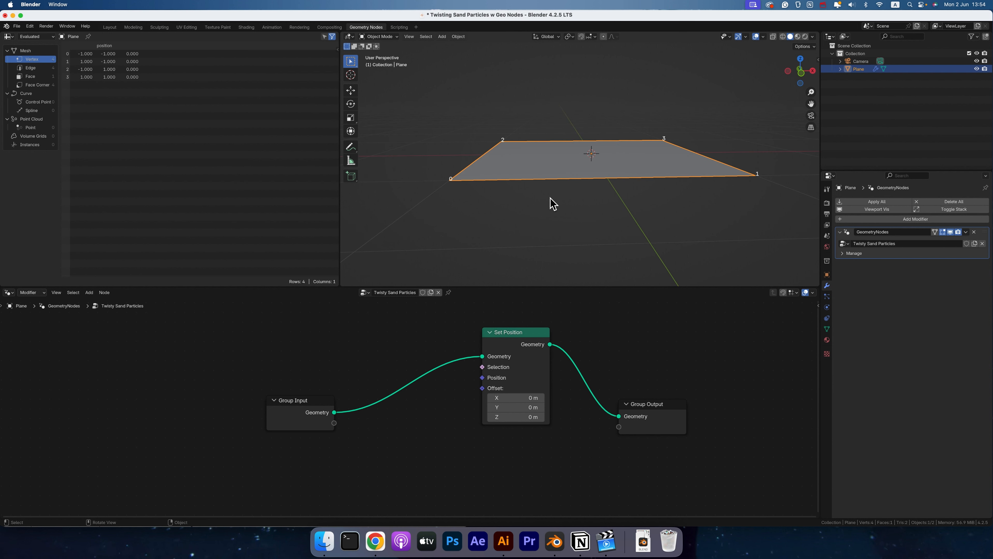
pyautogui.click(763, 37)
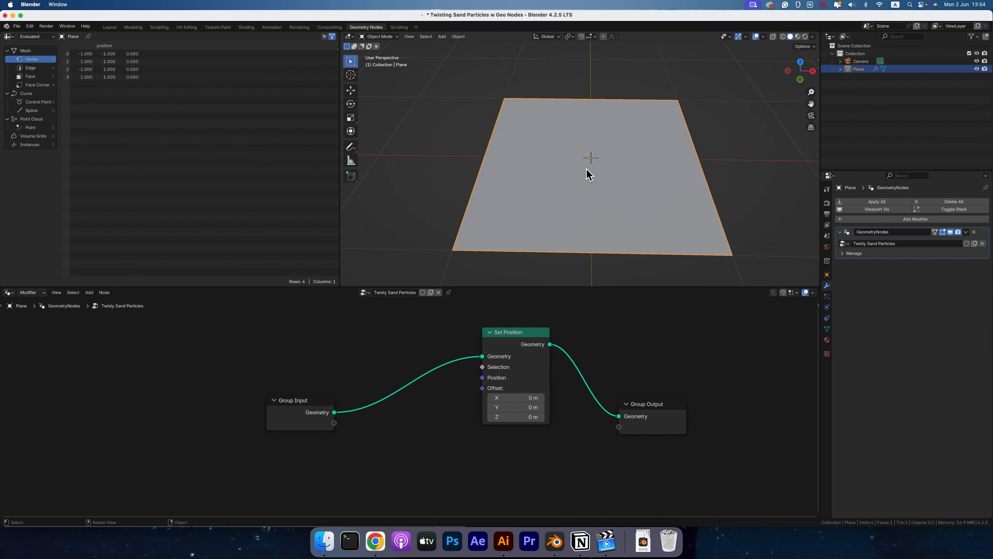
# Space out the Group Input and Set Position nodes and add a Distribute Points on Faces node fed by Group Input's geometry.
pyautogui.moveTo(315, 403); pyautogui.dragTo(259, 432)
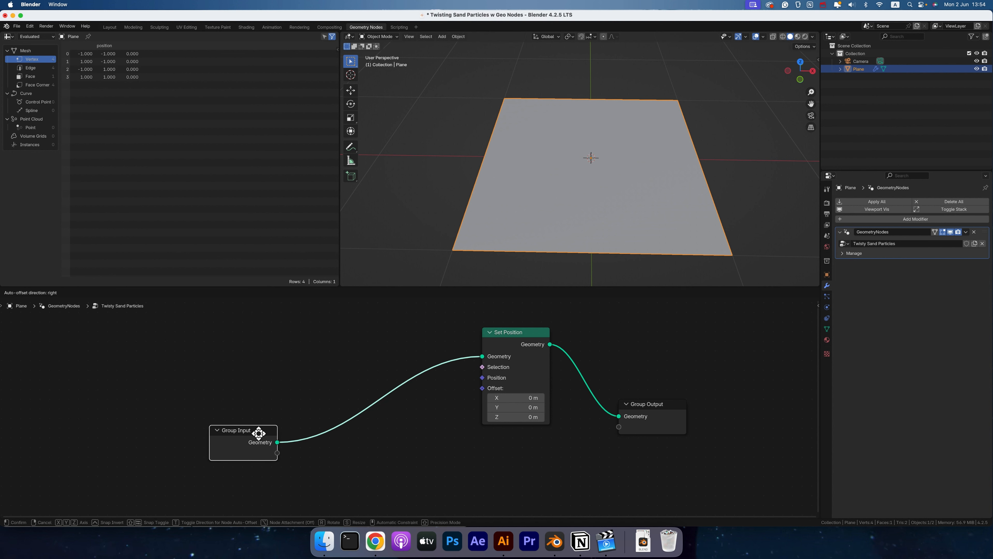
pyautogui.moveTo(504, 333); pyautogui.dragTo(547, 365)
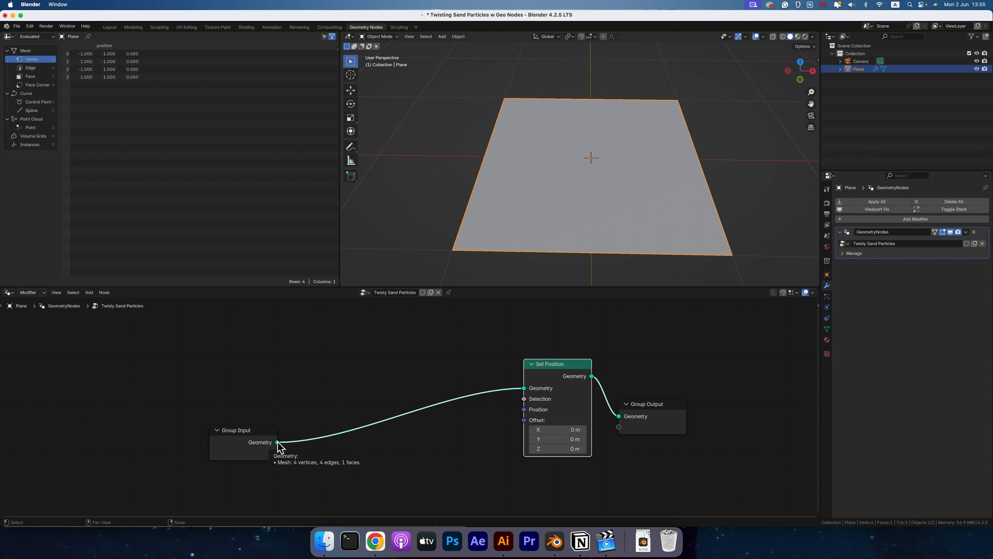
pyautogui.moveTo(278, 442); pyautogui.dragTo(356, 361)
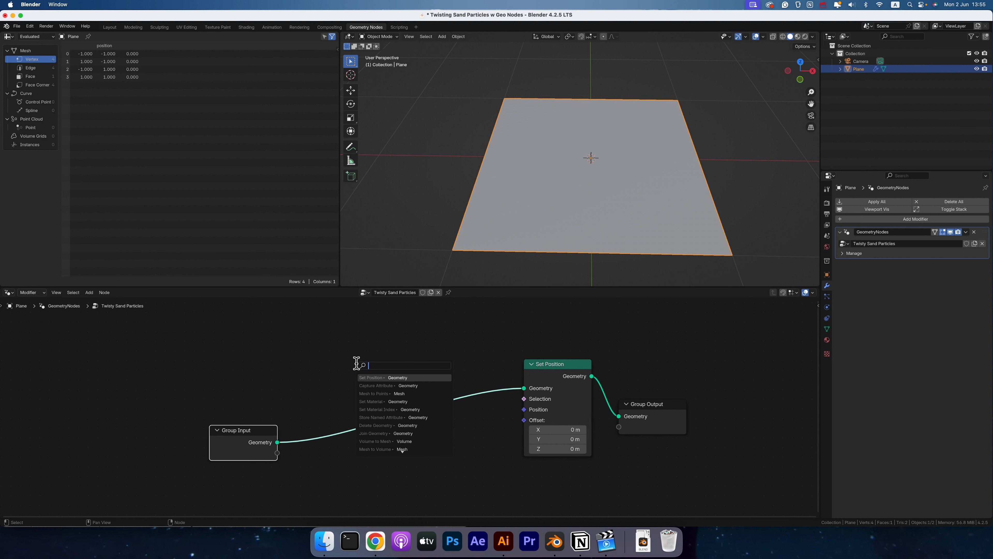
pyautogui.write('distruc')
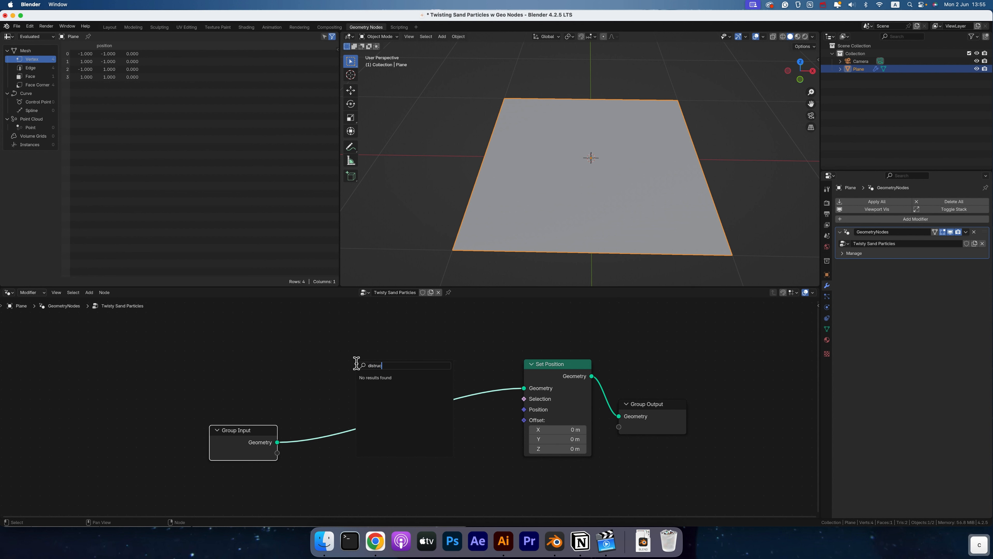
pyautogui.press('BackSpace')
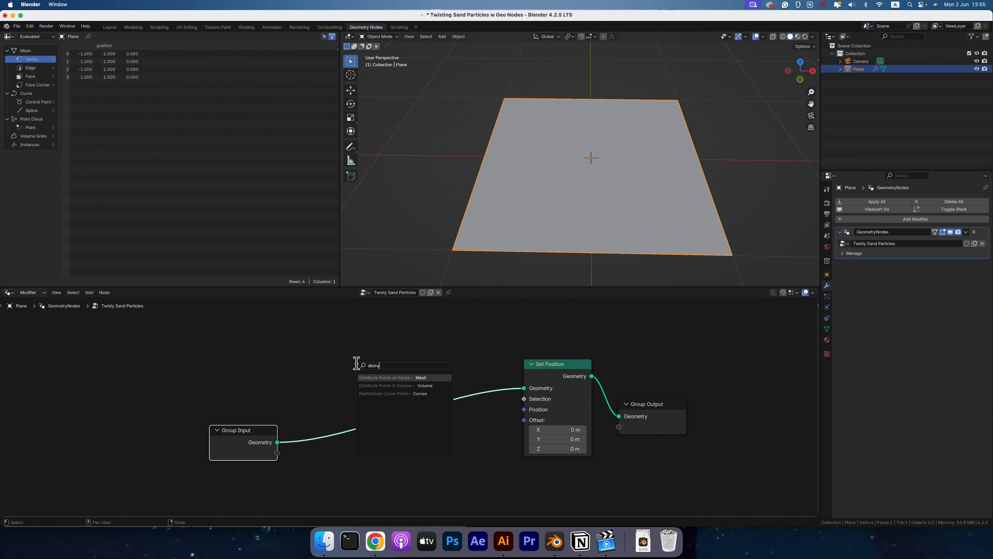
pyautogui.press('Return')
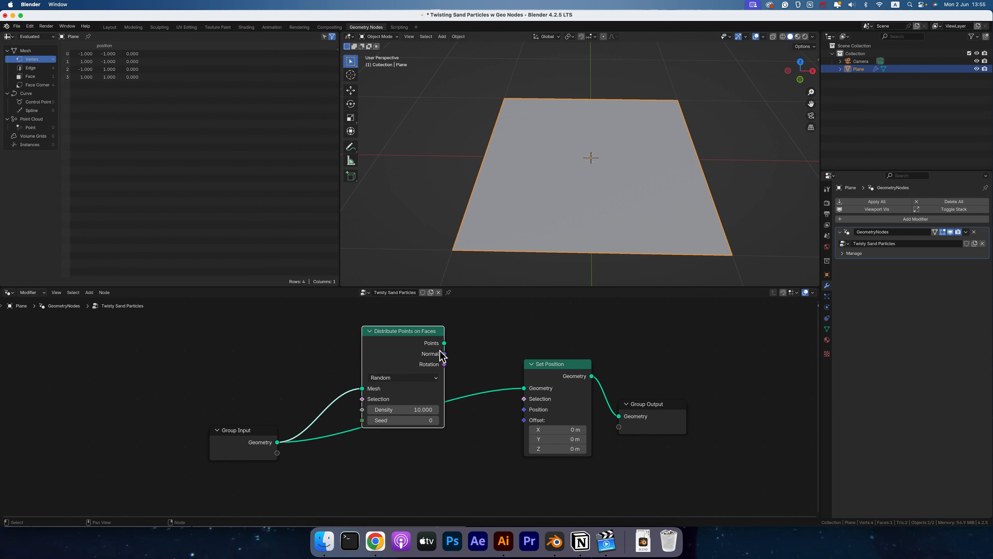
# Connect the Distribute Points on Faces node's Points output to the Set Position node's Geometry input.
pyautogui.moveTo(445, 345)
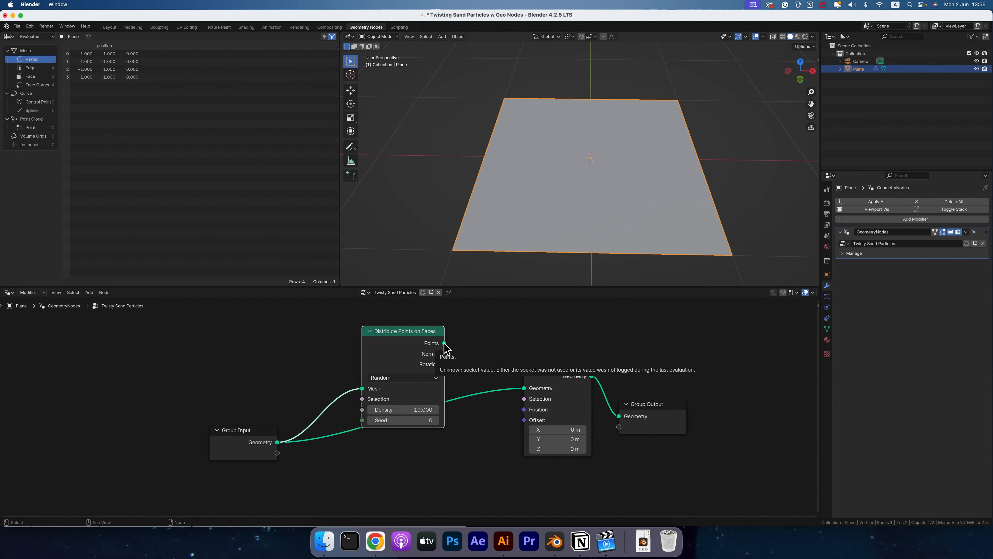
pyautogui.moveTo(444, 343); pyautogui.dragTo(531, 389)
# Examine the distributed points in the 3D viewport from several low and high angles.
pyautogui.scroll(5, 632, 189)
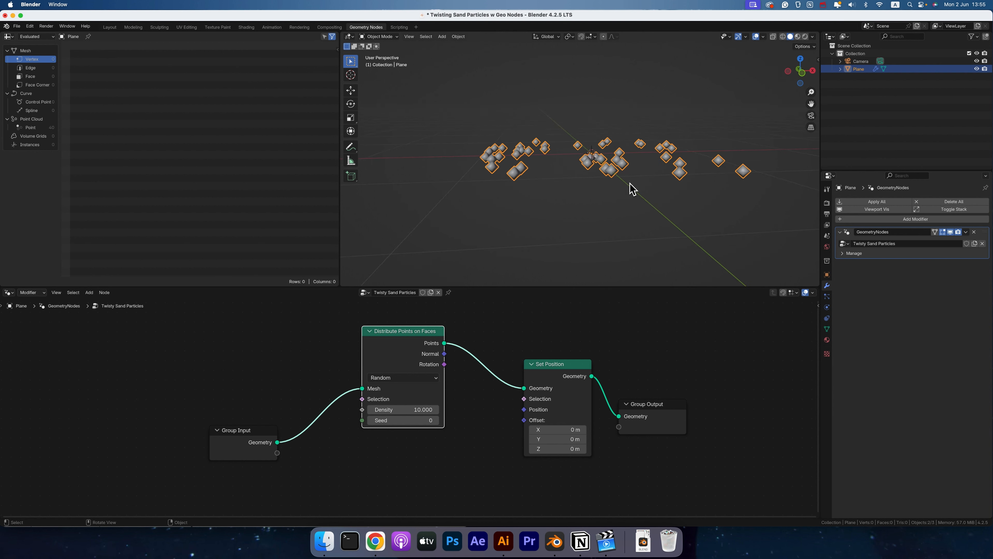
pyautogui.hscroll(8, 631, 183)
pyautogui.hscroll(-8, 630, 183)
pyautogui.scroll(3, 630, 183)
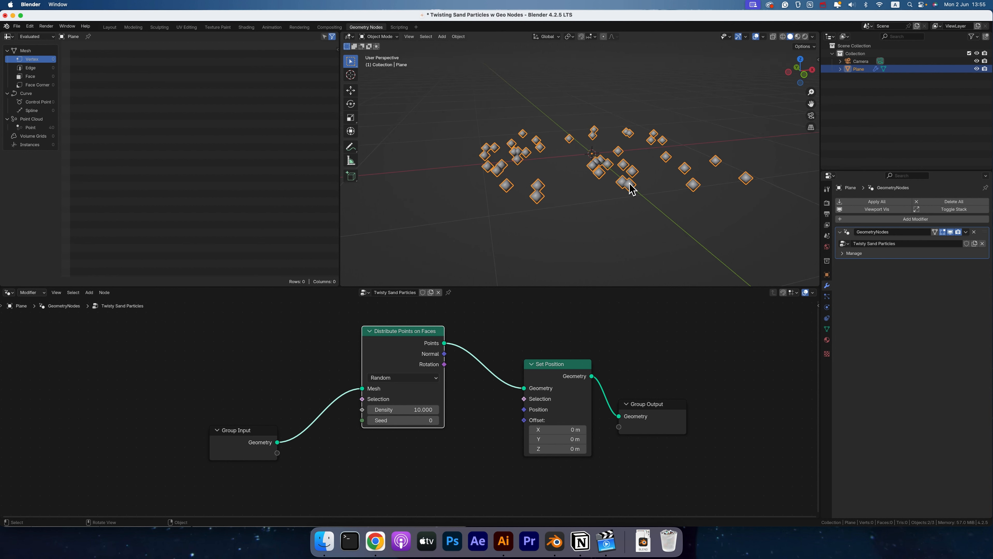
pyautogui.scroll(-4, 629, 188)
pyautogui.scroll(3, 627, 189)
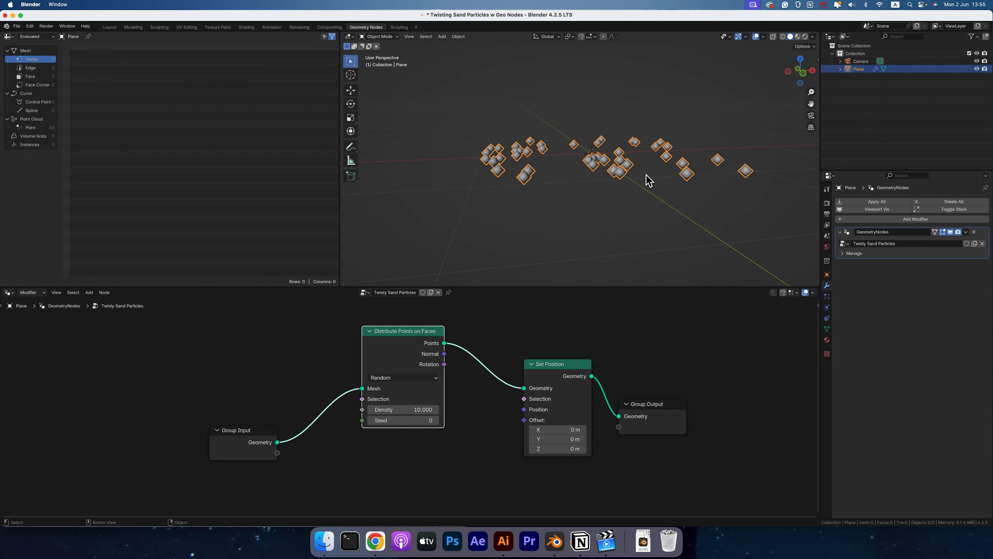
pyautogui.scroll(3, 647, 181)
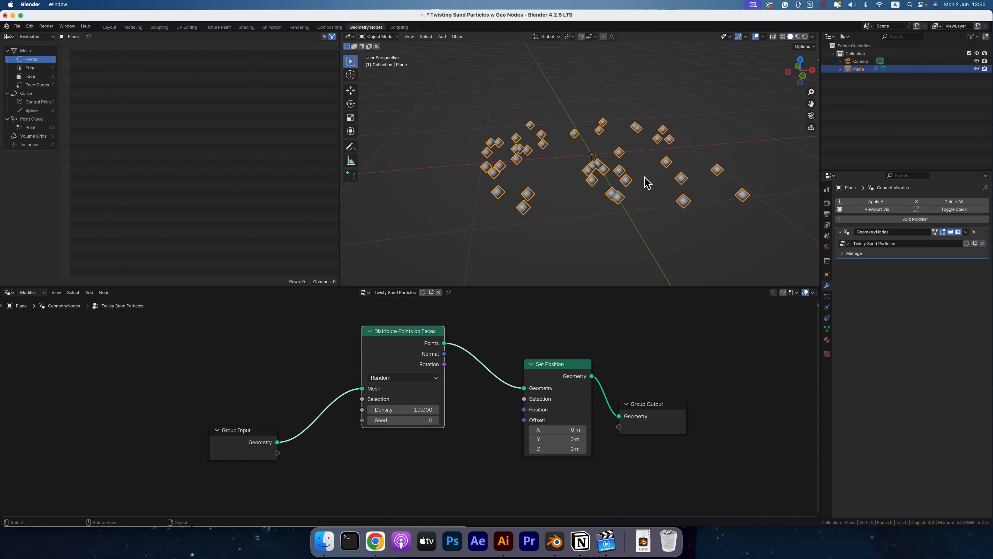
pyautogui.scroll(3, 609, 224)
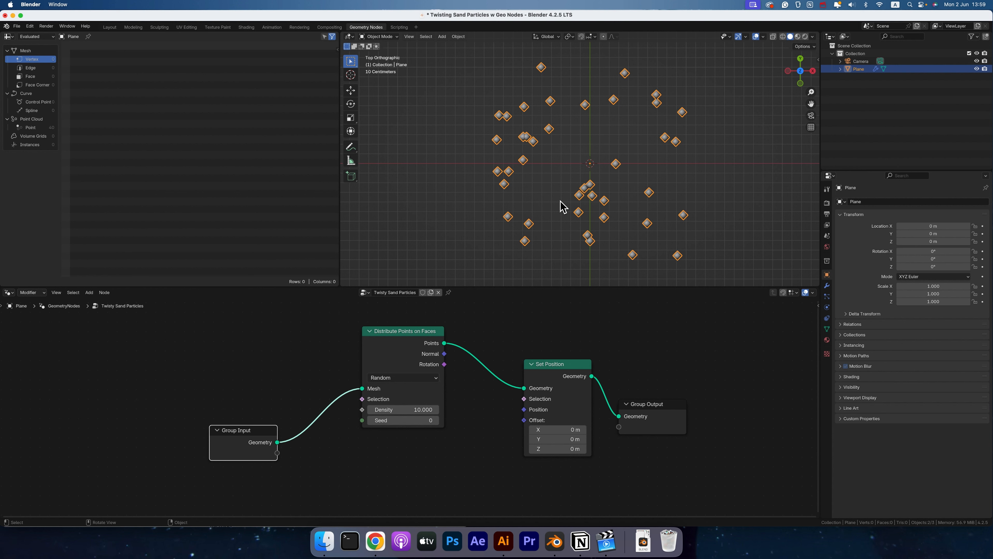
# Try lower Density values of 1 and 2 on the Distribute Points on Faces node.
pyautogui.click(400, 409)
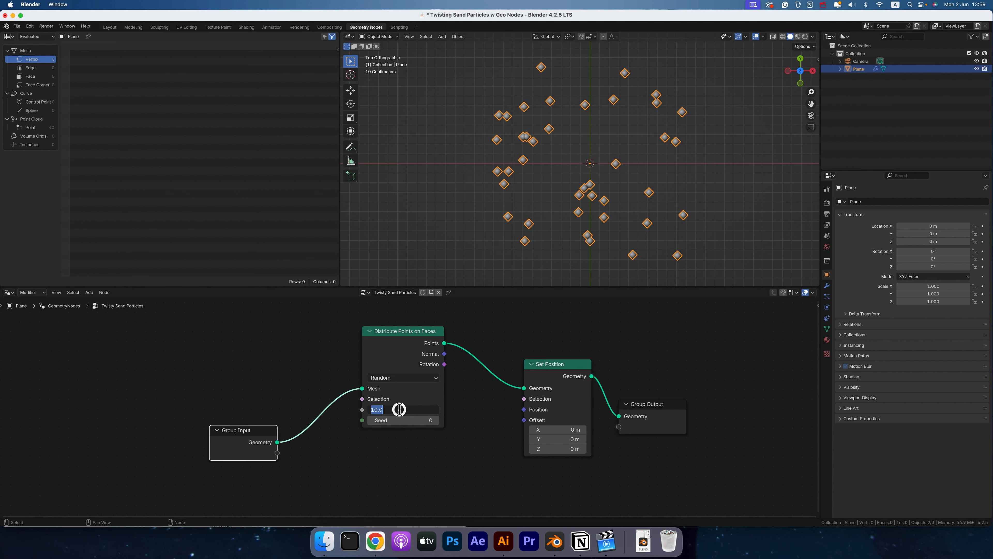
pyautogui.write('1')
pyautogui.press('Return')
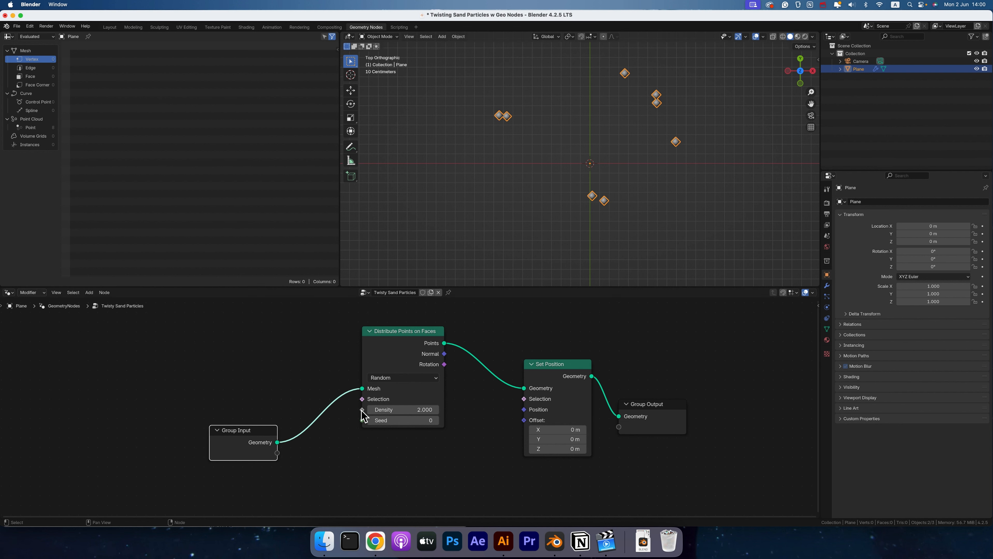
# Add an Integer node driving the Density input of Distribute Points on Faces and place it above Group Input.
pyautogui.moveTo(362, 409); pyautogui.dragTo(248, 361)
pyautogui.write('integ')
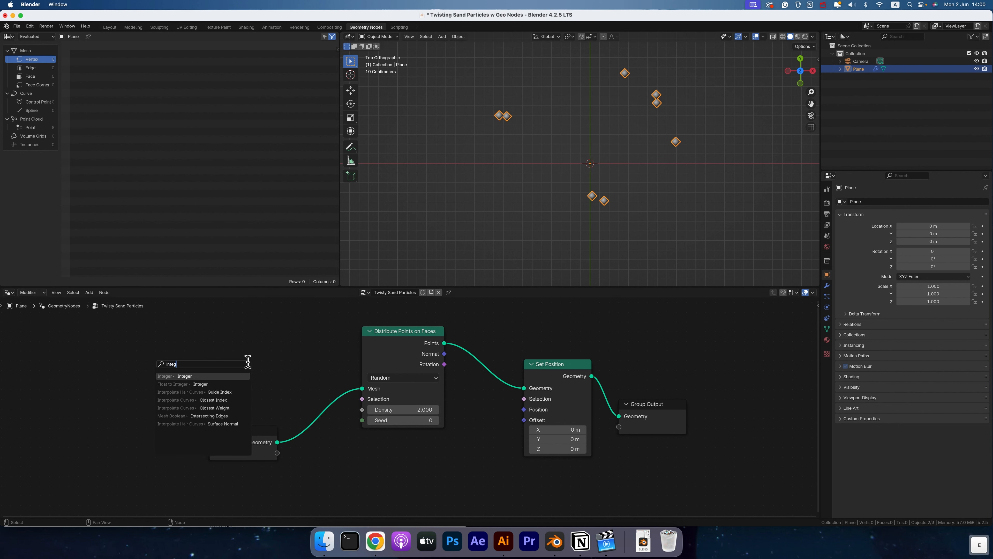
pyautogui.press('Return')
pyautogui.click(304, 374)
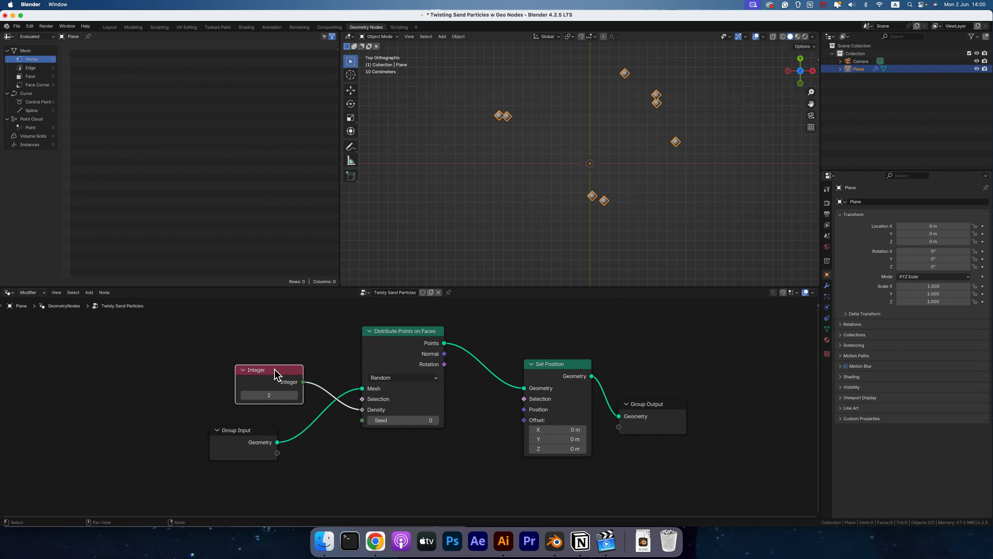
pyautogui.moveTo(276, 371); pyautogui.dragTo(268, 377)
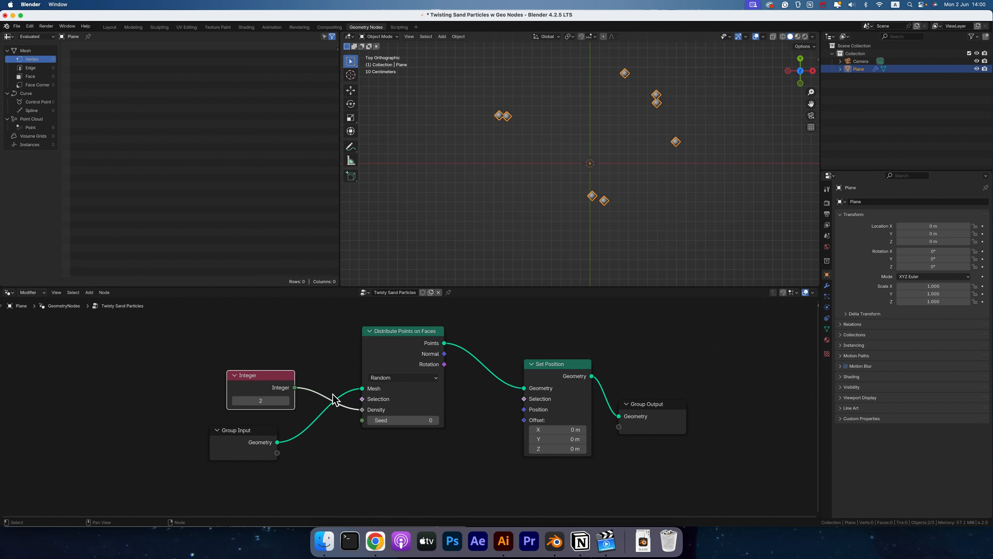
# Set the Integer node's value to 10 and align the node directly above Group Input.
pyautogui.click(254, 400)
pyautogui.write('1')
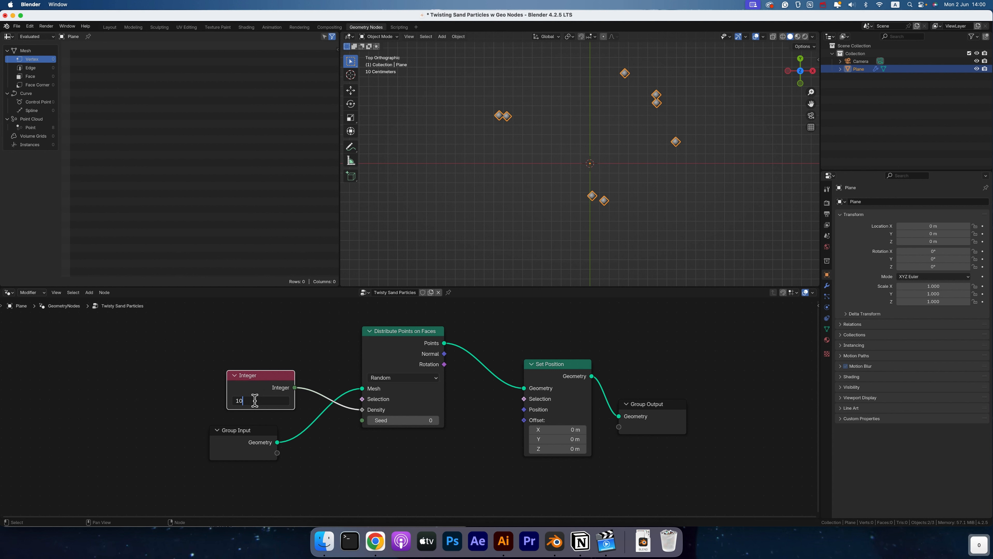
pyautogui.write('0')
pyautogui.press('Return')
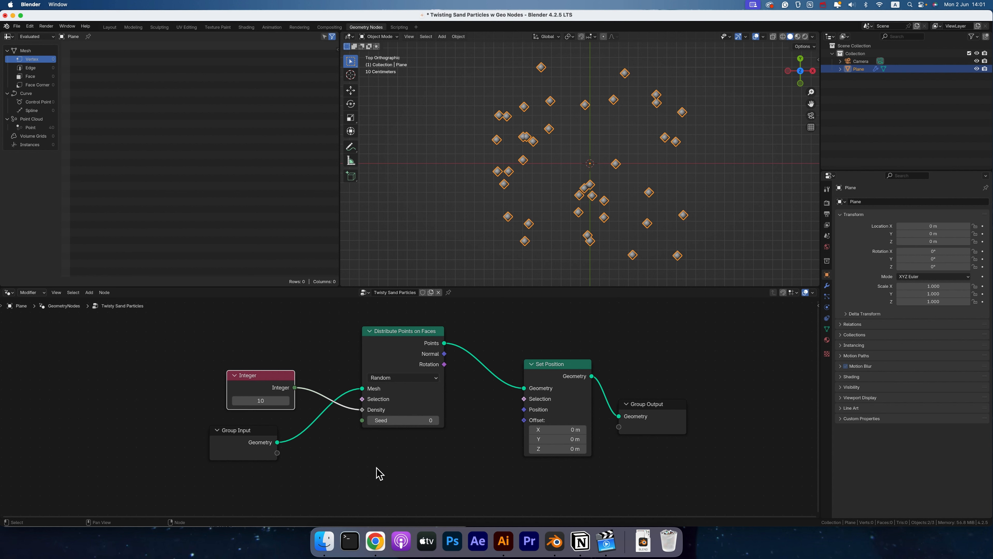
pyautogui.moveTo(280, 377); pyautogui.dragTo(263, 386)
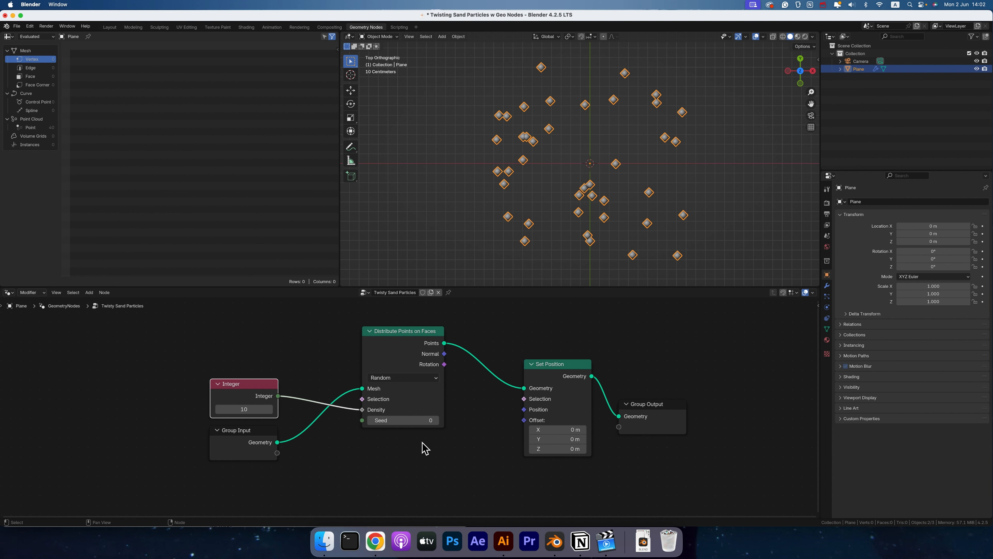
# Raise the Distribute Points on Faces node's Seed one at a time to 5, and reset it to 0.
pyautogui.click(436, 421)
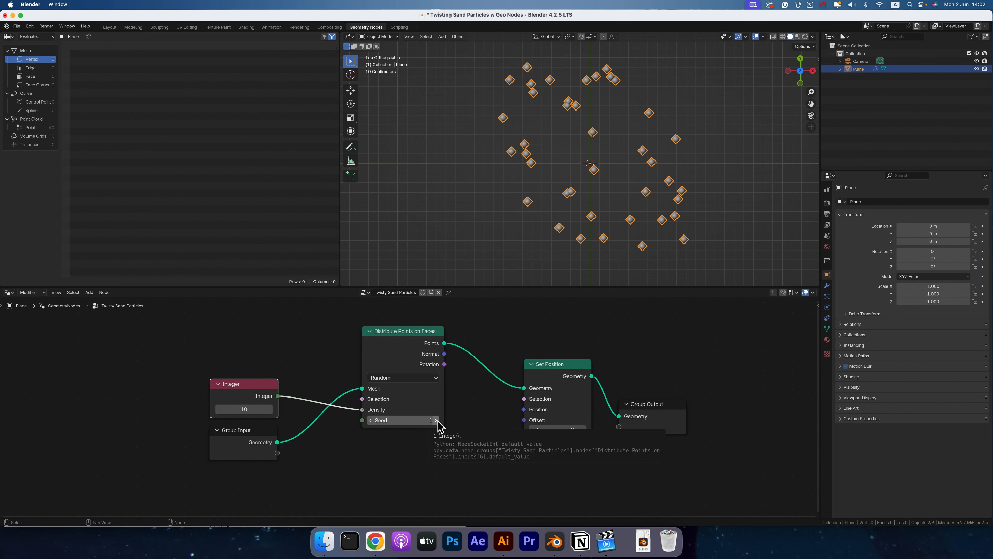
pyautogui.click(437, 420)
pyautogui.click(436, 420)
pyautogui.click(437, 421)
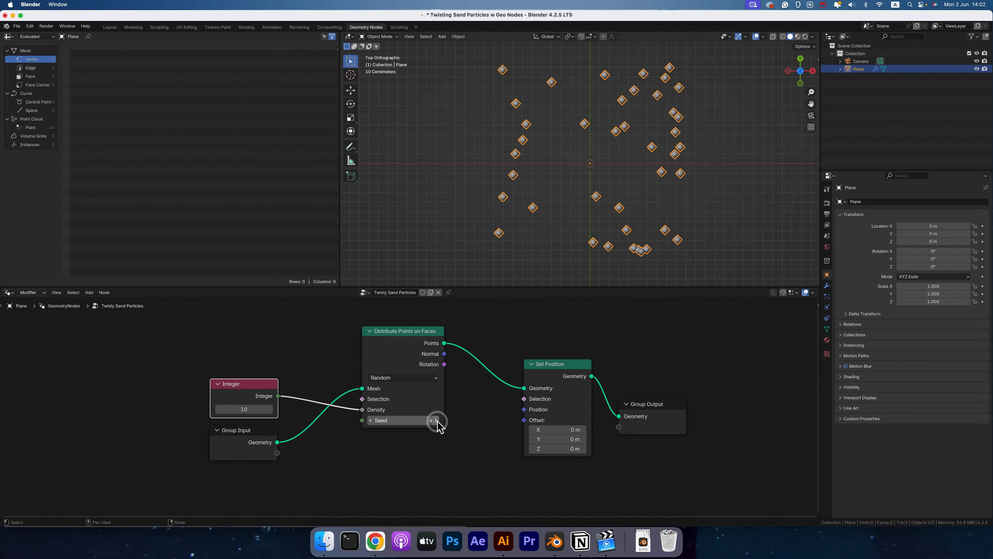
pyautogui.click(436, 421)
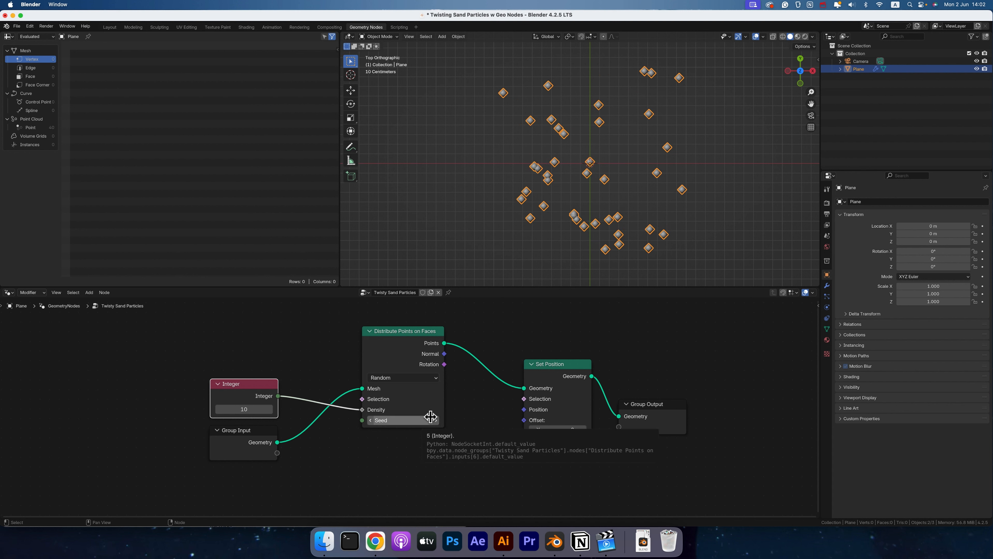
pyautogui.press('BackSpace')
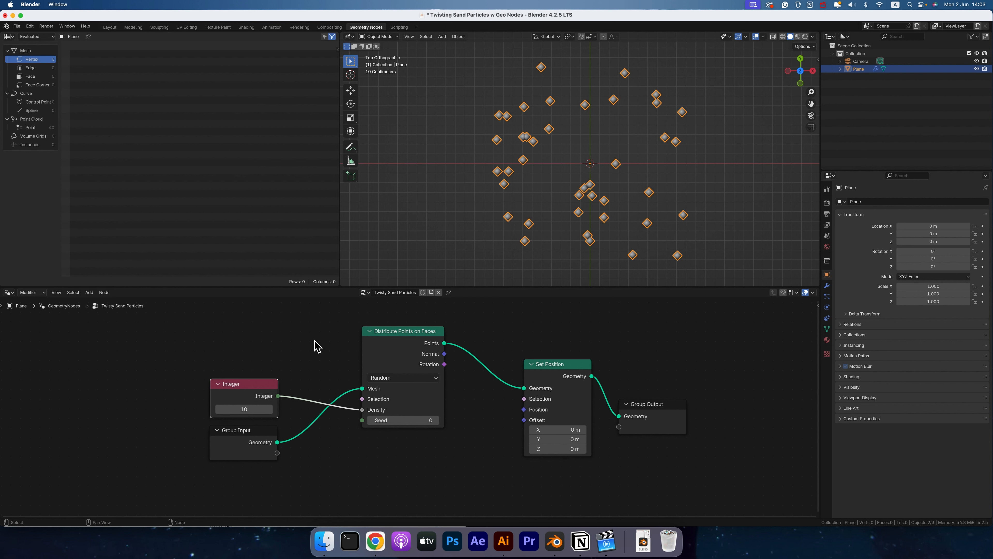
# Test the Set Position node's offset at 0.2 m on X, Y and Z, and return all three values to 0 m.
pyautogui.scroll(5, 317, 347)
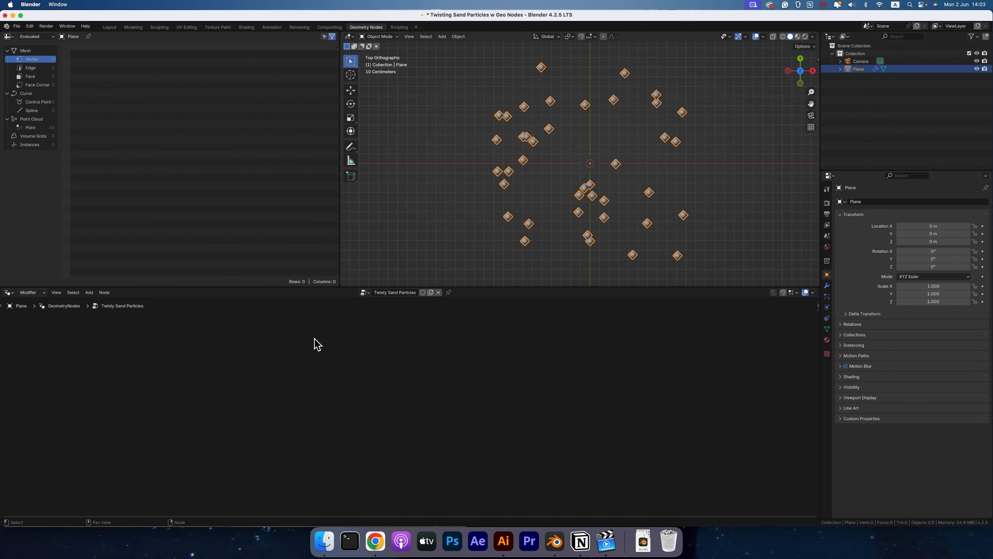
pyautogui.scroll(-4, 304, 347)
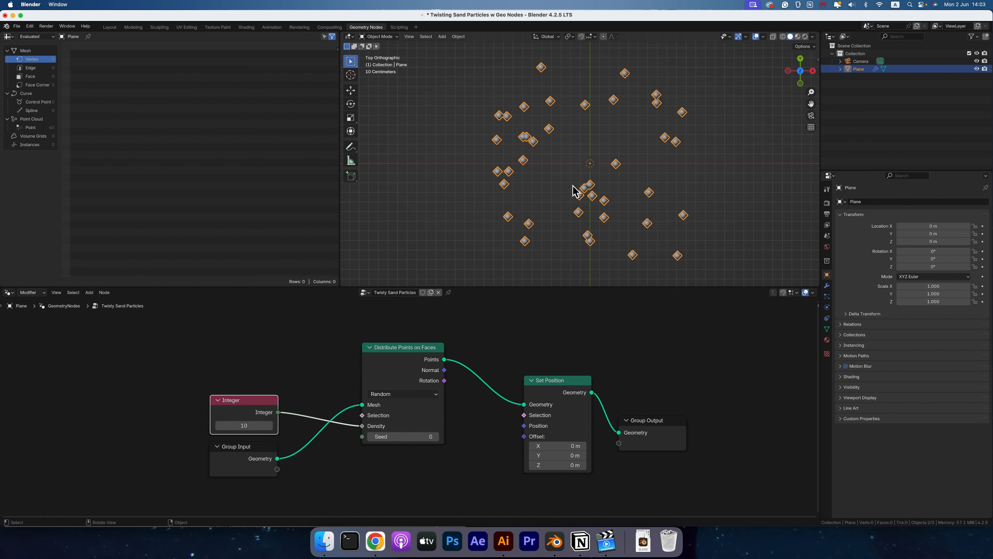
pyautogui.moveTo(581, 191)
pyautogui.mouseDown(button='middle')
pyautogui.moveTo(588, 199)
pyautogui.moveTo(587, 189)
pyautogui.mouseUp(button='middle')
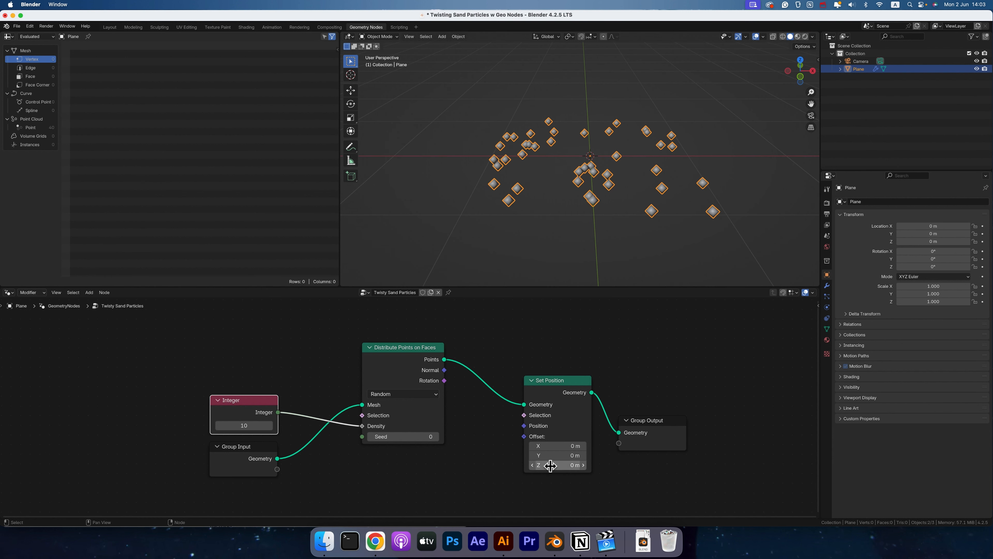
pyautogui.moveTo(552, 465)
pyautogui.mouseDown()
pyautogui.moveTo(560, 444)
pyautogui.moveTo(555, 464)
pyautogui.mouseUp()
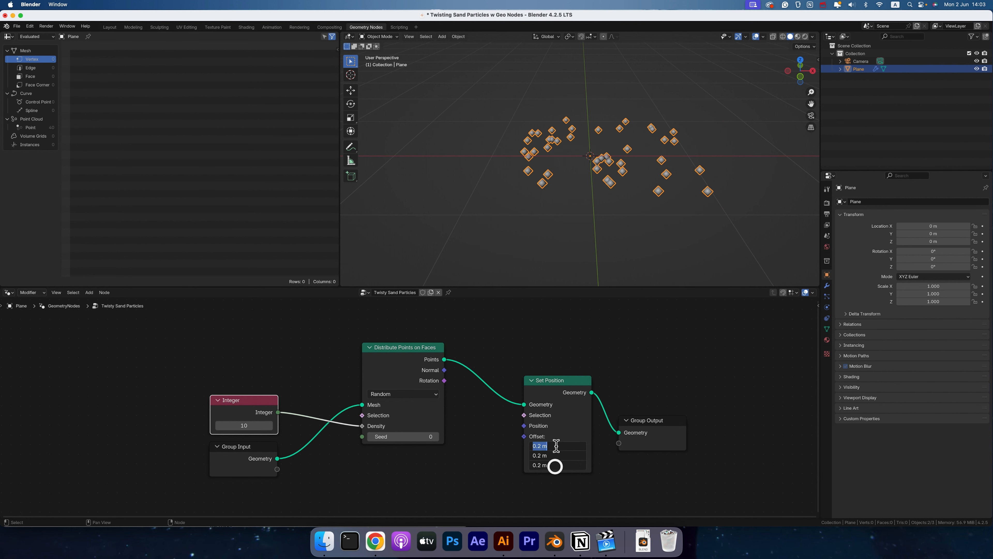
pyautogui.write('0')
pyautogui.press('Return')
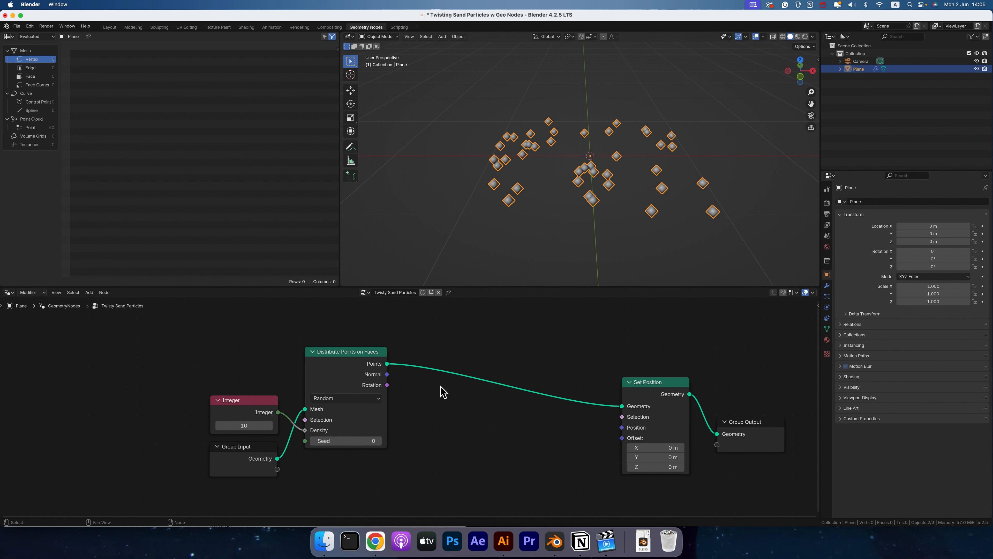
# Insert a Set Point Radius node between Distribute Points on Faces and Set Position, linking its points on both sides.
pyautogui.moveTo(387, 363); pyautogui.dragTo(551, 329)
pyautogui.write('s')
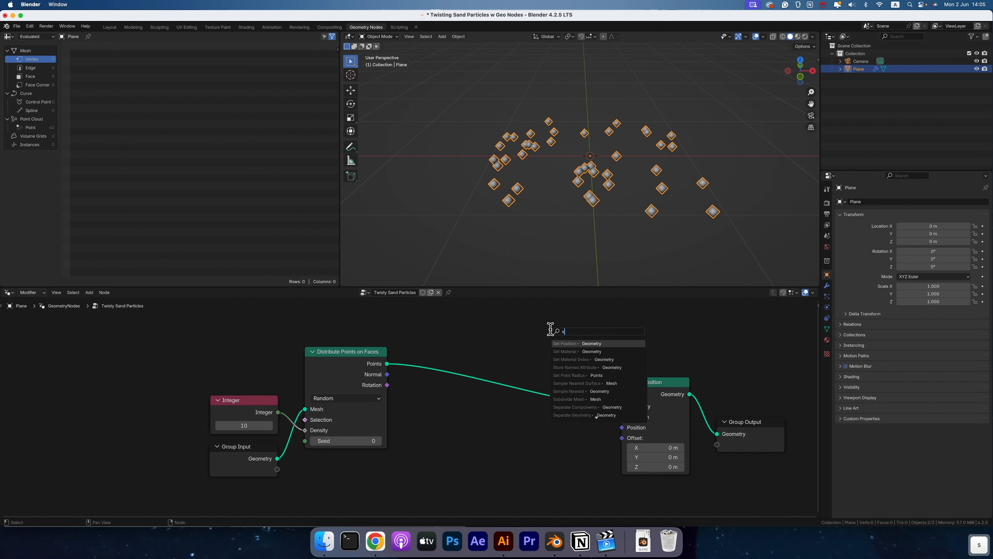
pyautogui.write('et point')
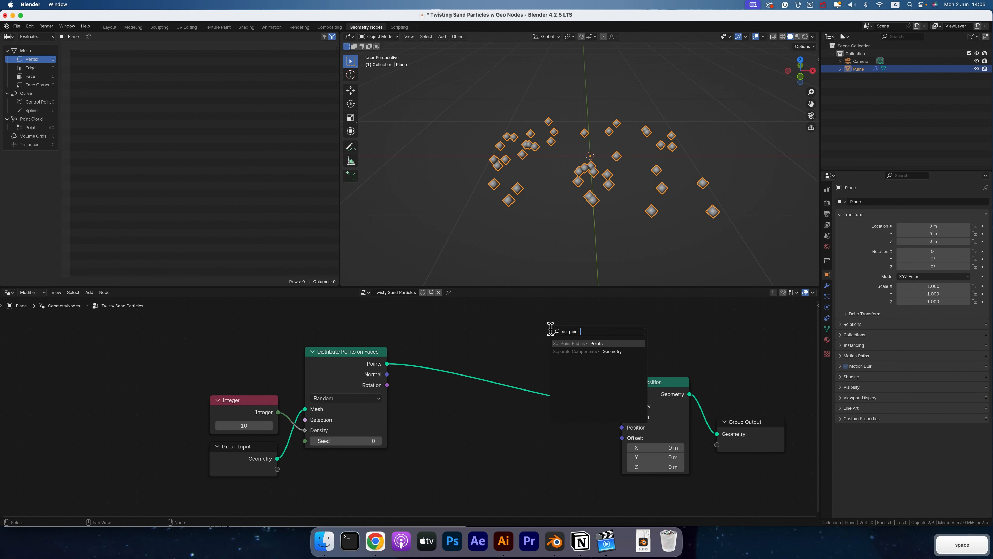
pyautogui.press('Return')
pyautogui.click(517, 372)
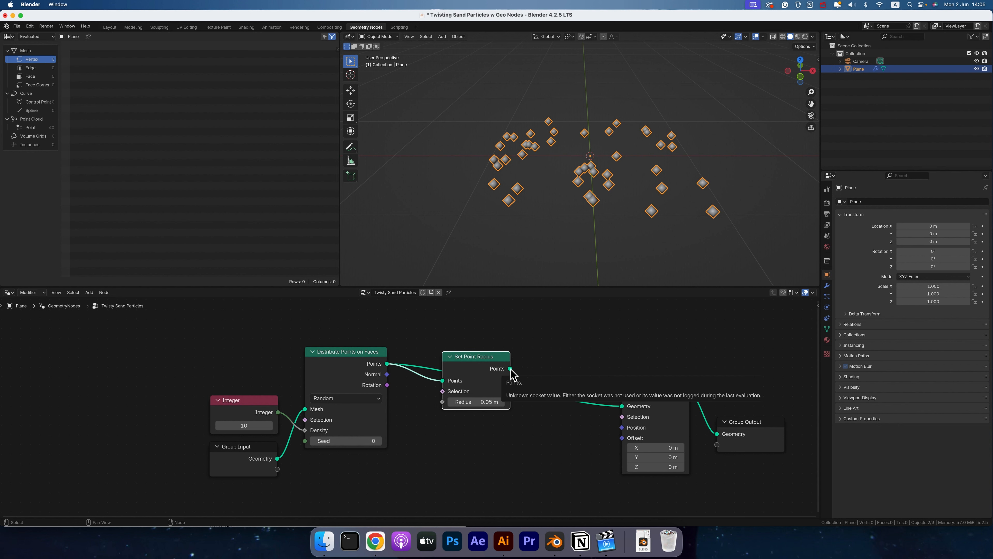
pyautogui.moveTo(511, 369); pyautogui.dragTo(625, 407)
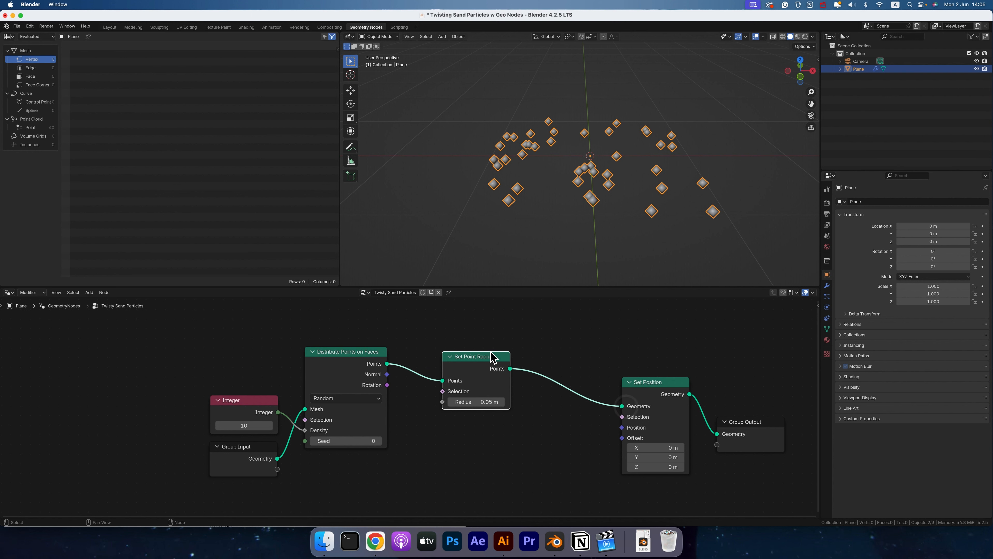
# Try a radius of 0.001 m on the Set Point Radius node, and restore it to 0.05 m.
pyautogui.click(478, 402)
pyautogui.write('0.001')
pyautogui.press('Return')
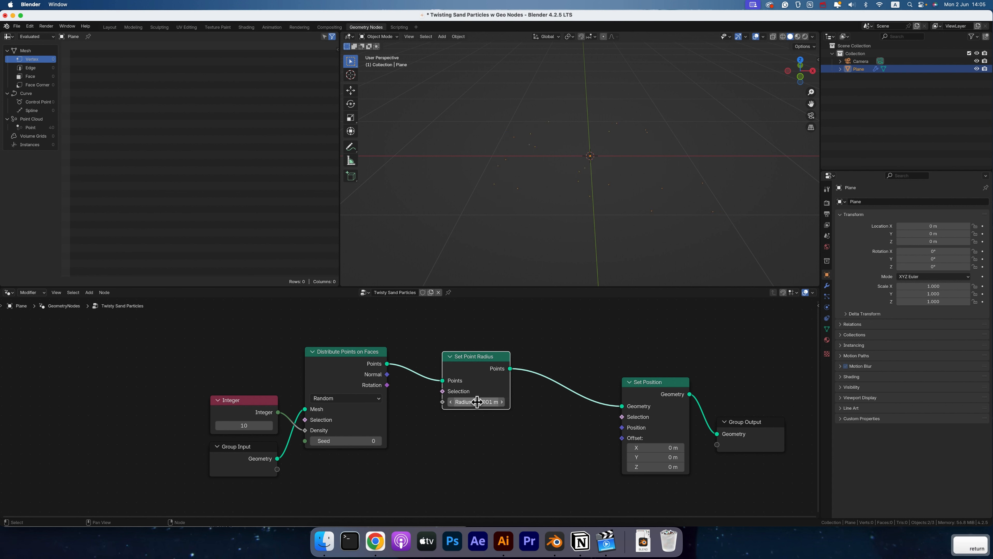
pyautogui.click(487, 402)
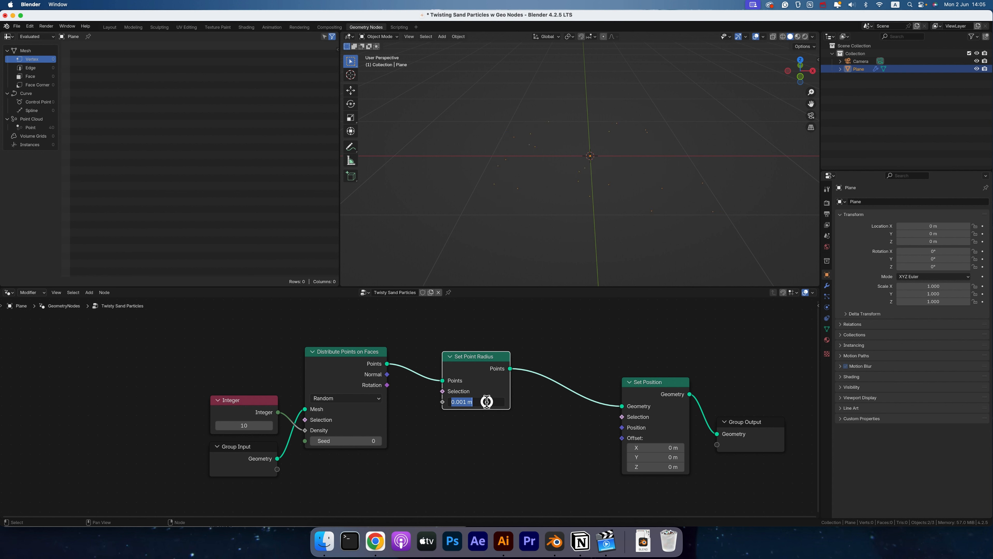
pyautogui.write('.05')
pyautogui.press('Return')
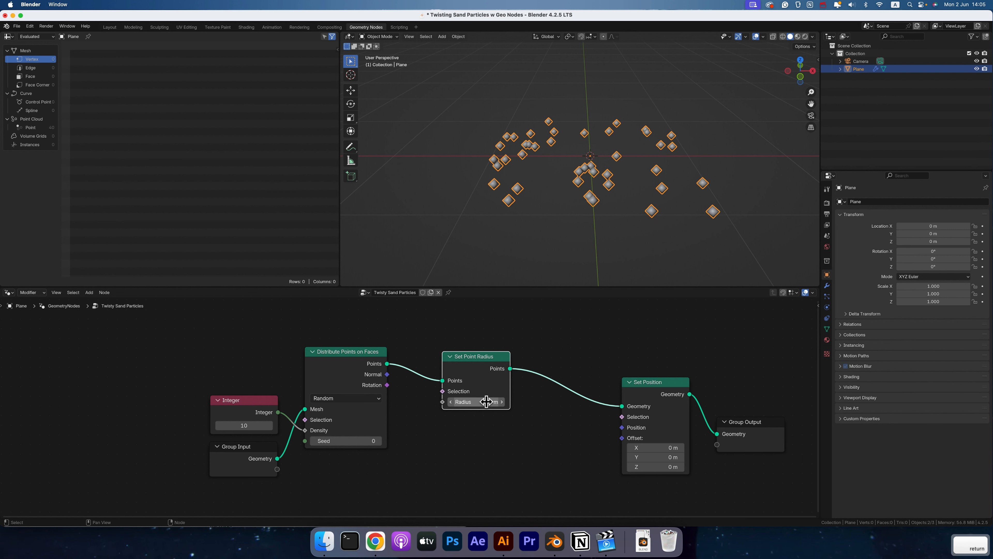
pyautogui.hscroll(-3, 609, 173)
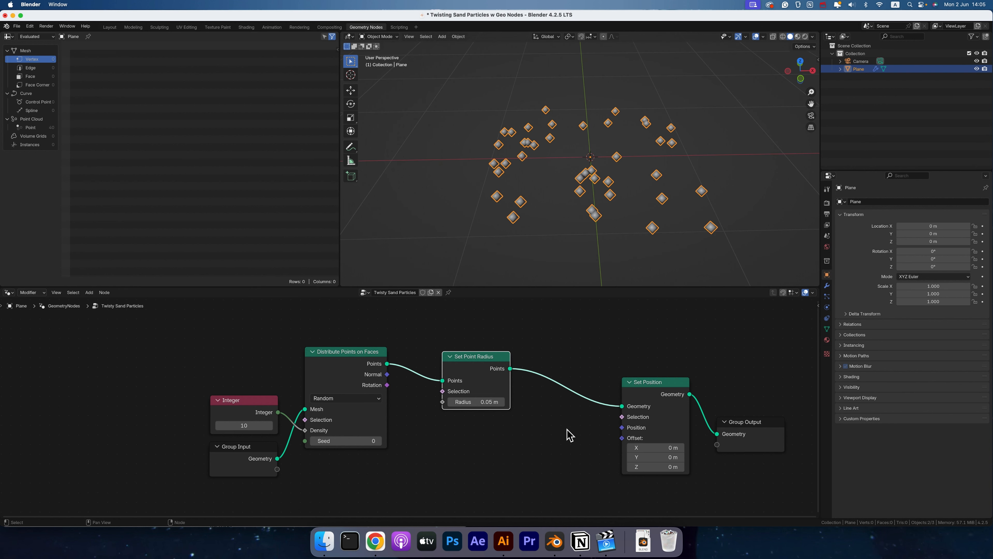
# Arrange all nodes in a compact row, with Integer and Group Input stacked beside Distribute Points on Faces.
pyautogui.moveTo(475, 361); pyautogui.dragTo(434, 366)
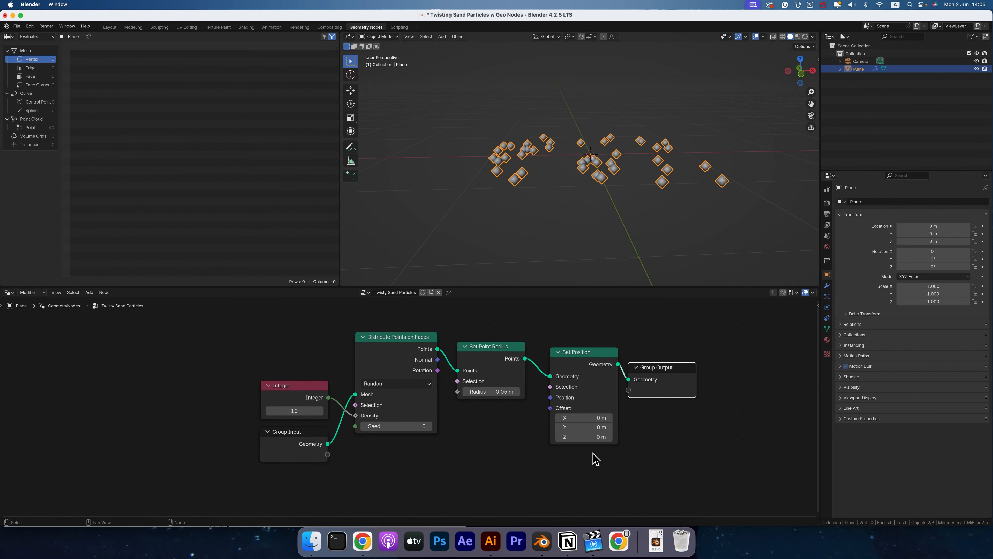
pyautogui.moveTo(579, 437); pyautogui.dragTo(586, 437)
pyautogui.press('super+z')
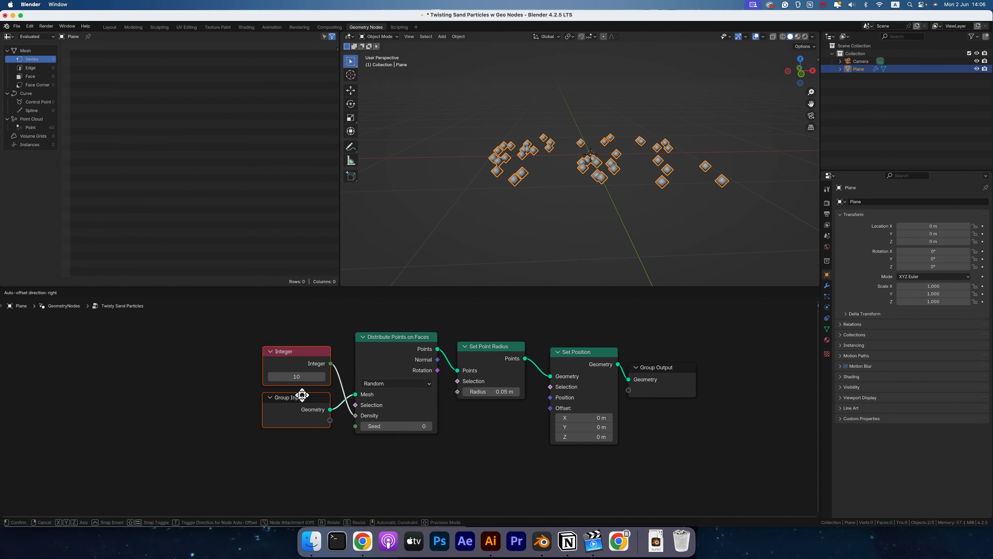
pyautogui.click(302, 395)
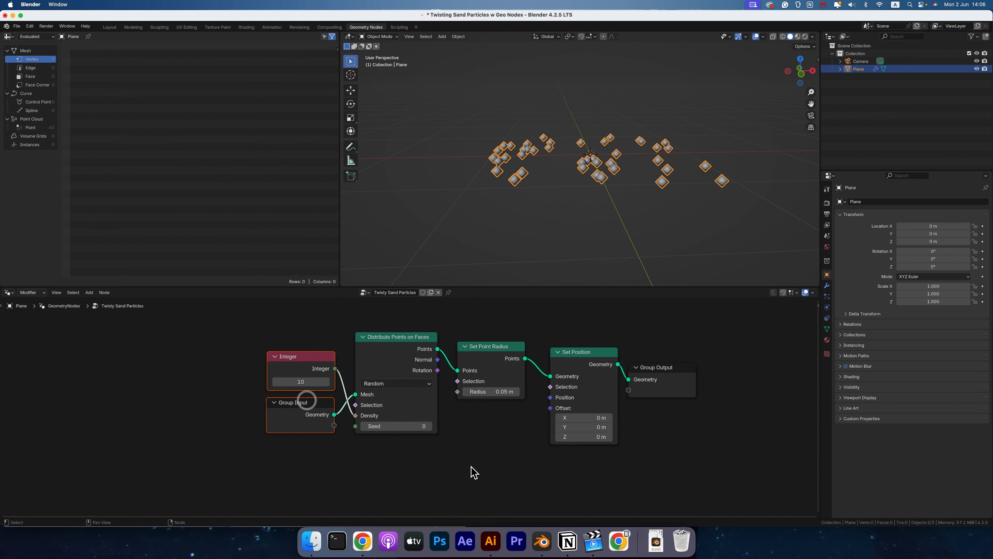
pyautogui.scroll(-1, 472, 470)
pyautogui.scroll(-1, 438, 450)
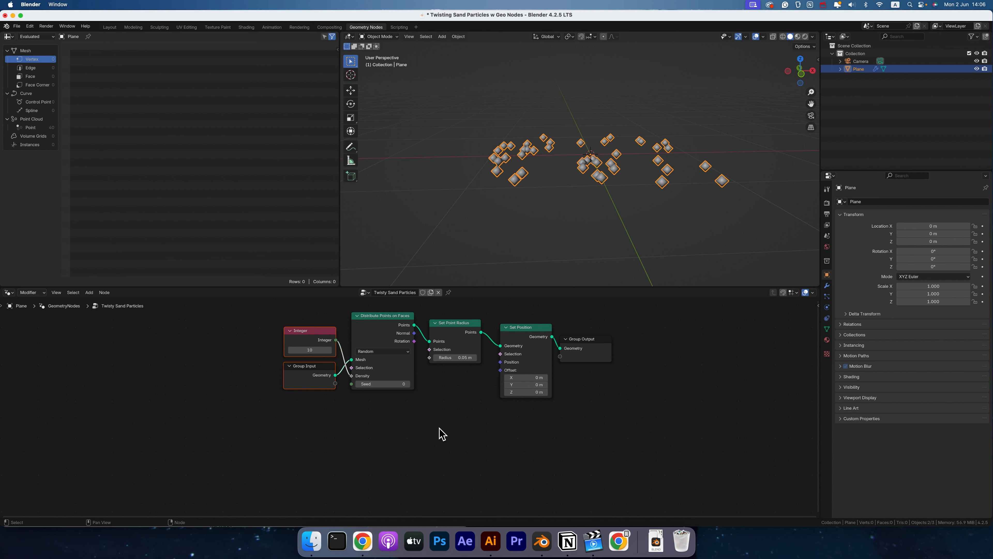
# Link the Group Input's Geometry to the Viewer, toggle the preview off and on, and reposition the Viewer between Gradient Texture and Combine XYZ.
pyautogui.scroll(5, 442, 433)
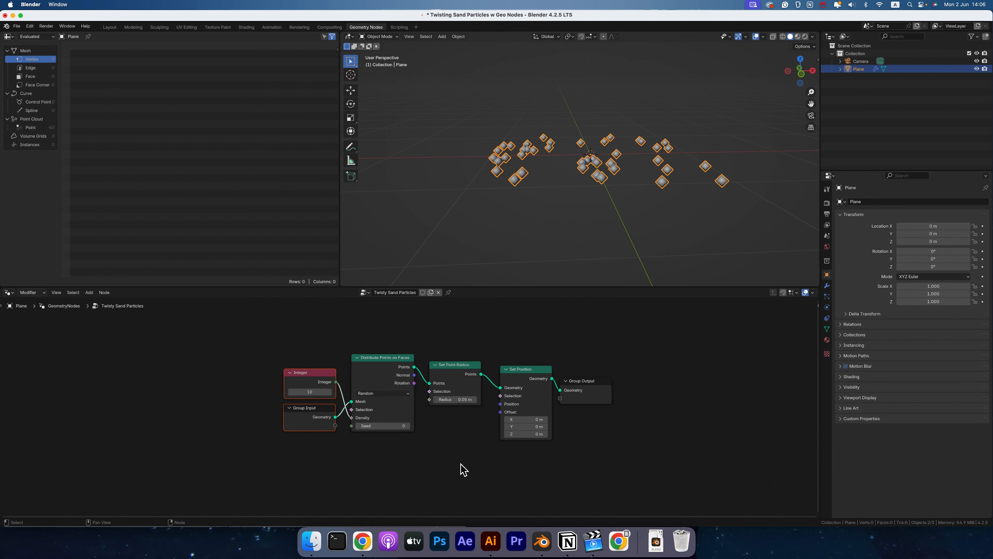
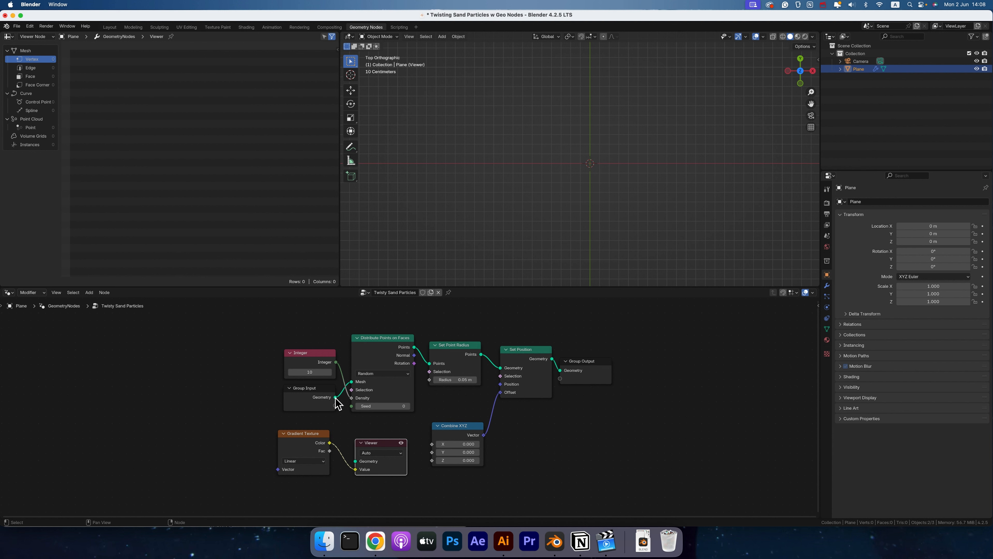
pyautogui.moveTo(336, 398); pyautogui.dragTo(355, 462)
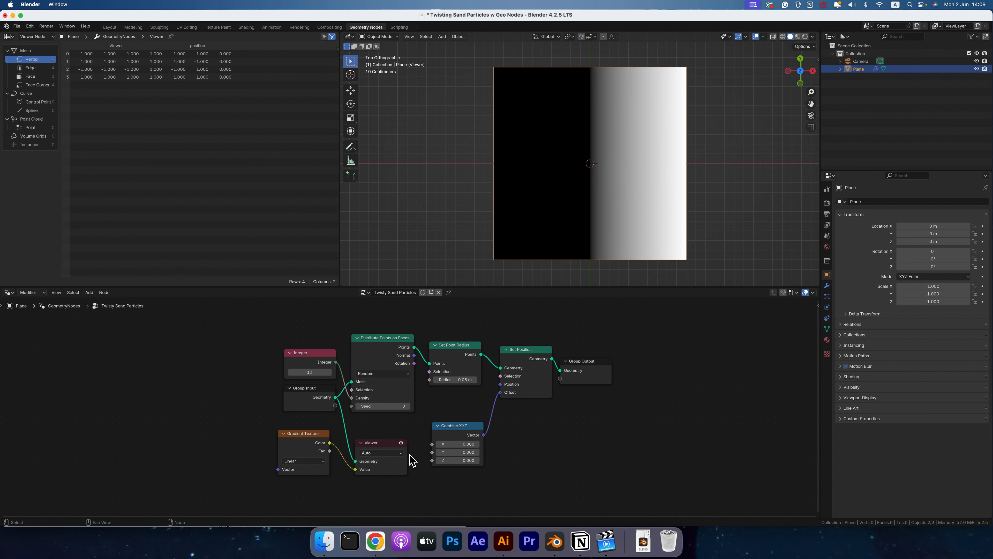
pyautogui.click(402, 443)
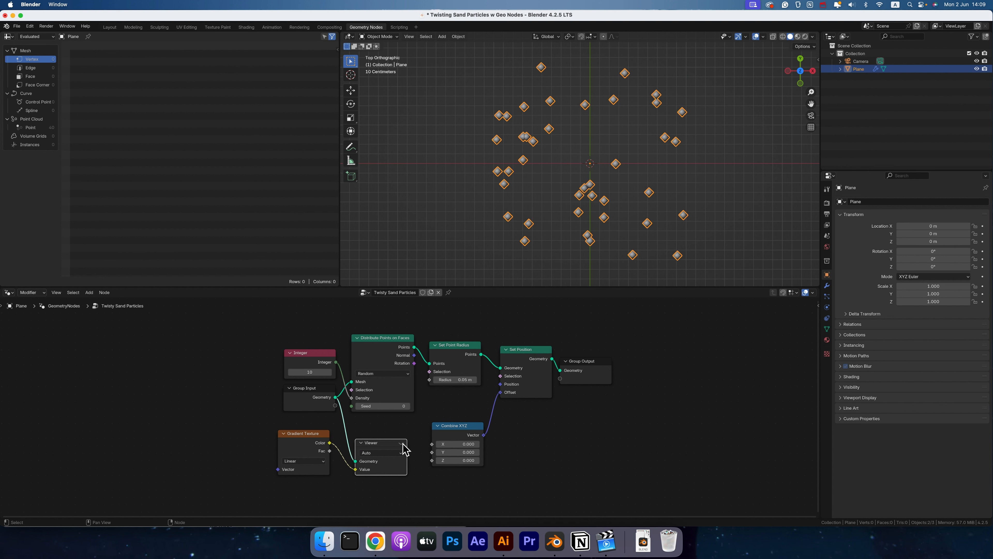
pyautogui.click(401, 443)
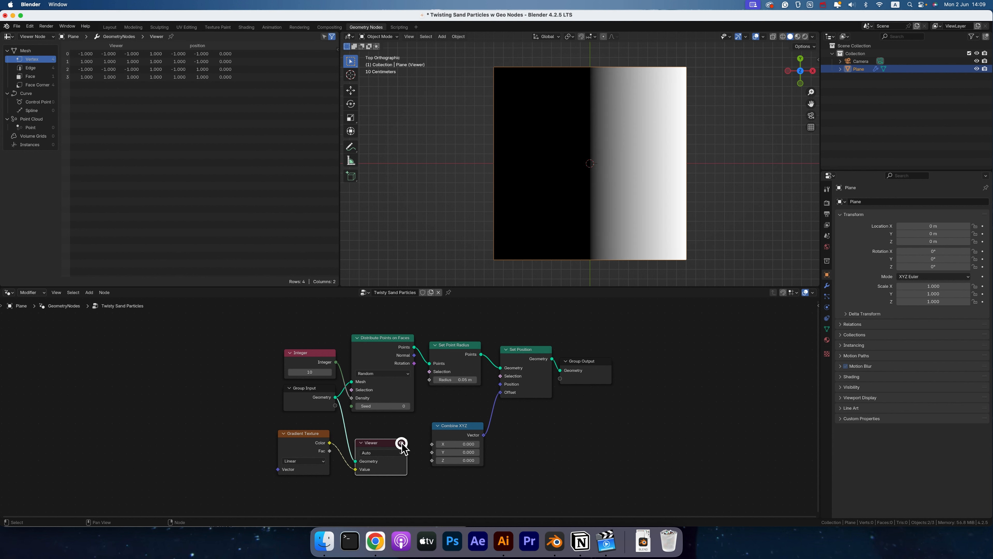
pyautogui.press('g')
pyautogui.click(391, 427)
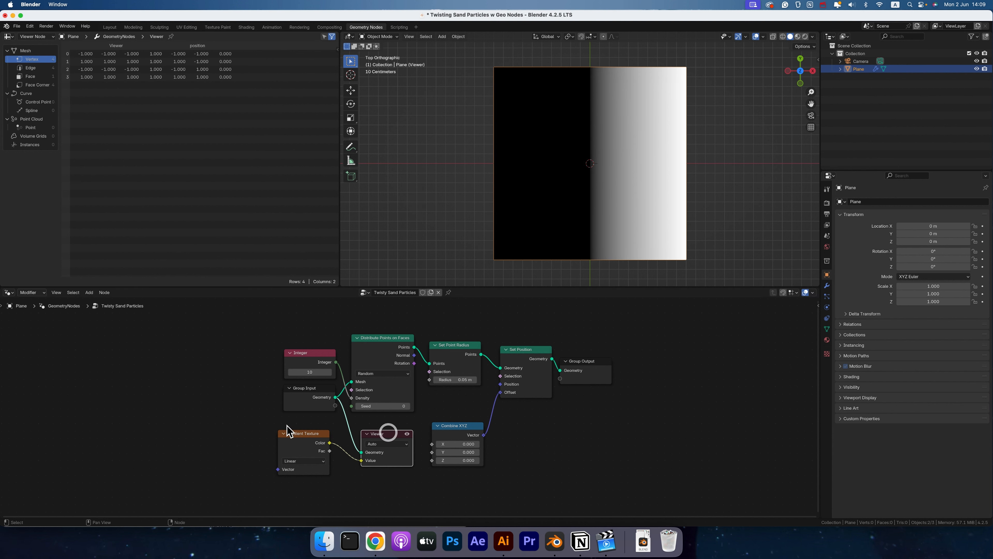
# Set the Gradient Texture's type to Radial and move the node farther away from the Viewer.
pyautogui.click(306, 461)
pyautogui.click(294, 452)
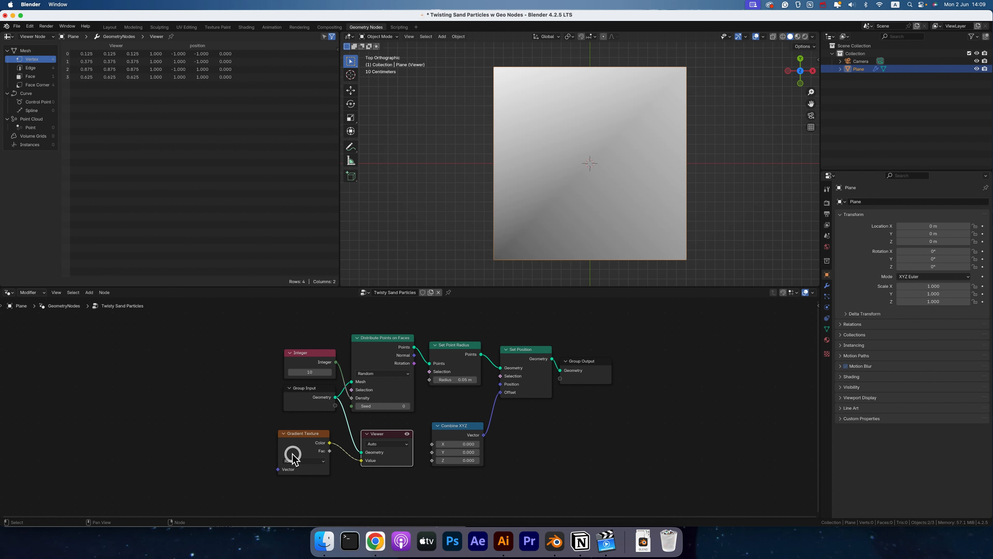
pyautogui.moveTo(296, 434); pyautogui.dragTo(232, 431)
# Add a Color Ramp node linked from the Gradient Texture's Color output to its Fac input.
pyautogui.moveTo(265, 439); pyautogui.dragTo(327, 483)
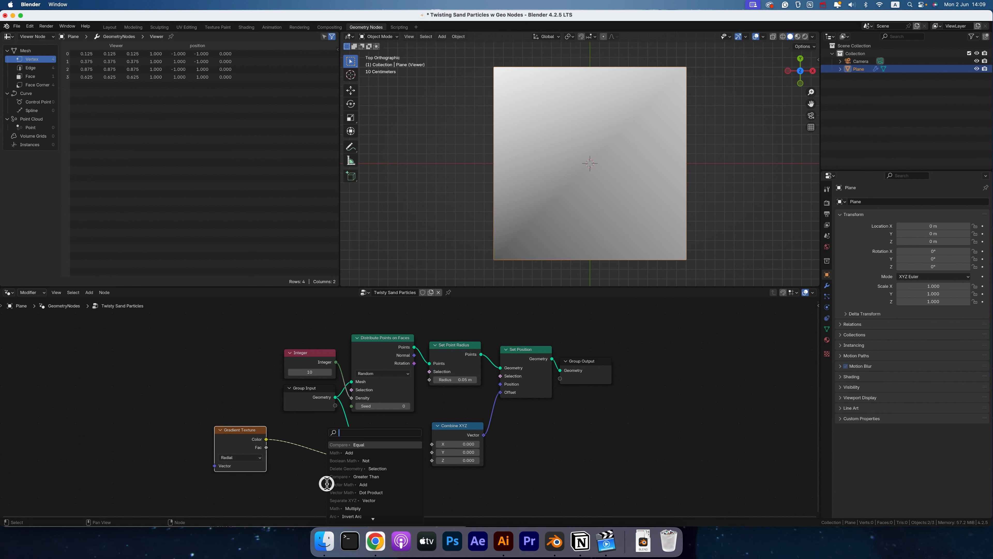
pyautogui.write('color')
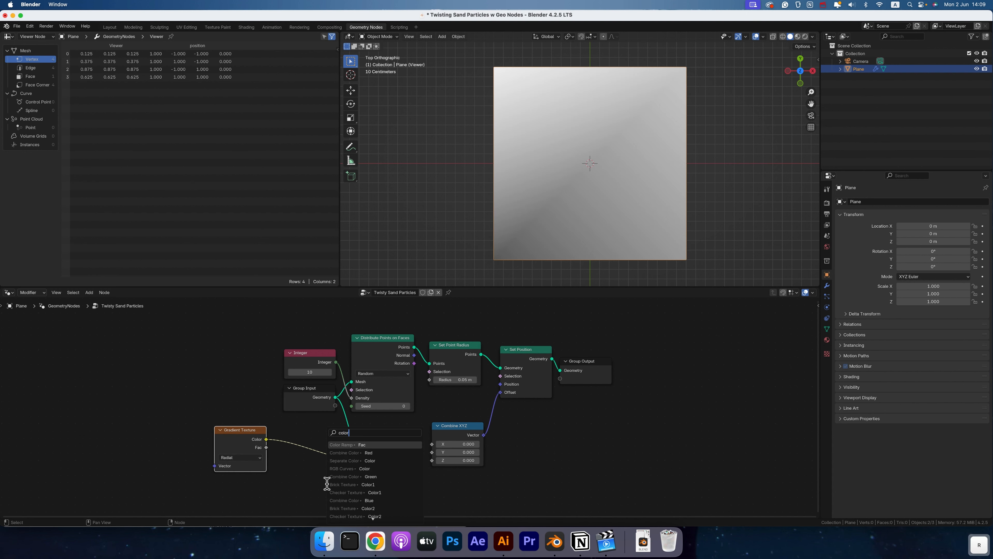
pyautogui.press('Return')
pyautogui.press('Return')
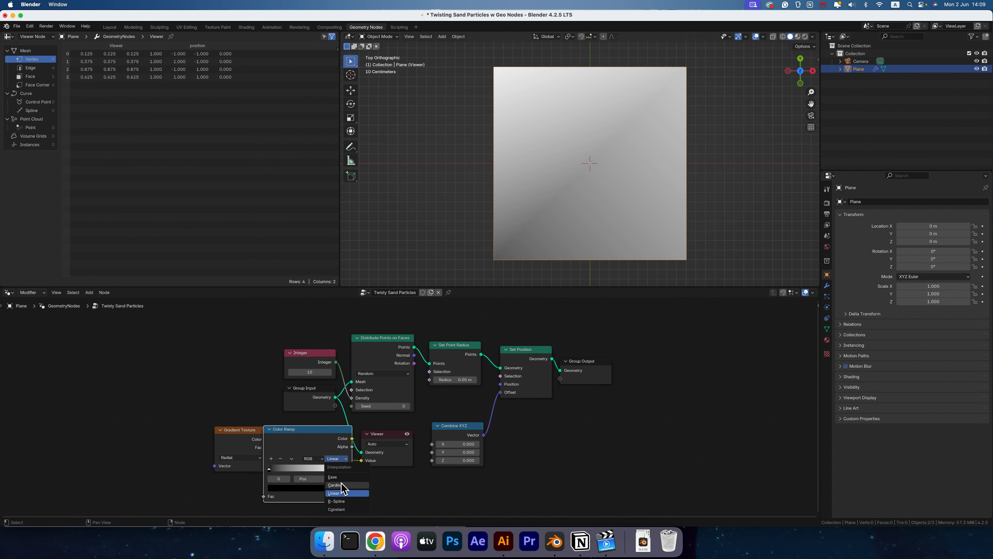
# Set the Color Ramp's interpolation to Constant and link its Color output to the Viewer's Value.
pyautogui.click(341, 483)
pyautogui.click(337, 459)
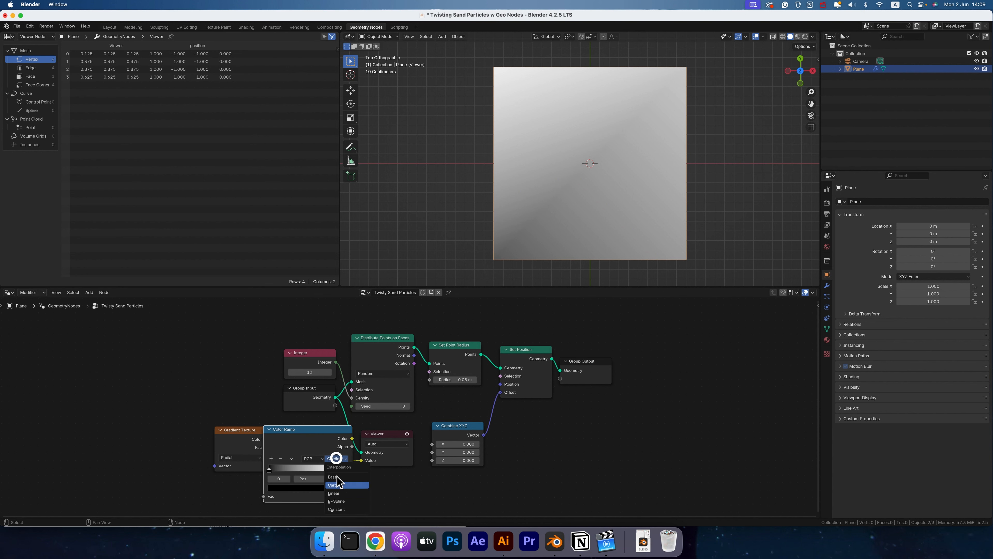
pyautogui.click(336, 508)
pyautogui.moveTo(352, 438); pyautogui.dragTo(362, 462)
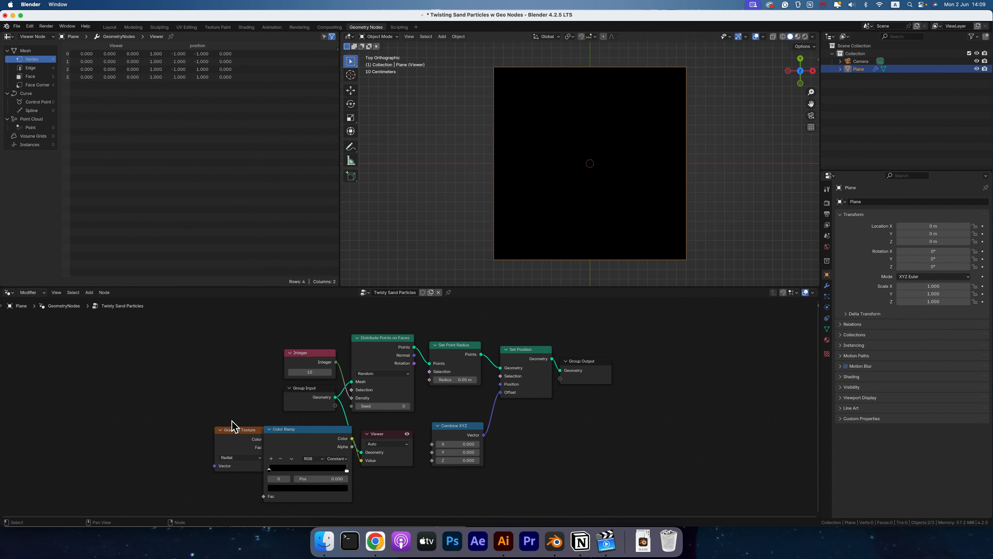
# Space Gradient Texture and Color Ramp apart before the Viewer, and move the ramp's white stop to 0.741.
pyautogui.moveTo(252, 436); pyautogui.dragTo(205, 437)
pyautogui.moveTo(325, 432); pyautogui.dragTo(303, 434)
pyautogui.moveTo(324, 471); pyautogui.dragTo(304, 471)
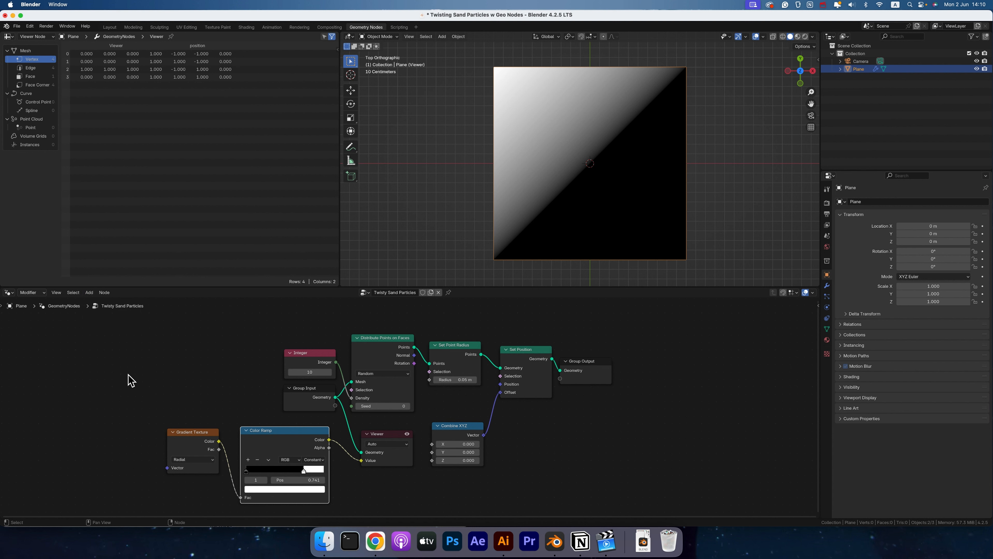
# Add a Grid node beside the Integer node.
pyautogui.hotkey('shift', 'a')
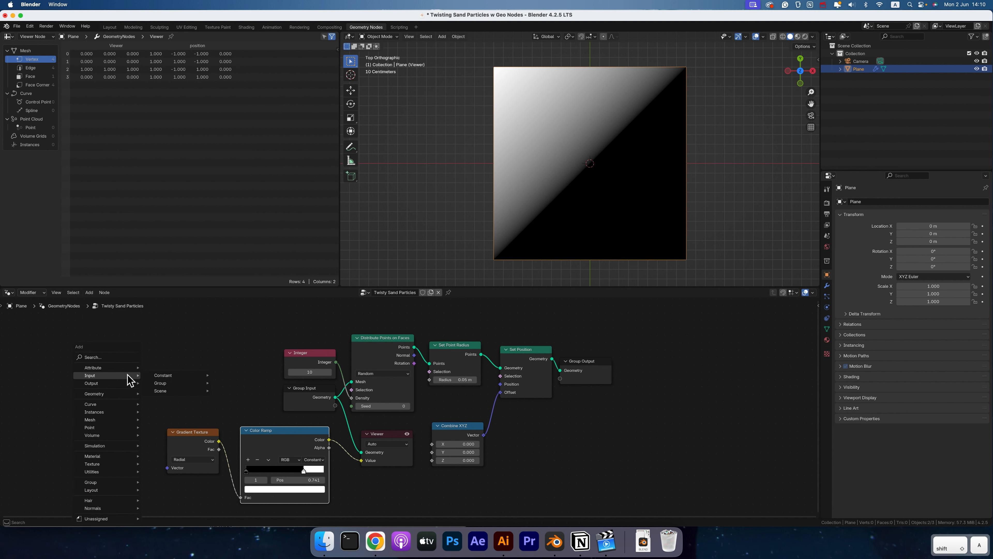
pyautogui.click(116, 357)
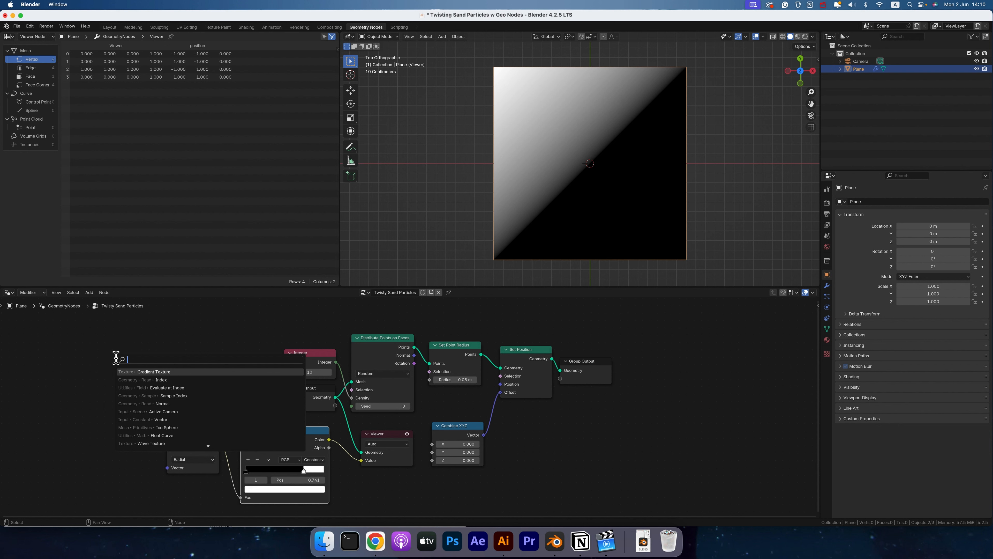
pyautogui.write('grid')
pyautogui.press('Return')
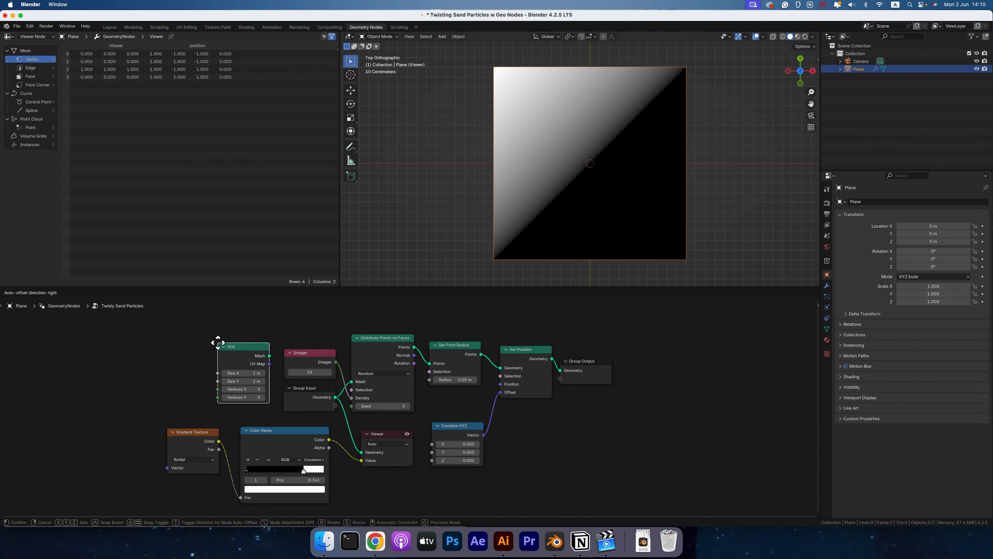
pyautogui.click(222, 349)
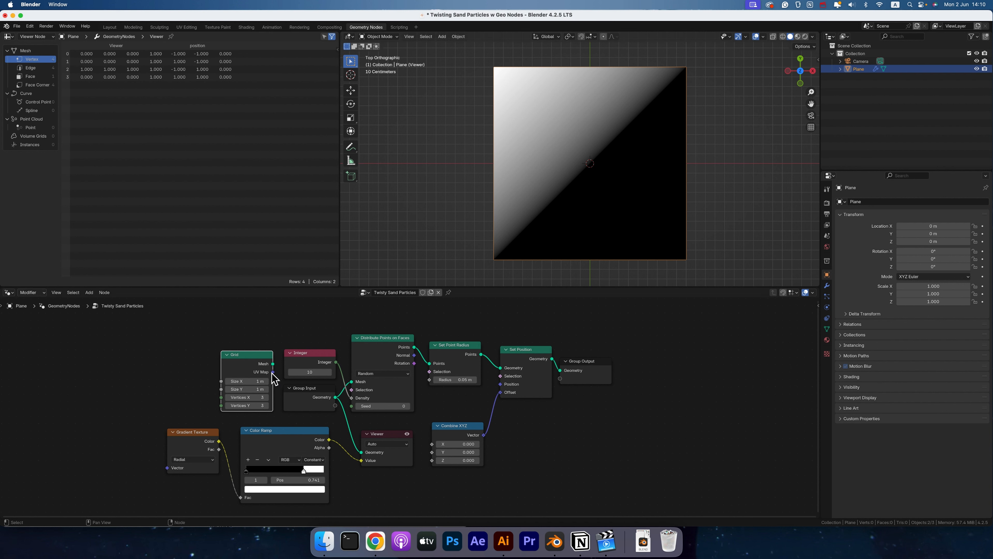
# Link the Grid's Mesh output to Distribute Points on Faces' Mesh and to the Viewer's Geometry, replacing the Group Input links.
pyautogui.moveTo(274, 364)
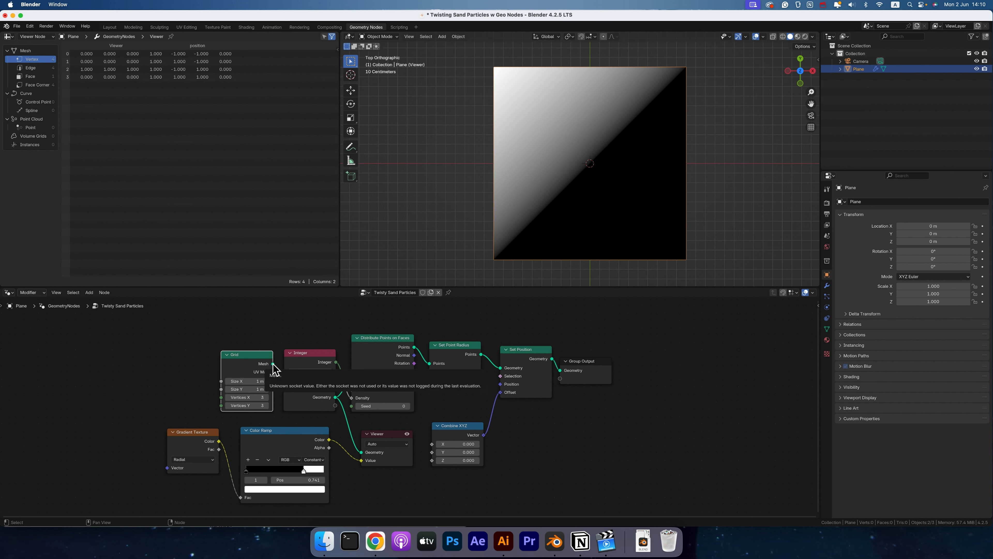
pyautogui.moveTo(274, 364); pyautogui.dragTo(351, 382)
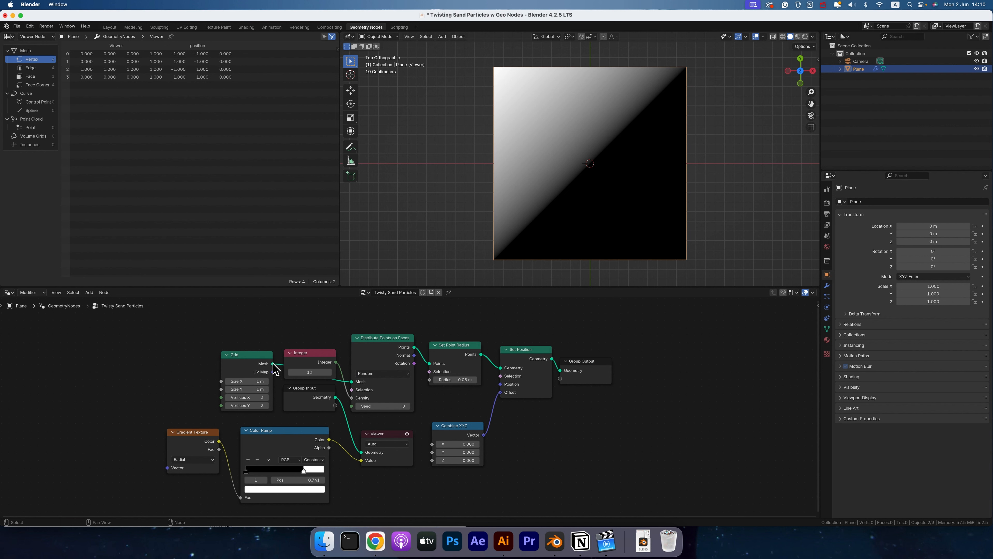
pyautogui.moveTo(273, 365); pyautogui.dragTo(358, 453)
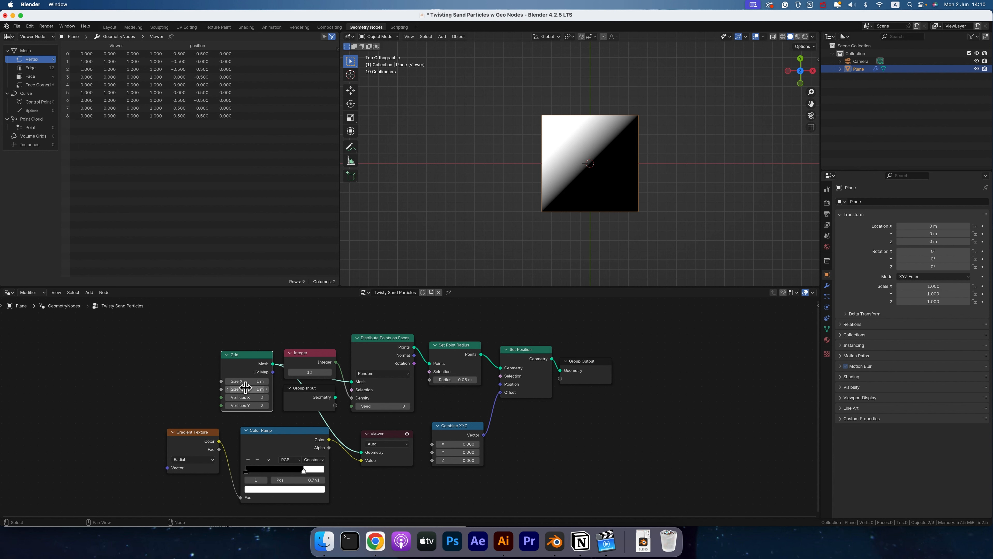
# Set the Grid's Size X and Size Y to 2 m, and move the Color Ramp's white stop to 0.620.
pyautogui.moveTo(247, 382); pyautogui.dragTo(221, 375)
pyautogui.write('2')
pyautogui.press('Return')
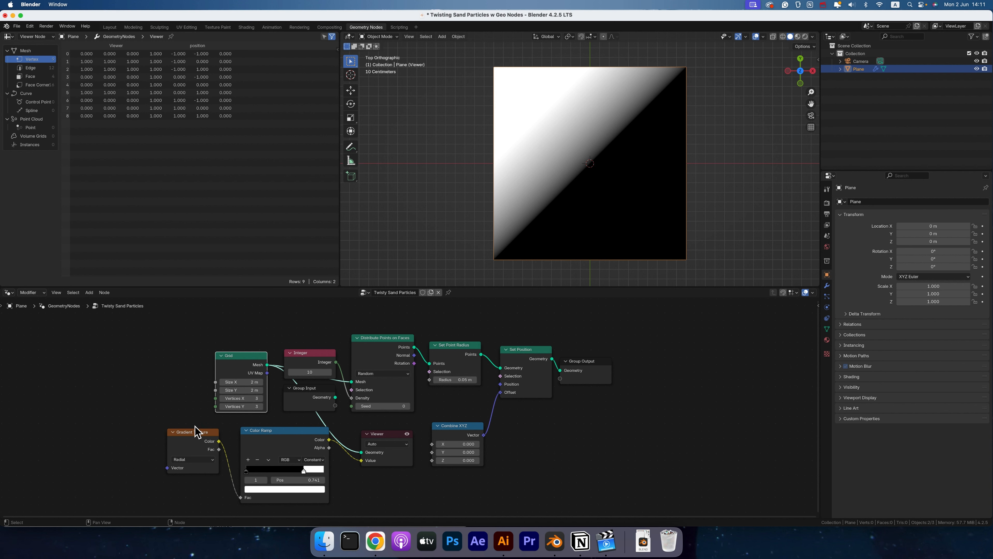
pyautogui.moveTo(305, 475)
pyautogui.mouseDown()
pyautogui.moveTo(272, 474)
pyautogui.moveTo(294, 473)
pyautogui.mouseUp()
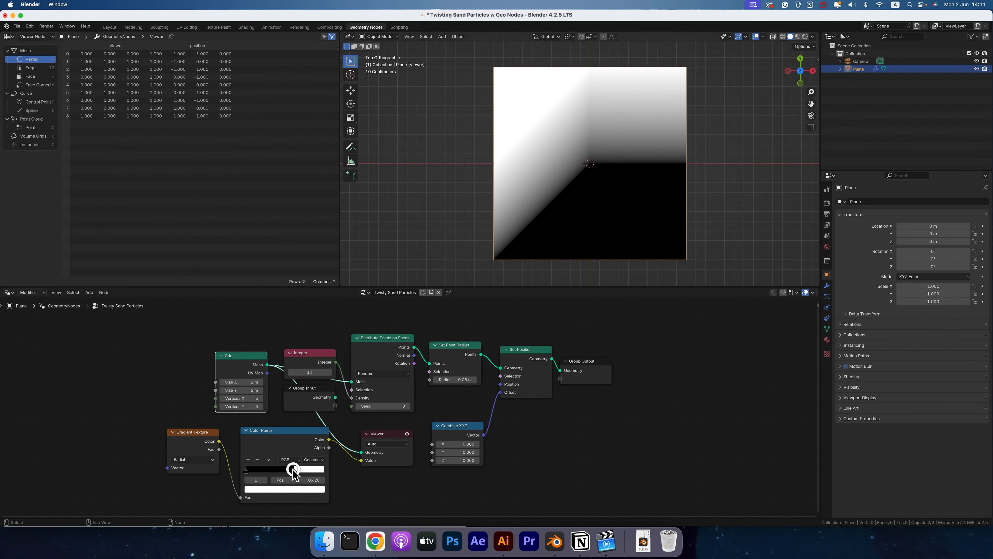
# Try 4 for the Grid's Vertices X and Vertices Y, with the Color Ramp's white stop moved to 0.411.
pyautogui.moveTo(238, 397); pyautogui.dragTo(235, 407)
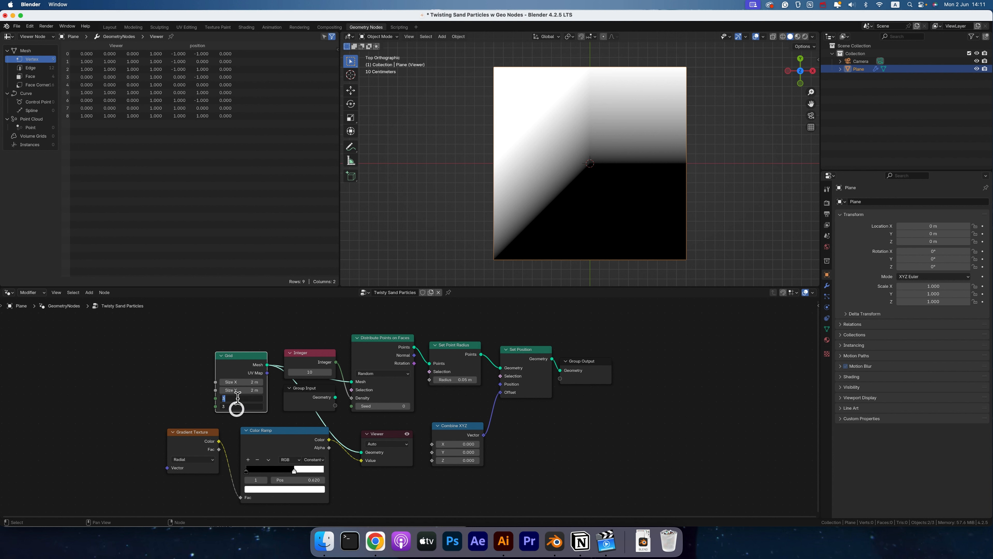
pyautogui.write('4')
pyautogui.press('Return')
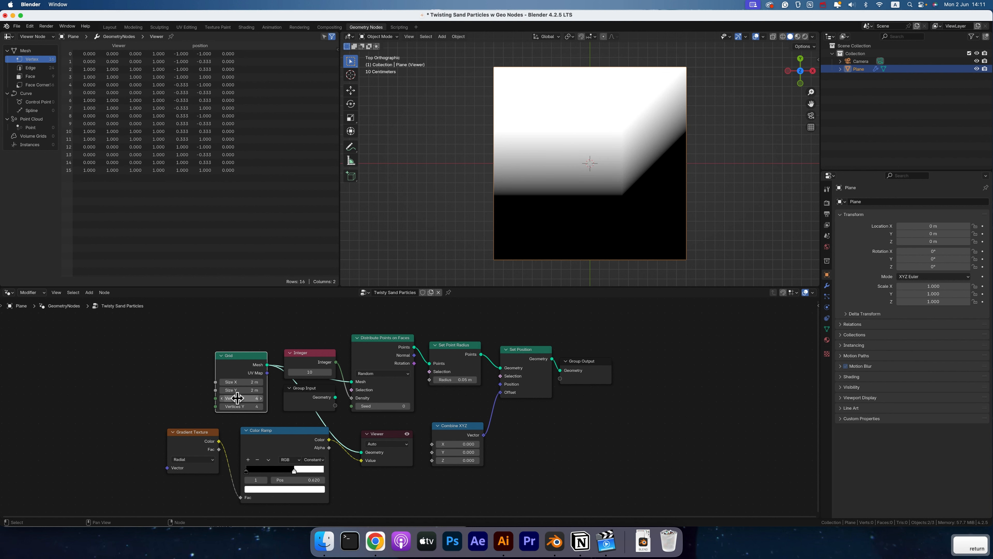
pyautogui.moveTo(287, 470)
pyautogui.mouseDown()
pyautogui.moveTo(273, 468)
pyautogui.moveTo(325, 459)
pyautogui.moveTo(278, 463)
pyautogui.mouseUp()
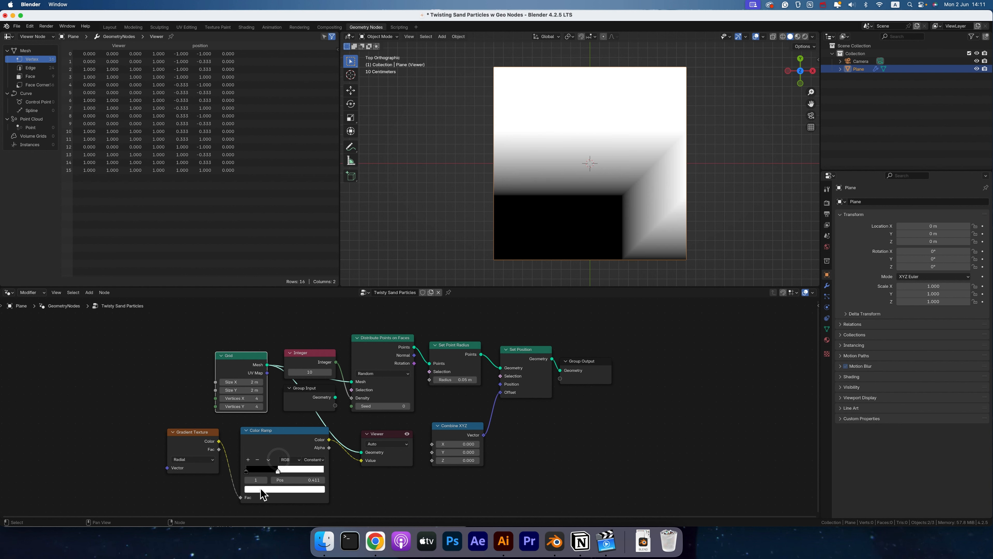
# Set the Grid's Vertices X and Vertices Y to 100, and shift the Color Ramp's white stop to test the radial gradient.
pyautogui.moveTo(279, 427); pyautogui.dragTo(244, 406)
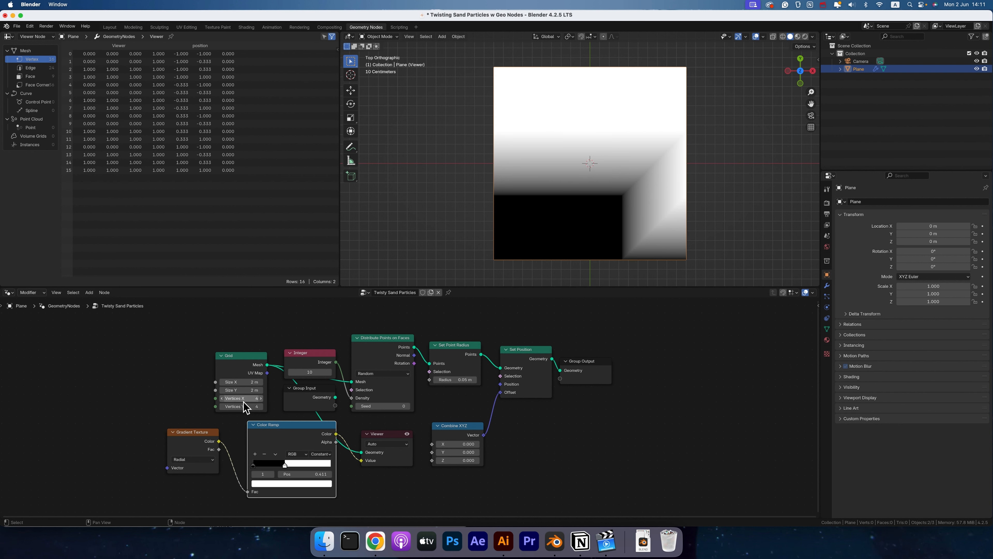
pyautogui.write('100')
pyautogui.press('Return')
pyautogui.moveTo(285, 464)
pyautogui.mouseDown()
pyautogui.moveTo(270, 463)
pyautogui.moveTo(319, 463)
pyautogui.moveTo(276, 464)
pyautogui.mouseUp()
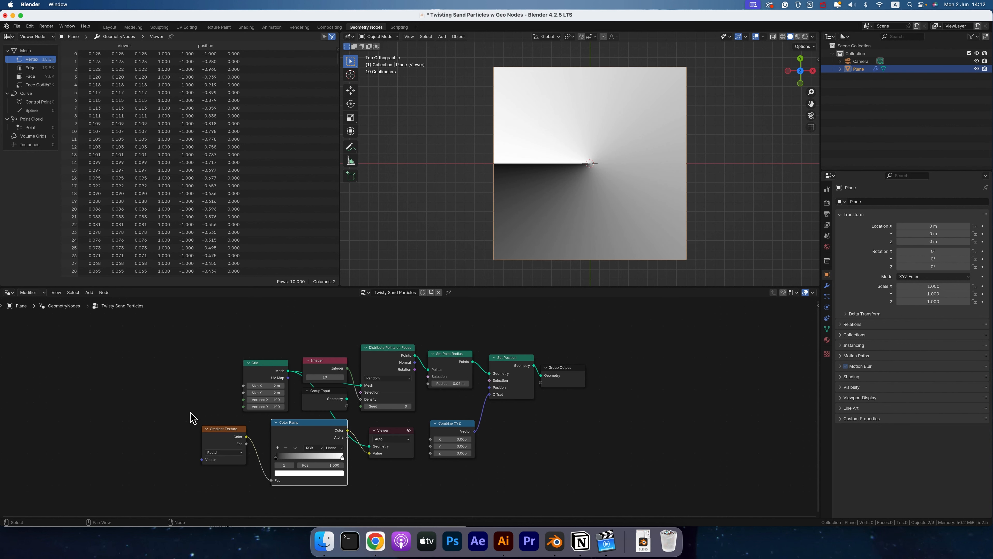
# Move Gradient Texture and Color Ramp together away from the Viewer, placing Gradient Texture close beside the Color Ramp.
pyautogui.moveTo(190, 417); pyautogui.dragTo(317, 435)
pyautogui.press('g')
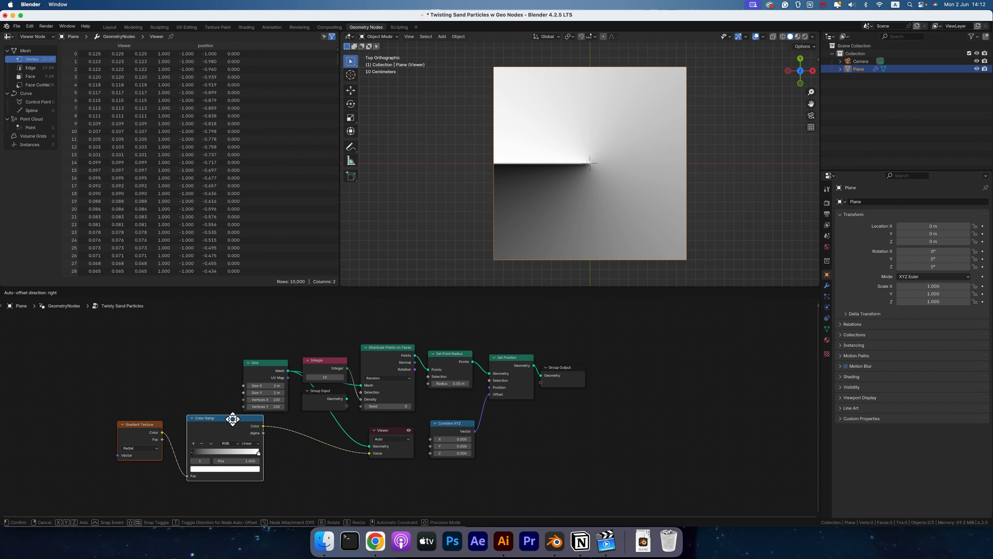
pyautogui.click(234, 419)
pyautogui.click(138, 395)
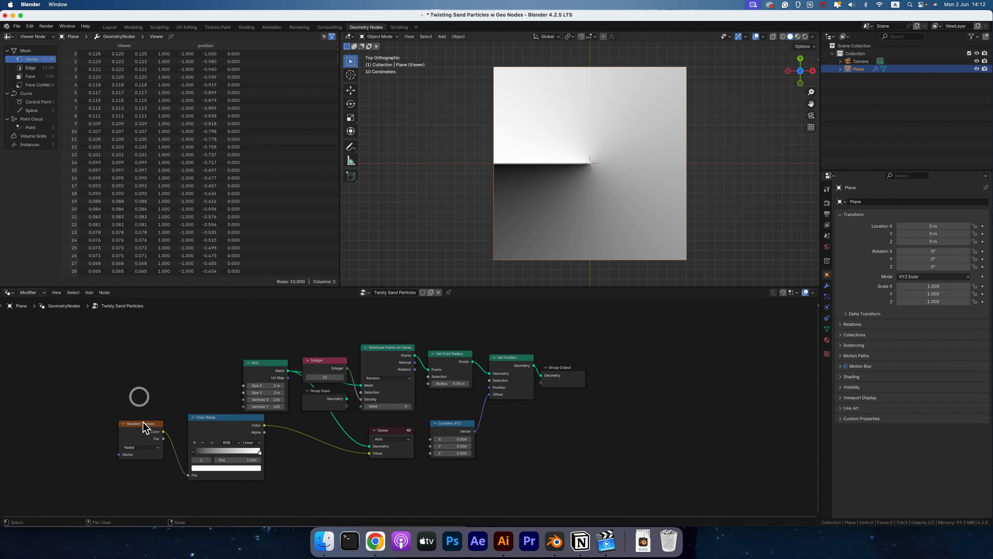
pyautogui.moveTo(145, 423); pyautogui.dragTo(163, 442)
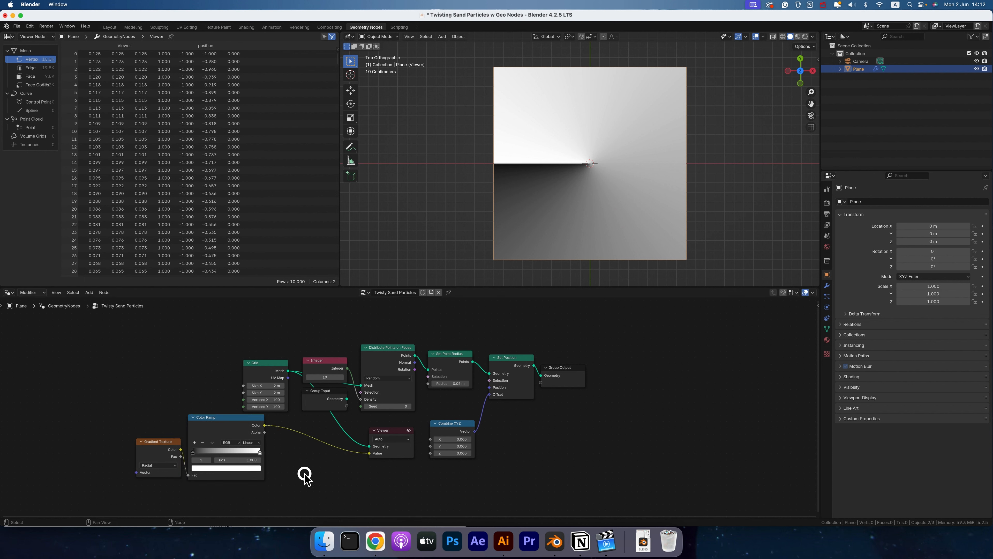
pyautogui.moveTo(292, 477); pyautogui.dragTo(295, 473, button='middle')
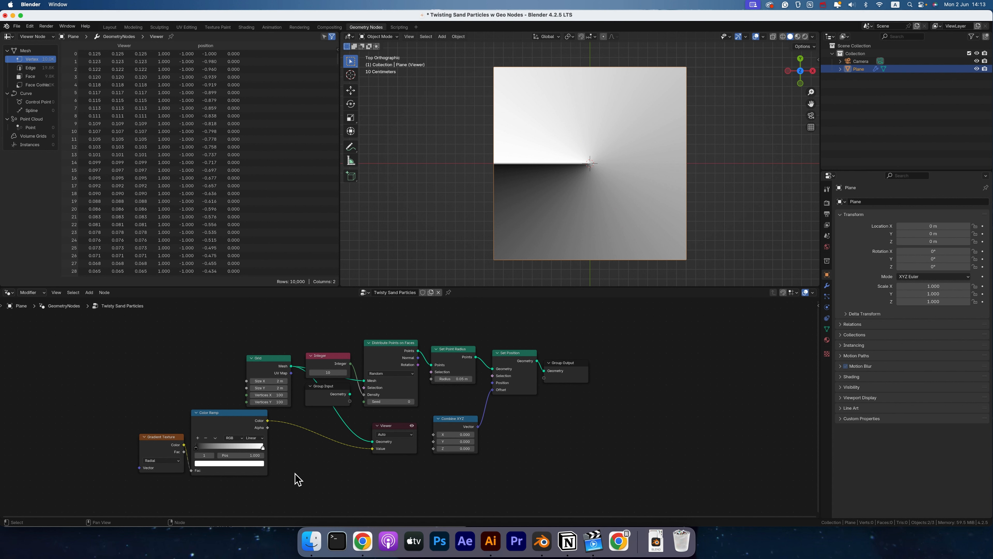
pyautogui.moveTo(138, 400); pyautogui.dragTo(202, 421)
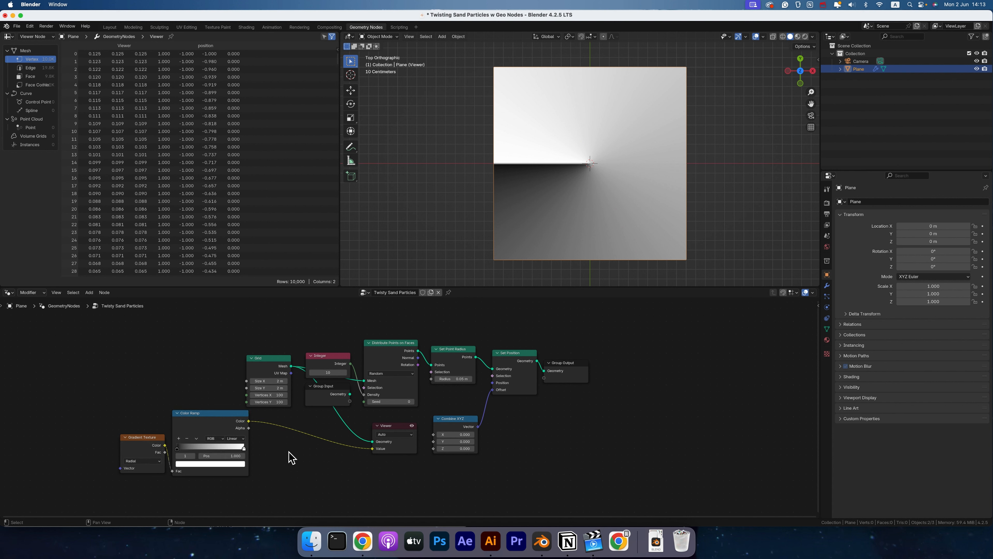
# Insert a Vector Math node into the link between the Color Ramp's Color output and the Viewer.
pyautogui.moveTo(250, 423)
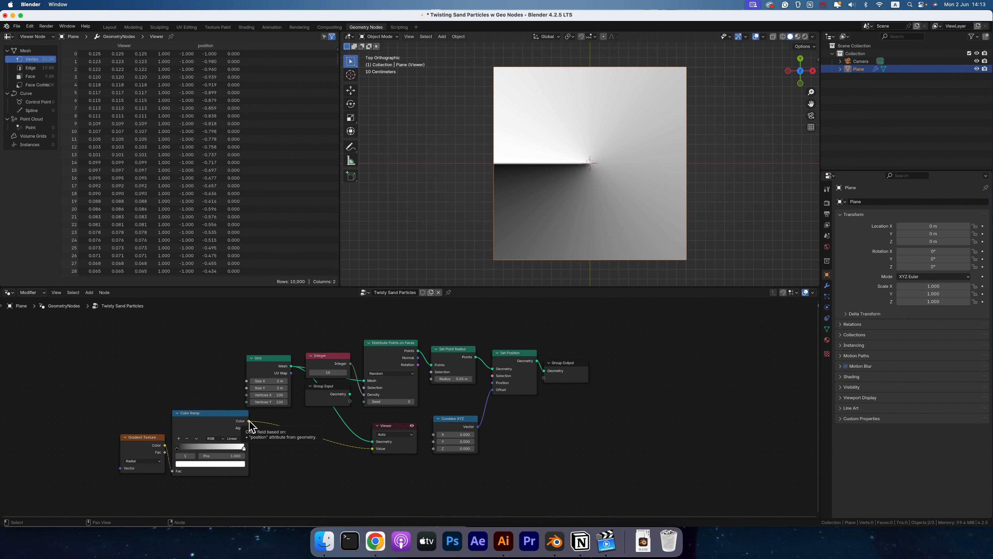
pyautogui.hotkey('shift', 'a')
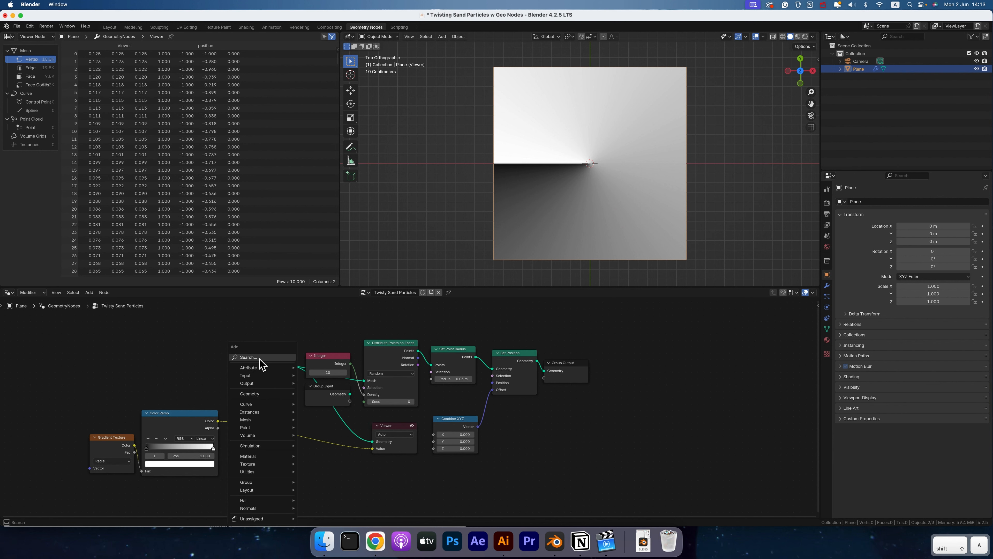
pyautogui.click(260, 360)
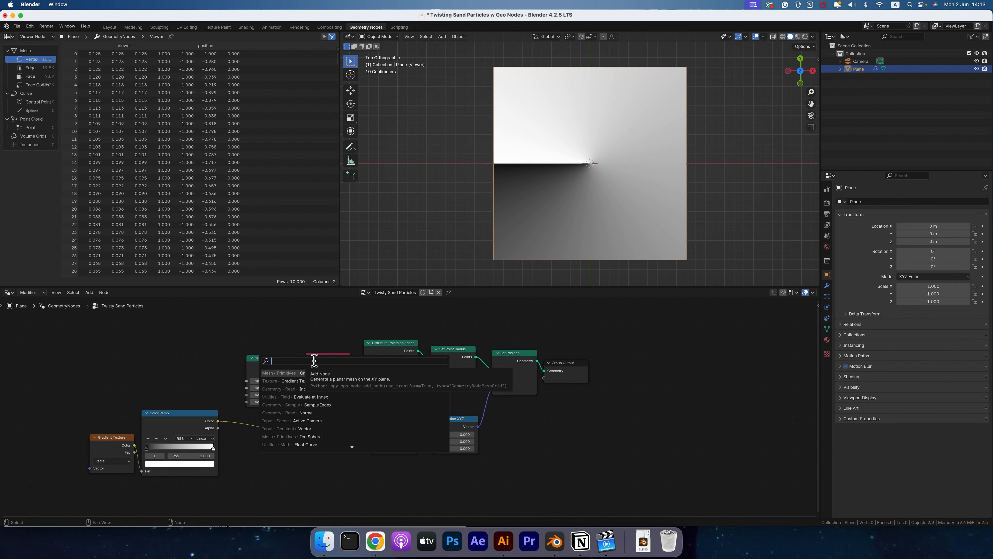
pyautogui.write('fraction')
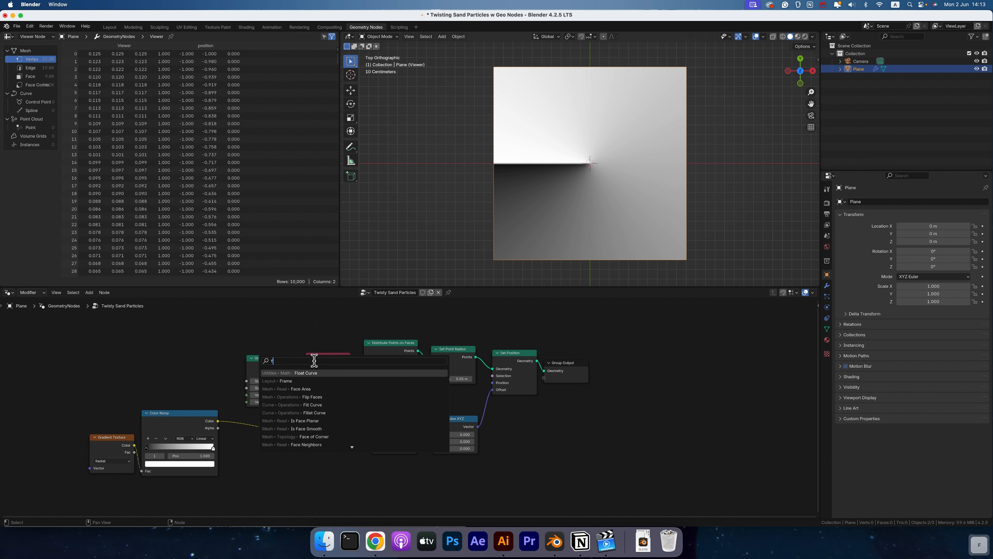
pyautogui.press('BackSpace')
pyautogui.press('BackSpace')
pyautogui.press('BackSpace')
pyautogui.press('BackSpace')
pyautogui.press('BackSpace')
pyautogui.press('BackSpace')
pyautogui.press('BackSpace')
pyautogui.press('BackSpace')
pyautogui.write('math')
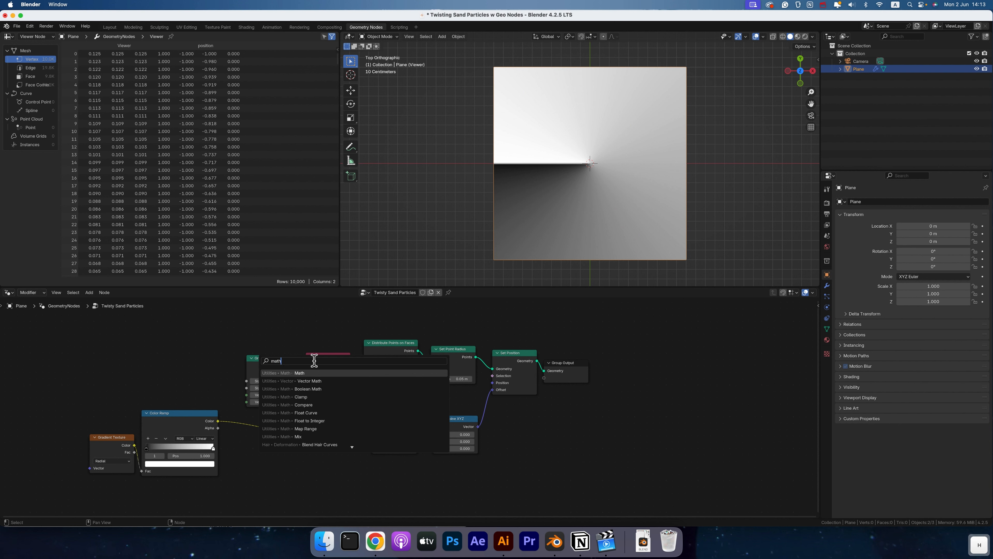
pyautogui.click(311, 381)
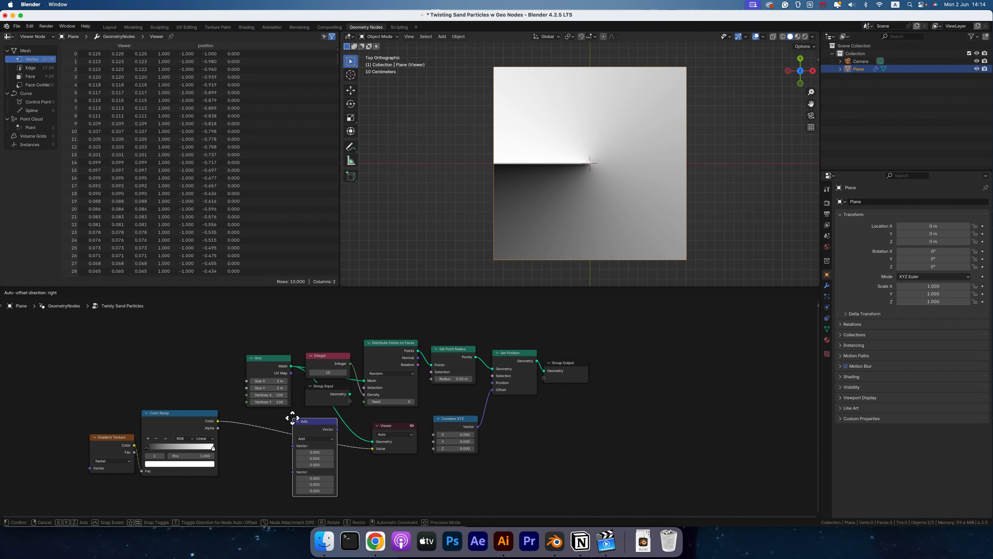
pyautogui.click(293, 418)
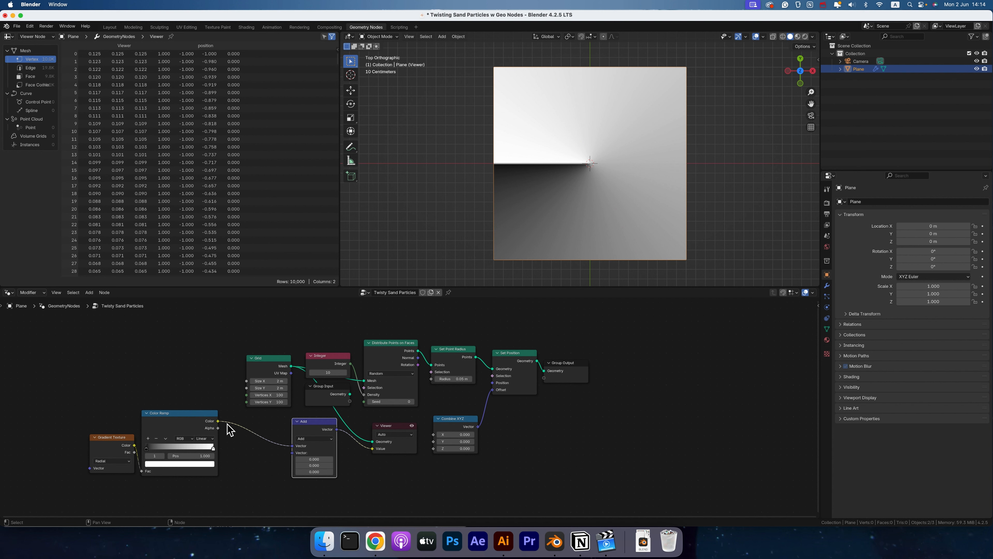
# Move the Vector Math node closer to the Viewer and set its operation to Fraction.
pyautogui.moveTo(320, 426); pyautogui.dragTo(335, 427)
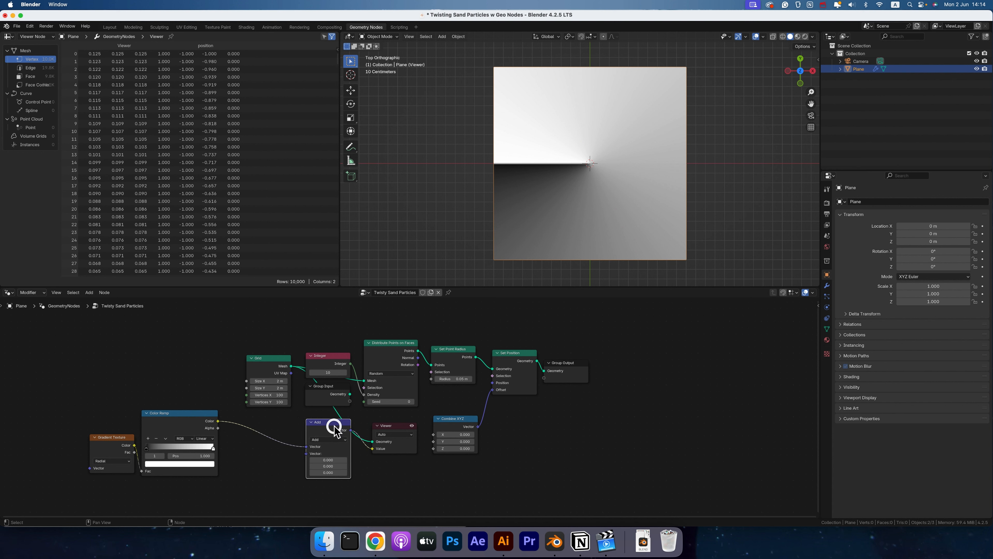
pyautogui.click(331, 439)
pyautogui.click(331, 439)
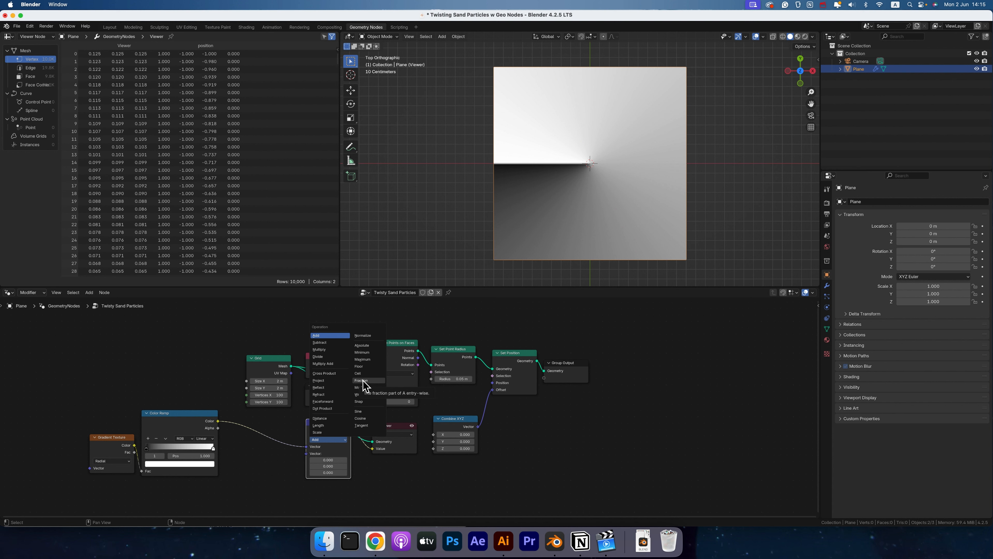
pyautogui.click(367, 382)
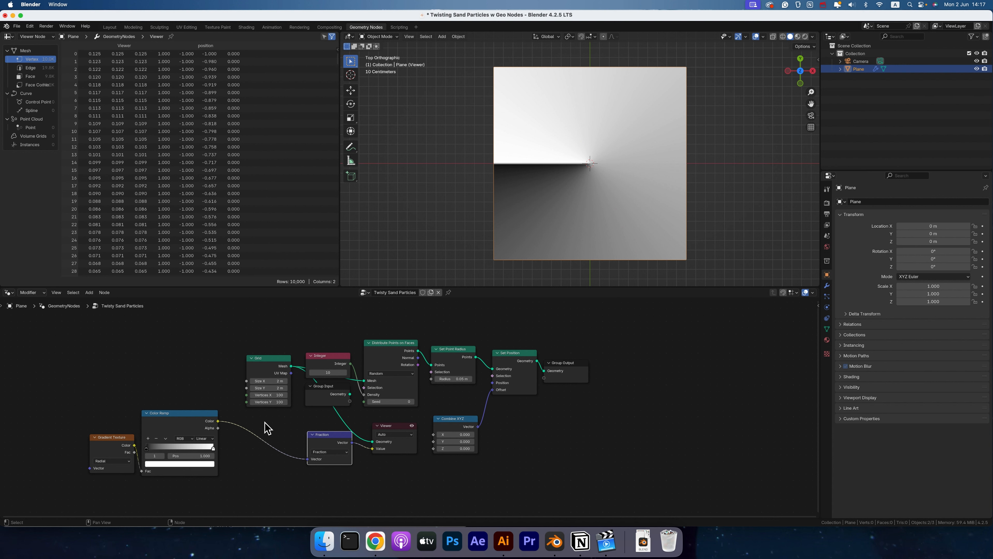
# Add a Vector Math node set to Scale from the Color Ramp's Color output, placed before Fraction.
pyautogui.moveTo(220, 421)
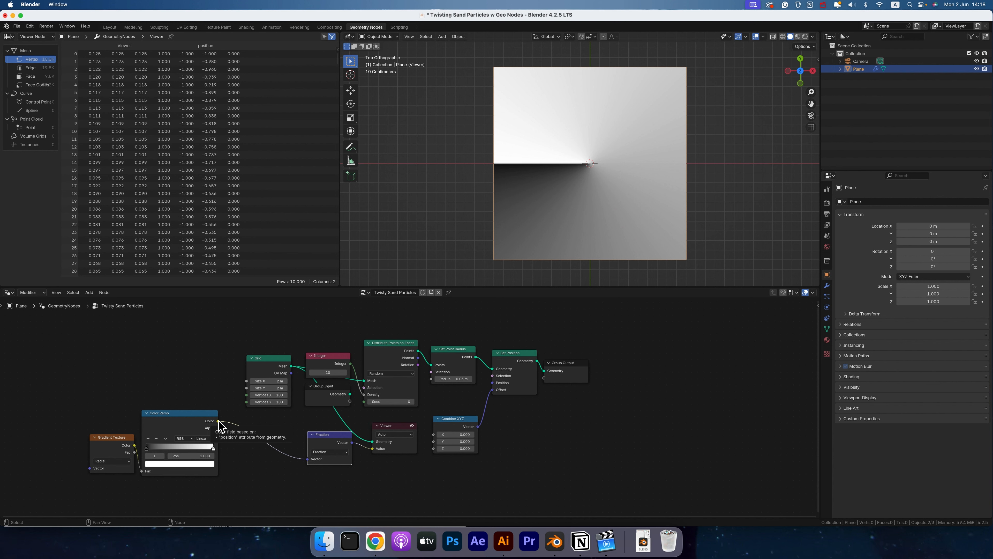
pyautogui.moveTo(218, 421); pyautogui.dragTo(262, 457)
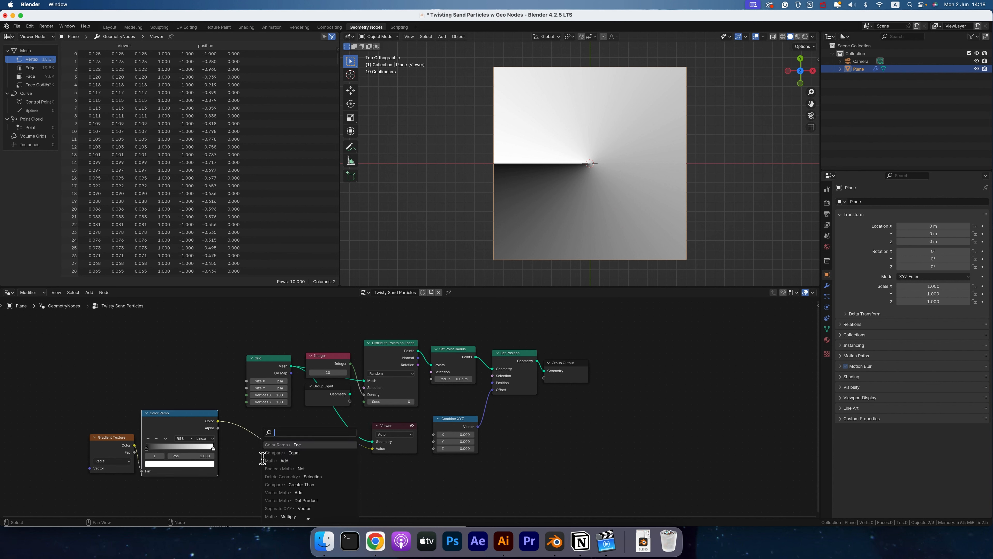
pyautogui.write('scale')
pyautogui.press('Return')
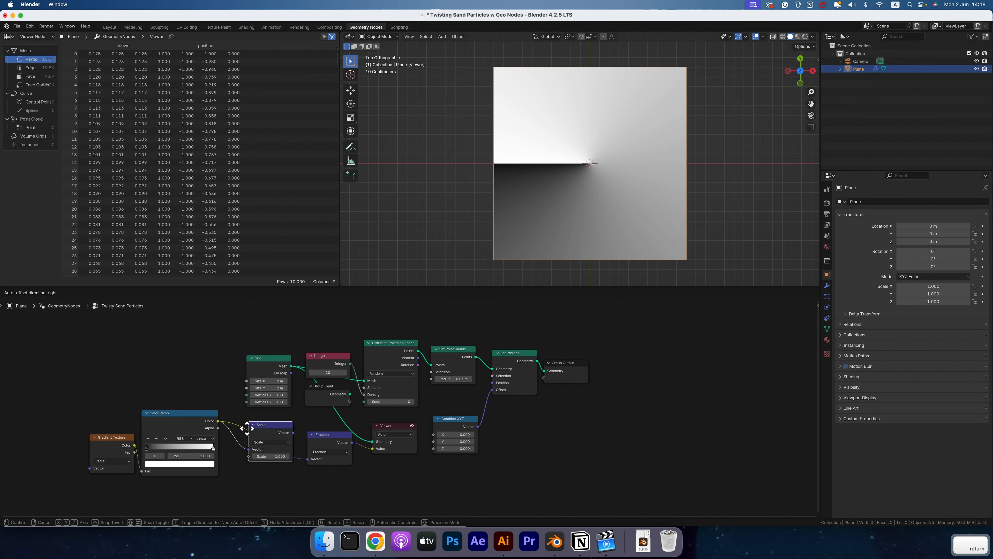
pyautogui.click(245, 428)
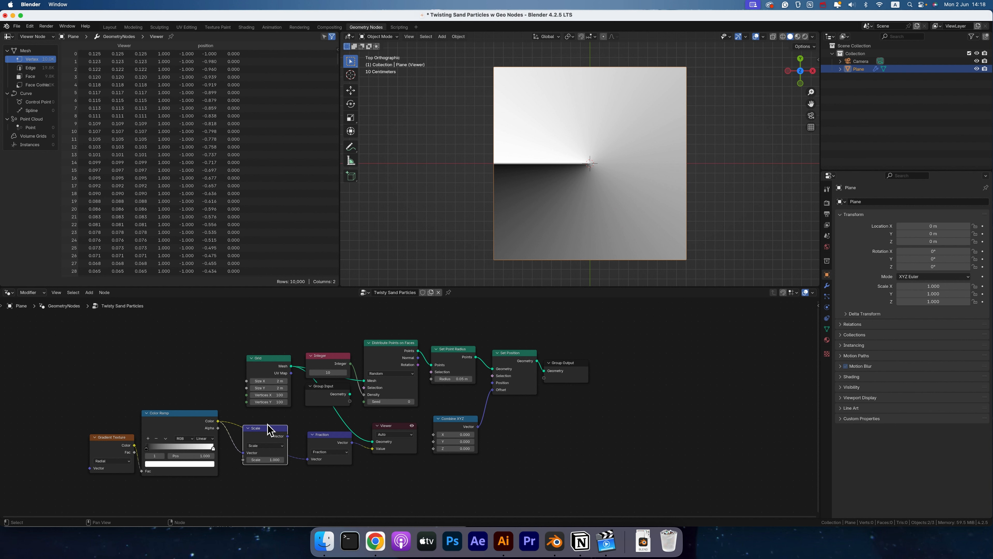
pyautogui.click(265, 445)
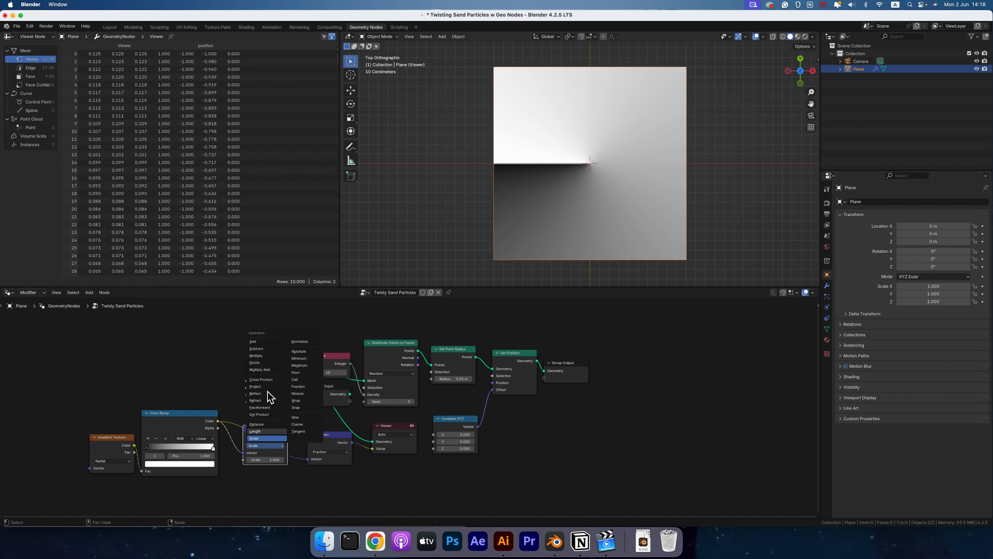
pyautogui.click(256, 354)
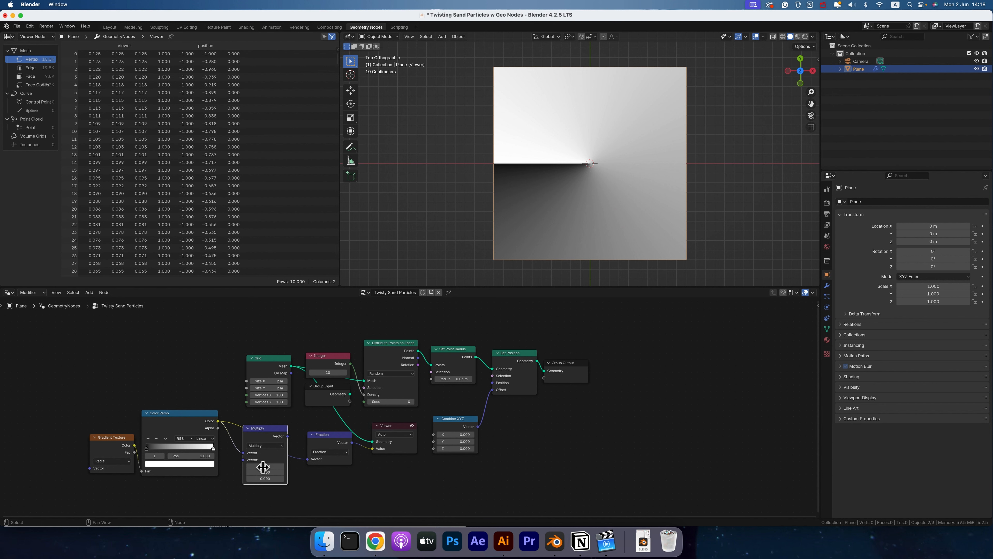
pyautogui.click(264, 446)
pyautogui.click(254, 438)
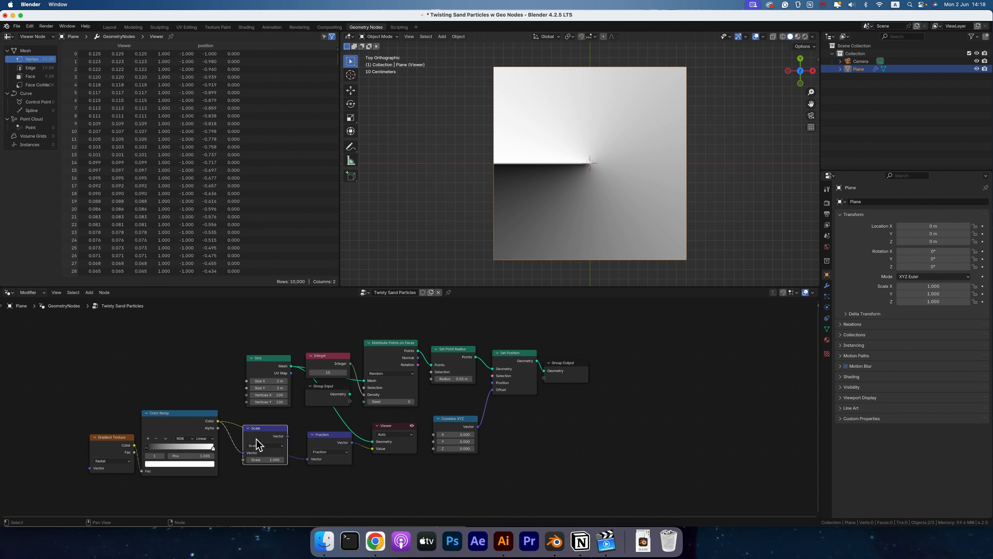
# Connect the Scale node's Vector output to Fraction's Vector input and set the Scale value to 2.
pyautogui.moveTo(288, 435); pyautogui.dragTo(308, 459)
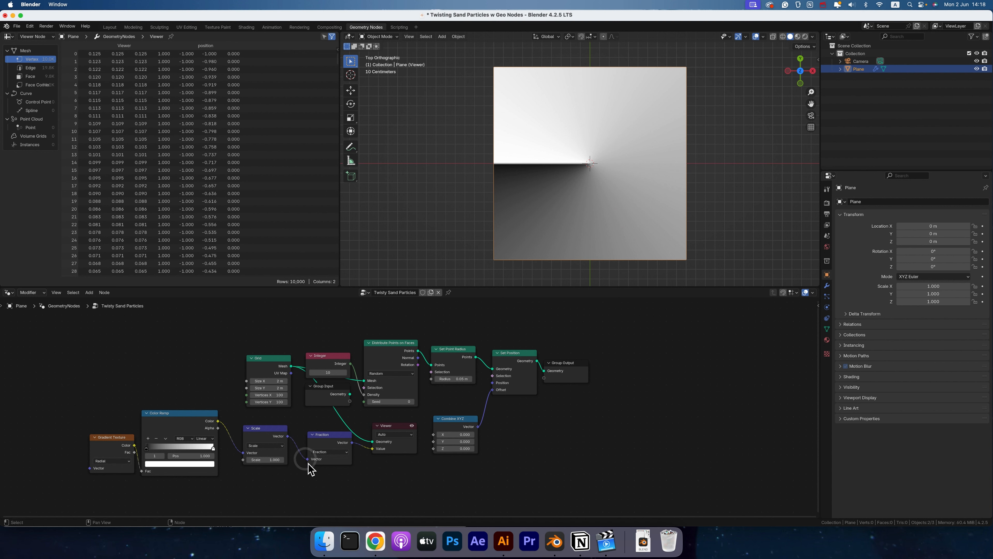
pyautogui.click(267, 460)
pyautogui.write('2')
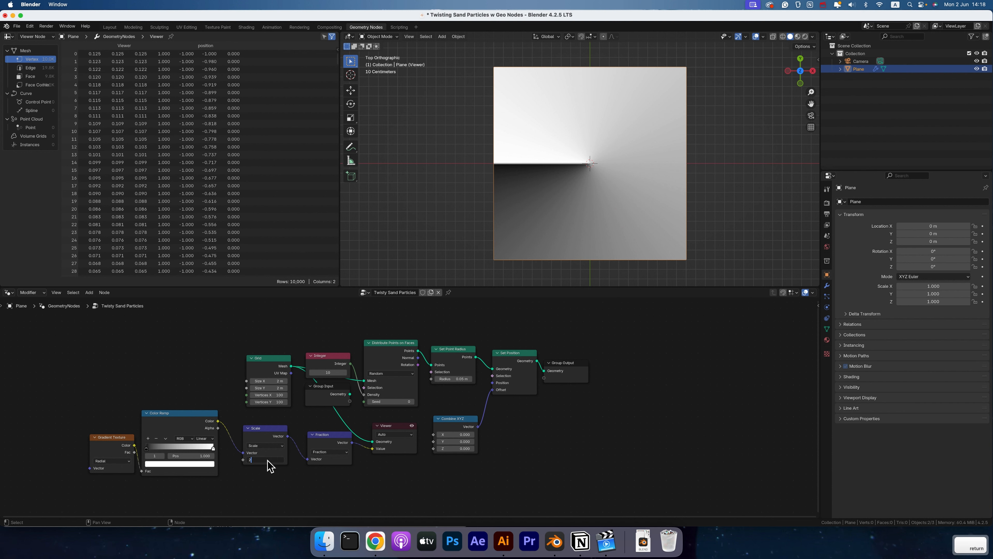
pyautogui.press('Return')
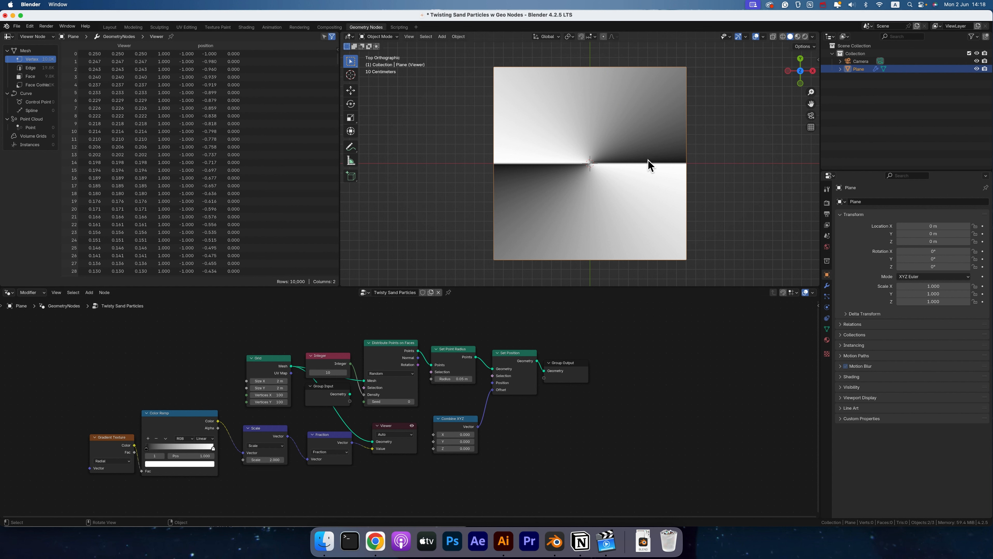
# Try a Scale value of 3 on the Scale node.
pyautogui.click(267, 459)
pyautogui.write('3')
pyautogui.press('Return')
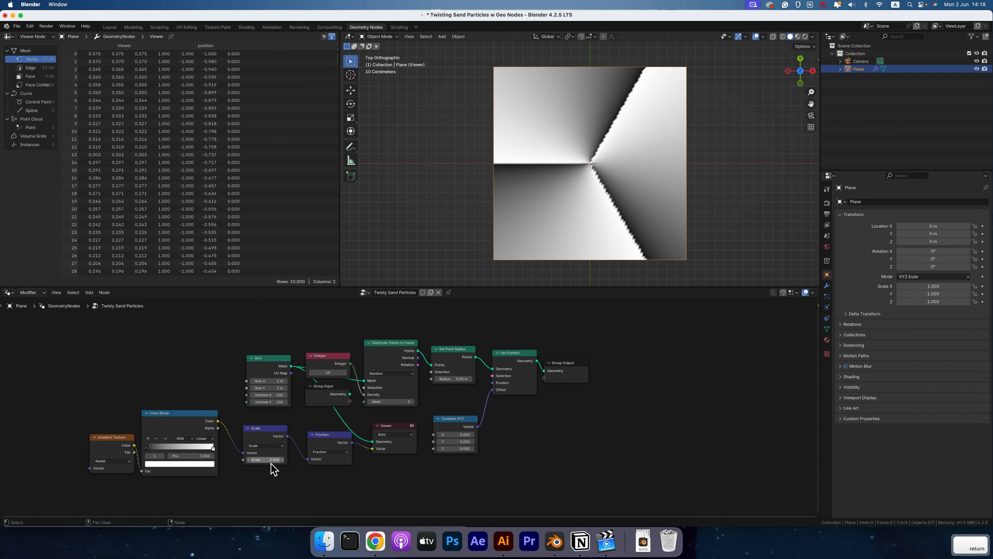
pyautogui.click(266, 460)
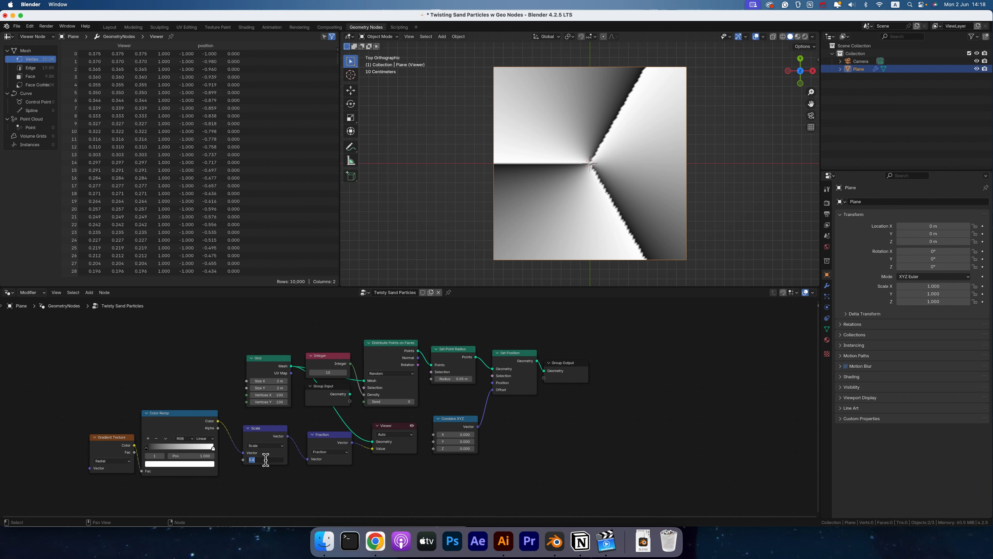
# Duplicate the Integer node below the Color Ramp and use it, set to 4, to drive the Scale node's Scale input.
pyautogui.click(328, 355)
pyautogui.hotkey('shift', 'd')
pyautogui.click(180, 487)
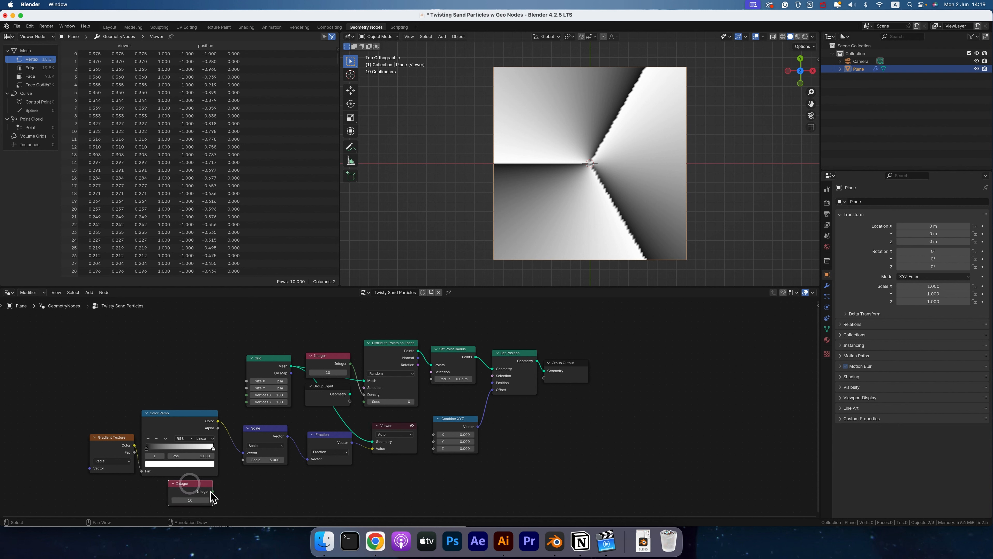
pyautogui.moveTo(213, 492); pyautogui.dragTo(243, 459)
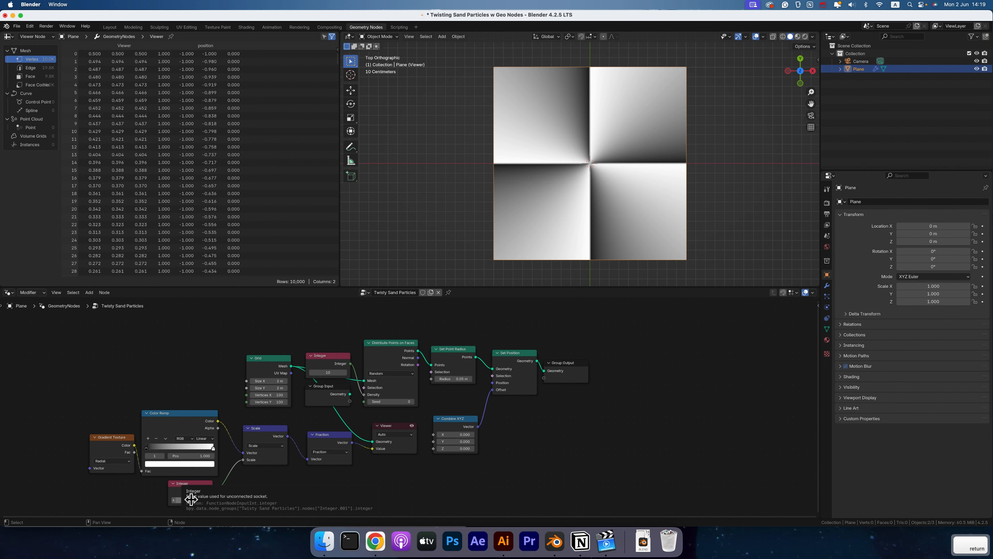
# Try decimal Scale values with the duplicated Integer unlinked, and reconnect the Integer to the Scale input.
pyautogui.moveTo(243, 460); pyautogui.dragTo(233, 490)
pyautogui.moveTo(262, 461); pyautogui.dragTo(283, 459)
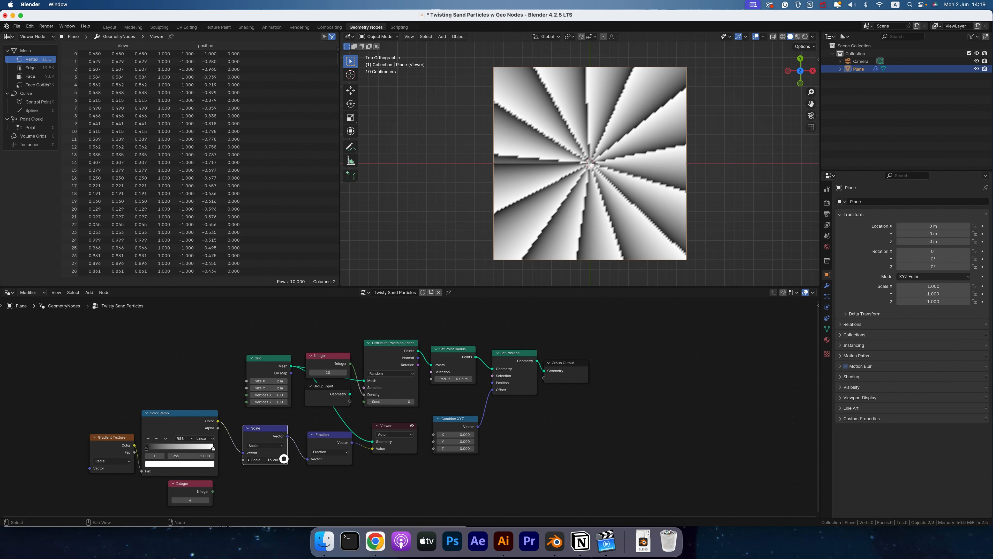
pyautogui.moveTo(283, 459); pyautogui.dragTo(284, 459)
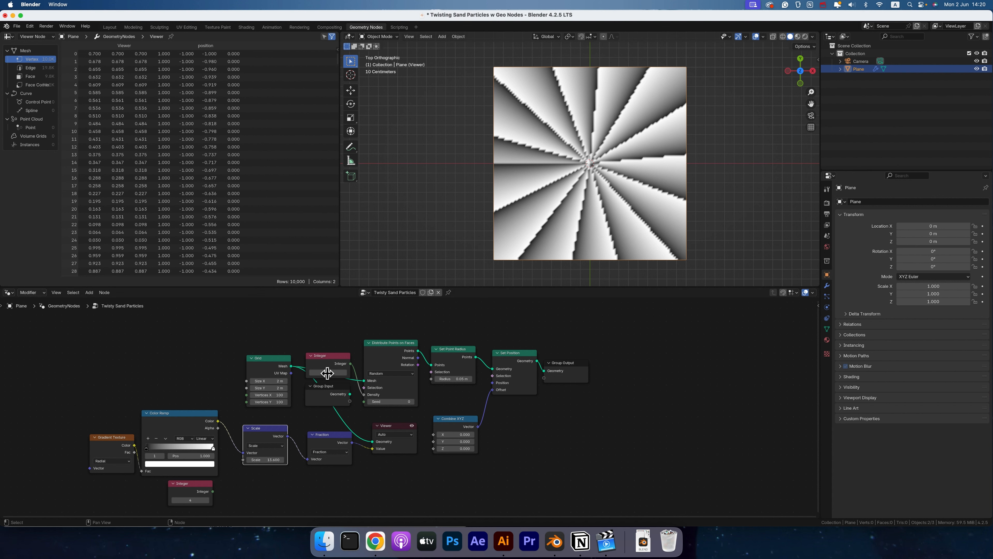
pyautogui.moveTo(213, 491); pyautogui.dragTo(237, 460)
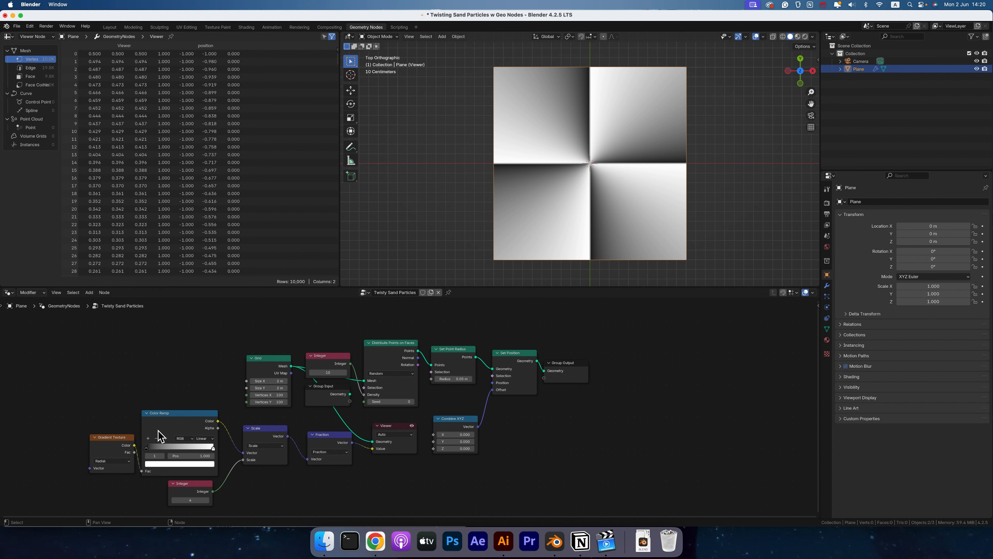
# Try the Linear gradient type on the Gradient Texture.
pyautogui.click(116, 462)
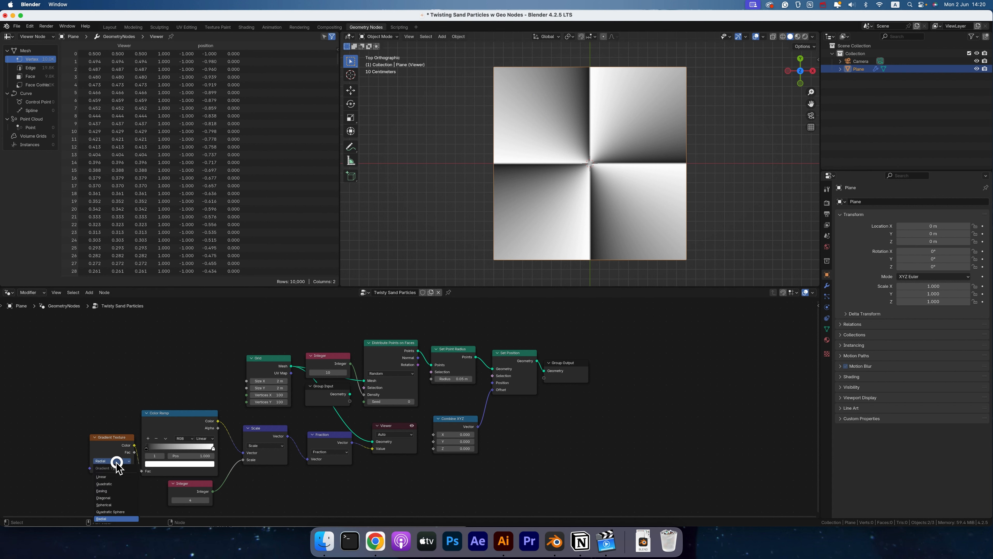
pyautogui.click(110, 476)
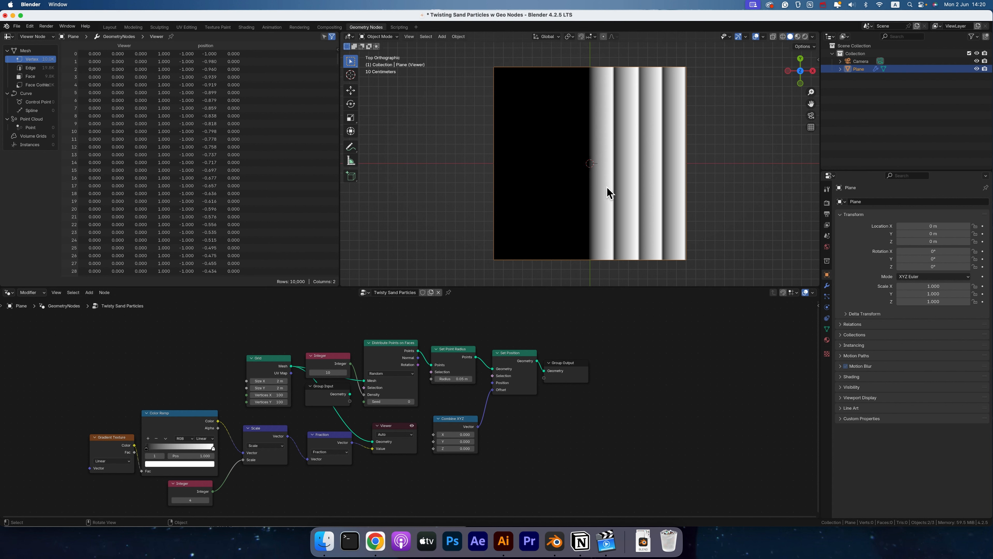
pyautogui.press('Home')
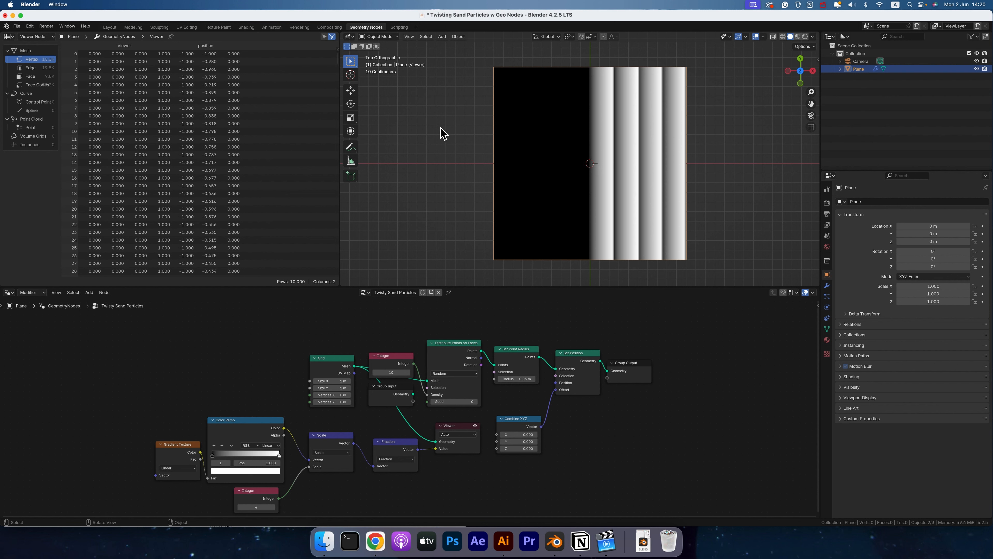
# Set the Gradient Texture's gradient type to Spherical.
pyautogui.click(178, 468)
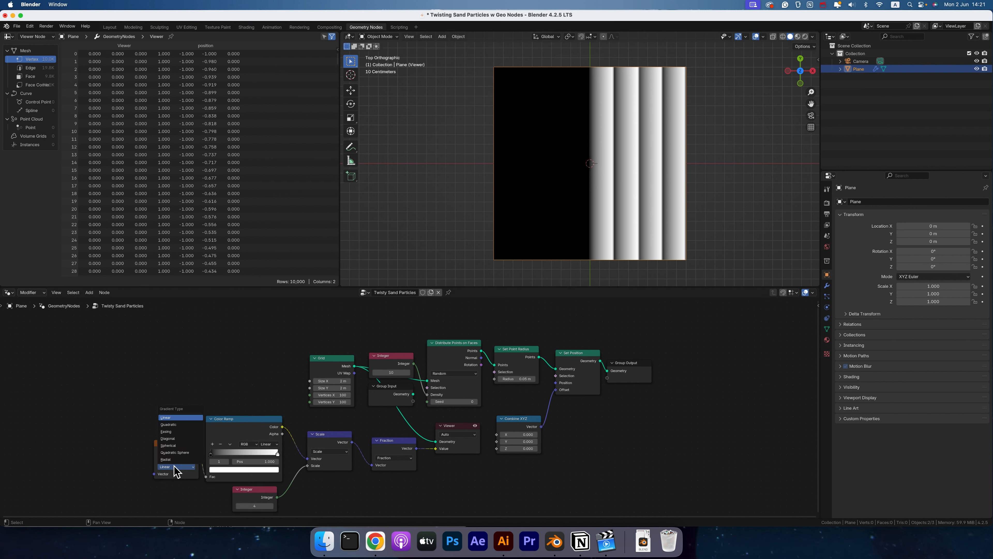
pyautogui.click(174, 446)
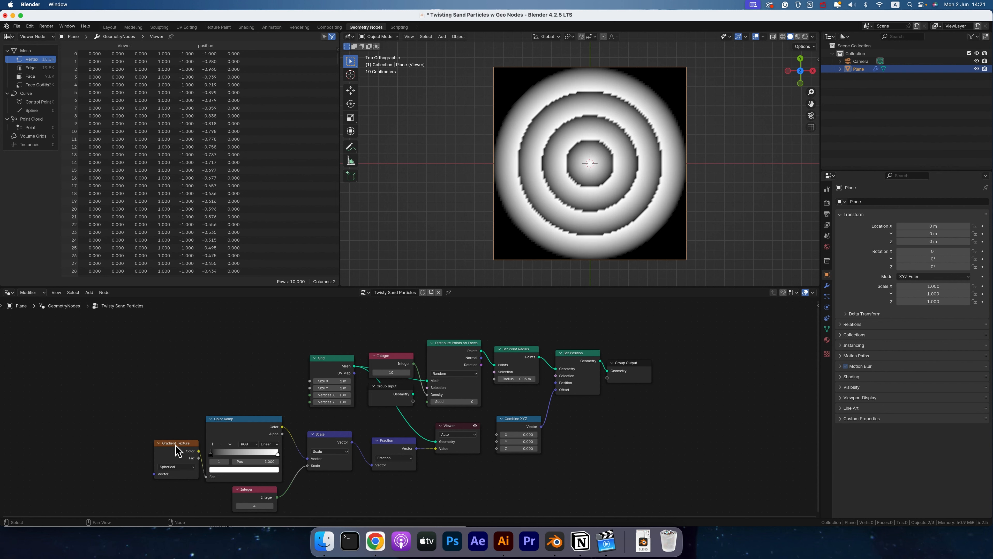
pyautogui.click(133, 424)
# Add a Vector Math node set to Scale feeding the Gradient Texture's Vector input, placed close beside it.
pyautogui.moveTo(154, 474); pyautogui.dragTo(61, 424)
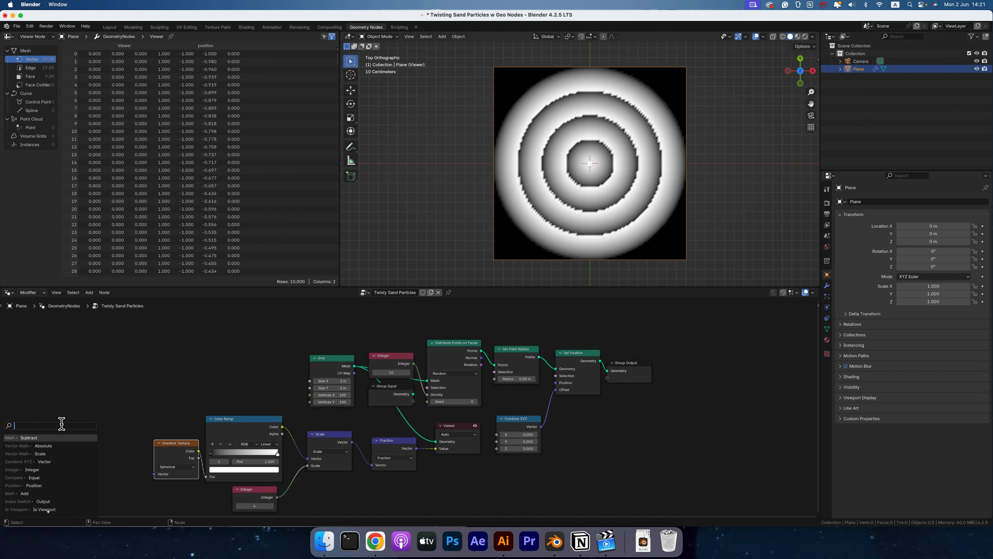
pyautogui.write('scale')
pyautogui.press('Return')
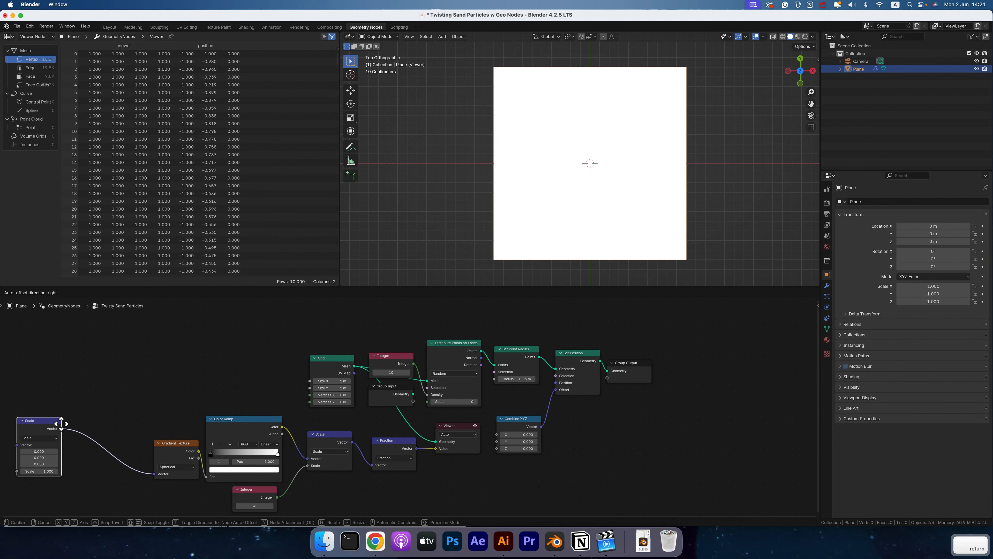
pyautogui.click(141, 440)
# Add a Position node feeding the Vector input of the Scale node that precedes the Gradient Texture.
pyautogui.moveTo(100, 462); pyautogui.dragTo(62, 452)
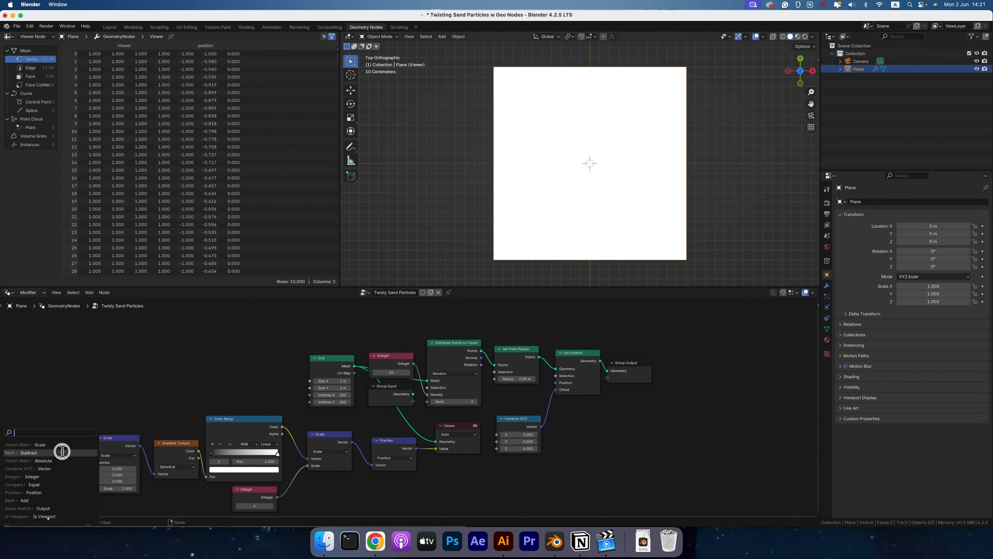
pyautogui.write('position')
pyautogui.press('Return')
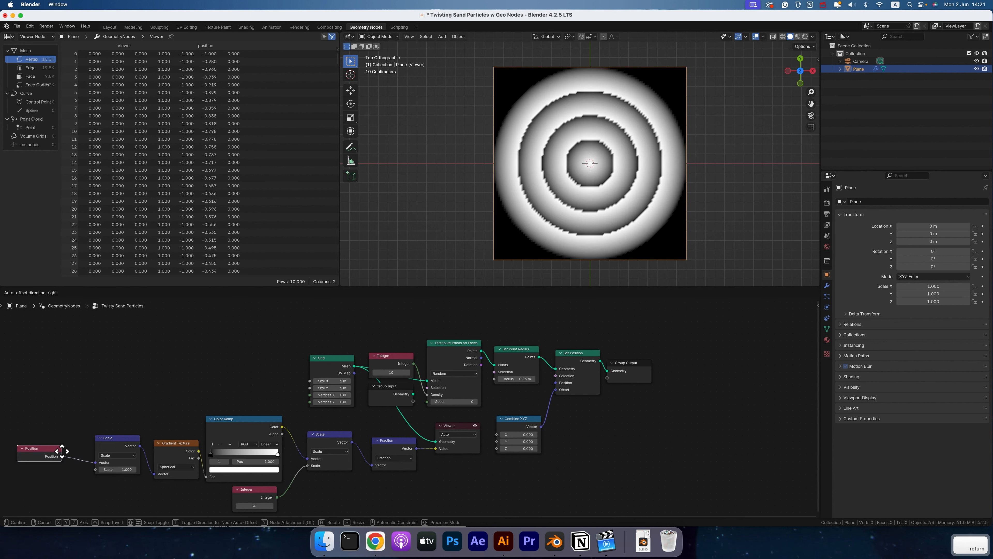
pyautogui.click(86, 453)
# Try different scale factors, including 1.200, on the Scale node between Position and Gradient Texture.
pyautogui.moveTo(111, 468); pyautogui.dragTo(118, 469)
pyautogui.moveTo(117, 468); pyautogui.dragTo(114, 468)
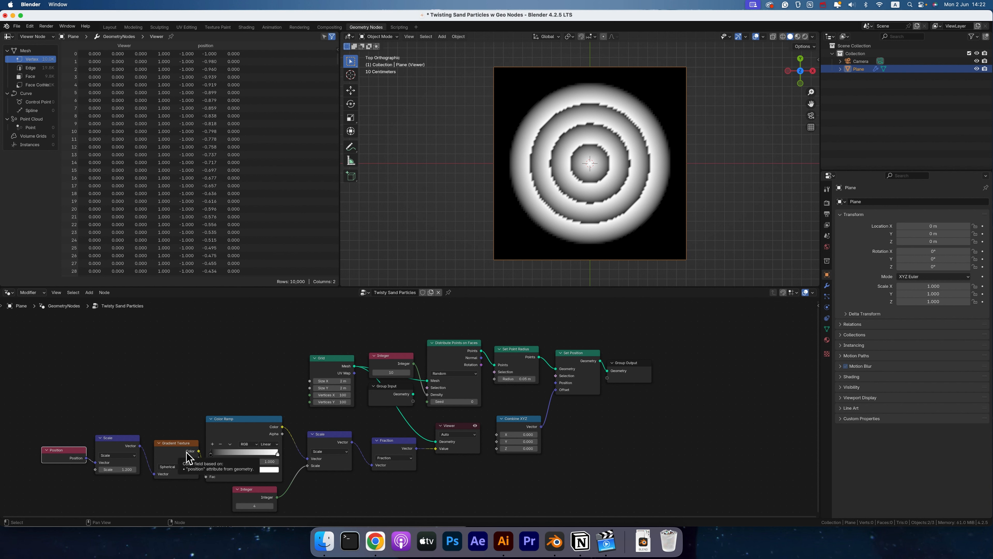
pyautogui.moveTo(114, 471); pyautogui.dragTo(117, 471)
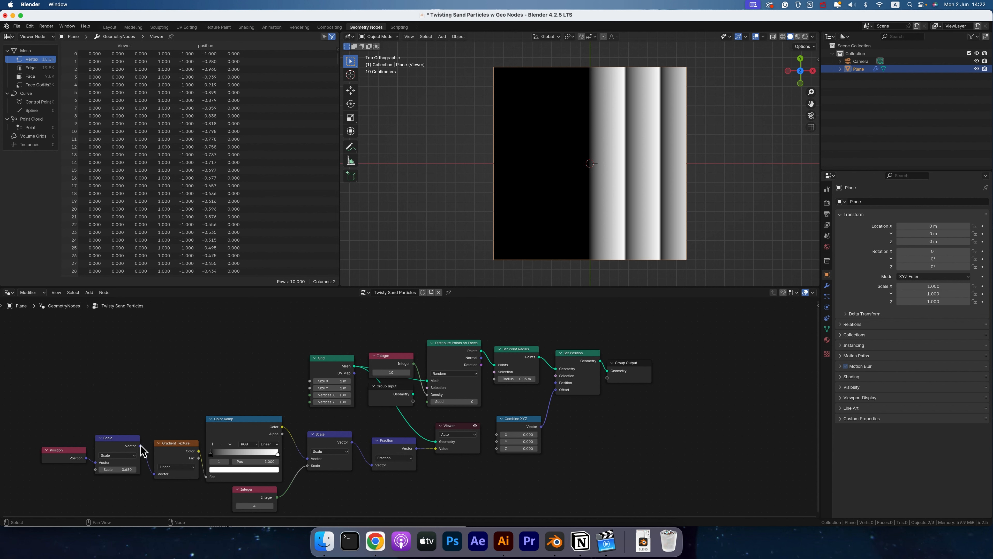
# Add a Vector Math node set to Subtract near the Gradient Texture and link the Scale output to the texture's Vector input.
pyautogui.hotkey('shift', 'a')
pyautogui.write('subtra')
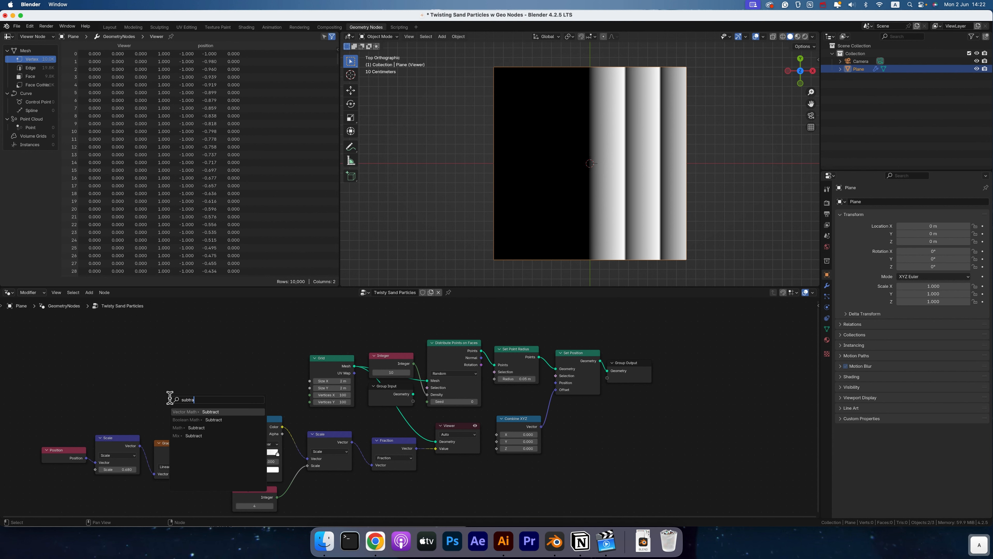
pyautogui.press('Down')
pyautogui.press('Return')
pyautogui.click(140, 441)
pyautogui.moveTo(140, 442); pyautogui.dragTo(157, 471)
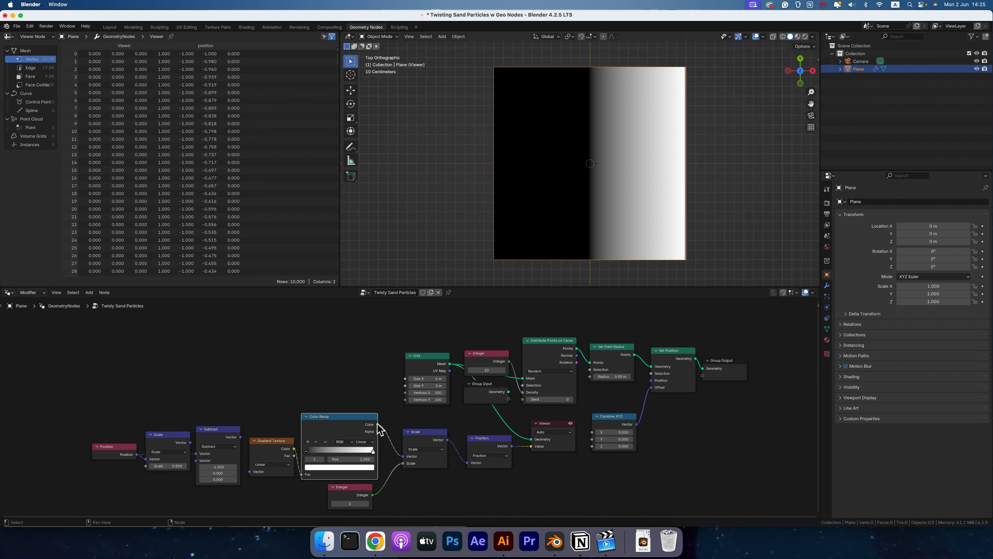
# Preview the Color Ramp's Color output in the Viewer and examine the spreadsheet's gradient values against the point positions.
pyautogui.moveTo(377, 424); pyautogui.dragTo(532, 447)
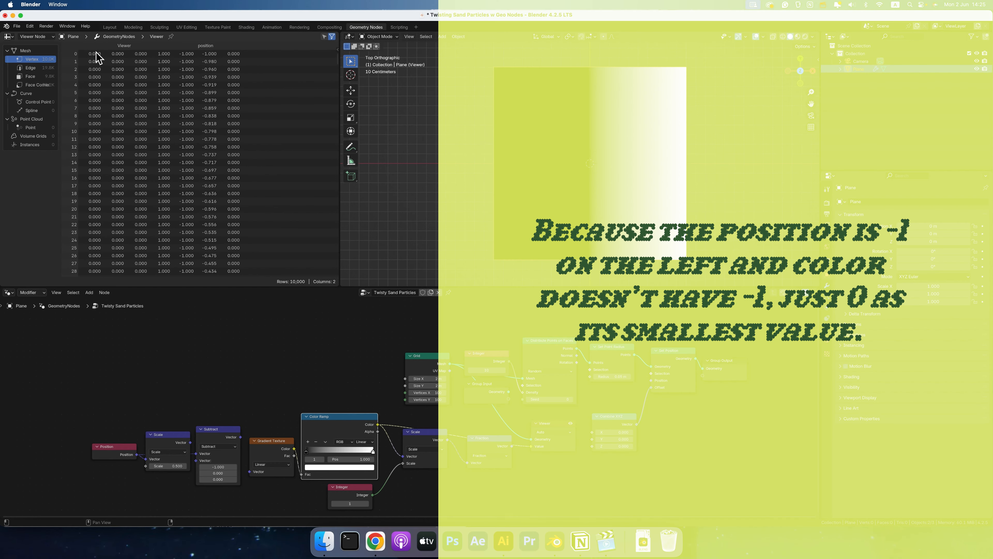
pyautogui.scroll(-20, 106, 96)
pyautogui.scroll(-20, 103, 104)
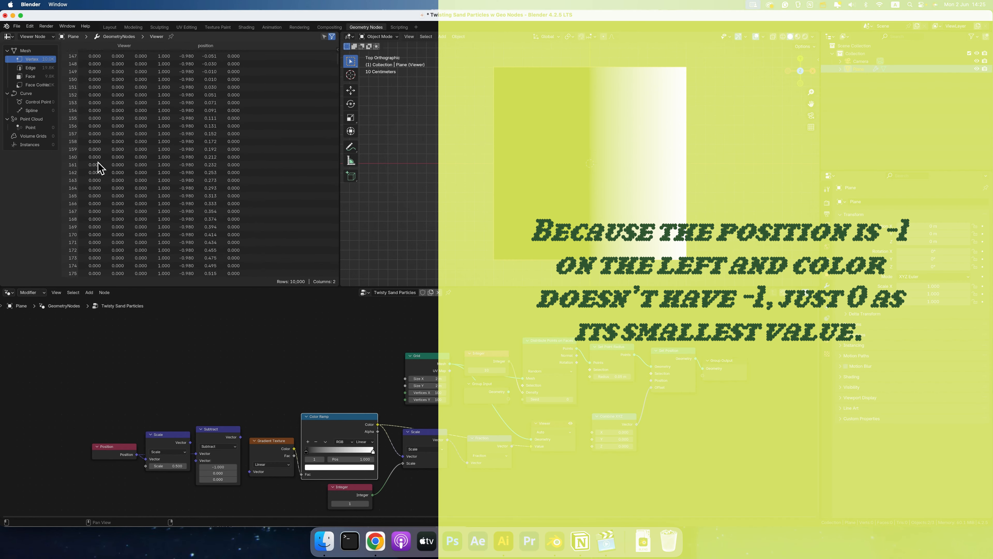
pyautogui.scroll(-20, 101, 168)
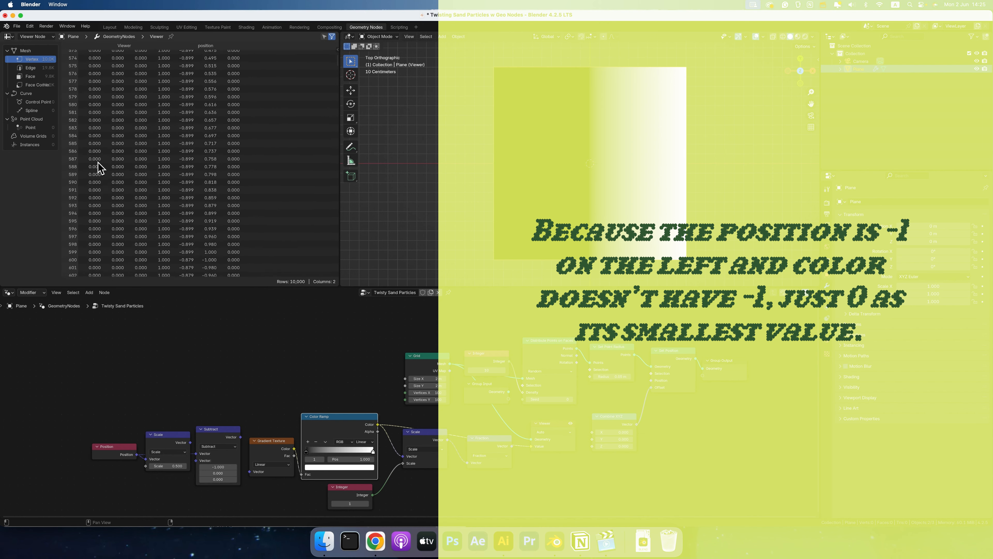
pyautogui.scroll(-20, 101, 168)
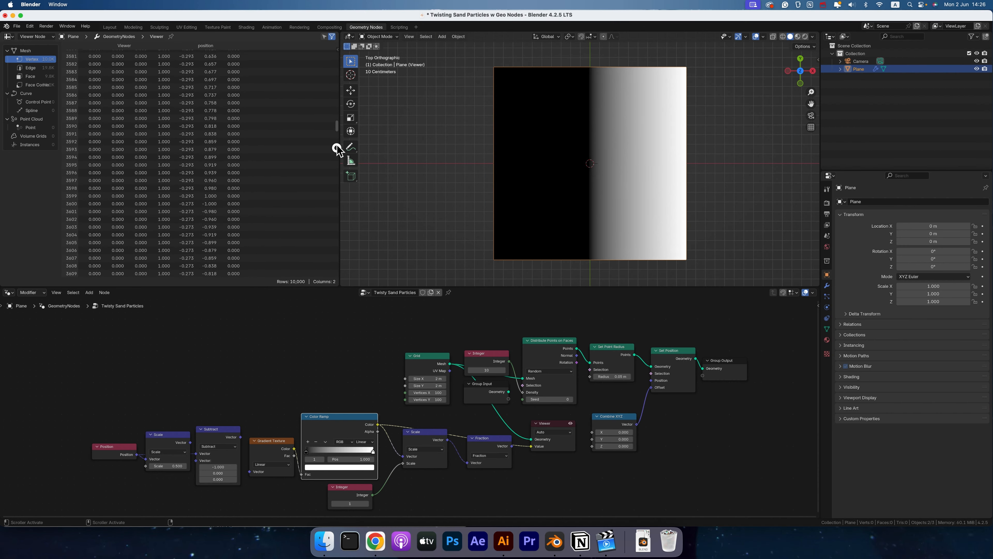
pyautogui.moveTo(339, 151)
pyautogui.mouseDown()
pyautogui.moveTo(335, 176)
pyautogui.moveTo(337, 162)
pyautogui.mouseUp()
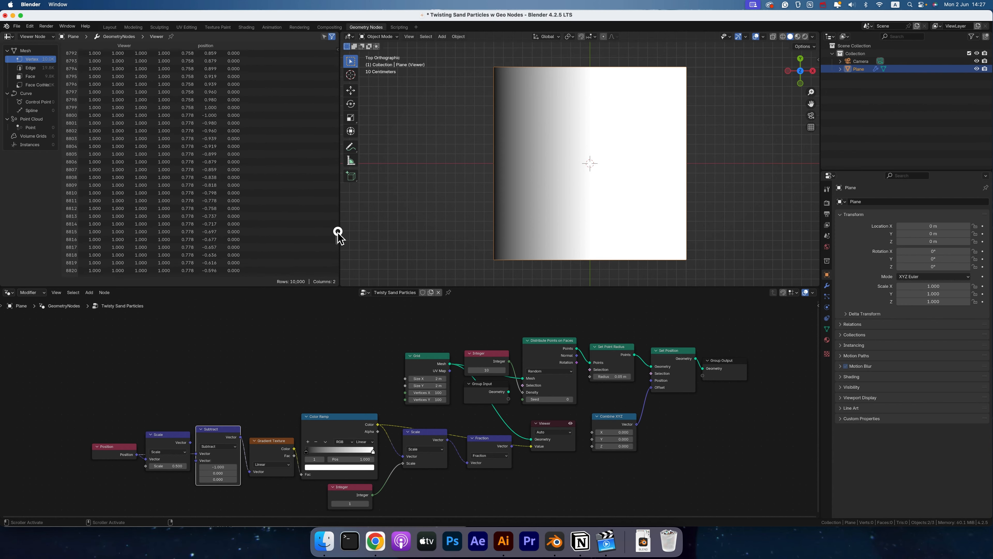
pyautogui.moveTo(337, 232); pyautogui.dragTo(339, 153)
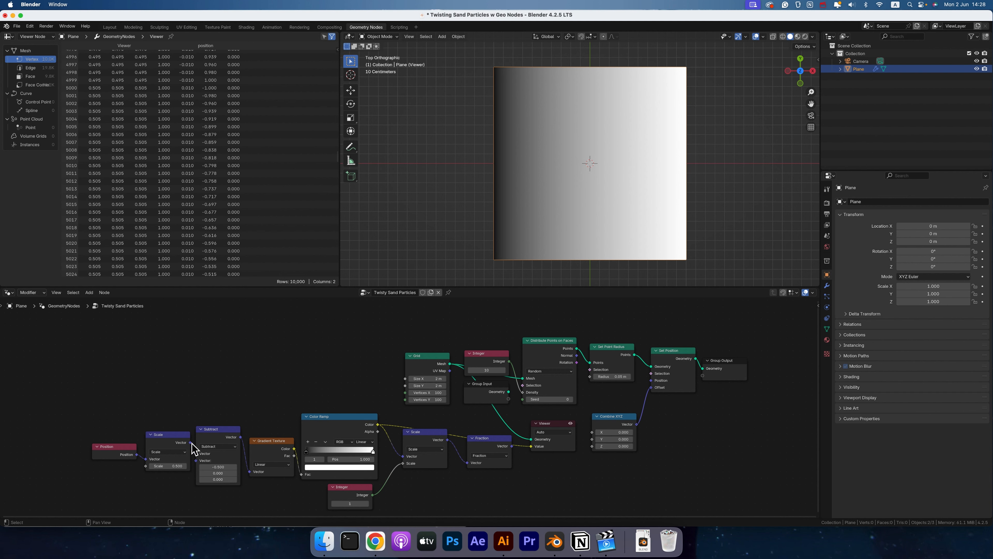
# Link the Scale output directly to the Gradient Texture's Vector input and compare the first and last spreadsheet rows.
pyautogui.moveTo(191, 442); pyautogui.dragTo(249, 472)
pyautogui.moveTo(337, 157); pyautogui.dragTo(330, 36)
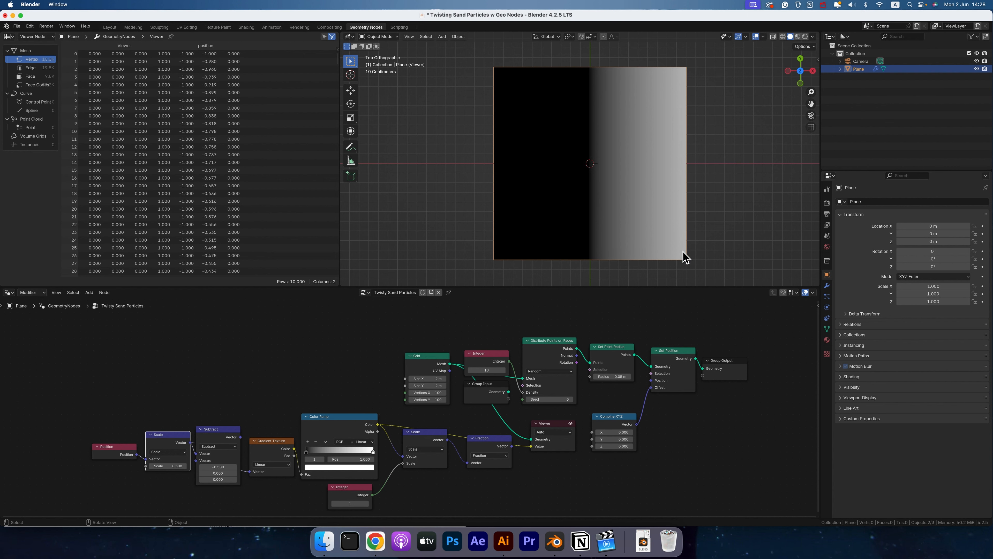
pyautogui.moveTo(338, 62); pyautogui.dragTo(338, 298)
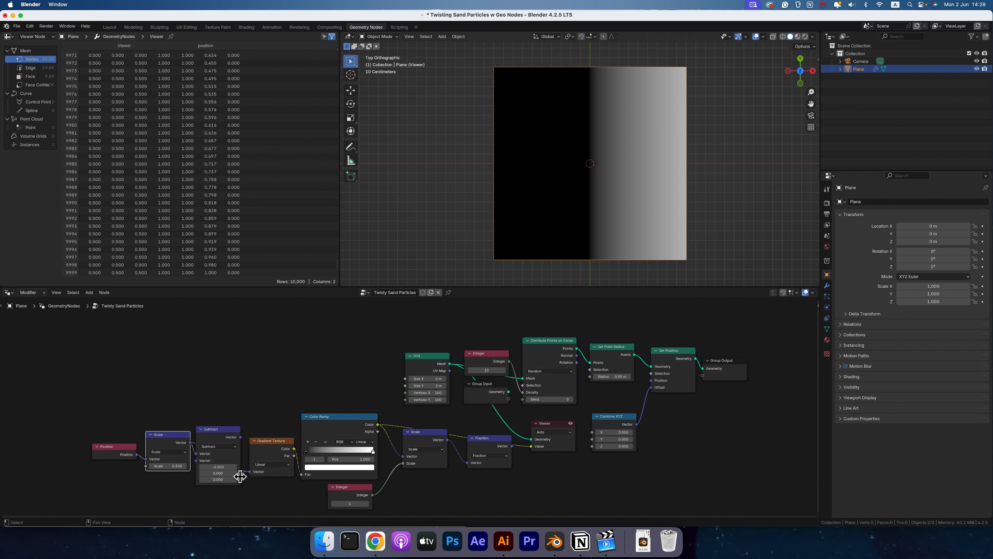
# Compare the Gradient Texture unlinked and fed directly by Scale, and connect the Subtract output to its Vector input.
pyautogui.moveTo(249, 471); pyautogui.dragTo(186, 413)
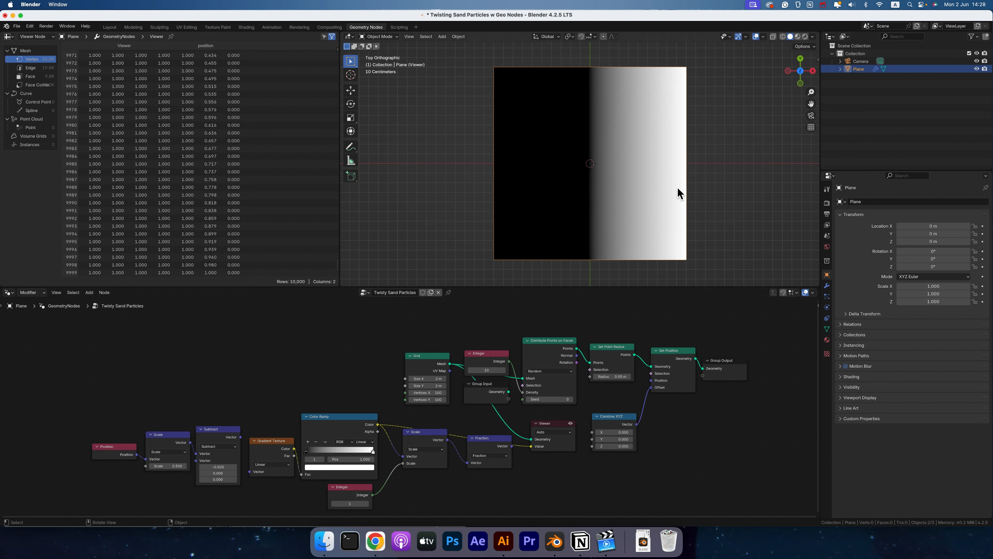
pyautogui.moveTo(190, 442); pyautogui.dragTo(251, 472)
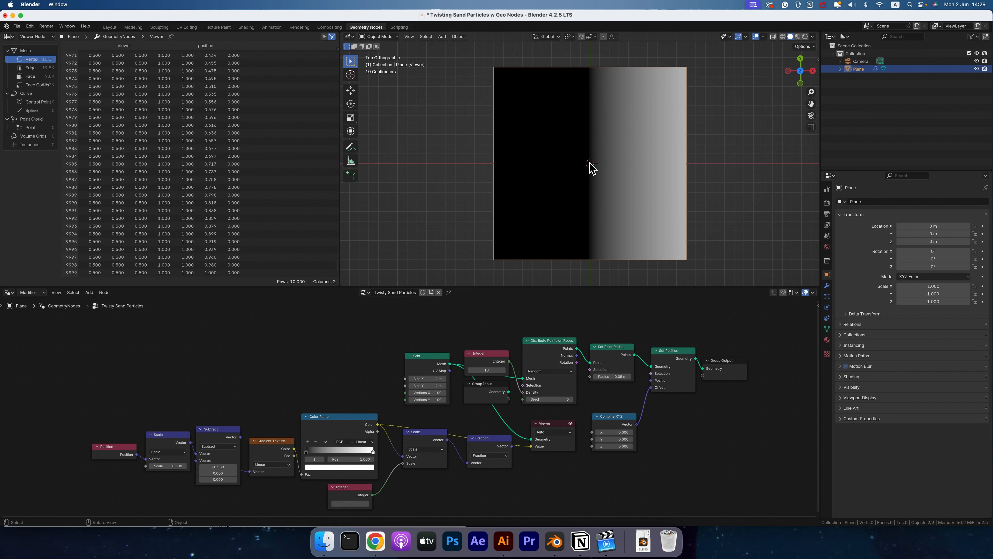
pyautogui.moveTo(241, 436); pyautogui.dragTo(249, 471)
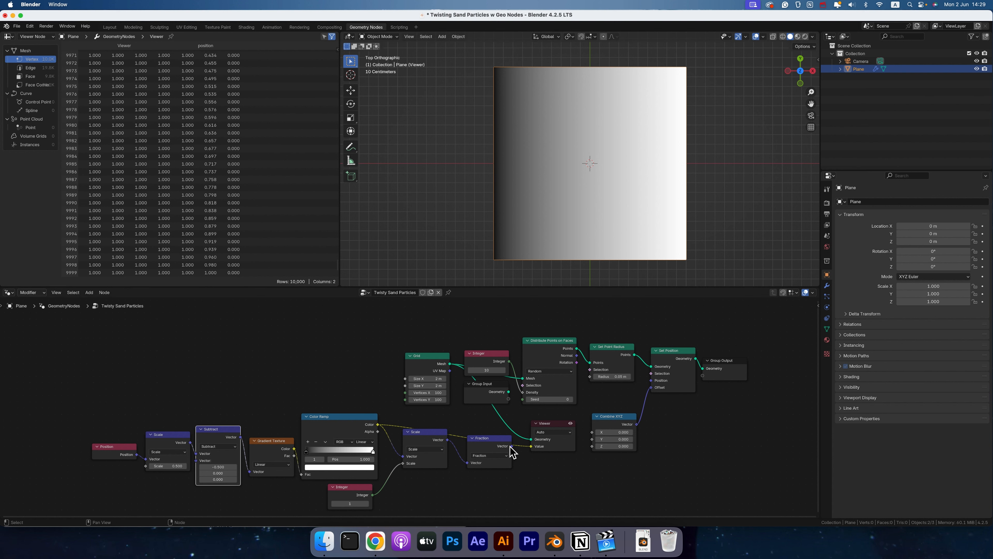
# Preview the Fraction output in the Viewer and set the Integer feeding the Scale node to 4.
pyautogui.moveTo(512, 446); pyautogui.dragTo(533, 446)
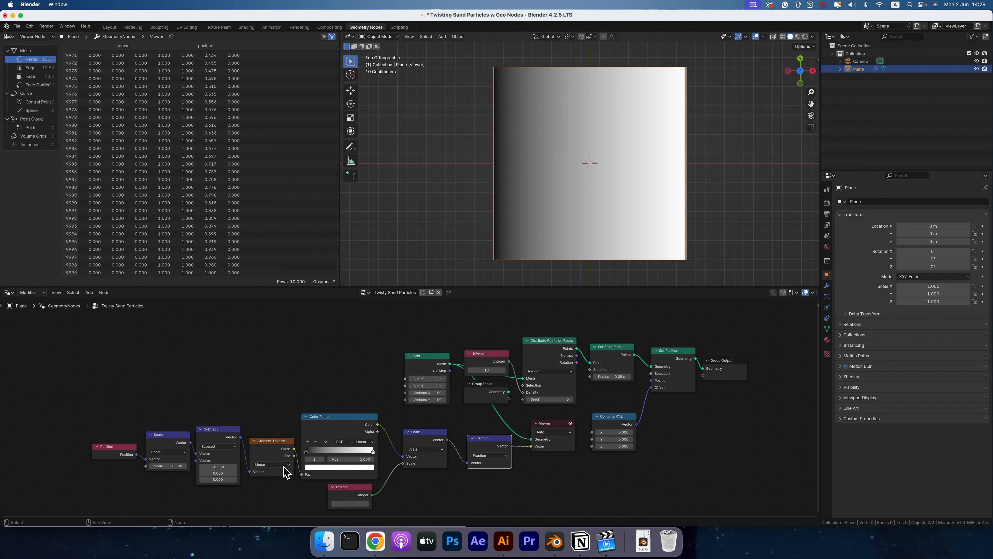
pyautogui.click(367, 503)
pyautogui.click(366, 504)
pyautogui.click(367, 504)
pyautogui.click(367, 504)
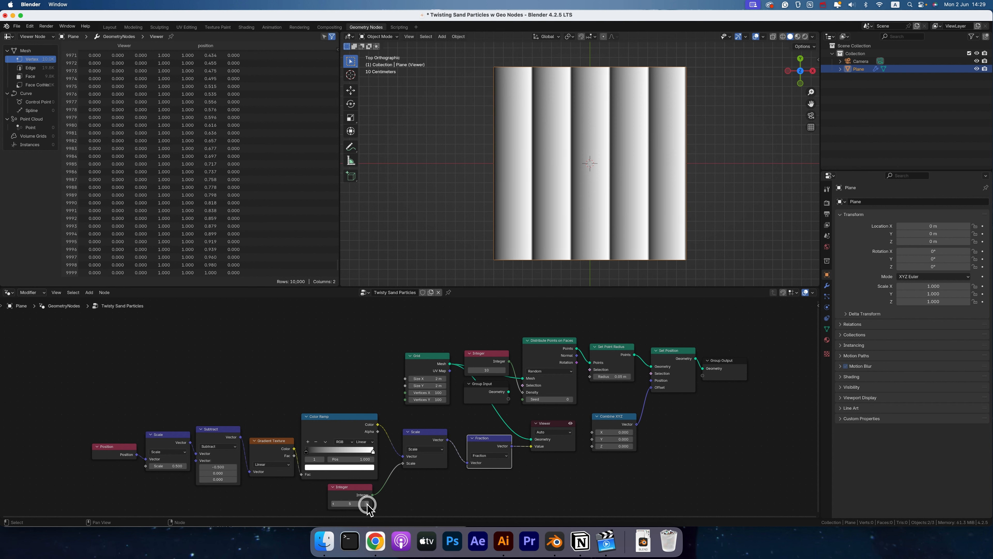
pyautogui.click(333, 504)
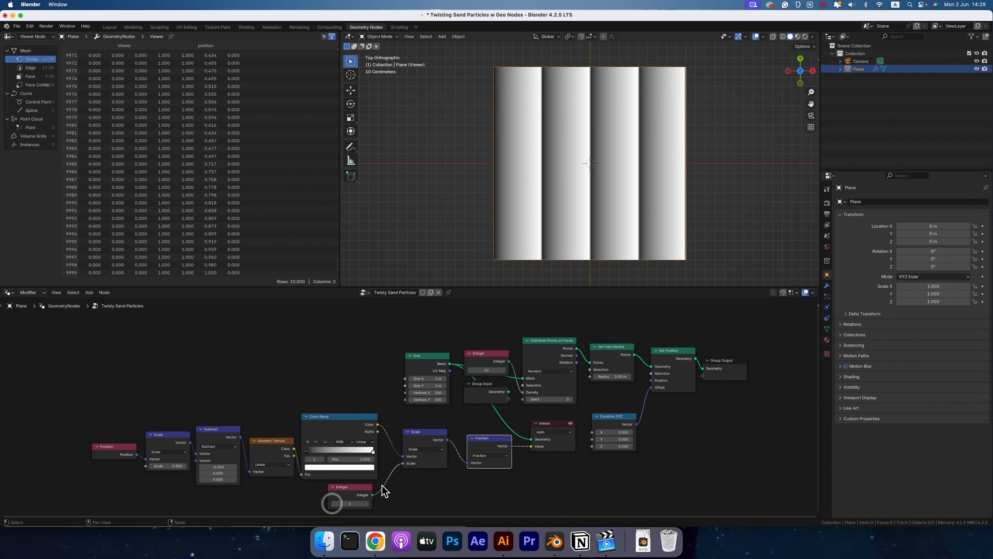
# Set the Gradient Texture's gradient type to Radial and check the gradient values in the spreadsheet.
pyautogui.click(286, 465)
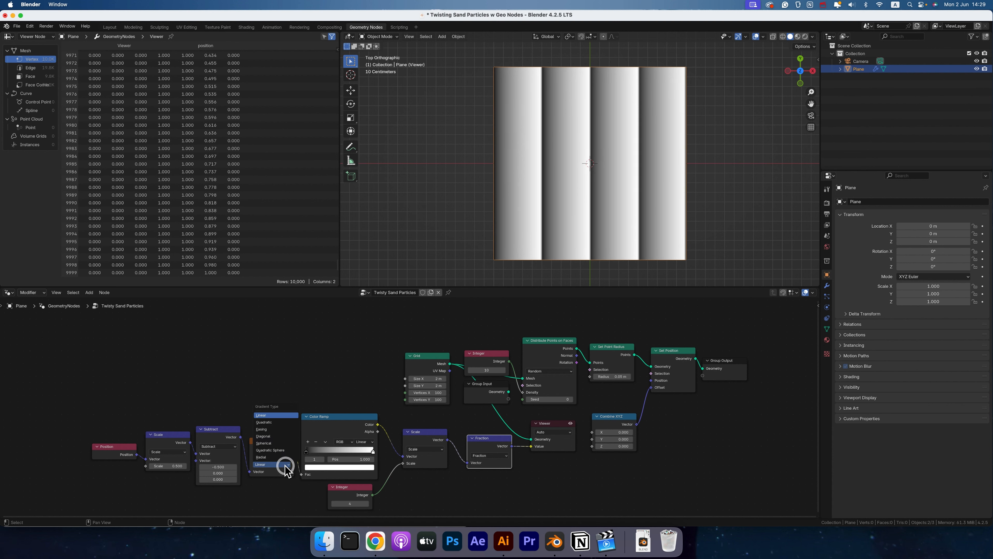
pyautogui.click(265, 457)
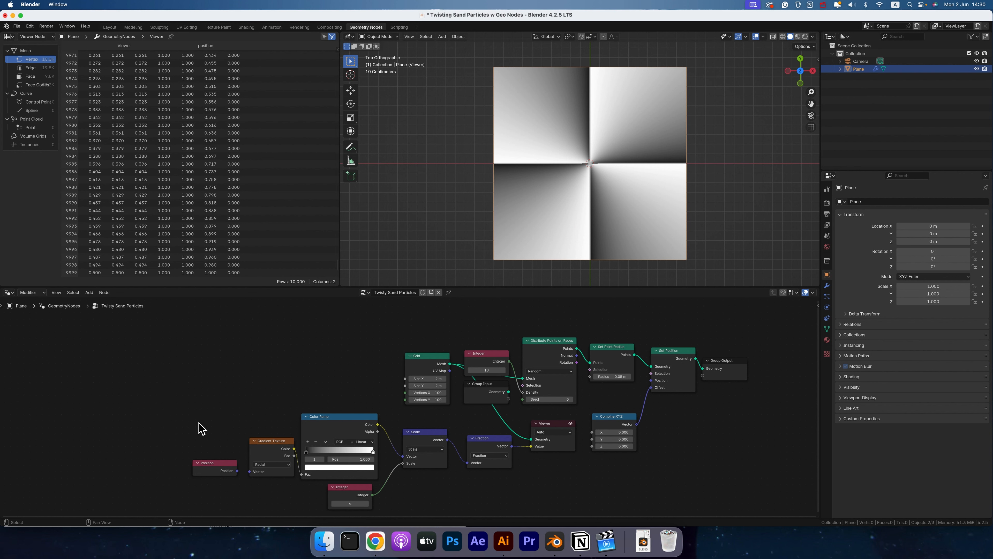
pyautogui.scroll(20, 125, 273)
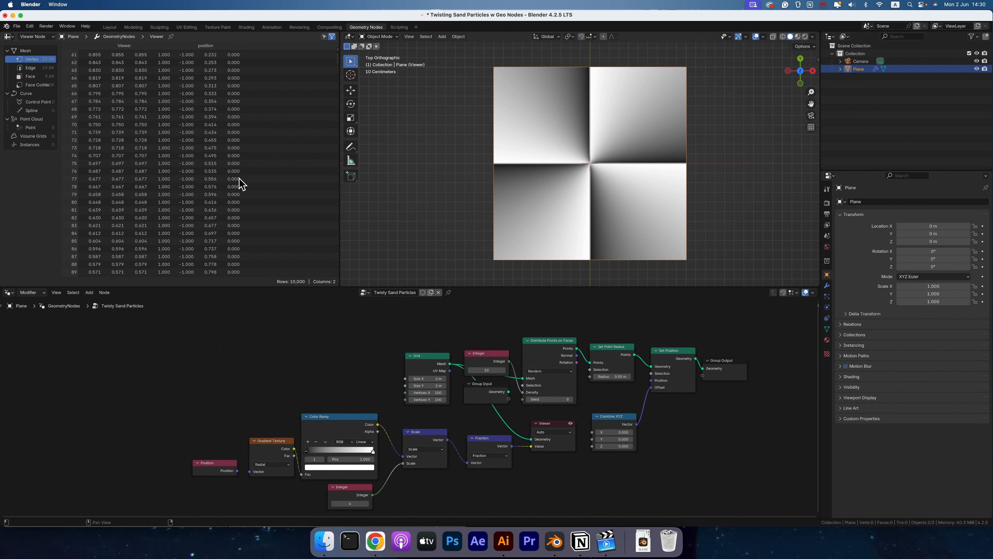
# Connect the Fraction output to the Combine XYZ node's Z input and inspect the offset points from several angles.
pyautogui.hscroll(10, 683, 427)
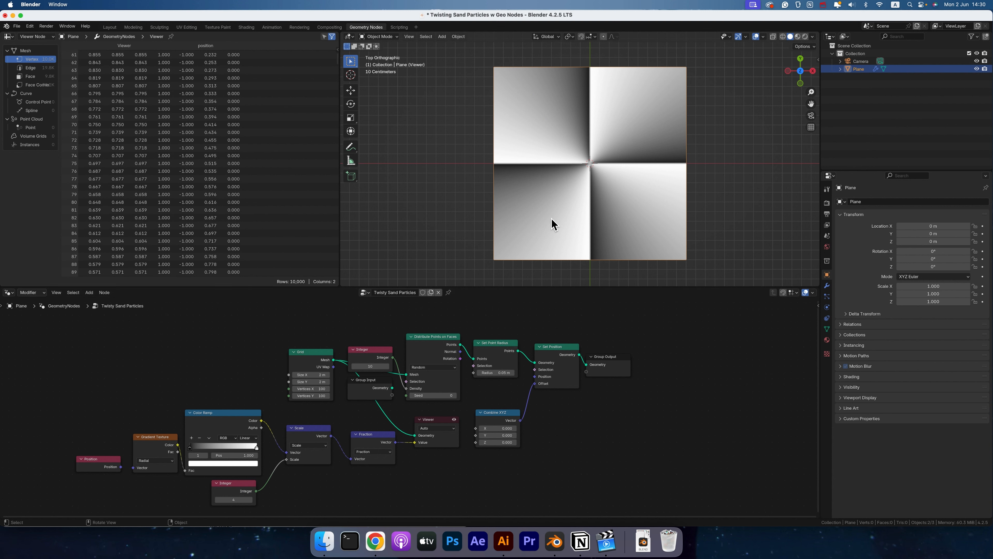
pyautogui.scroll(-1, 558, 432)
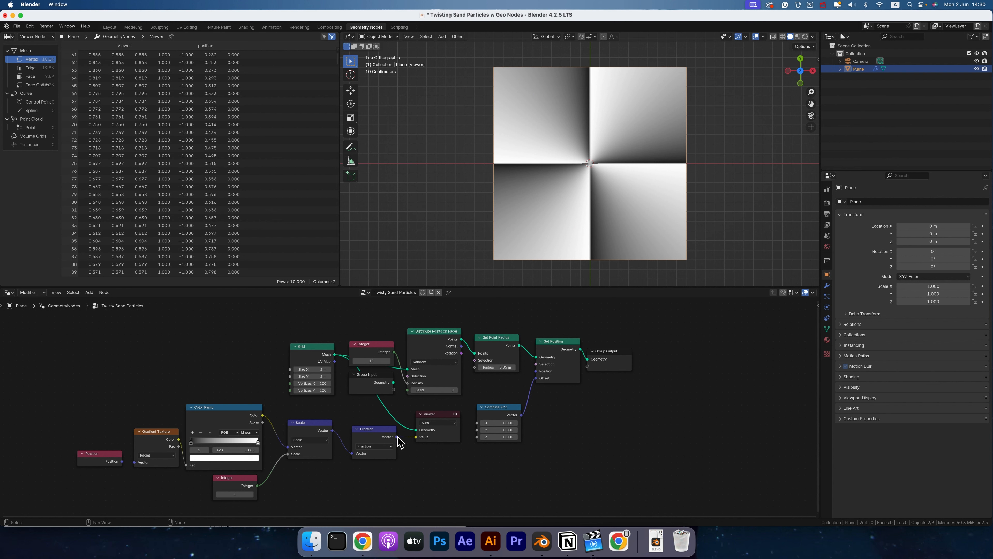
pyautogui.moveTo(397, 437); pyautogui.dragTo(475, 438)
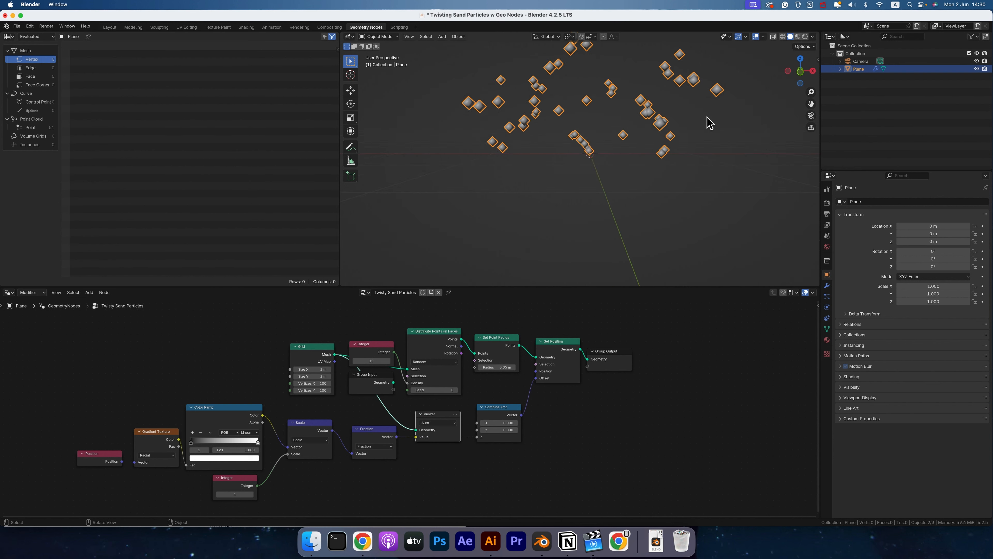
pyautogui.hscroll(3, 670, 163)
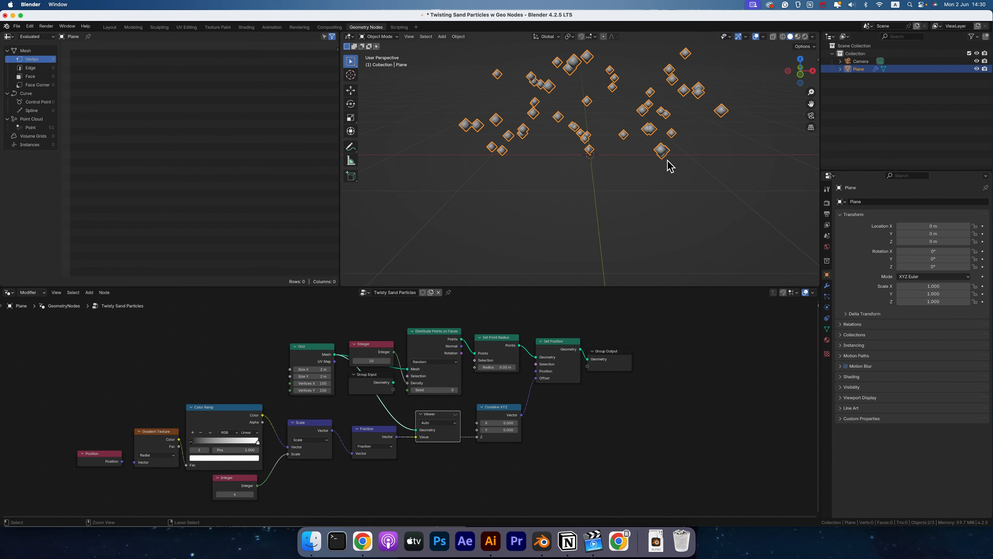
pyautogui.keyDown('ctrl'); pyautogui.scroll(-5, 658, 171); pyautogui.keyUp('ctrl')
pyautogui.hscroll(5, 661, 176)
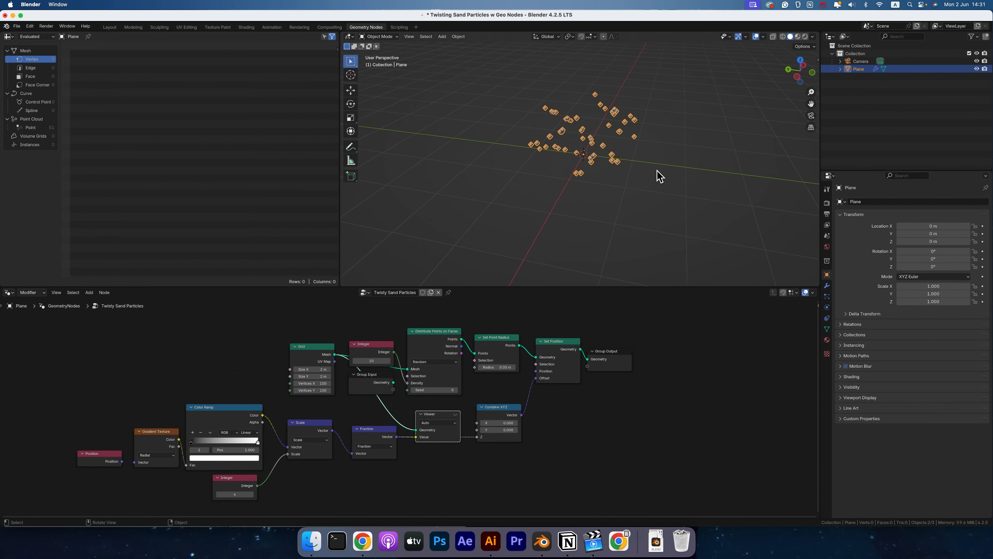
pyautogui.hscroll(5, 660, 177)
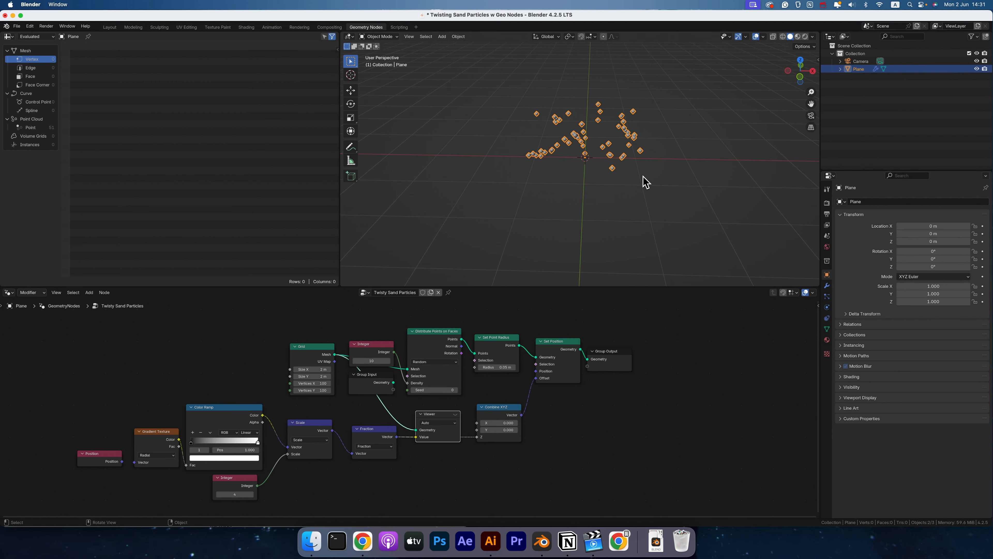
pyautogui.press('KP_3')
pyautogui.keyDown('alt'); pyautogui.keyDown('shift'); pyautogui.moveTo(613, 98); pyautogui.dragTo(619, 172); pyautogui.keyUp('shift'); pyautogui.keyUp('alt')
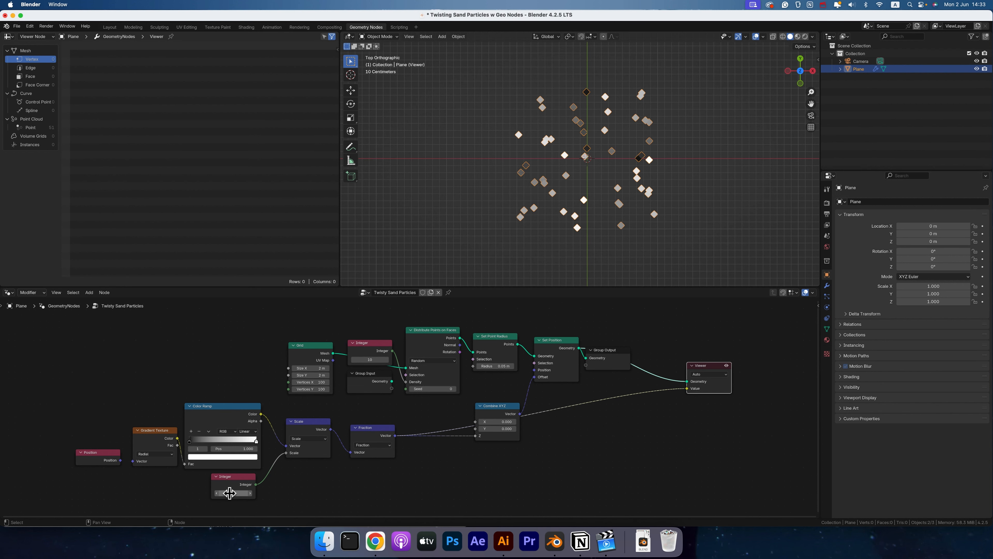
# Try a different value on the Integer node driving the Scale, inspect the points from the right side, and undo the last change.
pyautogui.click(232, 493)
pyautogui.press('Return')
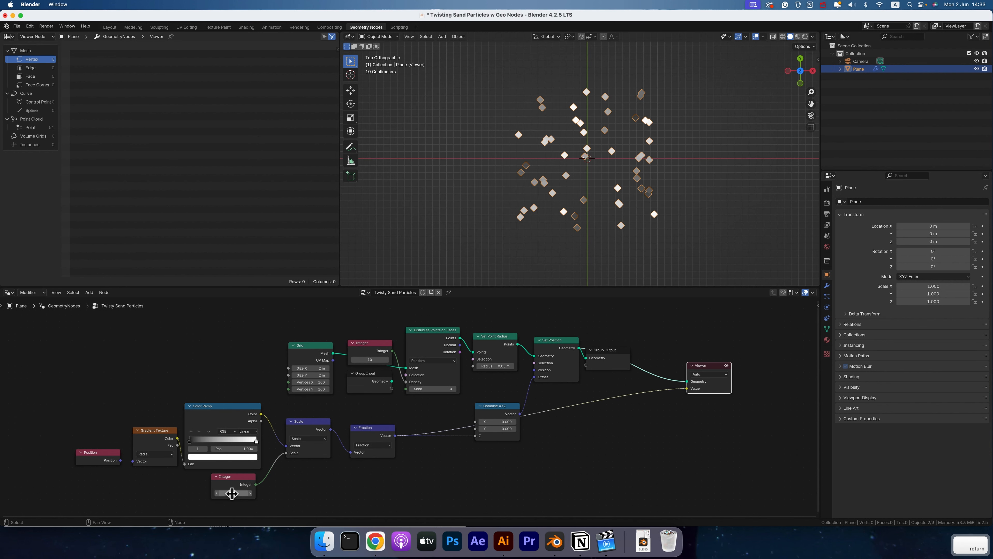
pyautogui.moveTo(552, 147); pyautogui.dragTo(557, 185, button='middle')
pyautogui.press('KP_3')
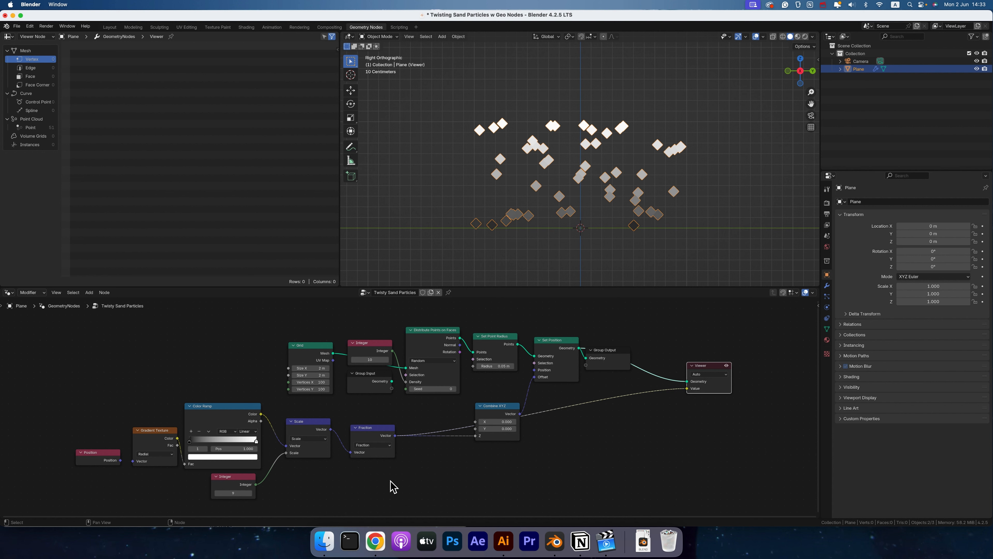
pyautogui.press('super+z')
# Step the Seed of Distribute Points on Faces up three times and back down to compare point distributions.
pyautogui.click(454, 389)
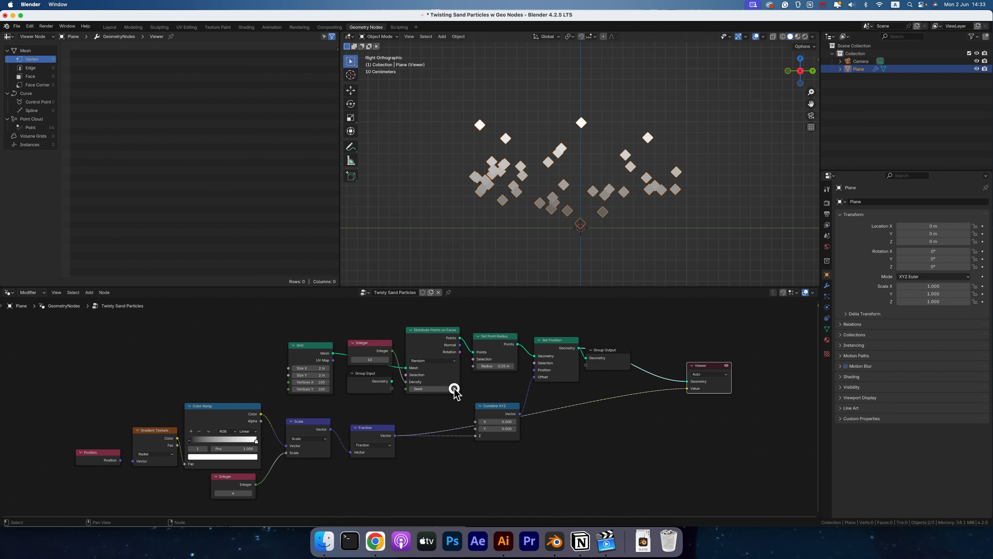
pyautogui.click(454, 389)
pyautogui.click(454, 389)
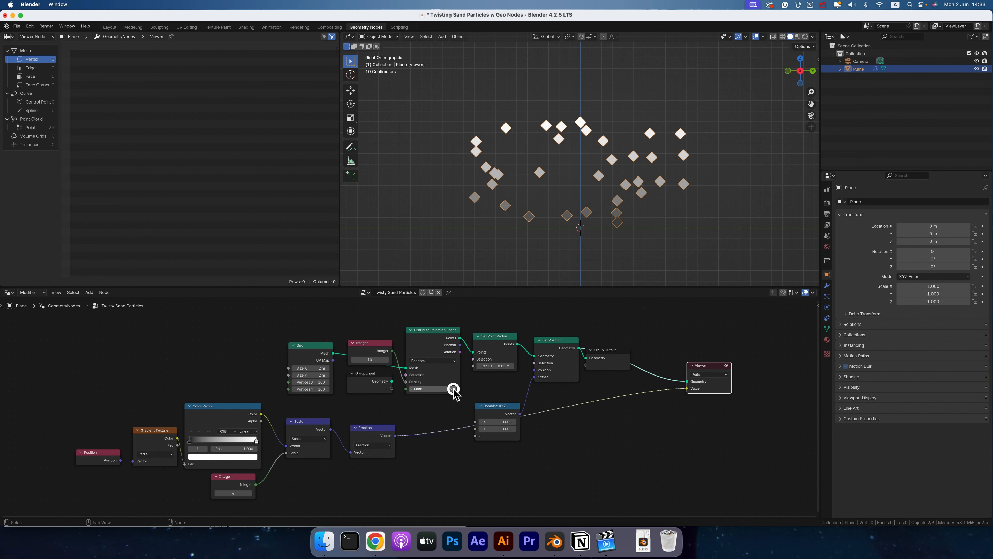
pyautogui.click(412, 390)
pyautogui.click(411, 390)
pyautogui.click(411, 390)
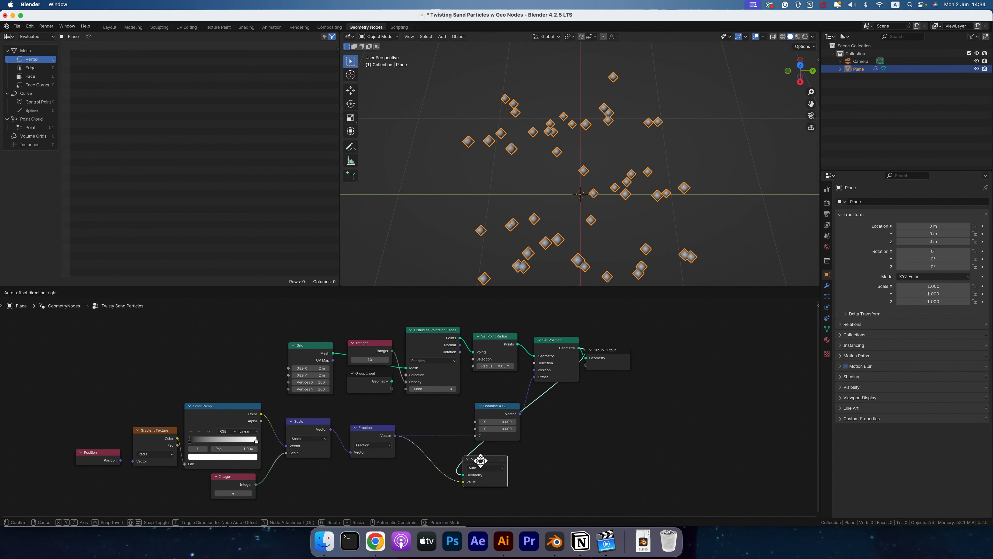
# Connect the Grid's Mesh output to the Viewer's Geometry input and preview the Fraction values on the plane from the top view.
pyautogui.click(482, 459)
pyautogui.moveTo(333, 352); pyautogui.dragTo(464, 475)
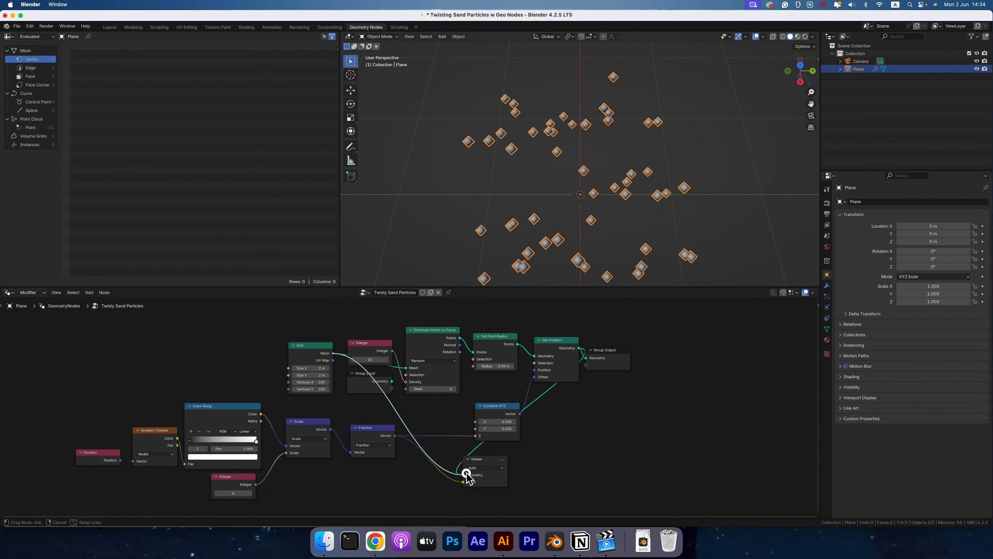
pyautogui.click(502, 459)
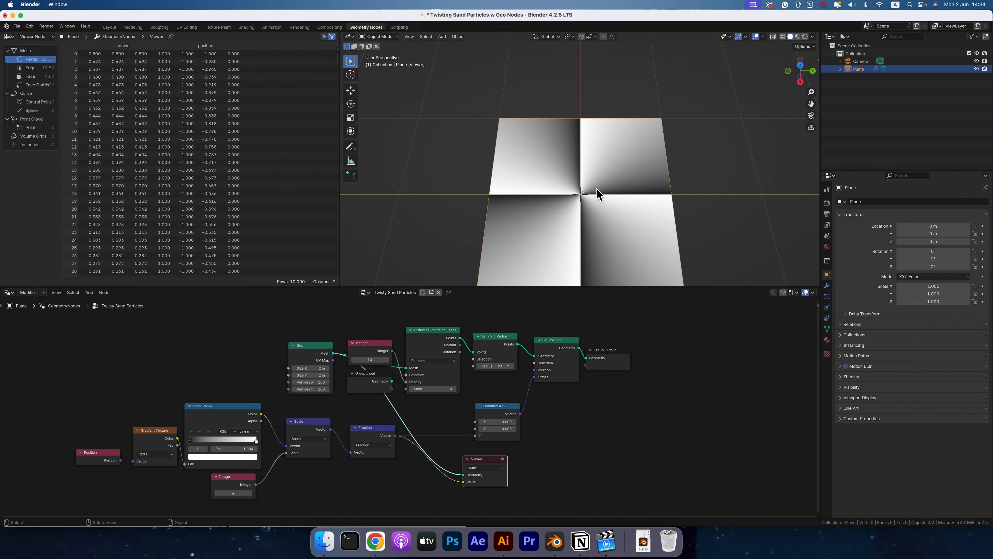
pyautogui.press('KP_7')
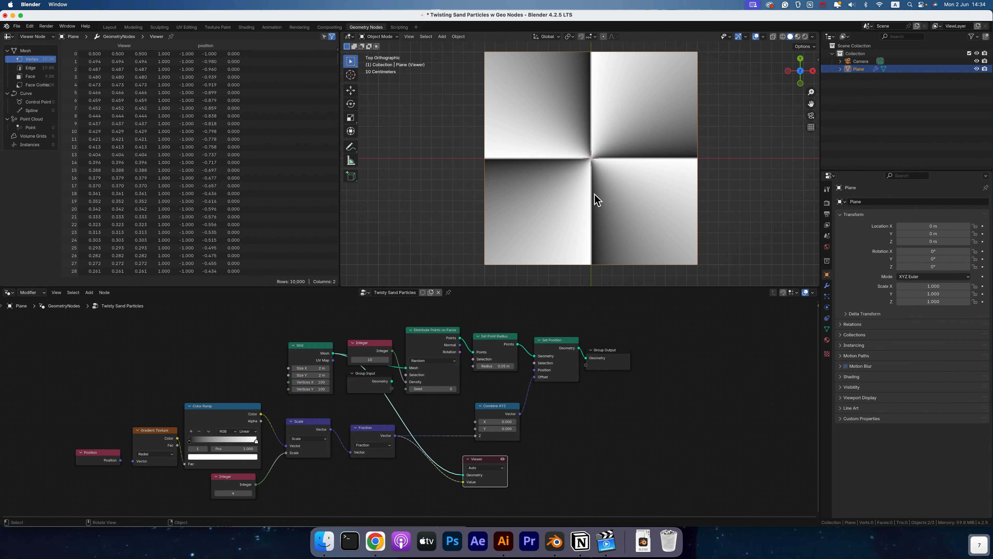
pyautogui.keyDown('shift'); pyautogui.moveTo(623, 151); pyautogui.dragTo(621, 164, button='middle'); pyautogui.keyUp('shift')
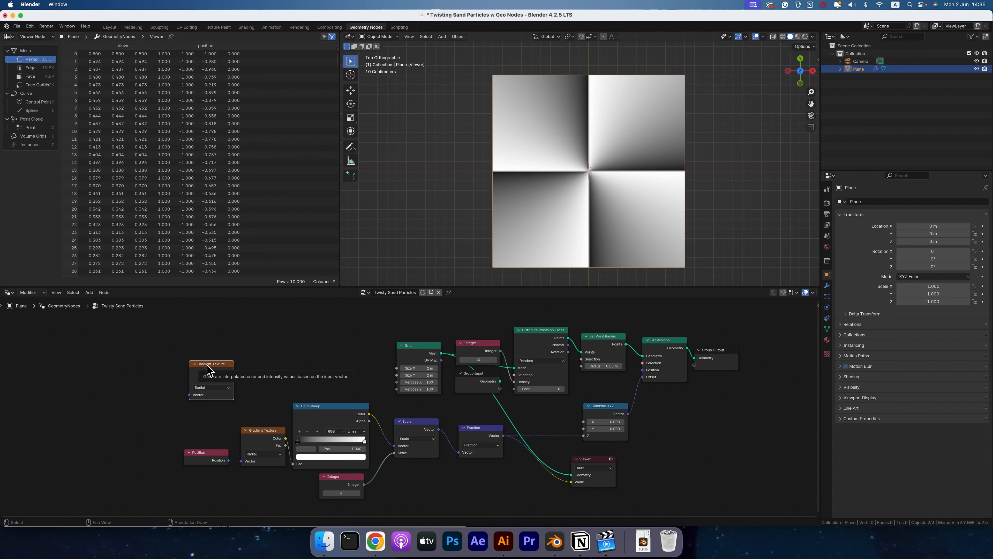
# Set the duplicated Gradient Texture to Spherical and connect its Color output to the Viewer's Value input to preview it.
pyautogui.click(212, 387)
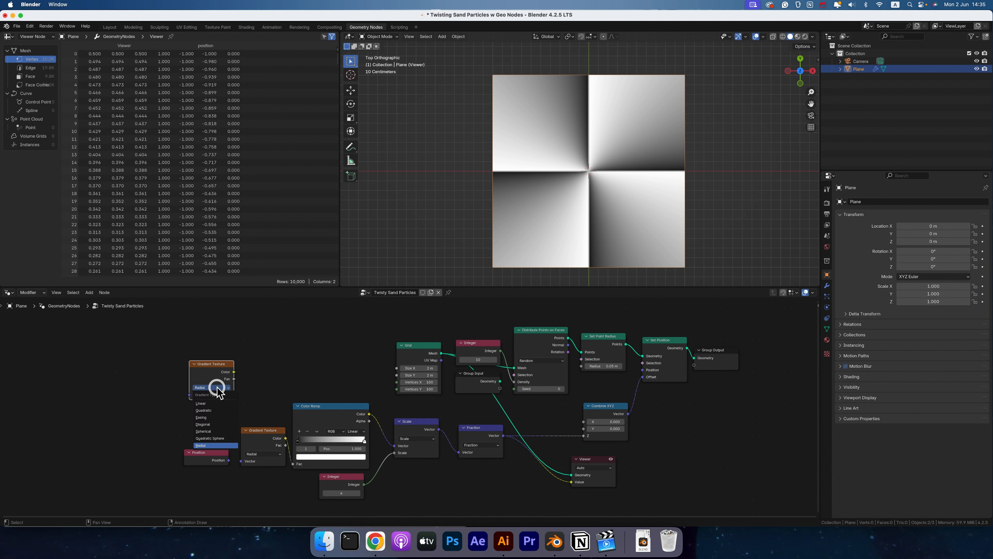
pyautogui.click(214, 431)
pyautogui.moveTo(234, 372); pyautogui.dragTo(573, 482)
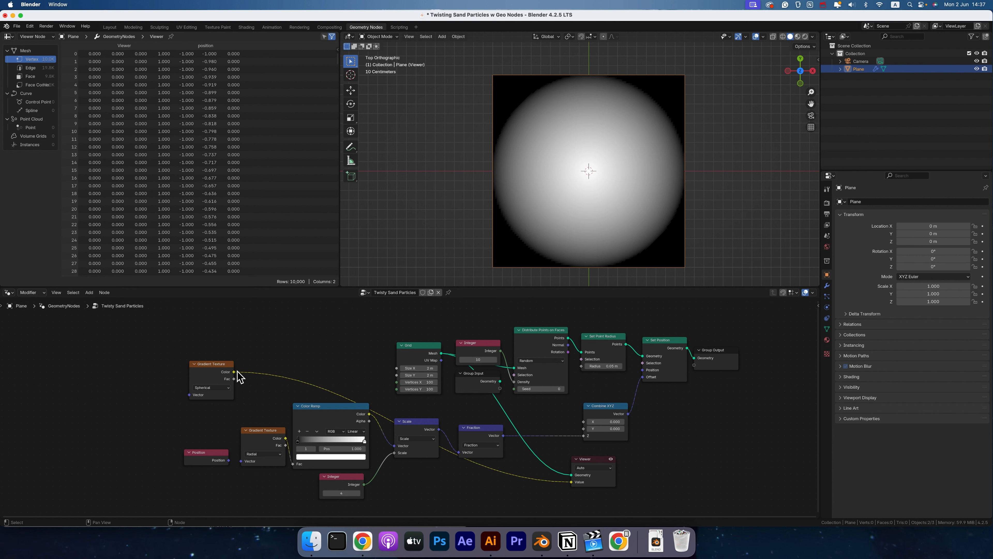
# Add a Rotate Vector node from the spherical Gradient Texture's Color output.
pyautogui.moveTo(235, 372); pyautogui.dragTo(275, 348)
pyautogui.write('r')
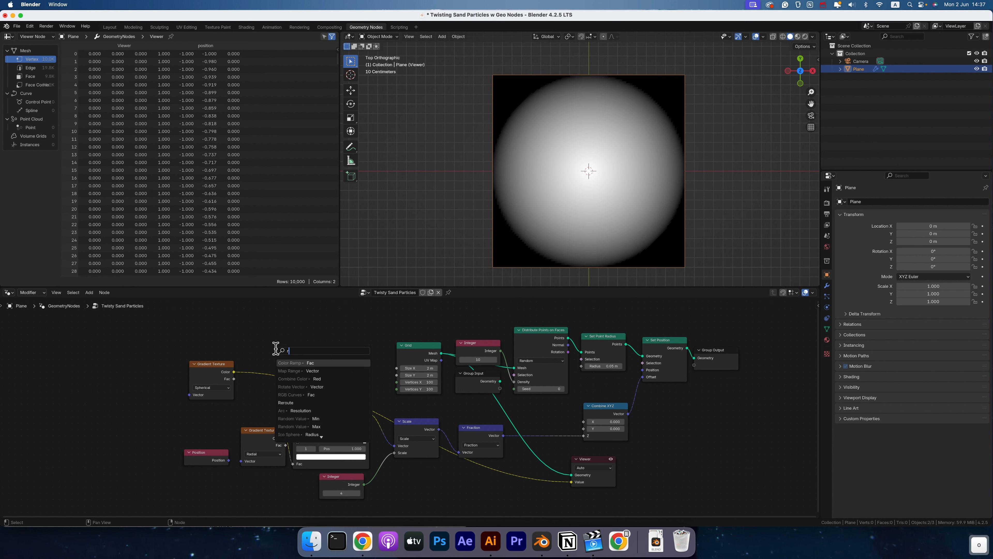
pyautogui.write('otate')
pyautogui.press('Return')
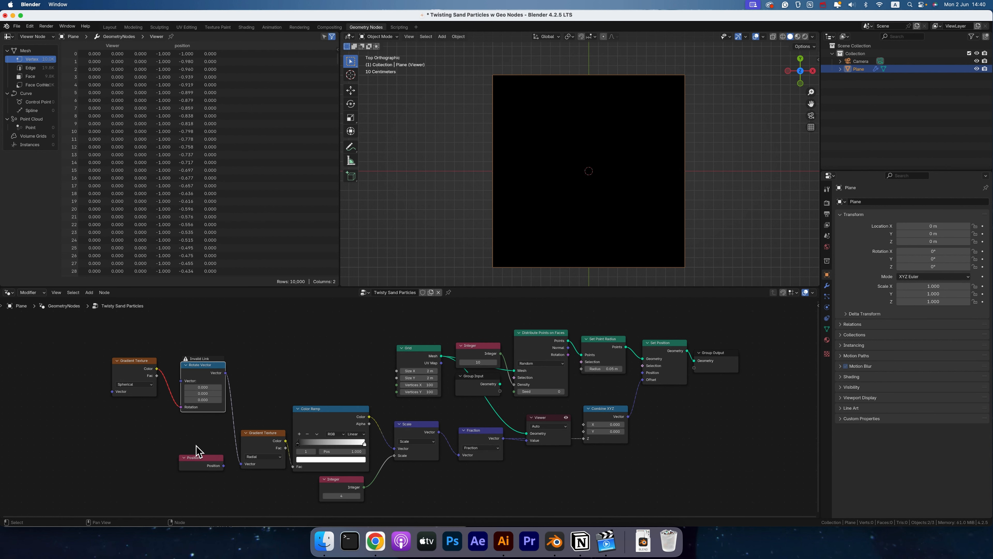
# Arrange the Position and spherical Gradient Texture nodes beside Rotate Vector, in front of the radial Gradient Texture.
pyautogui.moveTo(135, 361); pyautogui.dragTo(135, 411)
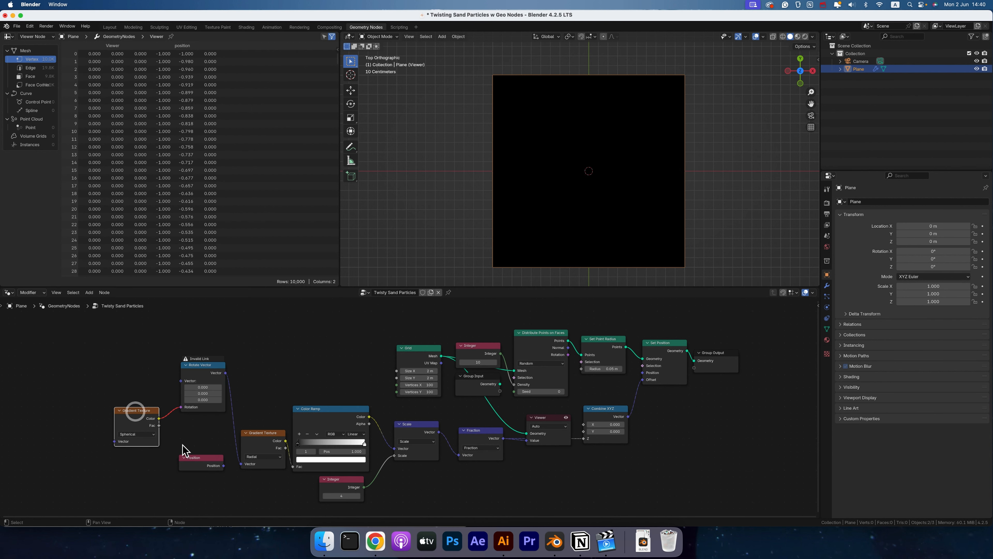
pyautogui.moveTo(196, 458); pyautogui.dragTo(152, 371)
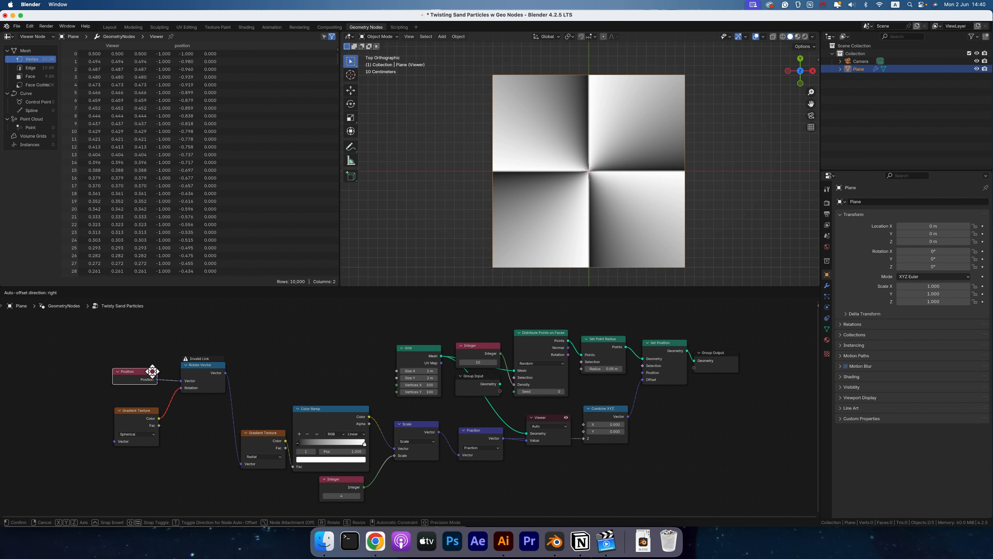
pyautogui.moveTo(136, 474); pyautogui.dragTo(135, 438)
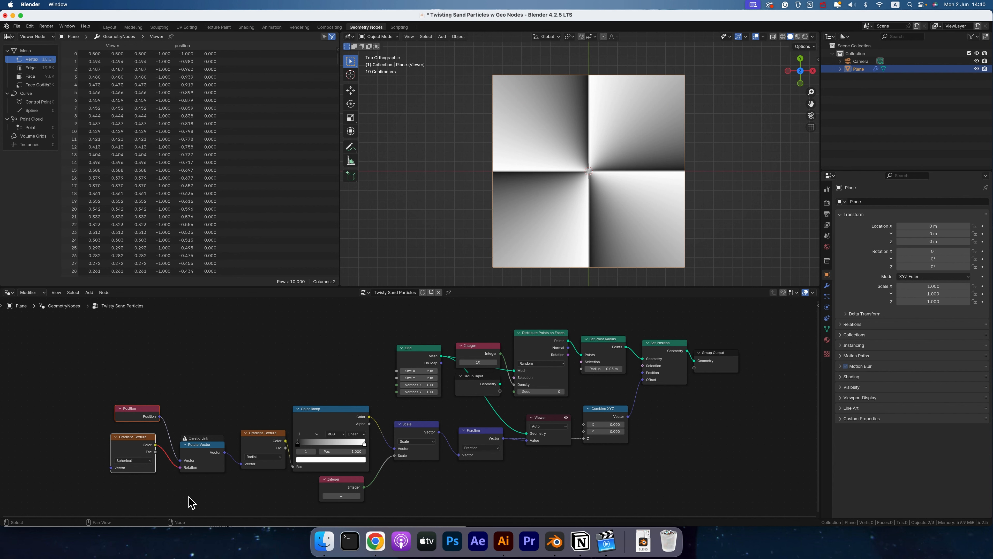
pyautogui.hscroll(-5, 192, 503)
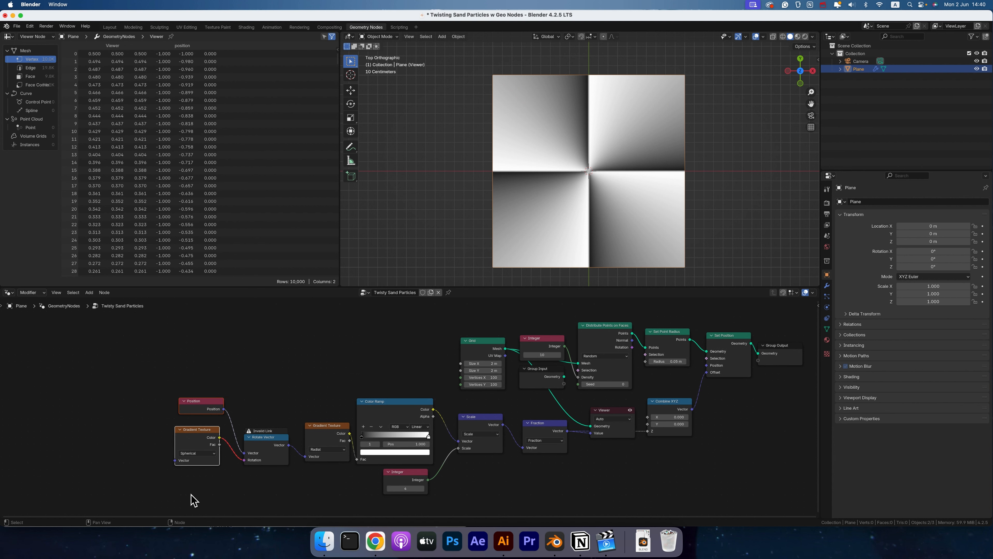
# Insert a Vector Math Add node between the spherical gradient's Color output and the Rotate Vector's Rotation input.
pyautogui.moveTo(204, 429)
pyautogui.mouseDown()
pyautogui.moveTo(113, 418)
pyautogui.moveTo(190, 431)
pyautogui.moveTo(133, 431)
pyautogui.moveTo(200, 446)
pyautogui.mouseUp()
pyautogui.click(121, 419)
pyautogui.write('ad')
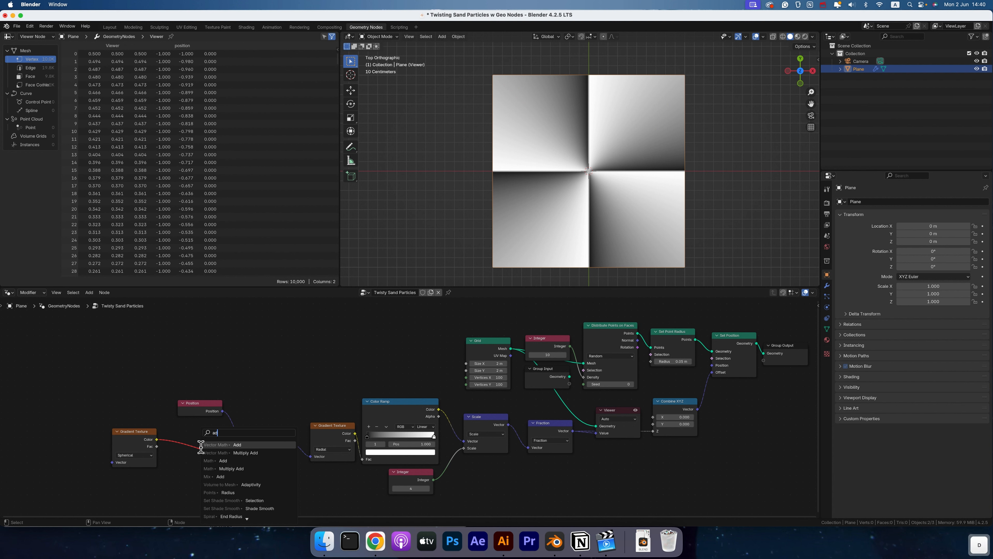
pyautogui.click(200, 446)
pyautogui.click(181, 440)
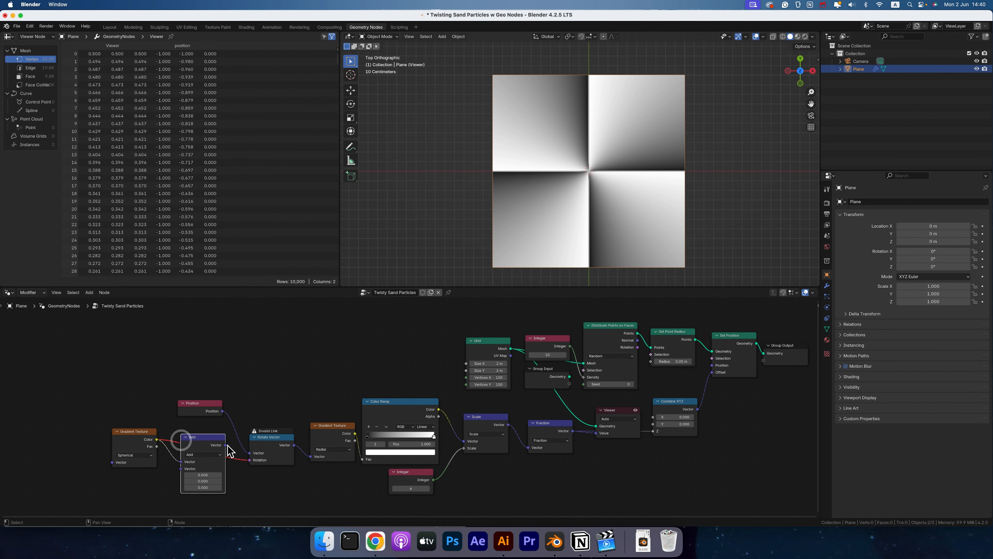
pyautogui.moveTo(226, 445); pyautogui.dragTo(249, 461)
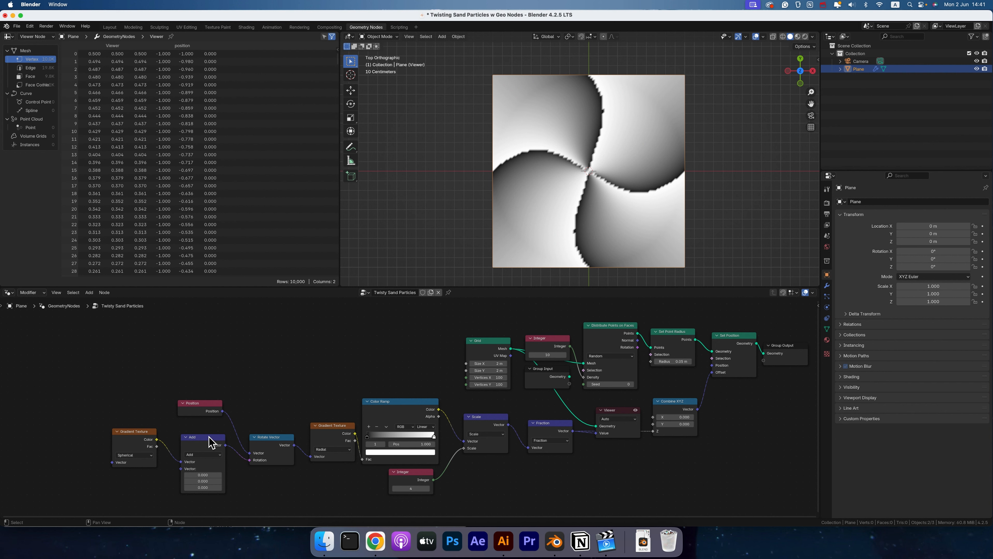
# Try different vector values on the Add node, undo the last changes, and set its Z value to 13.
pyautogui.moveTo(204, 437); pyautogui.dragTo(202, 431)
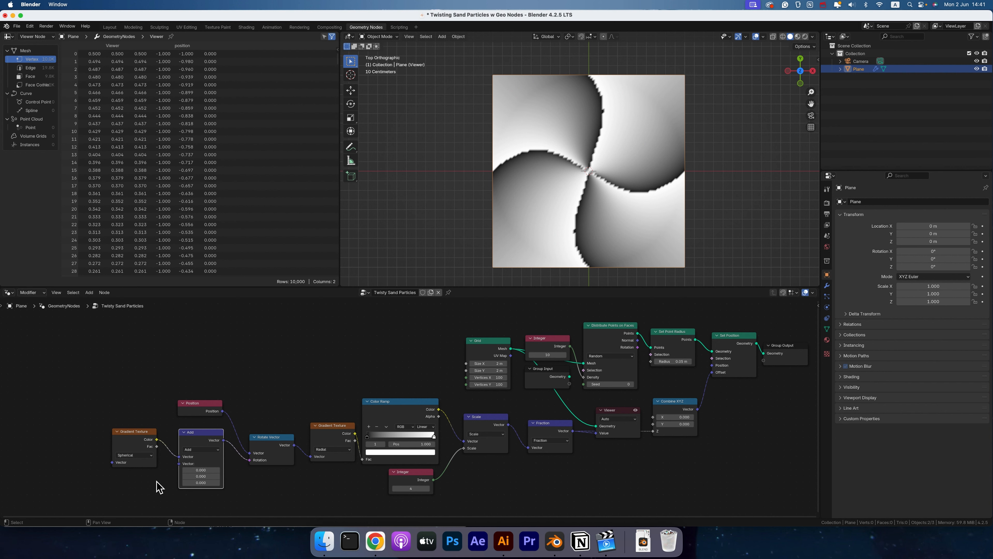
pyautogui.moveTo(196, 482); pyautogui.dragTo(243, 477)
pyautogui.moveTo(202, 472); pyautogui.dragTo(215, 472)
pyautogui.press('super+z')
pyautogui.press('super+z')
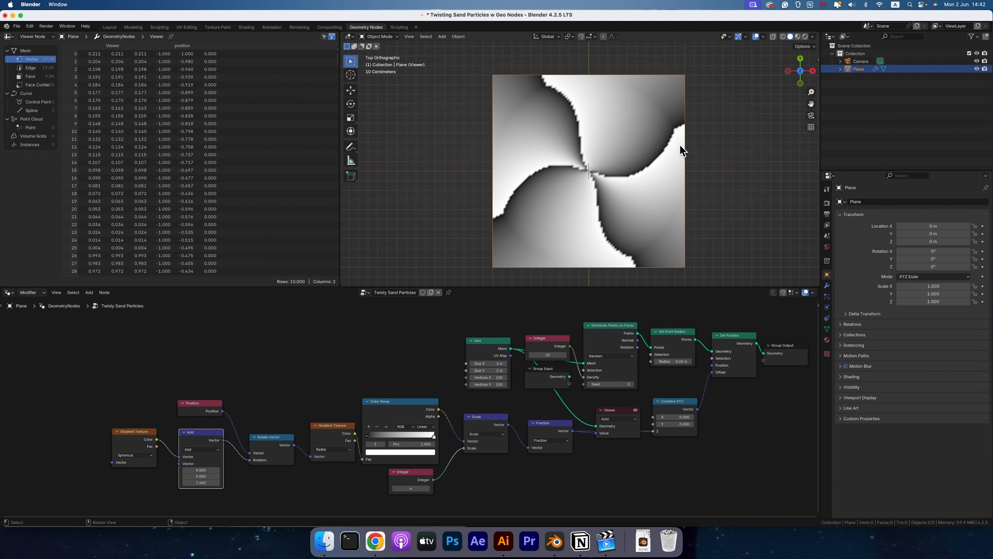
pyautogui.moveTo(196, 483); pyautogui.dragTo(211, 484)
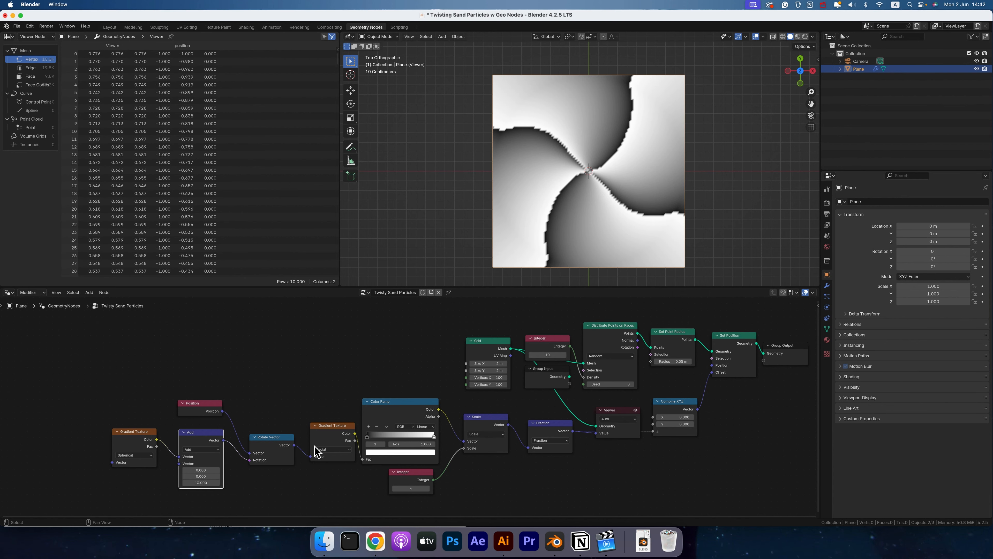
# Preview the spherical Gradient Texture alone in the Viewer.
pyautogui.click(131, 433)
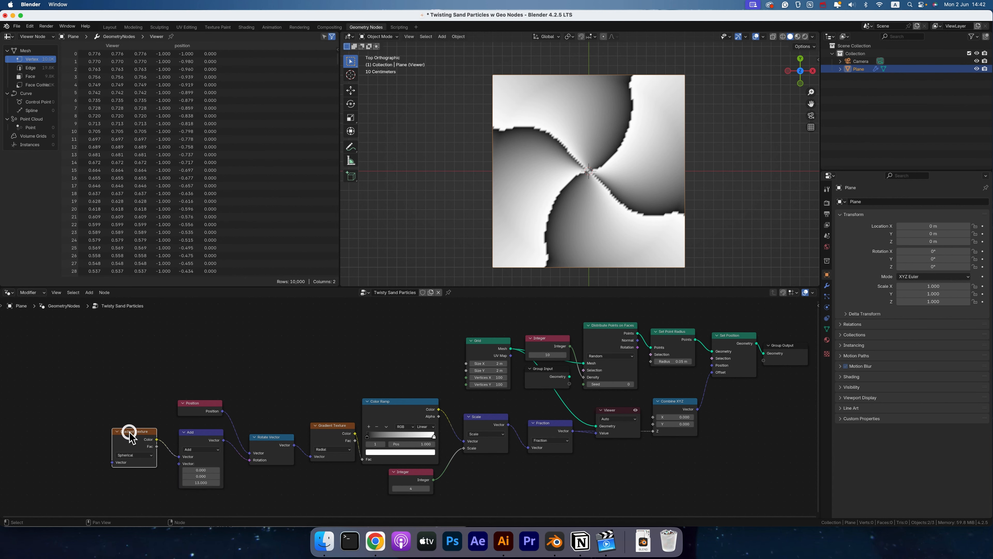
pyautogui.keyDown('ctrl'); pyautogui.keyDown('shift'); pyautogui.click(132, 433); pyautogui.keyUp('shift'); pyautogui.keyUp('ctrl')
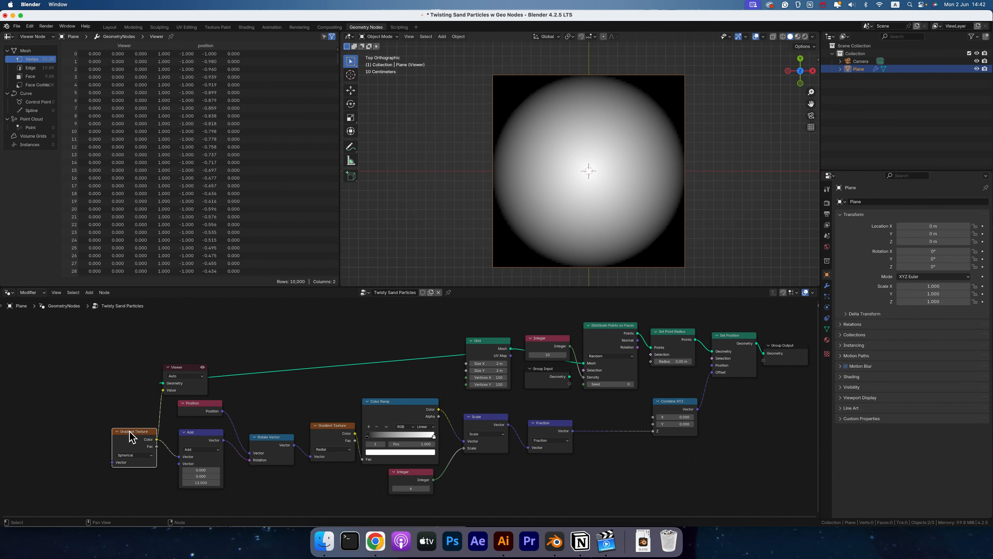
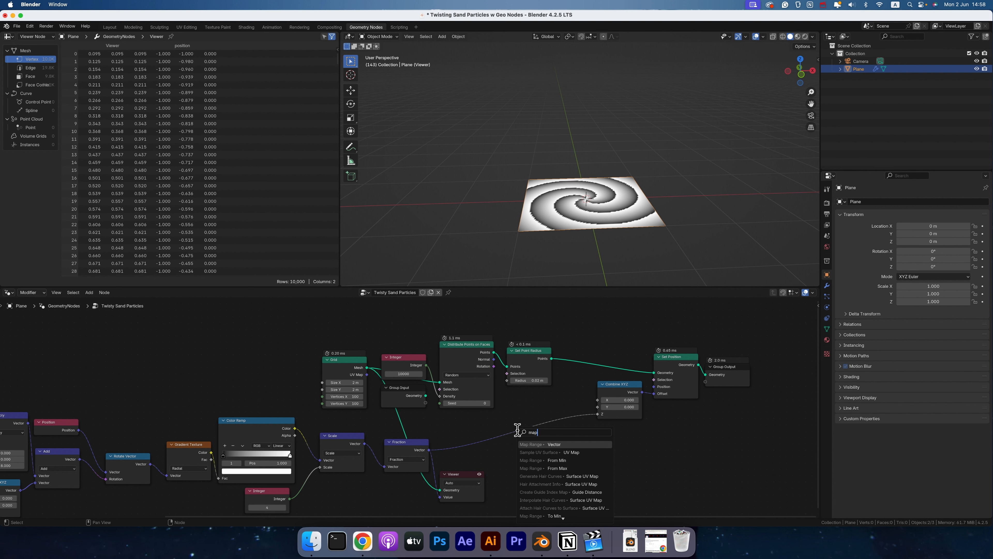
# Add a Map Range node and connect it between the Fraction output and the Combine XYZ node's Z input.
pyautogui.press('Return')
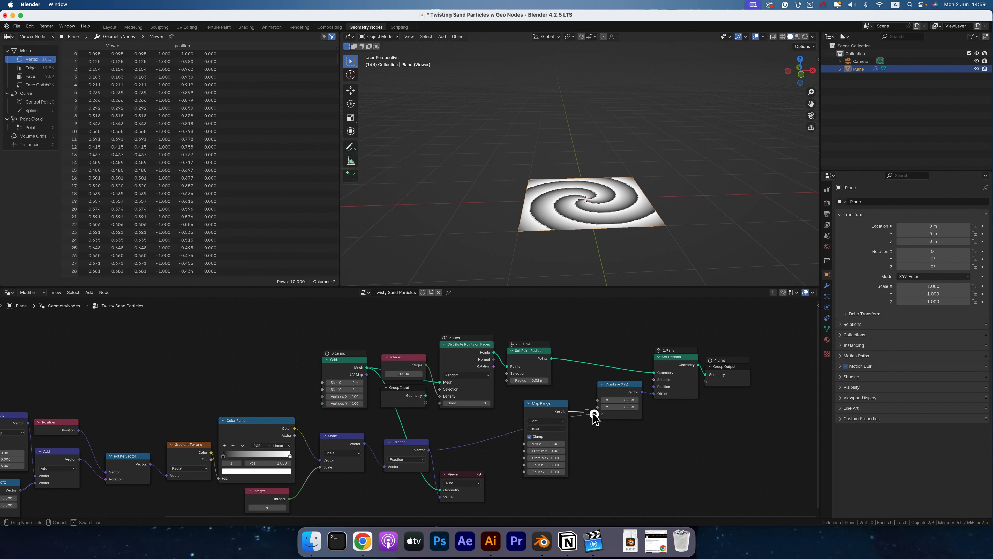
pyautogui.moveTo(429, 450); pyautogui.dragTo(524, 443)
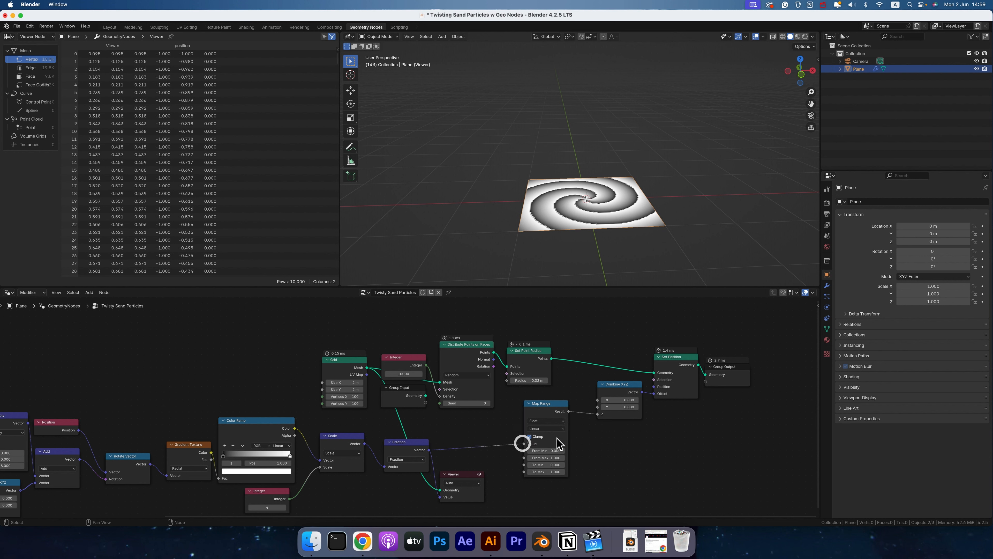
pyautogui.moveTo(539, 404); pyautogui.dragTo(531, 402)
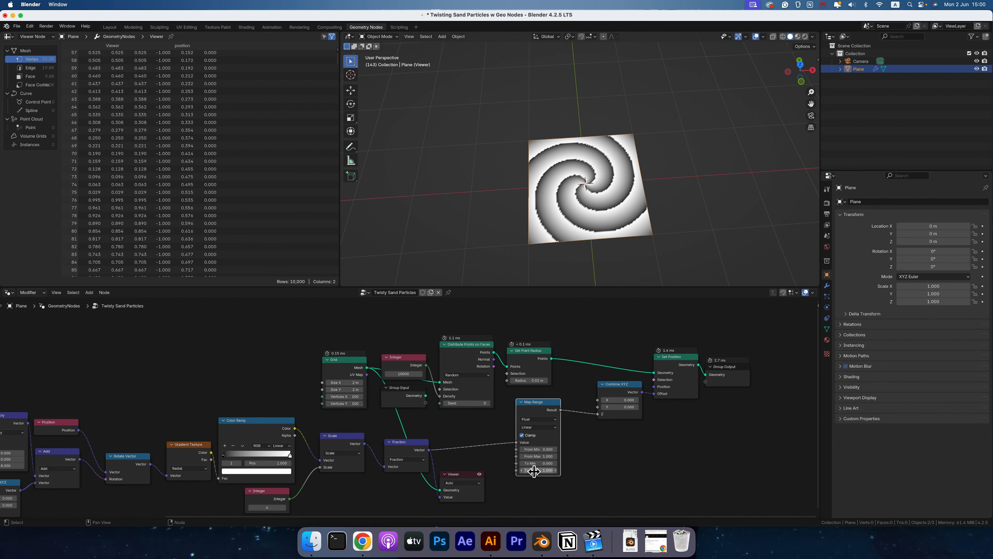
# Set the Map Range's To Max to 0.5 and connect its Result to the Viewer to preview the remapped spiral.
pyautogui.click(537, 471)
pyautogui.write('.5')
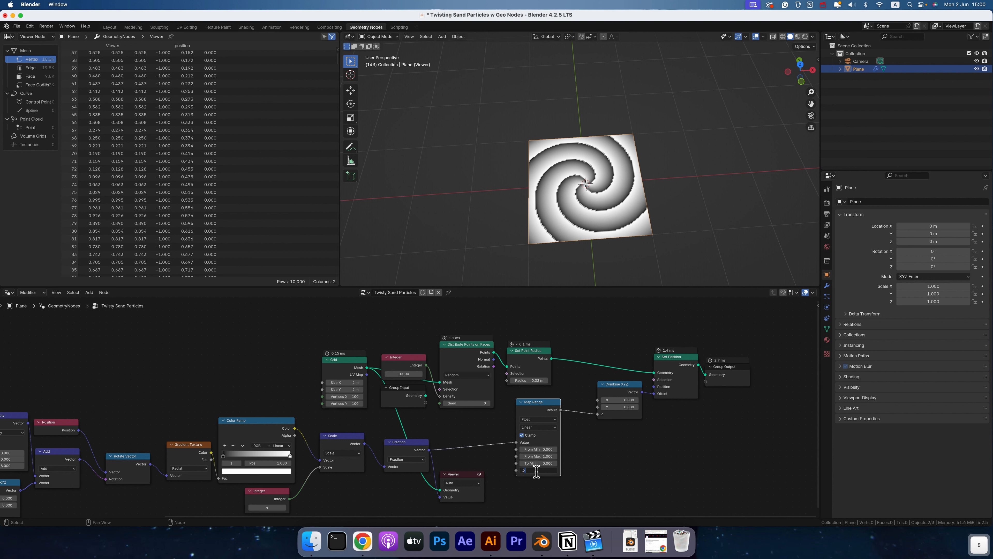
pyautogui.press('Return')
pyautogui.moveTo(460, 478); pyautogui.dragTo(636, 438)
pyautogui.moveTo(561, 410); pyautogui.dragTo(616, 459)
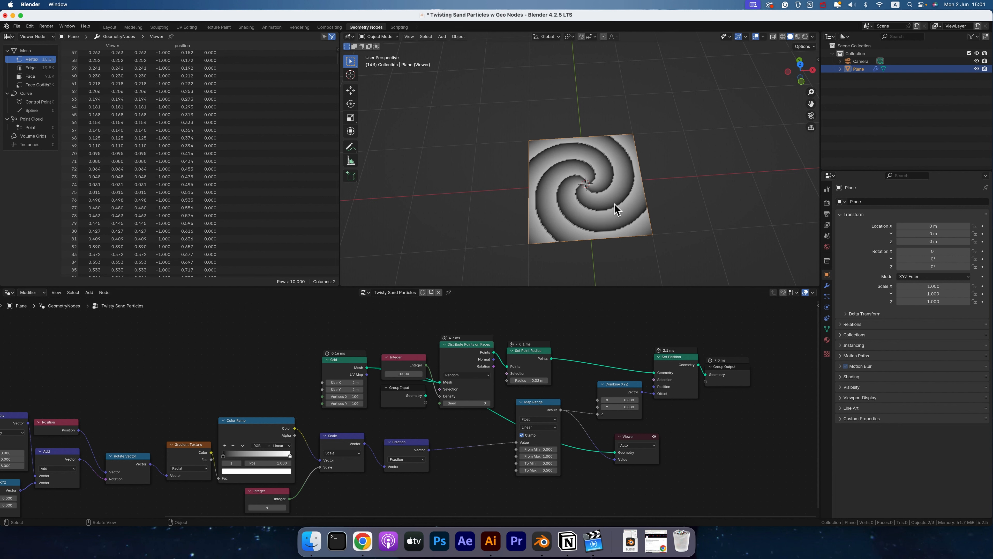
# Compare the Map Range's To Max at 1 and 0.5 on the previewed spiral, and try a slightly higher To Min.
pyautogui.click(541, 471)
pyautogui.write('1')
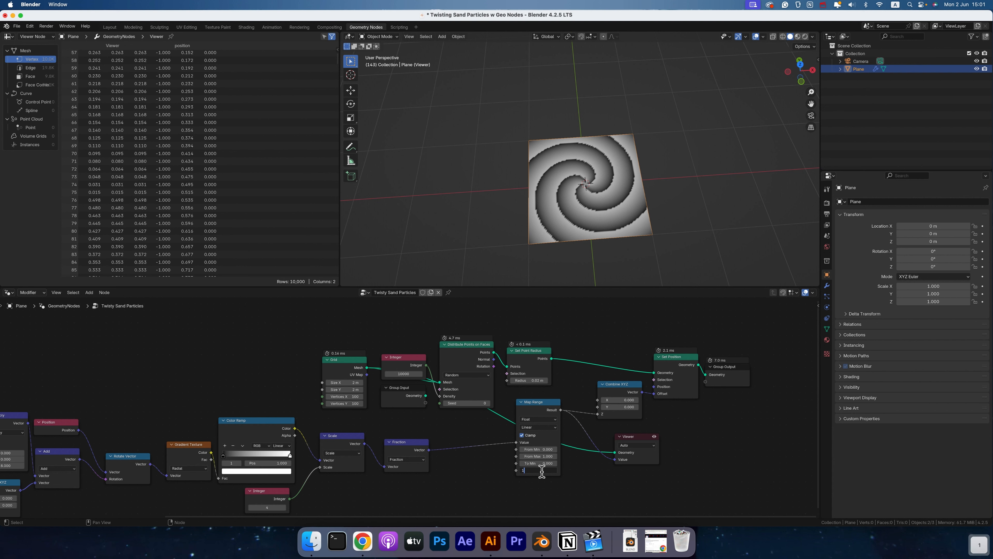
pyautogui.press('Return')
pyautogui.click(548, 470)
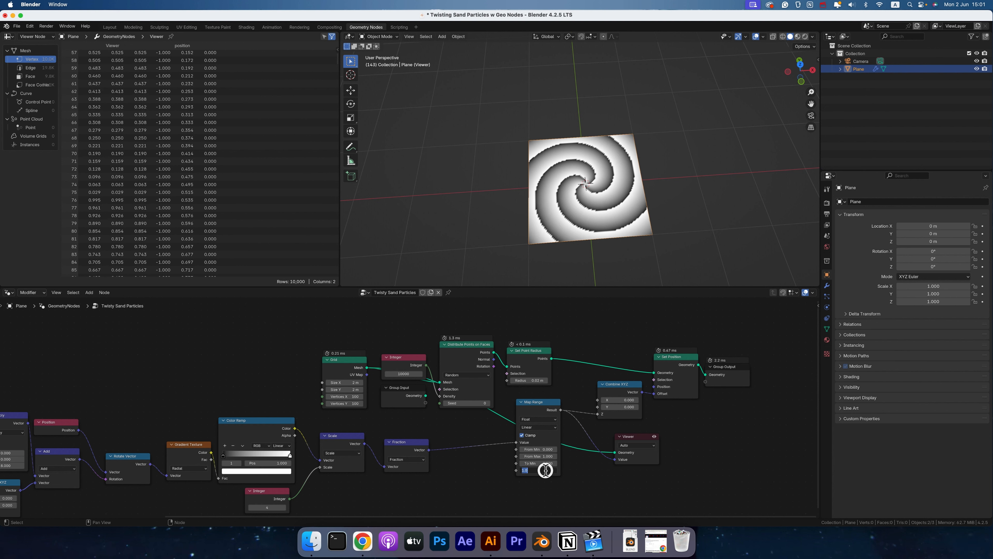
pyautogui.write('0.5')
pyautogui.press('Return')
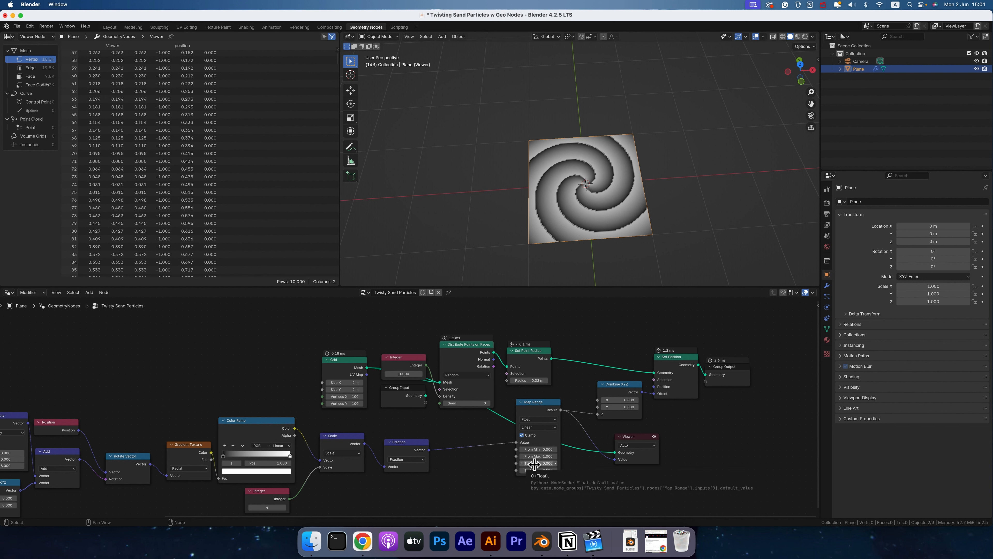
pyautogui.moveTo(534, 464); pyautogui.dragTo(537, 464)
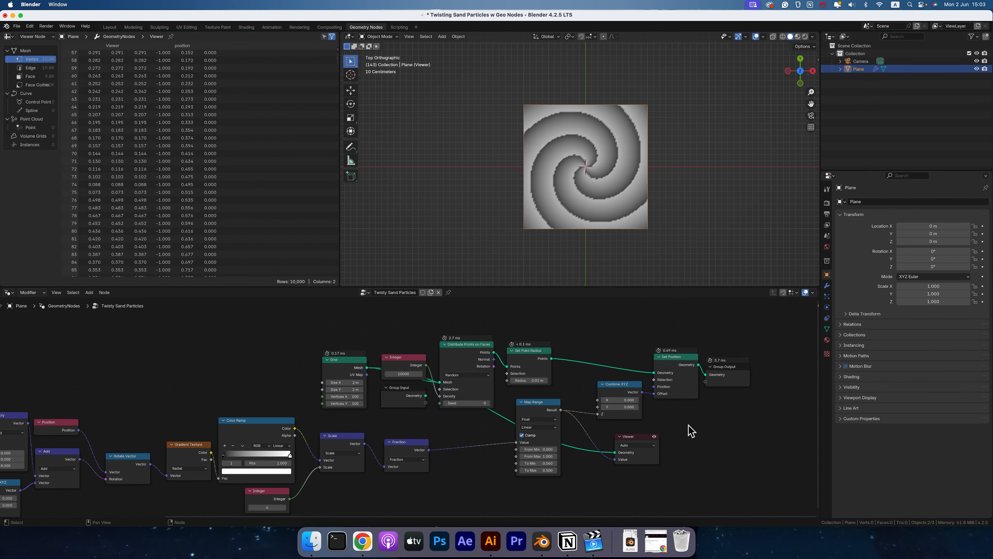
# Turn off the Viewer preview, set the Map Range's To Max to 0.2, and inspect the points from the side.
pyautogui.click(654, 436)
pyautogui.moveTo(595, 158); pyautogui.dragTo(585, 188, button='middle')
pyautogui.click(538, 470)
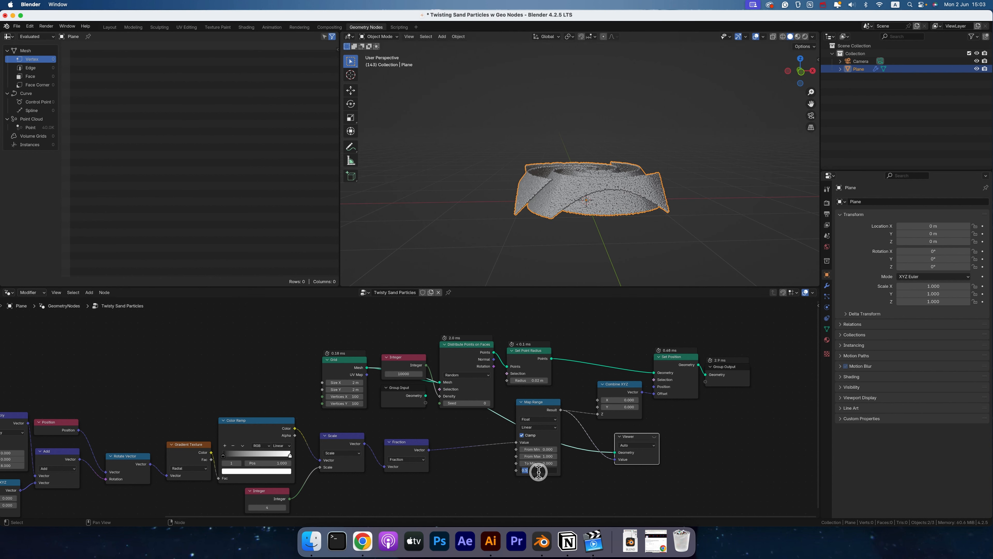
pyautogui.write('0.2')
pyautogui.press('Return')
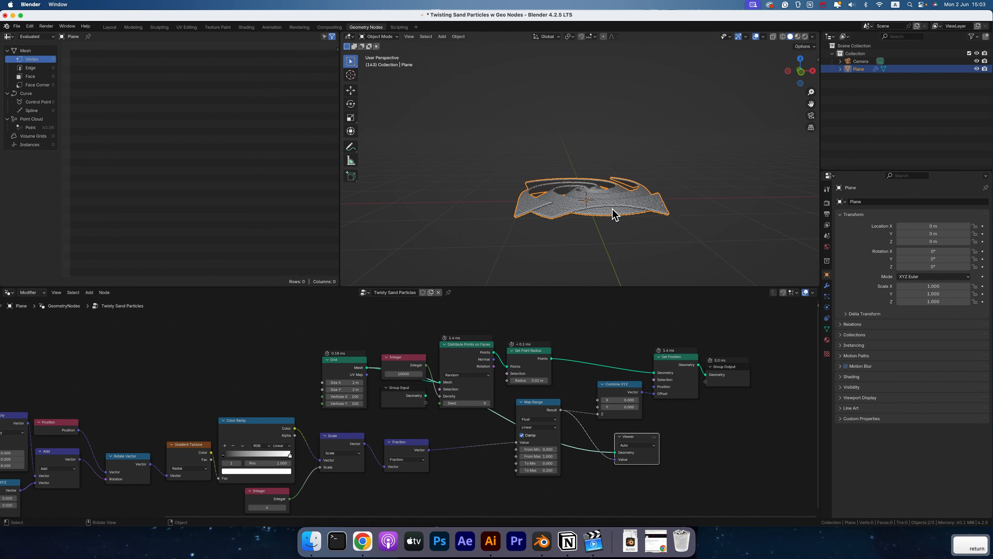
pyautogui.moveTo(609, 211); pyautogui.dragTo(608, 211, button='middle')
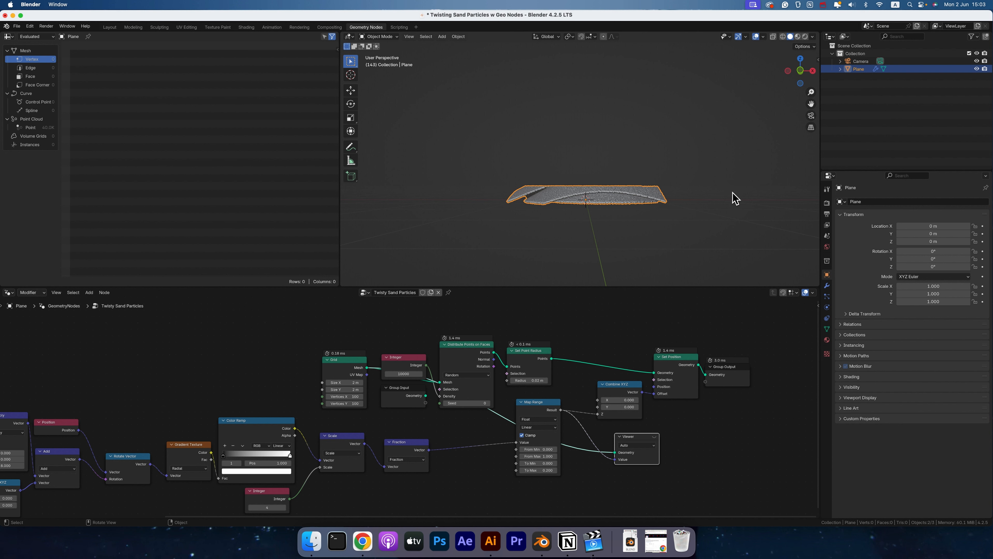
# Move the Map Range node beside the Fraction node and add a Random Value node next to it.
pyautogui.moveTo(539, 402); pyautogui.dragTo(466, 418)
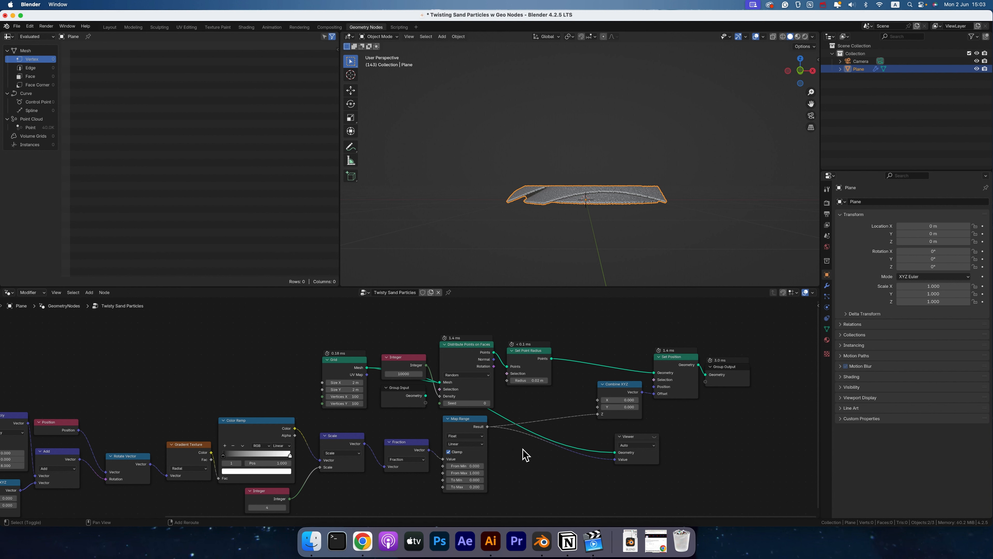
pyautogui.hotkey('shift', 'a')
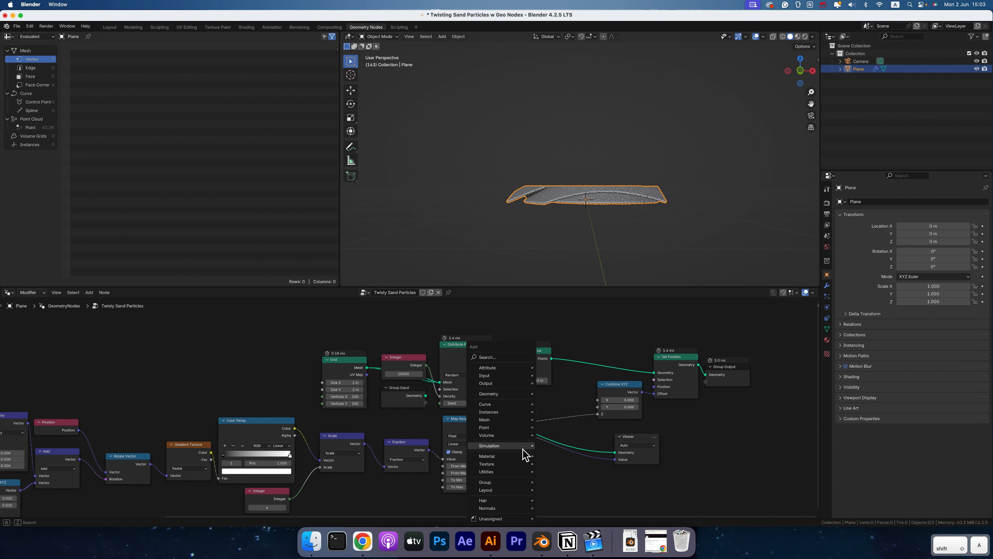
pyautogui.write('ra')
pyautogui.press('Down')
pyautogui.press('Down')
pyautogui.press('Down')
pyautogui.press('Down')
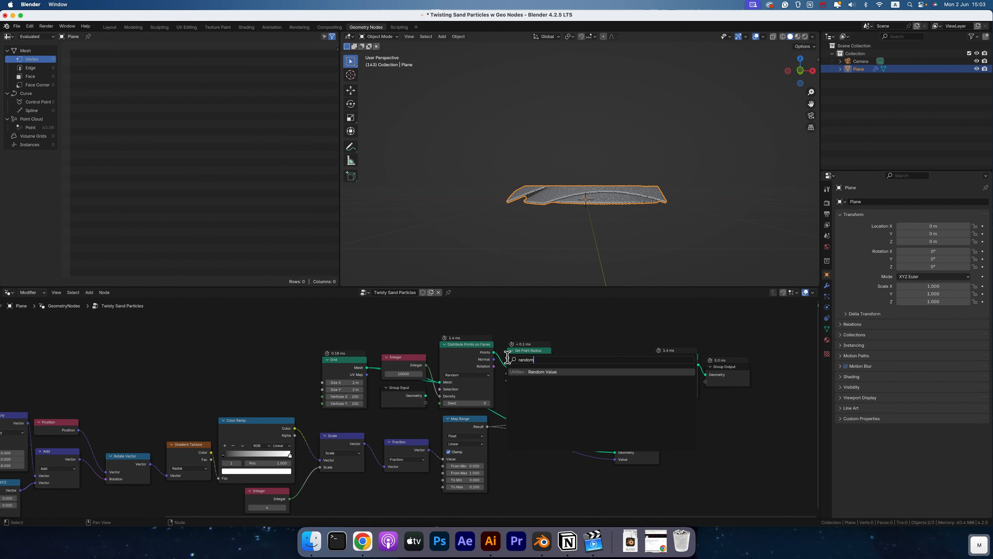
pyautogui.press('Return')
pyautogui.click(499, 446)
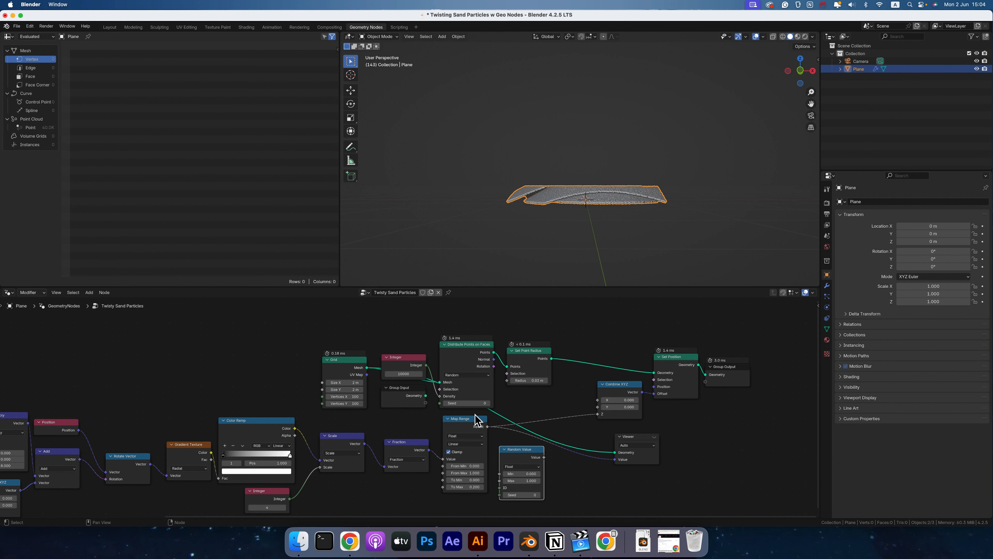
# Sum the Map Range Result and the Random Value in a Math Add node that feeds the Combine XYZ's Z.
pyautogui.moveTo(487, 427); pyautogui.dragTo(542, 409)
pyautogui.write('add')
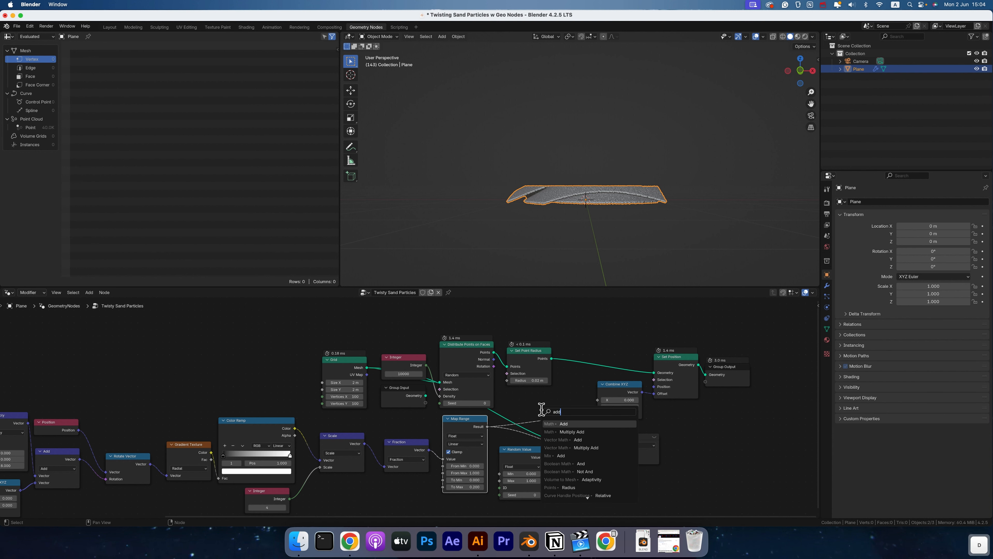
pyautogui.press('Return')
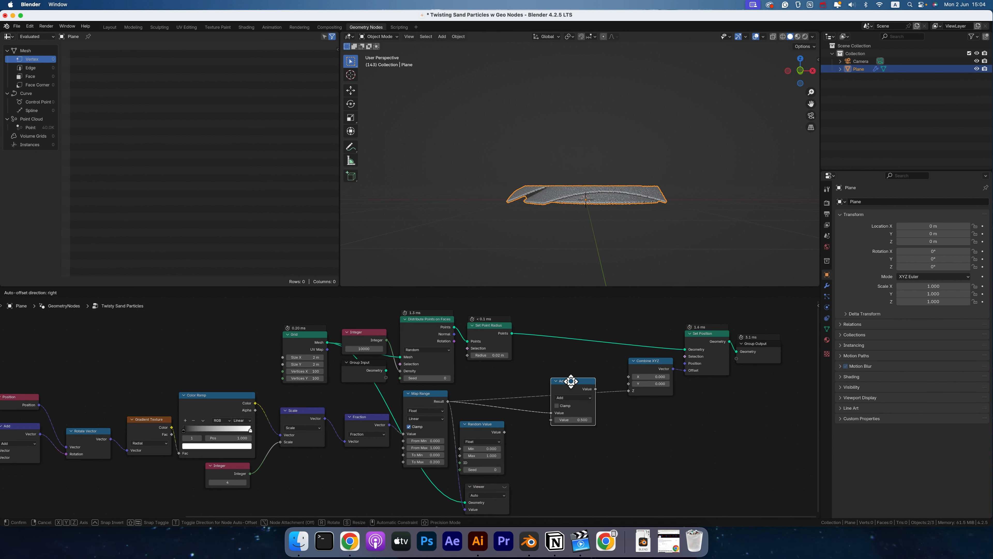
pyautogui.click(565, 377)
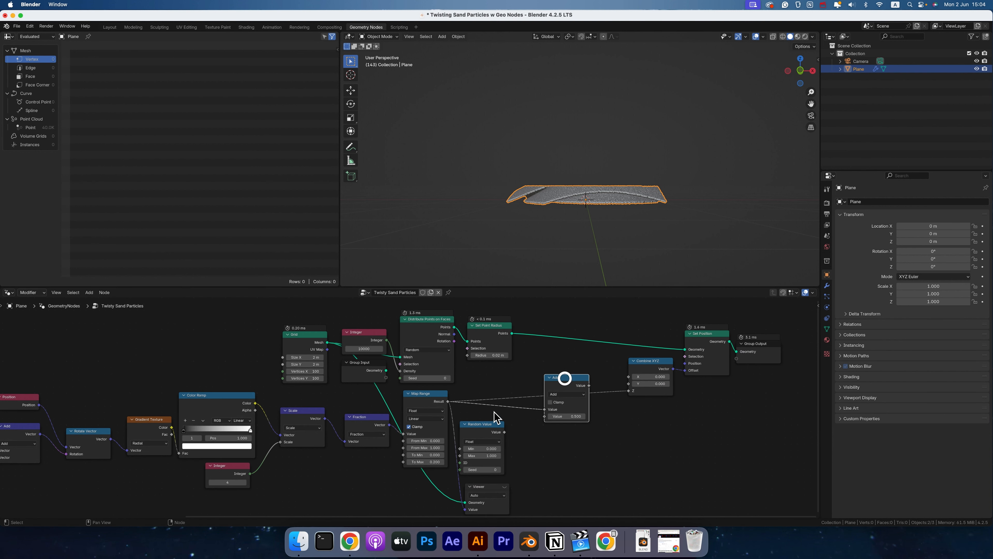
pyautogui.moveTo(493, 423); pyautogui.dragTo(544, 416)
pyautogui.moveTo(590, 386); pyautogui.dragTo(629, 390)
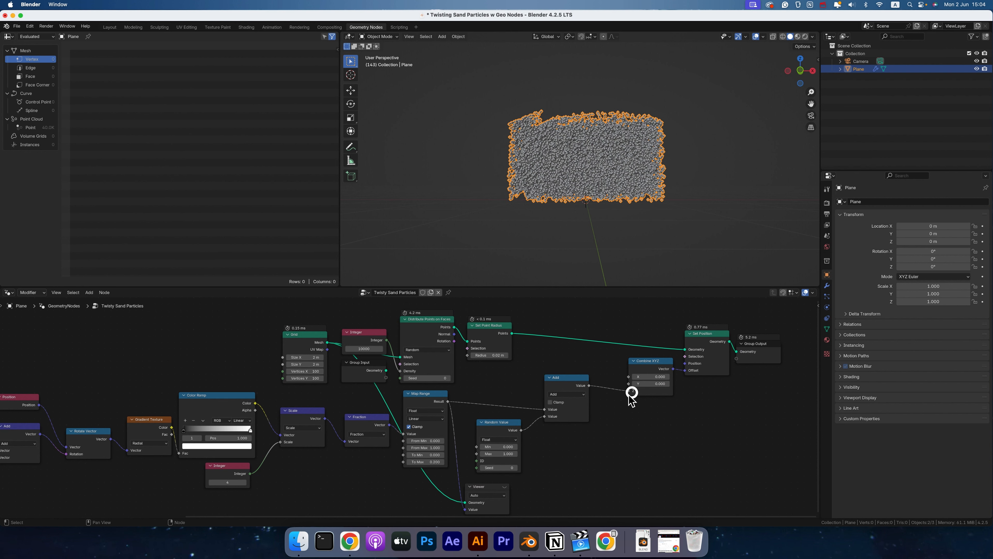
pyautogui.scroll(4, 599, 163)
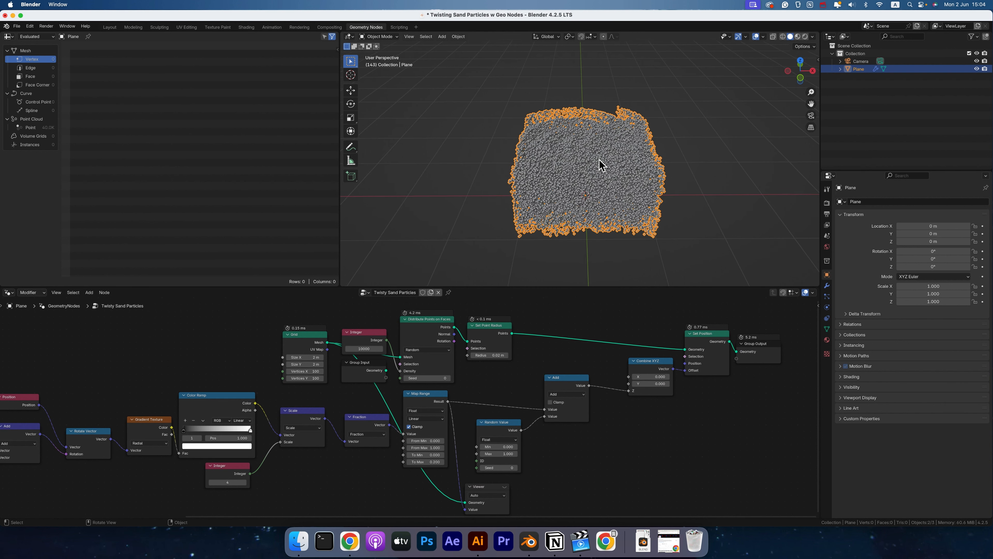
pyautogui.scroll(-6, 599, 163)
pyautogui.keyDown('ctrl'); pyautogui.scroll(4, 599, 164); pyautogui.keyUp('ctrl')
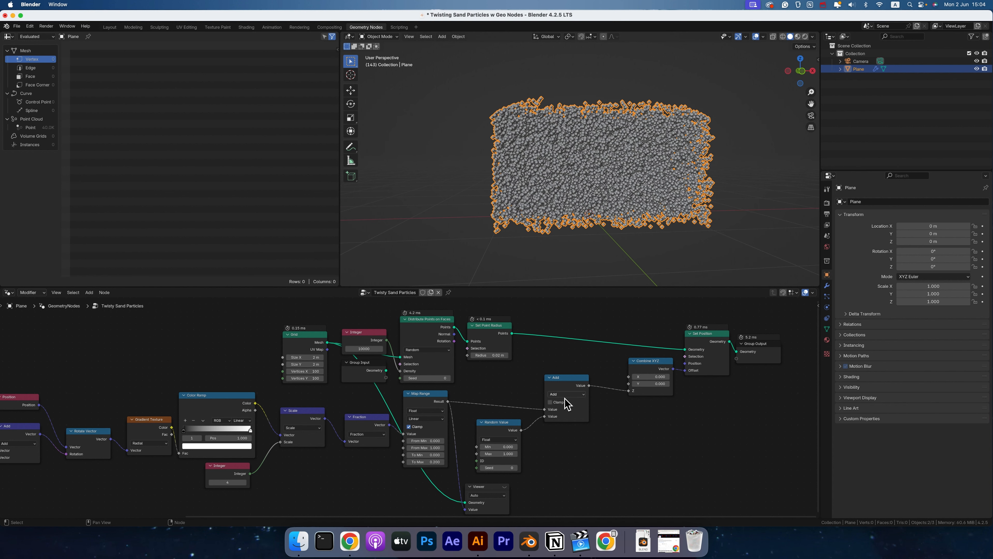
# Set the Random Value's Max to 0.2, switch the Math node to Multiply, and inspect the points.
pyautogui.click(500, 454)
pyautogui.write('0.2')
pyautogui.press('Return')
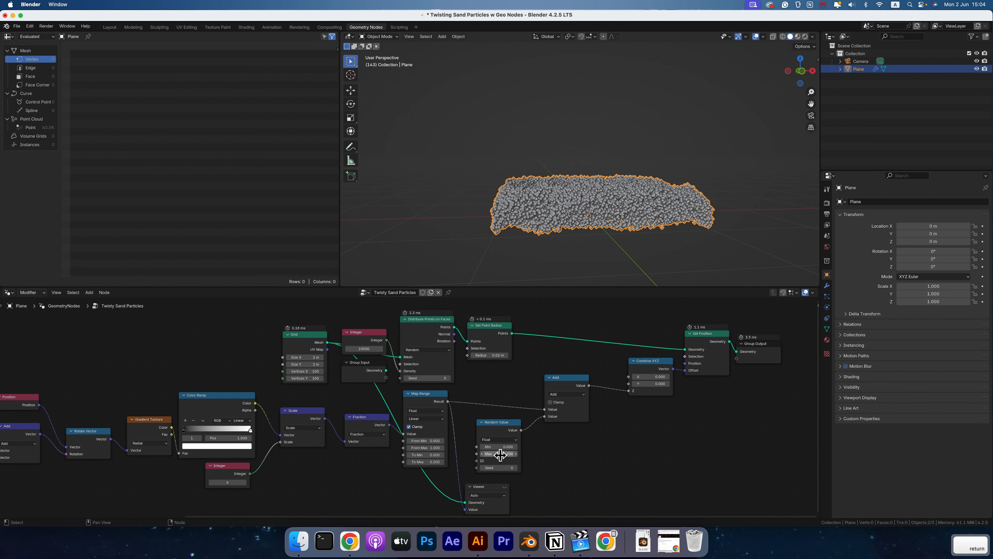
pyautogui.click(567, 394)
pyautogui.click(560, 410)
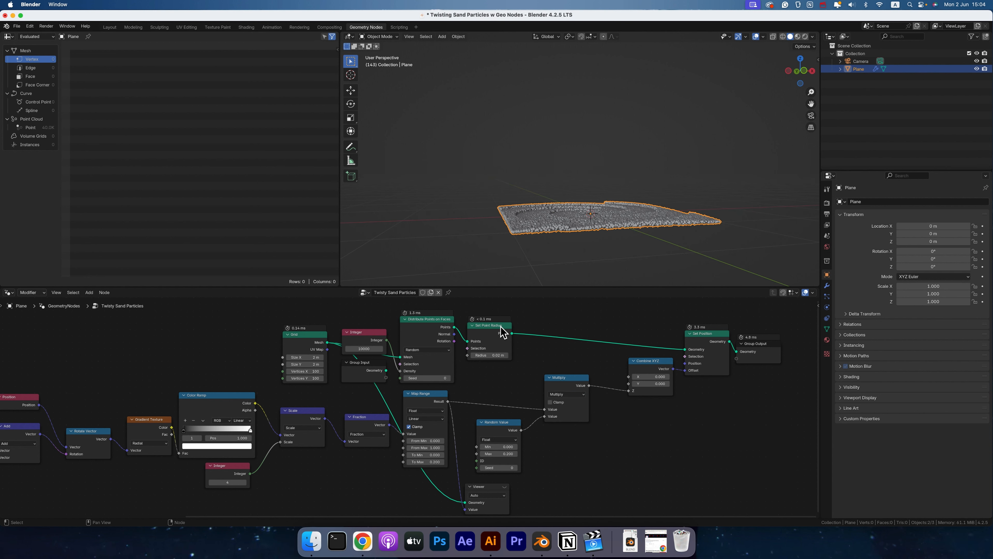
pyautogui.scroll(5, 572, 208)
pyautogui.scroll(-6, 572, 208)
pyautogui.scroll(2, 571, 209)
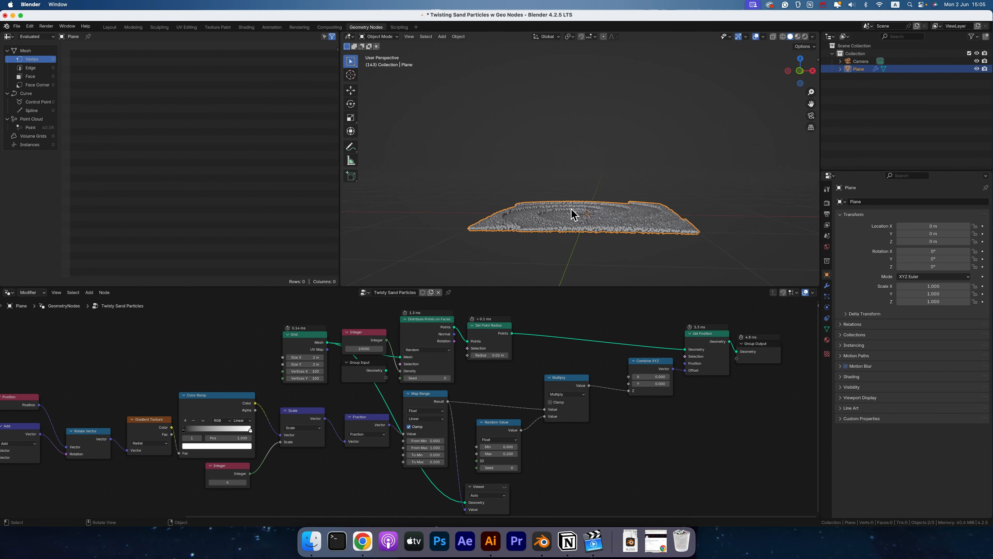
pyautogui.scroll(3, 572, 214)
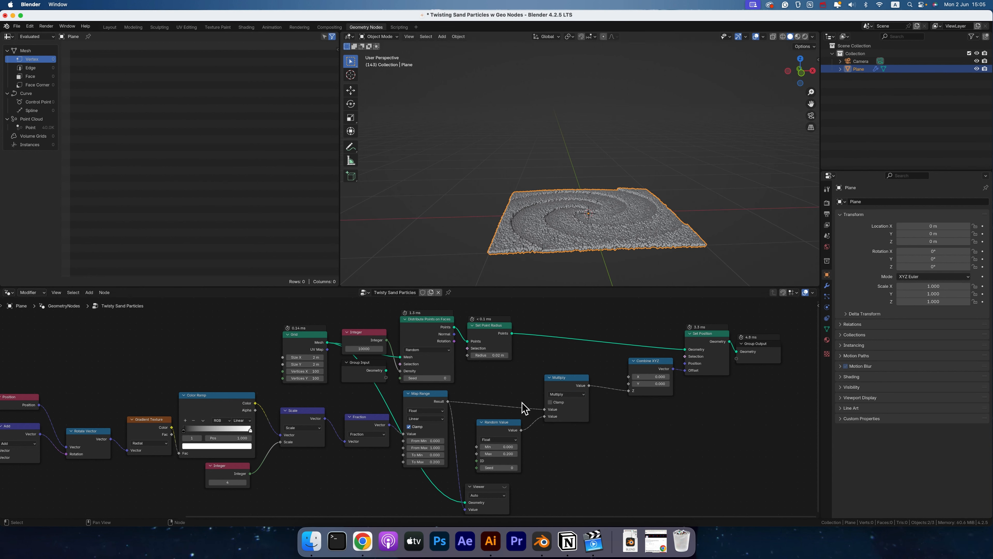
# Try other Seed values and a Max above 1 on the Random Value, and switch the Math node back to Add.
pyautogui.click(516, 468)
pyautogui.click(515, 467)
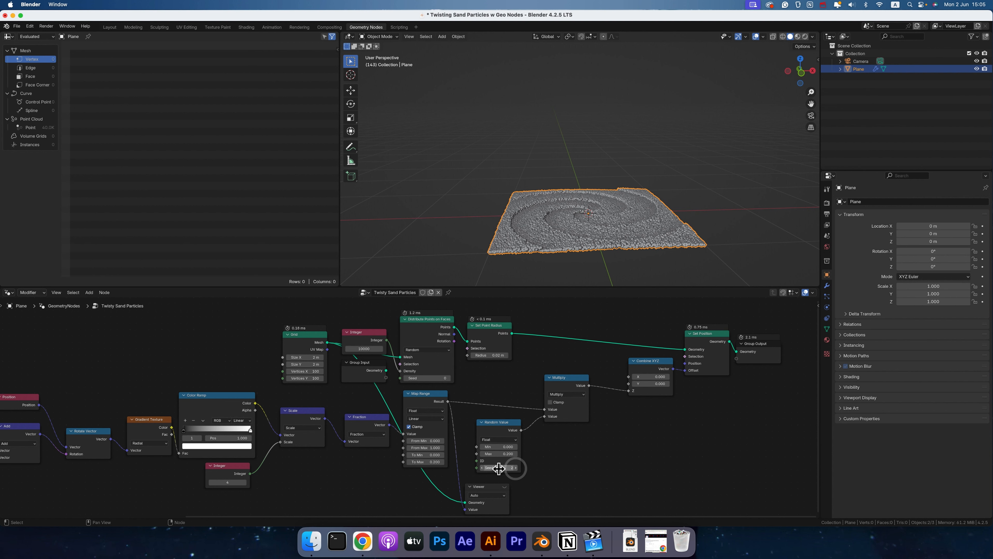
pyautogui.moveTo(497, 454); pyautogui.dragTo(548, 454)
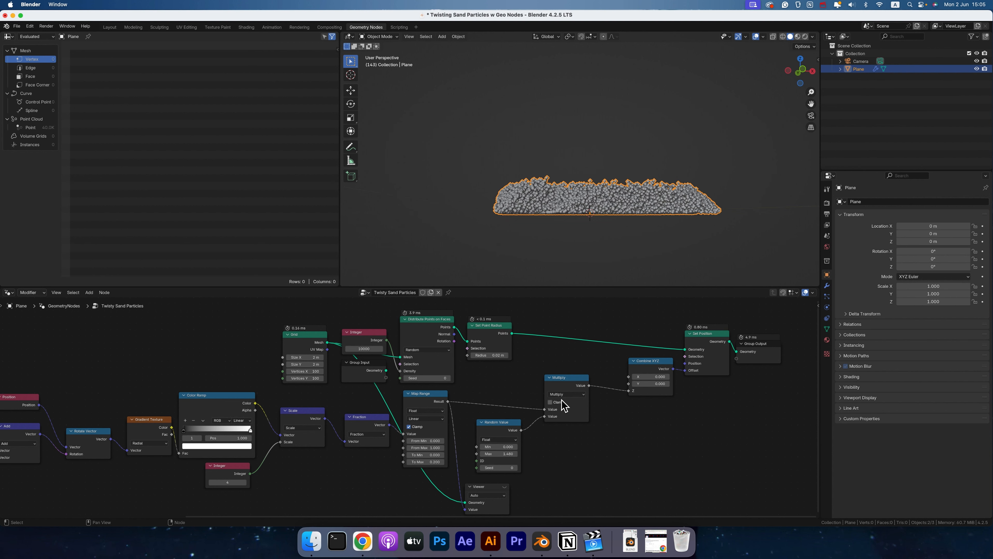
pyautogui.click(563, 394)
pyautogui.click(561, 412)
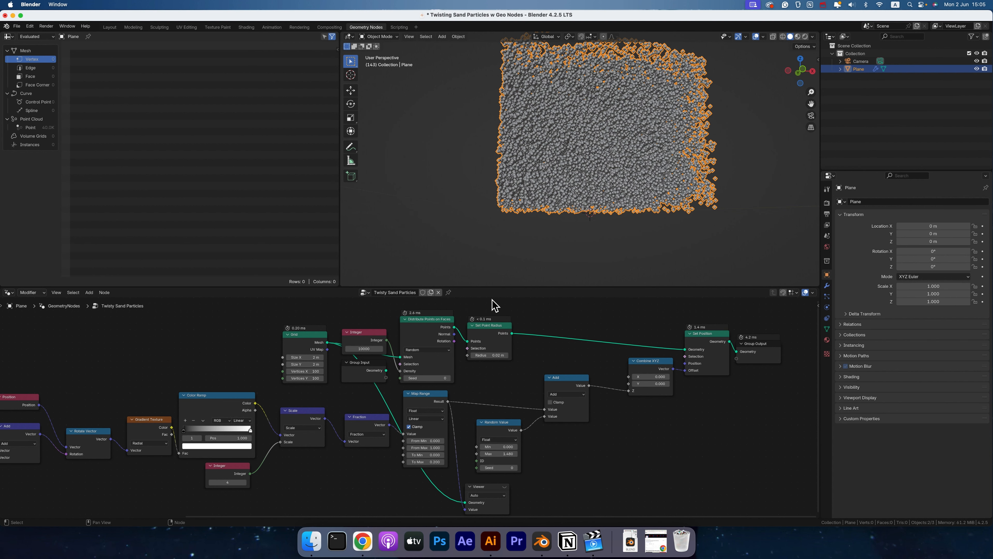
pyautogui.moveTo(554, 223); pyautogui.dragTo(550, 237, button='middle')
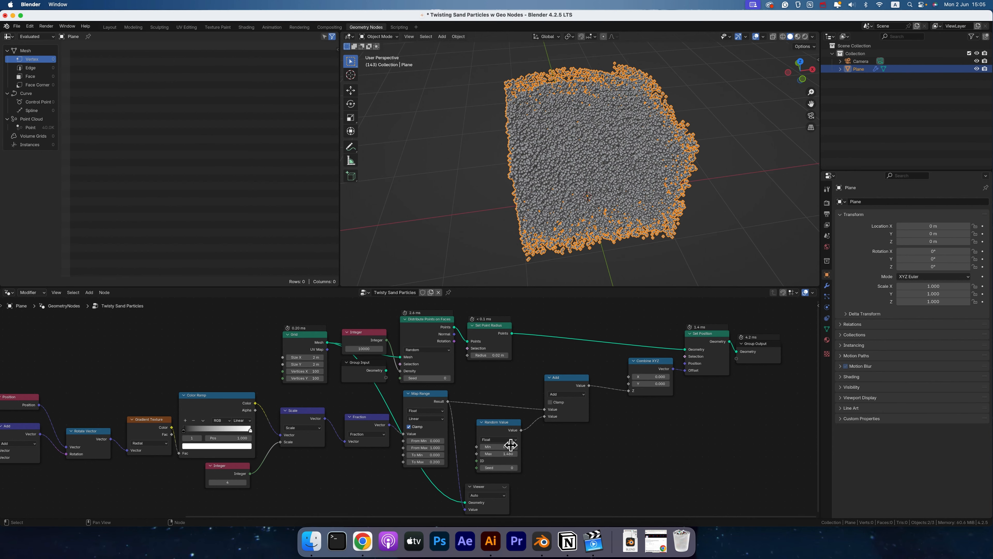
# Set the Random Value's Max to 0.08 and compare the points with the Add node bypassed and reconnected.
pyautogui.doubleClick(503, 453)
pyautogui.write('0.08')
pyautogui.press('Return')
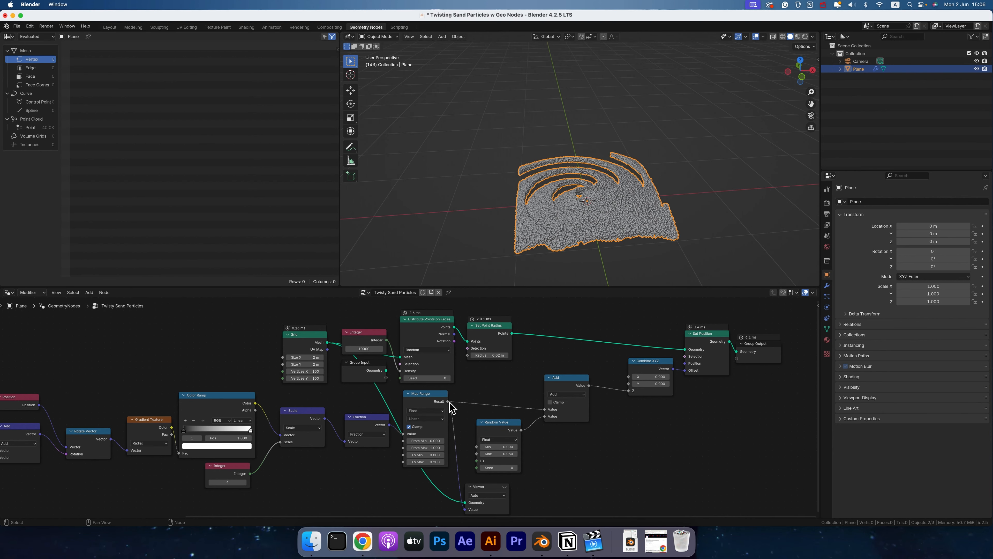
pyautogui.moveTo(448, 401); pyautogui.dragTo(629, 391)
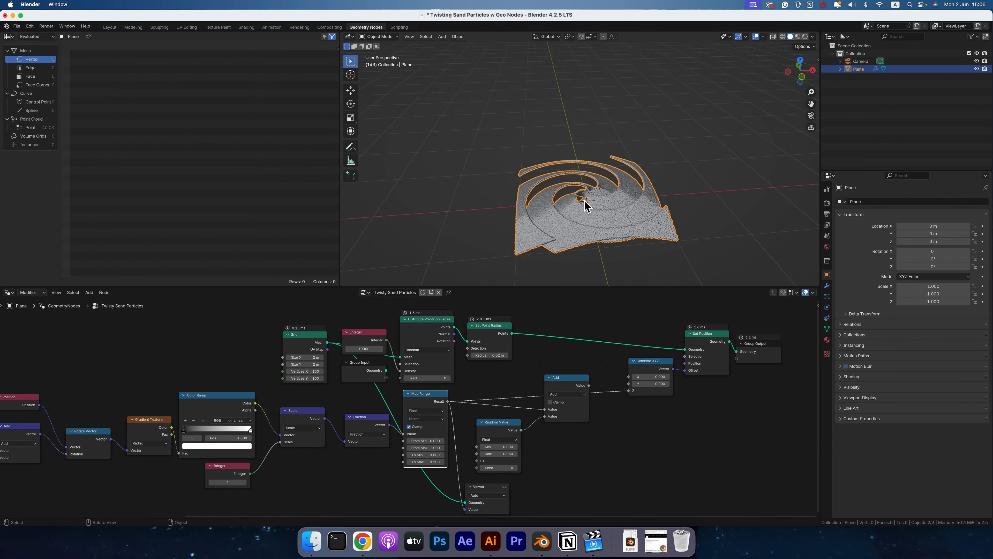
pyautogui.moveTo(587, 204); pyautogui.dragTo(587, 204, button='middle')
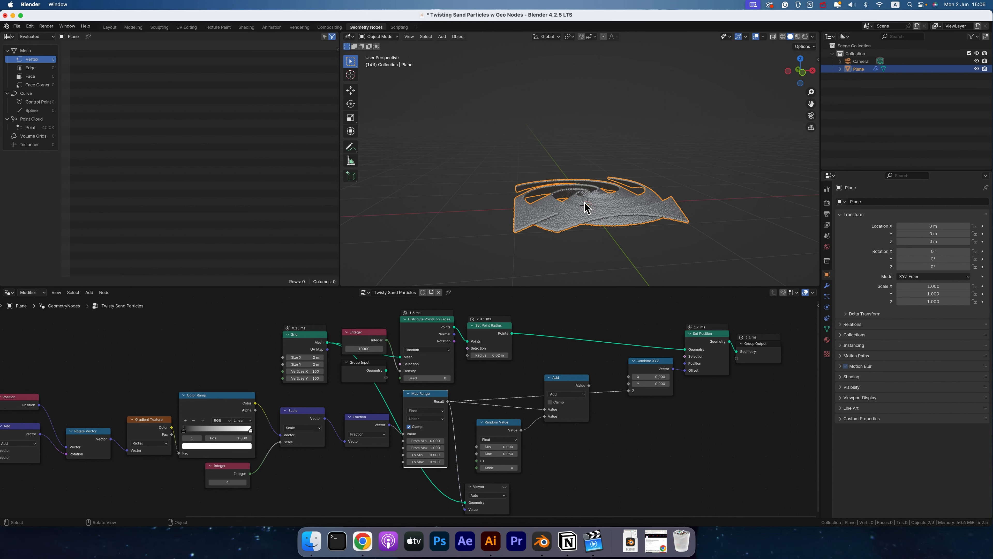
pyautogui.moveTo(589, 385); pyautogui.dragTo(597, 387)
pyautogui.moveTo(635, 395); pyautogui.dragTo(632, 395)
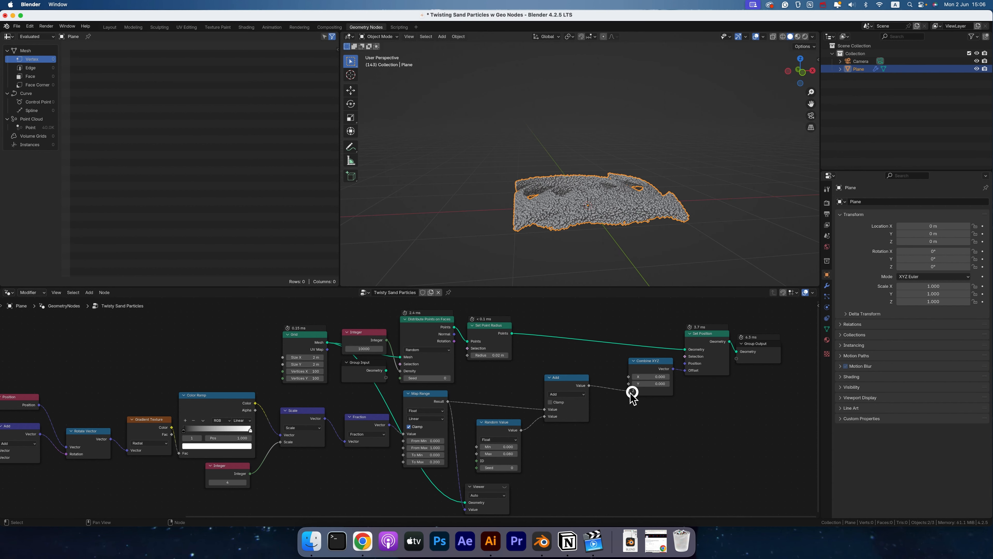
pyautogui.moveTo(566, 192); pyautogui.dragTo(587, 203, button='middle')
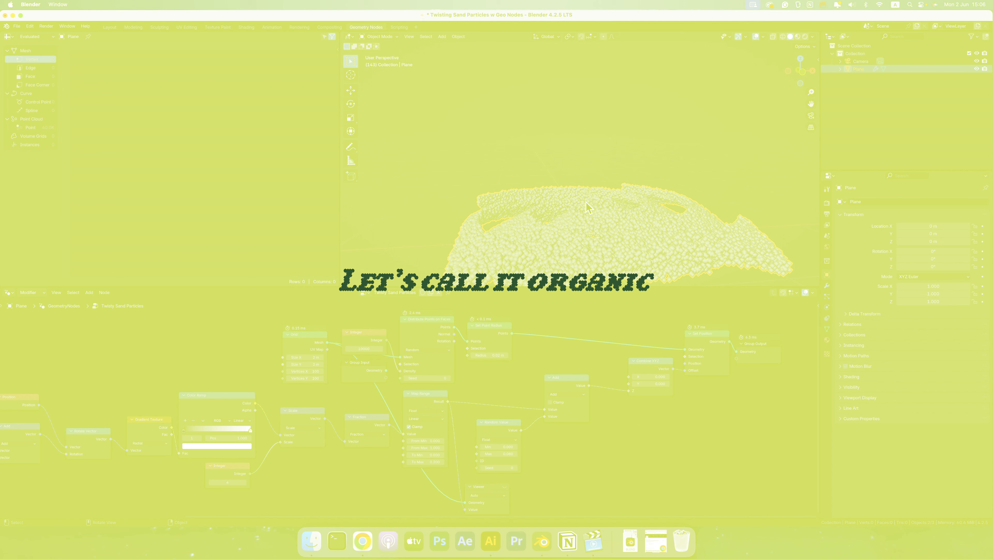
# Try a Random Value Max of 0.001, inspect the spiral, and raise the Max to 0.01.
pyautogui.click(497, 454)
pyautogui.press('BackSpace')
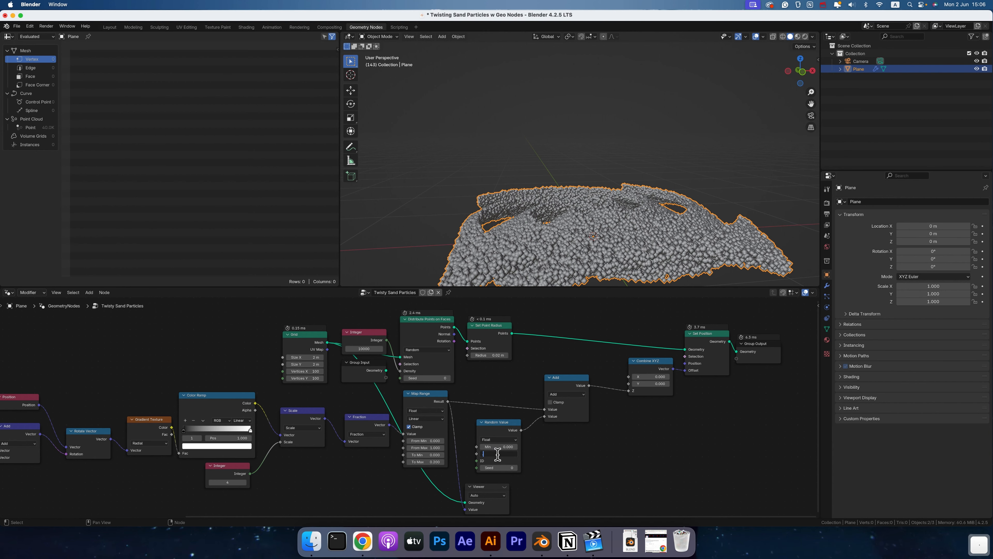
pyautogui.write('0.001')
pyautogui.press('Return')
pyautogui.moveTo(595, 230); pyautogui.dragTo(596, 232, button='middle')
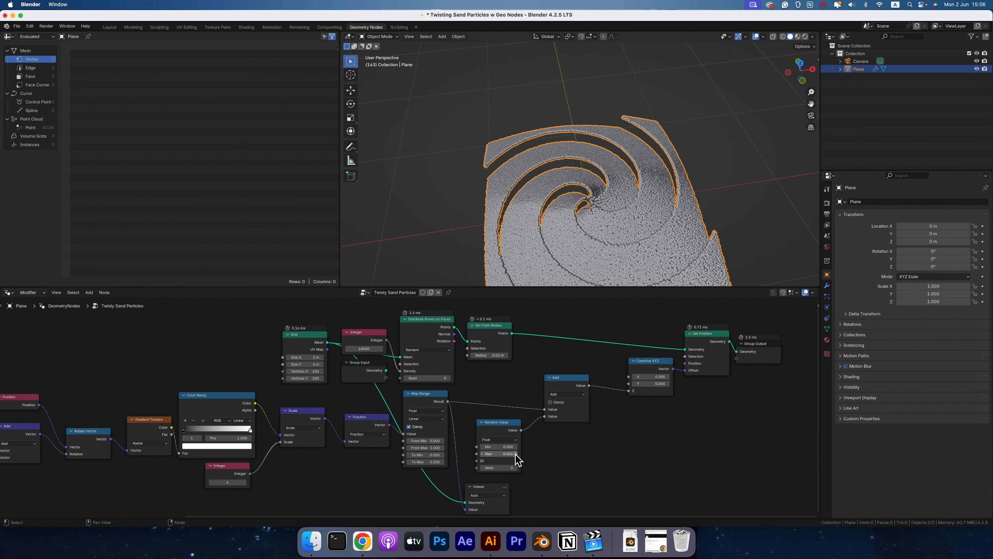
pyautogui.click(507, 454)
pyautogui.write('0.01')
pyautogui.press('Return')
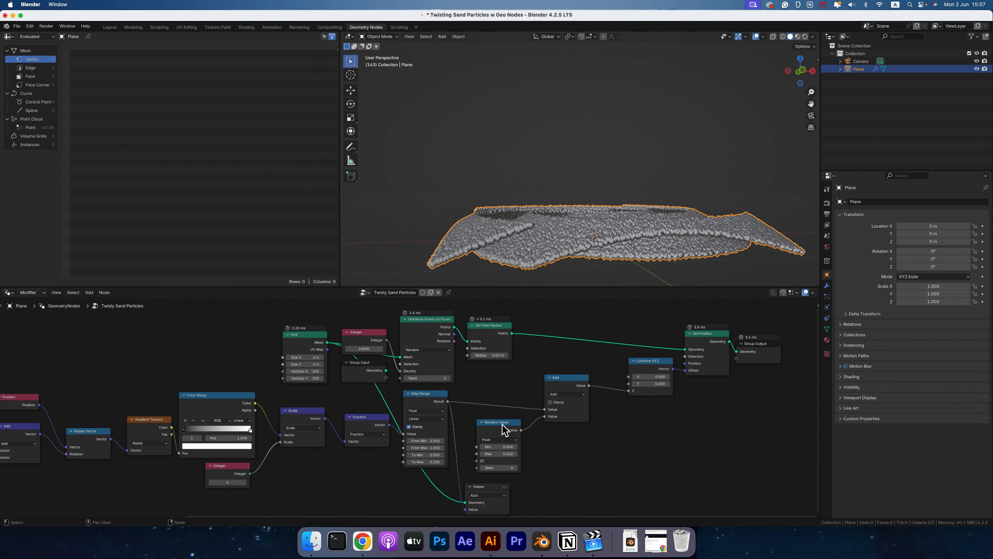
# Detach the Random Value, delete the Math Add node, and place the Combine XYZ beside the Map Range with Result feeding its Z.
pyautogui.moveTo(502, 425); pyautogui.dragTo(576, 454)
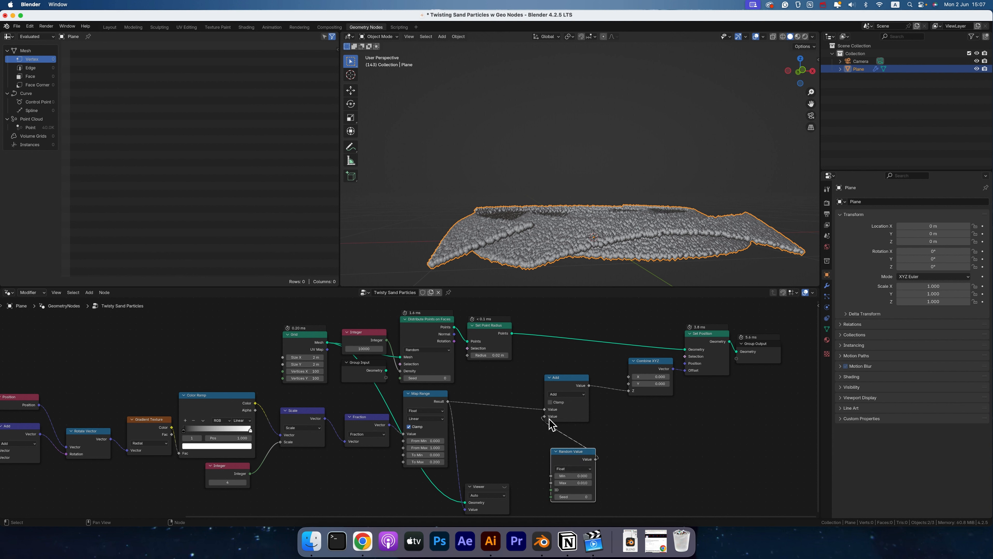
pyautogui.moveTo(545, 417); pyautogui.dragTo(571, 446)
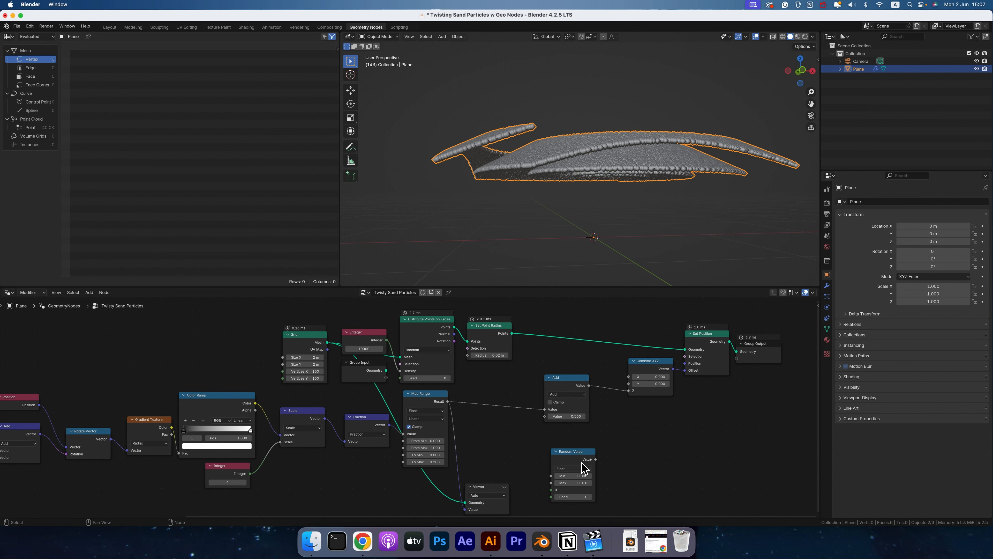
pyautogui.click(571, 386)
pyautogui.press('x')
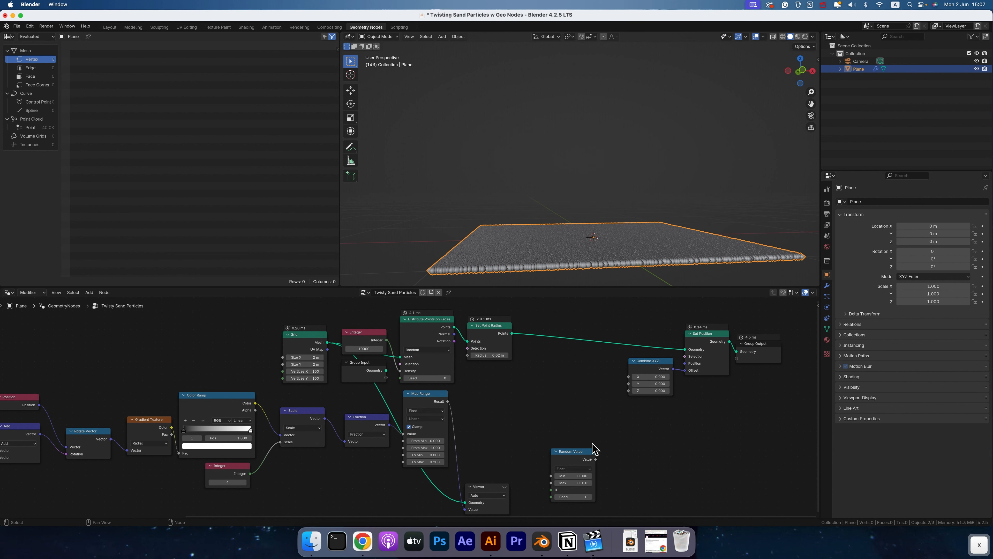
pyautogui.moveTo(659, 366); pyautogui.dragTo(467, 421)
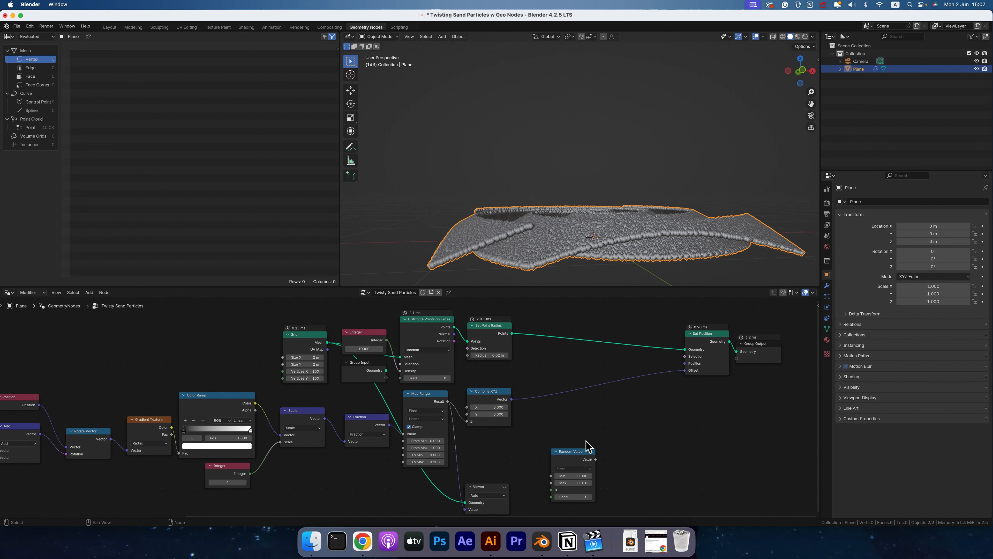
# Switch the Random Value node's data type from Float to Vector and place it below the Set Position link.
pyautogui.moveTo(578, 451); pyautogui.dragTo(616, 403)
pyautogui.click(557, 424)
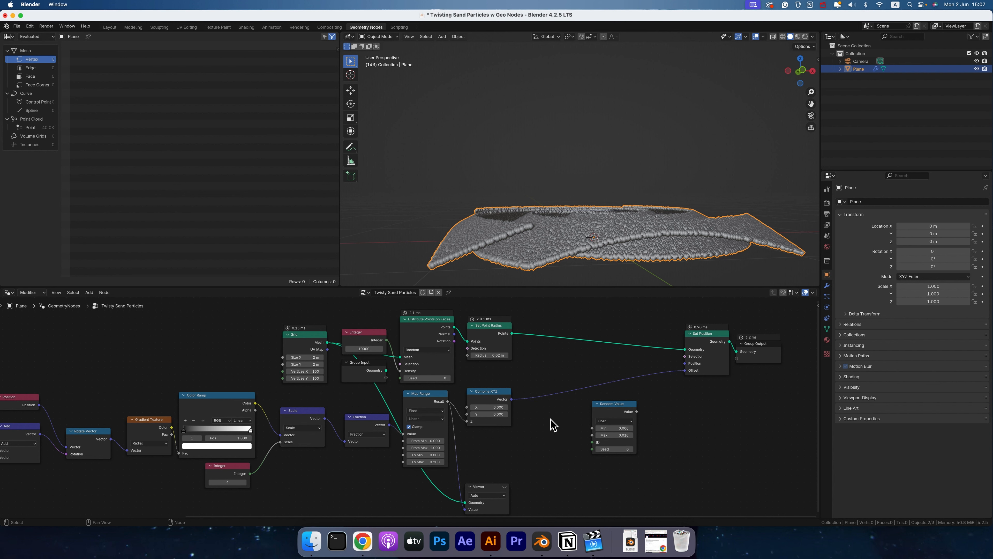
pyautogui.click(614, 421)
pyautogui.click(617, 451)
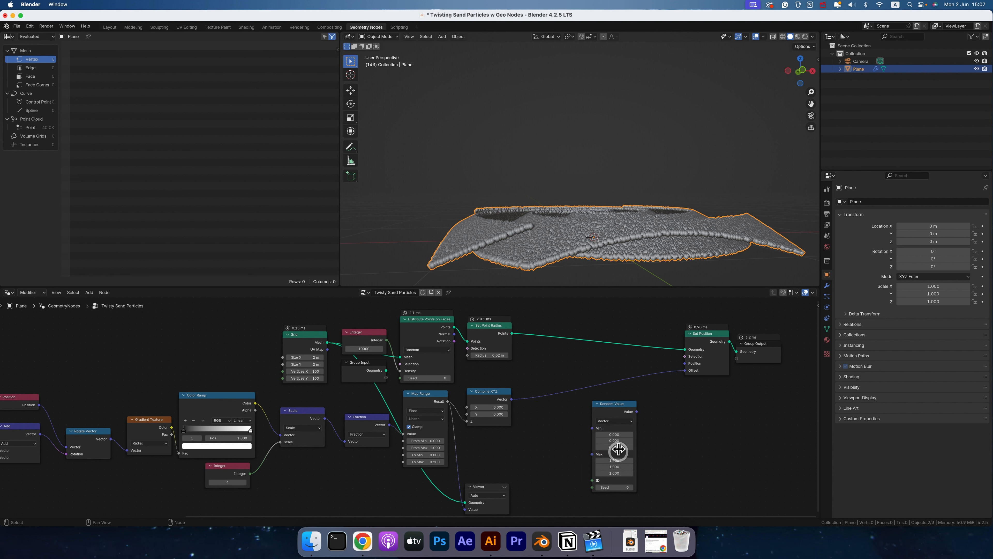
pyautogui.moveTo(616, 409); pyautogui.dragTo(612, 402)
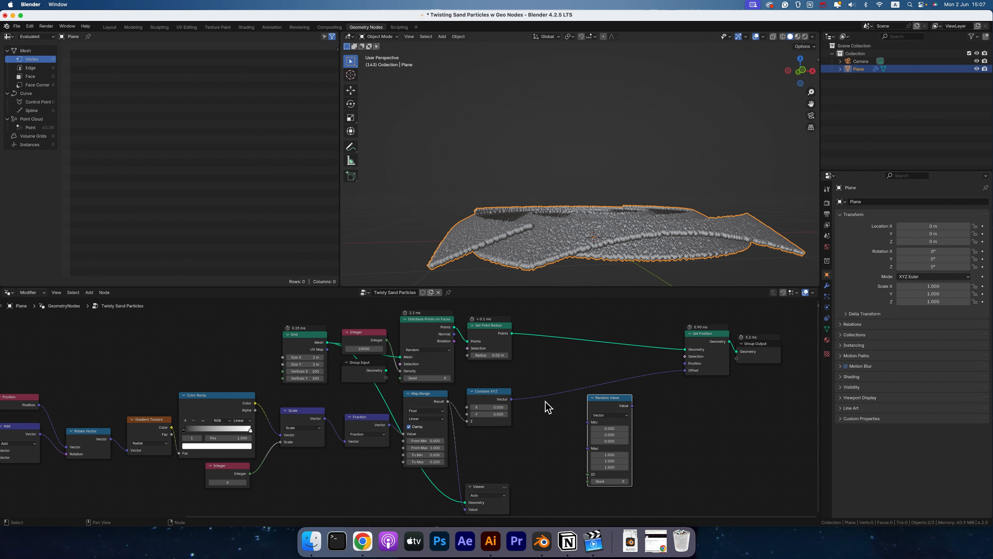
# Insert a Vector Math Add node between the Combine XYZ and Set Position's Offset, with the Random Value as its second input.
pyautogui.click(513, 398)
pyautogui.moveTo(514, 398); pyautogui.dragTo(583, 378)
pyautogui.write('add')
pyautogui.press('Return')
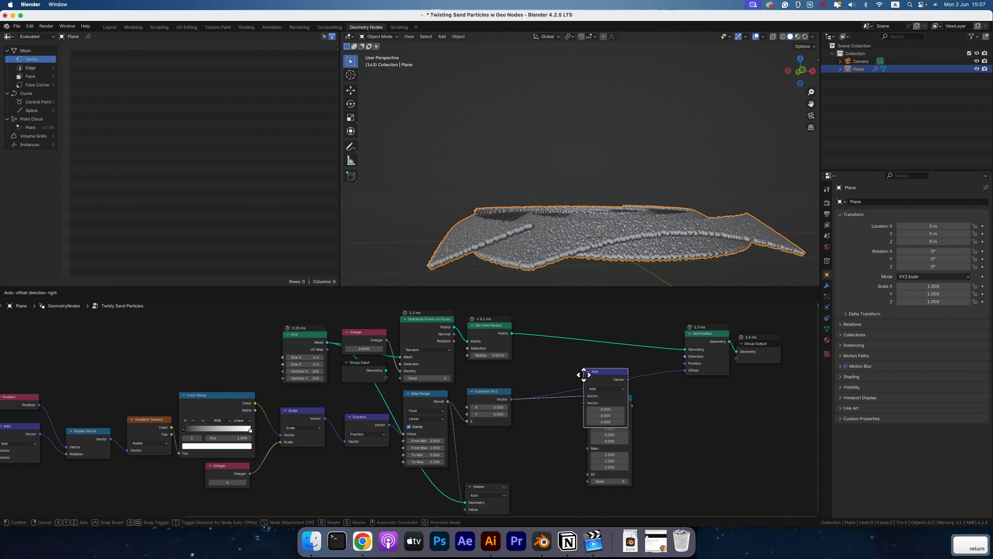
pyautogui.click(621, 365)
pyautogui.moveTo(606, 397); pyautogui.dragTo(684, 371)
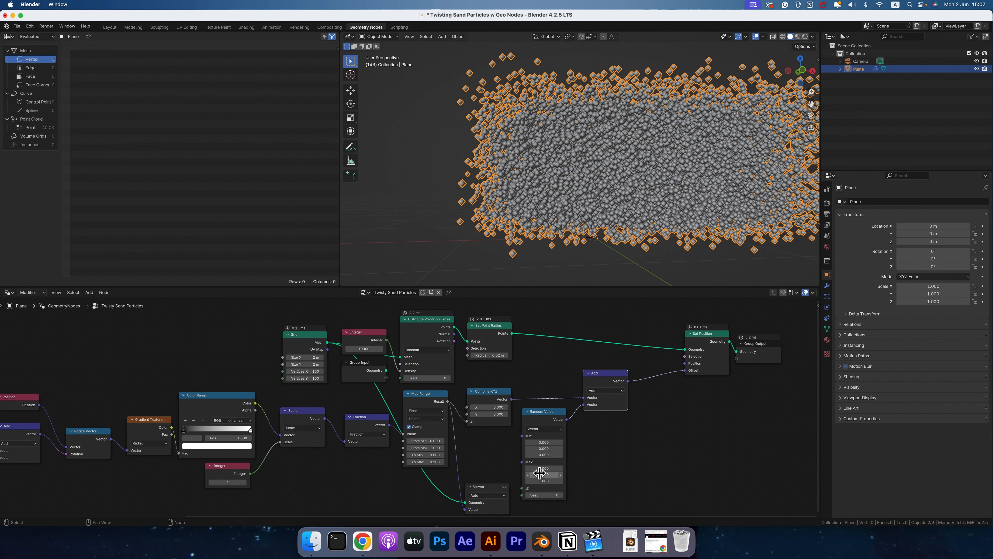
# Set the Random Value's Max to 0.005 in X and Y and 0.01 in Z, and inspect the spiral from above.
pyautogui.click(538, 481)
pyautogui.write('0.01')
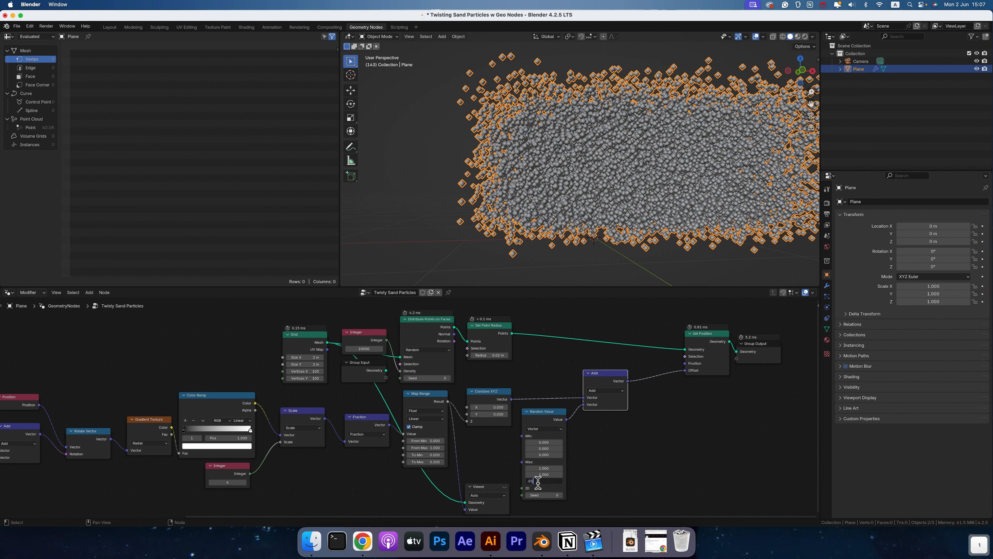
pyautogui.press('Return')
pyautogui.moveTo(539, 468); pyautogui.dragTo(539, 474)
pyautogui.write('.')
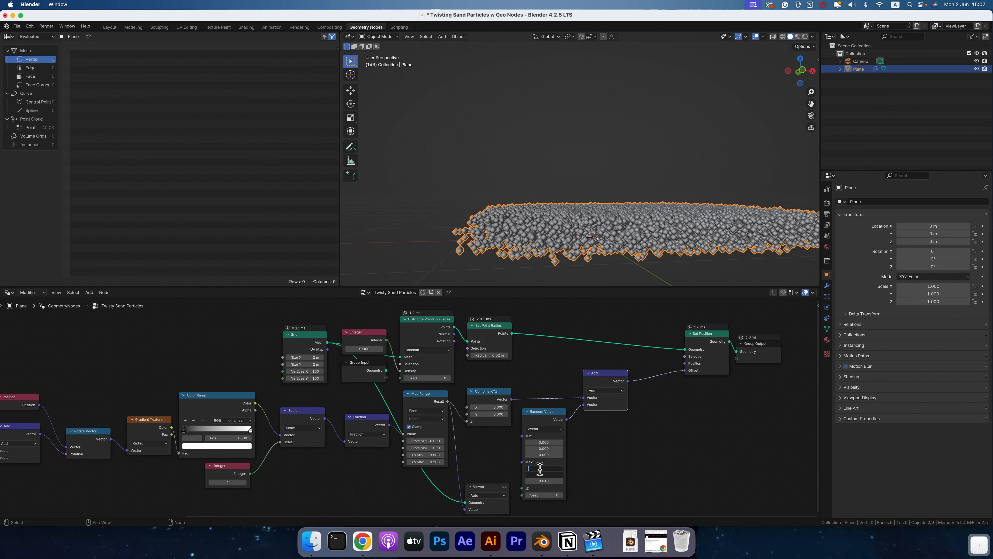
pyautogui.write('005')
pyautogui.press('Return')
pyautogui.scroll(-10, 533, 210)
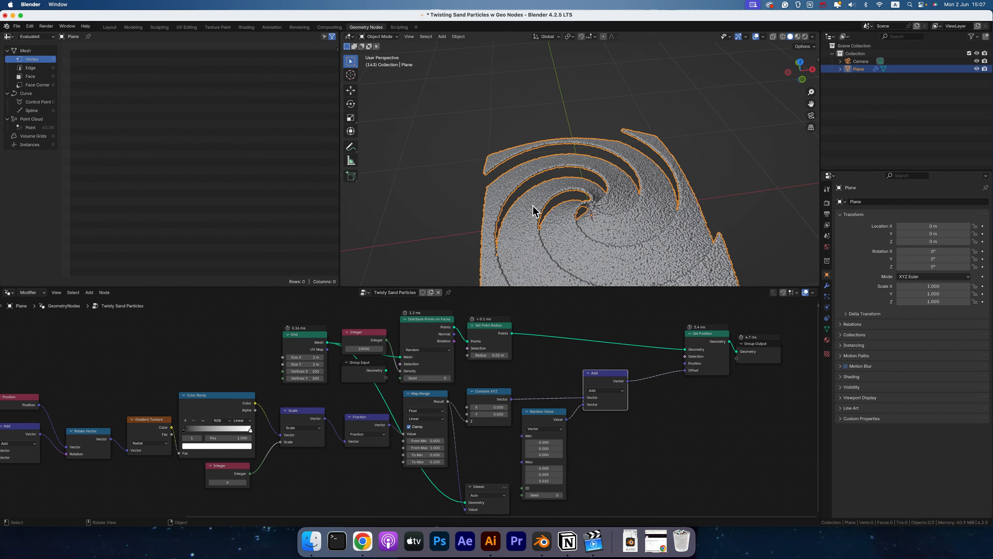
pyautogui.scroll(-5, 534, 211)
pyautogui.press('7')
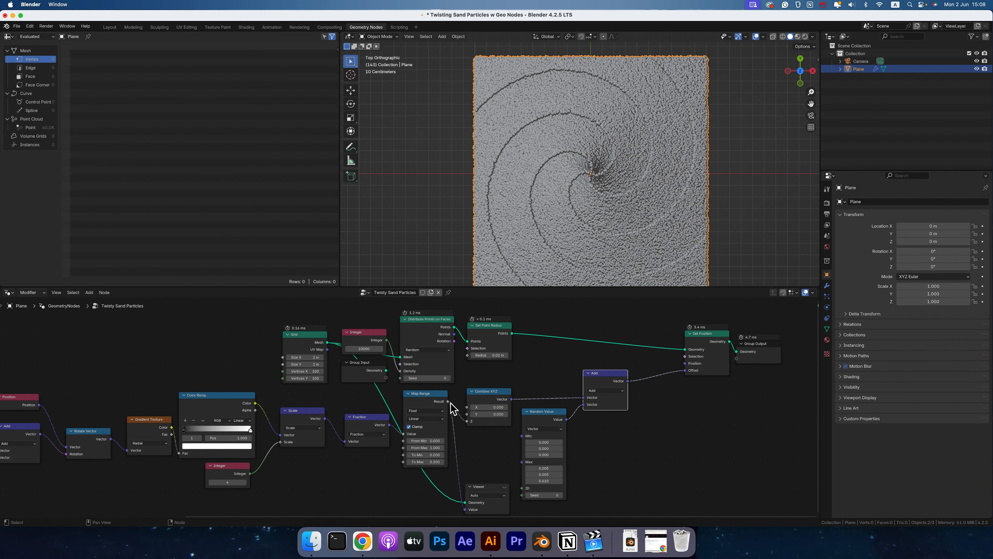
# Bypass the Add node to compare, restore its link to Set Position's Offset, and set the Random Value's Max X and Y to 0.01.
pyautogui.moveTo(448, 401); pyautogui.dragTo(688, 371)
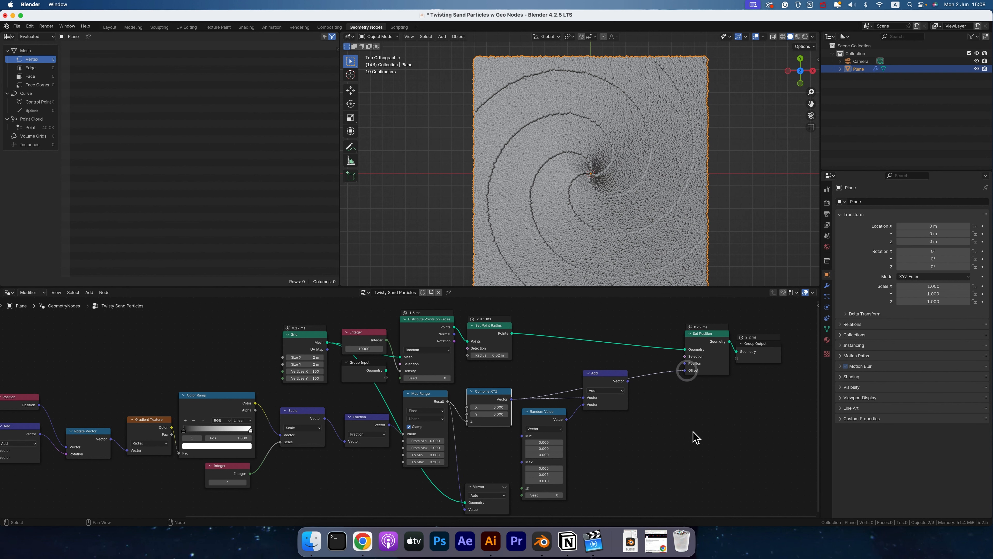
pyautogui.moveTo(628, 381); pyautogui.dragTo(684, 370)
pyautogui.doubleClick(544, 469)
pyautogui.write('0.01')
pyautogui.press('Tab')
pyautogui.write('0.01')
pyautogui.press('Return')
pyautogui.scroll(-10, 605, 230)
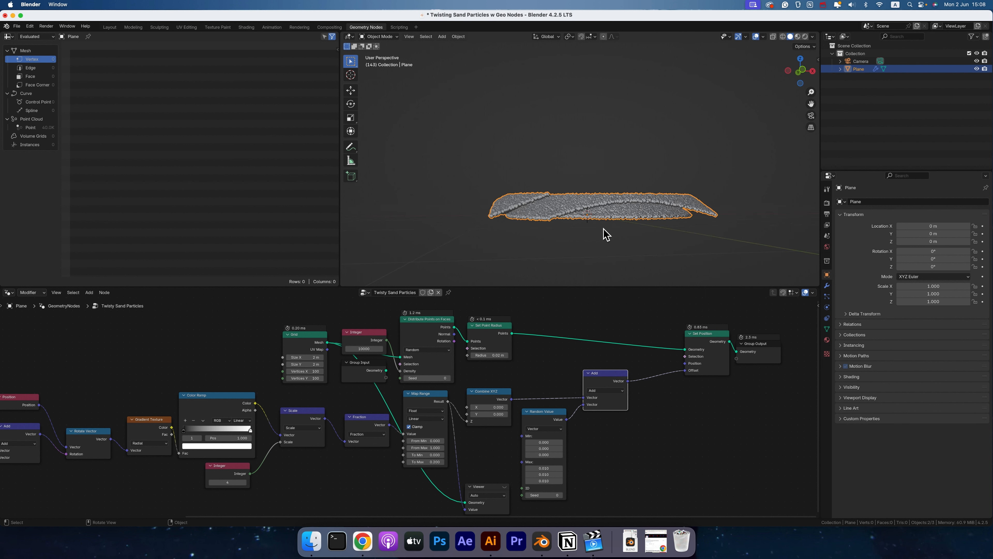
pyautogui.press('KP_7')
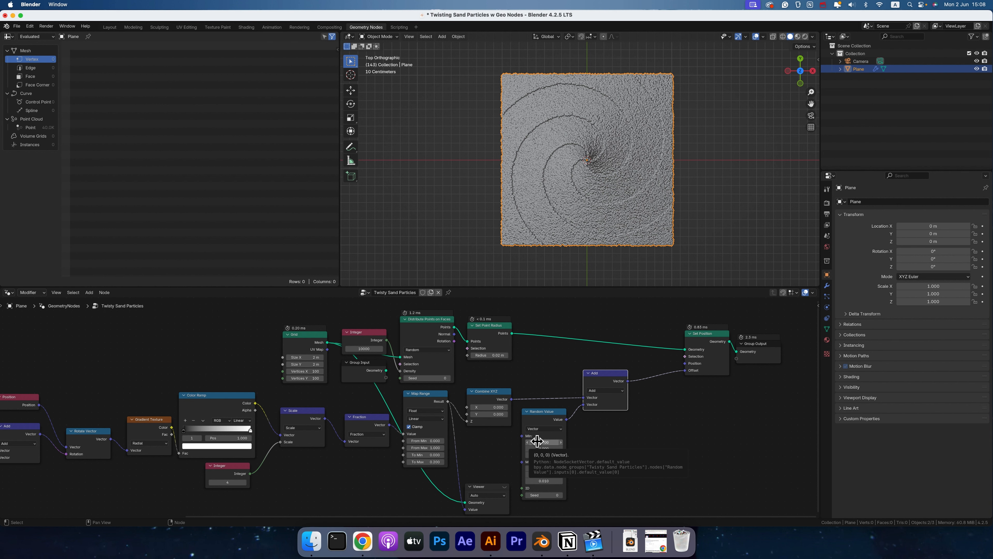
pyautogui.click(538, 442)
pyautogui.write('-')
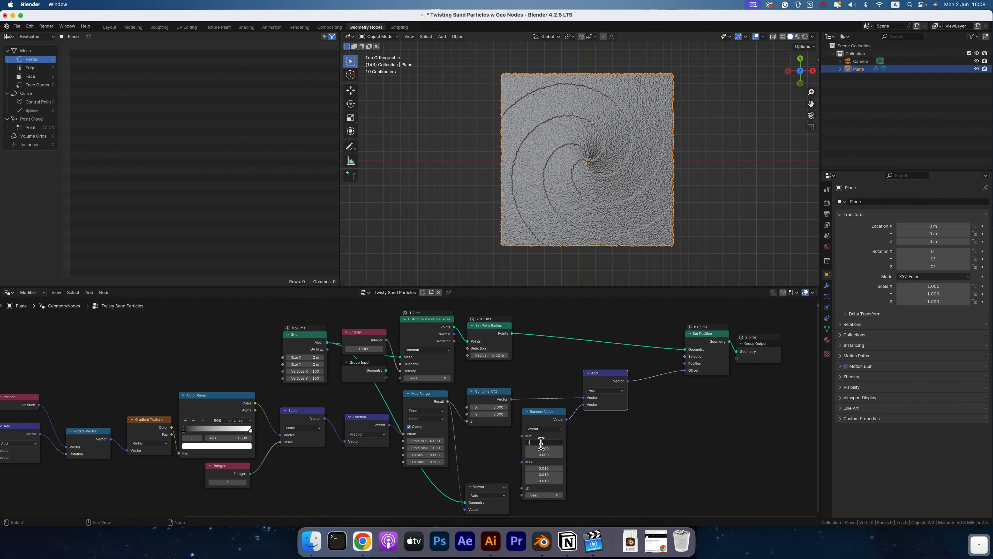
pyautogui.click(619, 471)
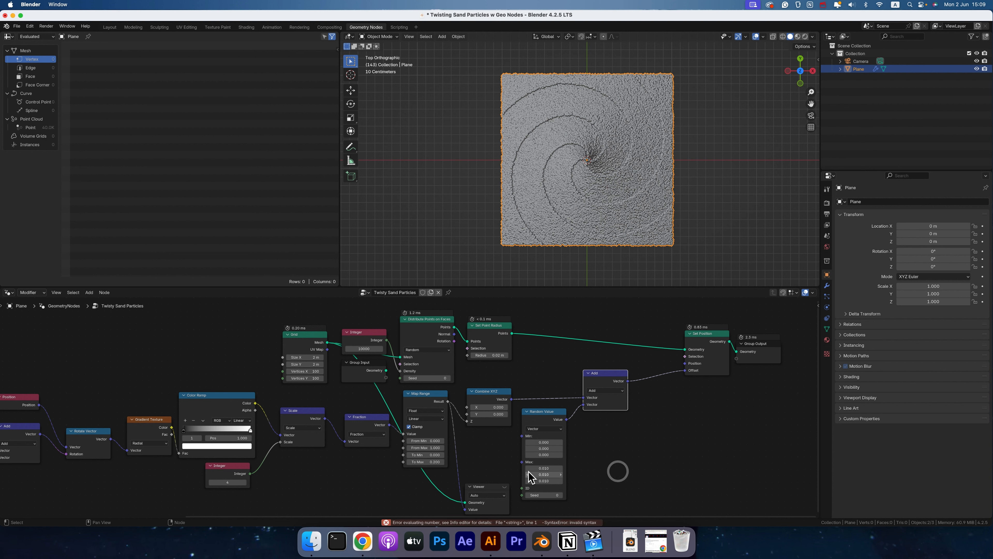
# Try Random Value limits of 1 for Max X and Y and -1 for Min X and Y.
pyautogui.moveTo(537, 467); pyautogui.dragTo(537, 473)
pyautogui.write('1')
pyautogui.press('Return')
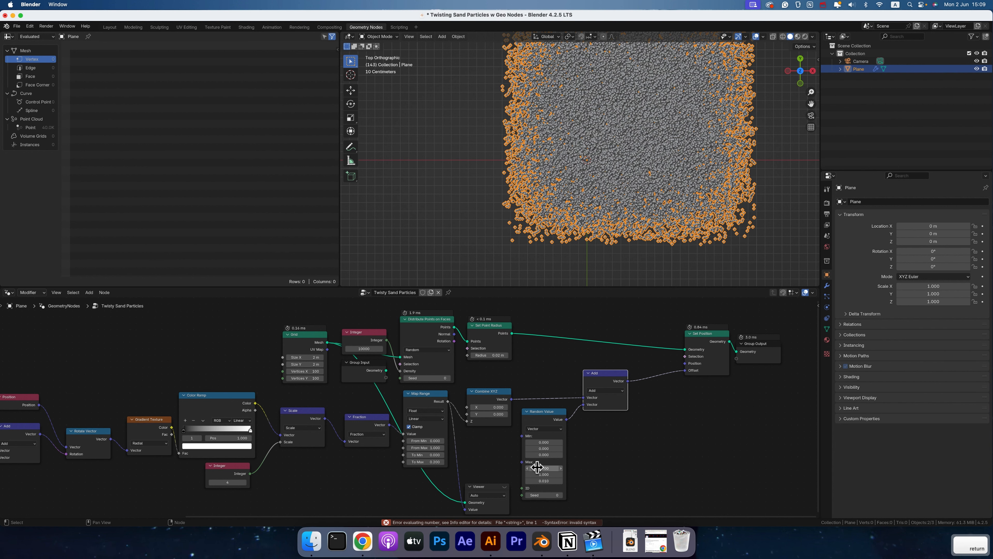
pyautogui.scroll(-4, 603, 164)
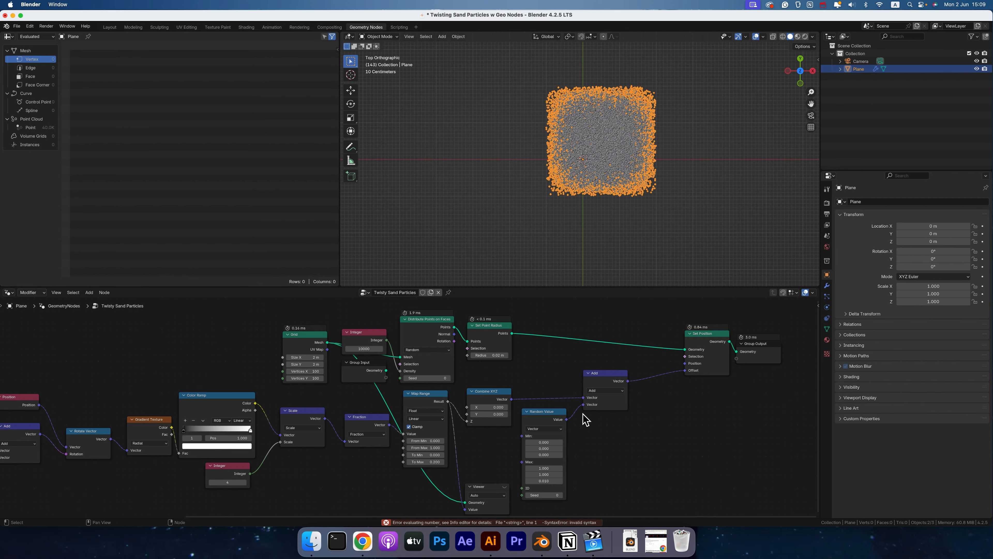
pyautogui.moveTo(538, 441); pyautogui.dragTo(539, 448)
pyautogui.write('-1')
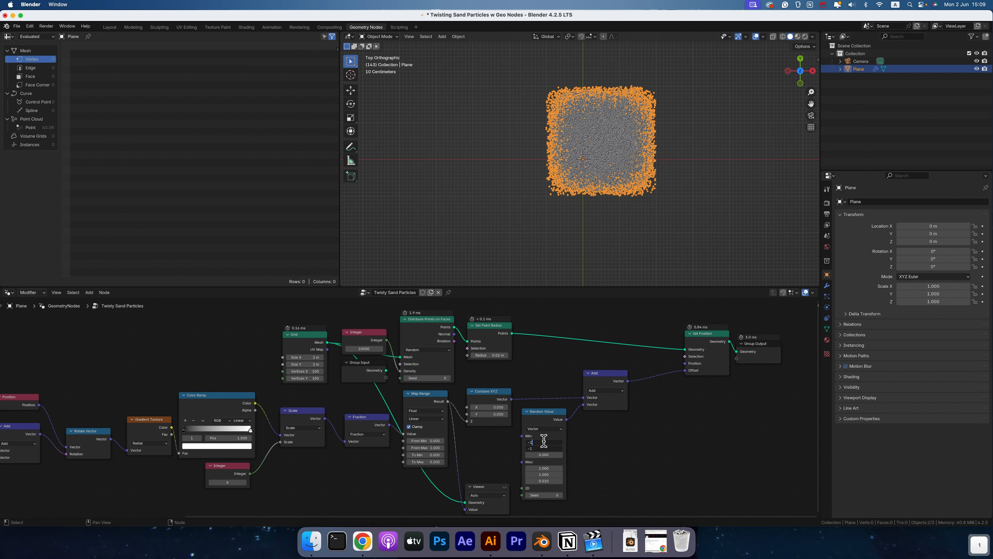
pyautogui.press('Return')
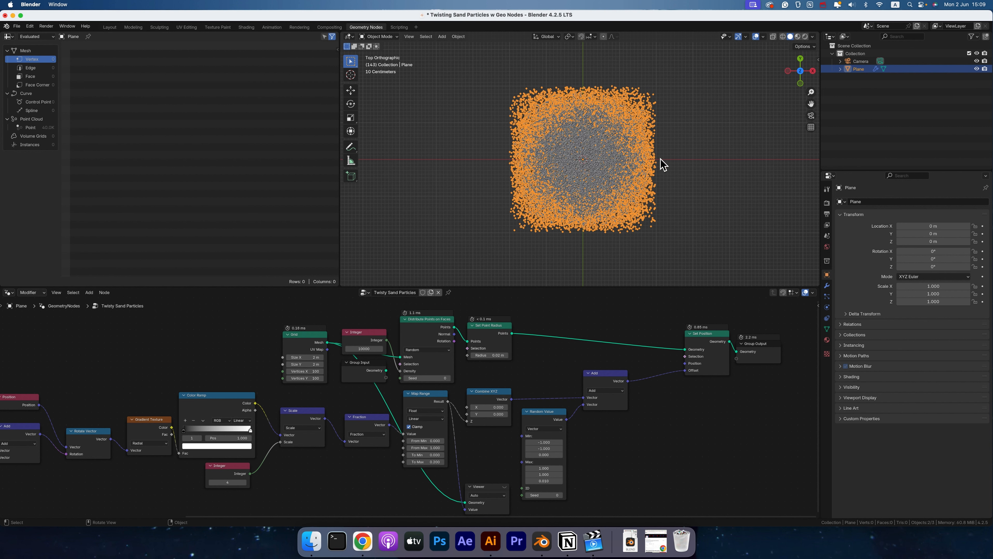
# Try a Random Value Min of -0.1 and Max of 0.1 in X and Y, and play the animation to check it.
pyautogui.moveTo(544, 443); pyautogui.dragTo(543, 448)
pyautogui.write('-')
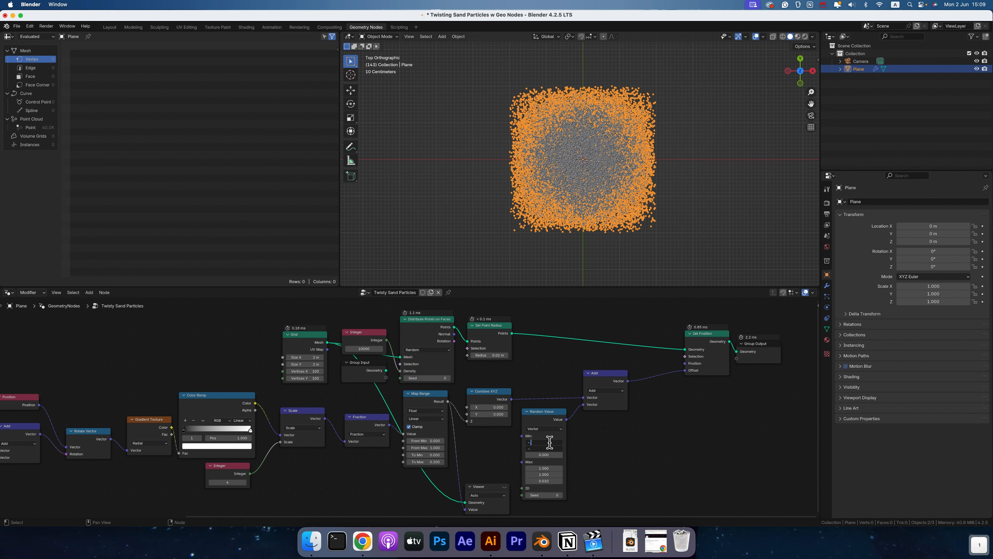
pyautogui.write('0.1')
pyautogui.press('Return')
pyautogui.moveTo(549, 474); pyautogui.dragTo(549, 468)
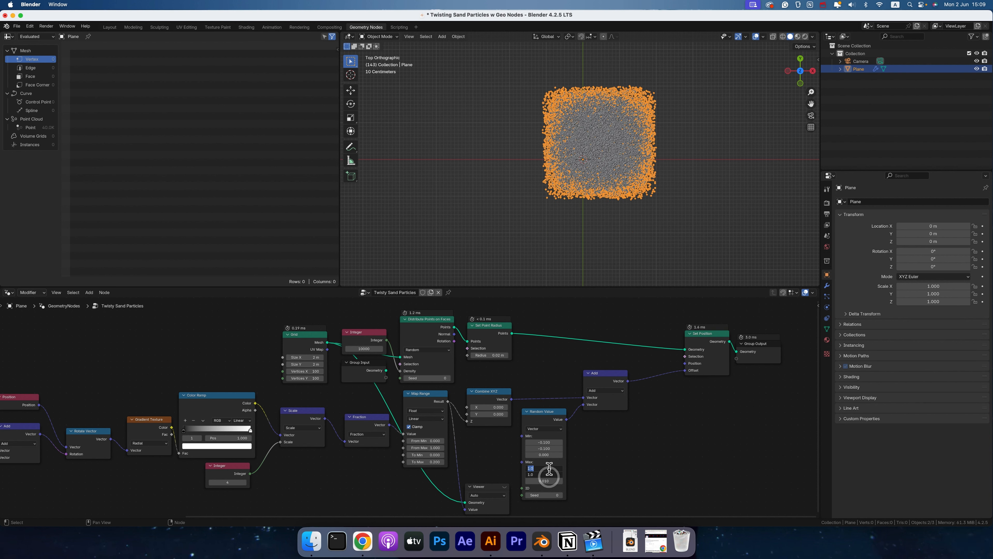
pyautogui.write('.1')
pyautogui.press('Return')
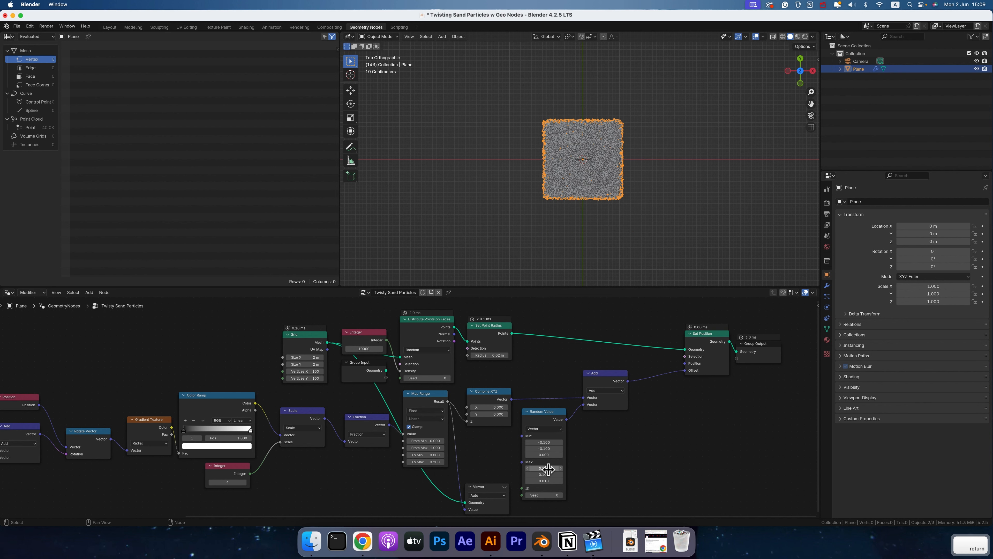
pyautogui.scroll(5, 570, 174)
pyautogui.scroll(-3, 570, 174)
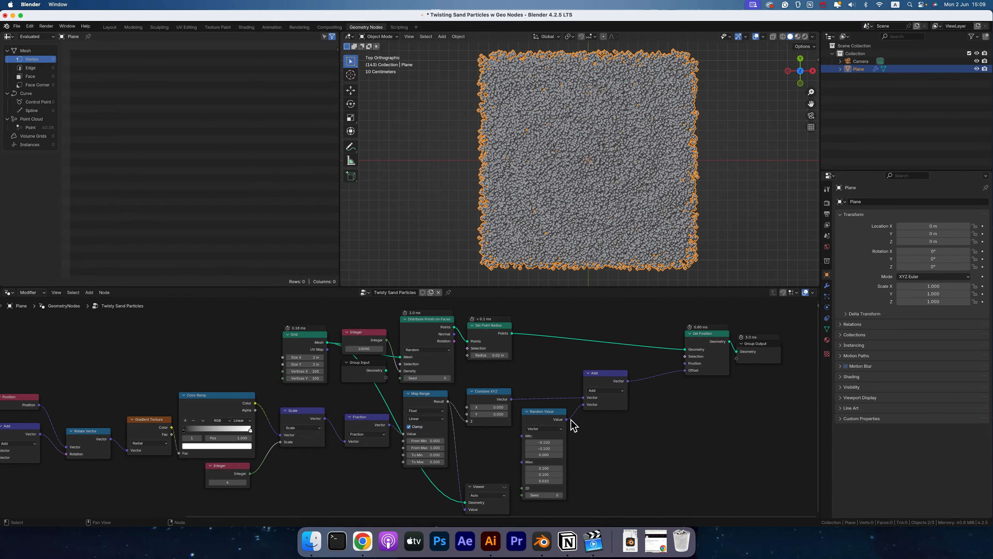
pyautogui.press('space')
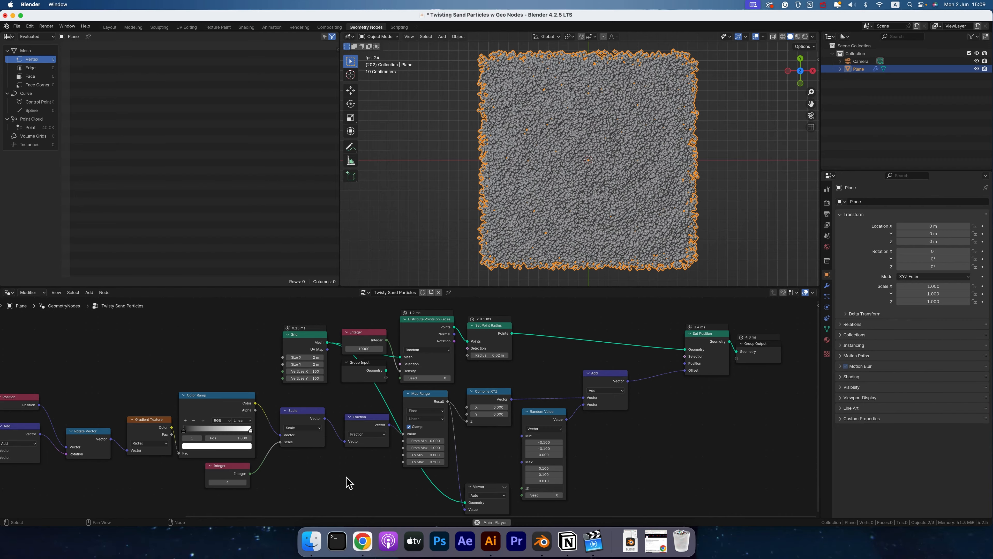
pyautogui.scroll(-5, 497, 267)
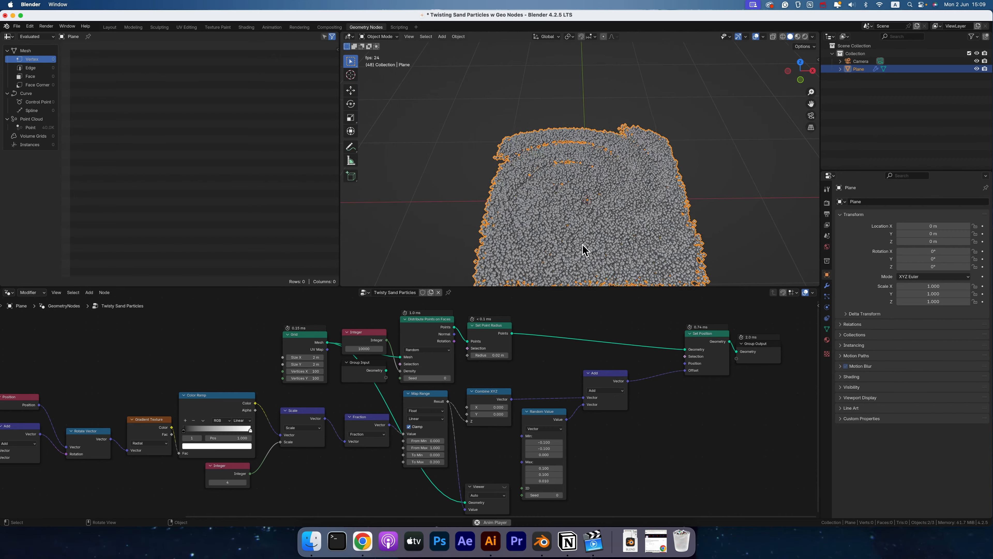
pyautogui.scroll(-5, 582, 247)
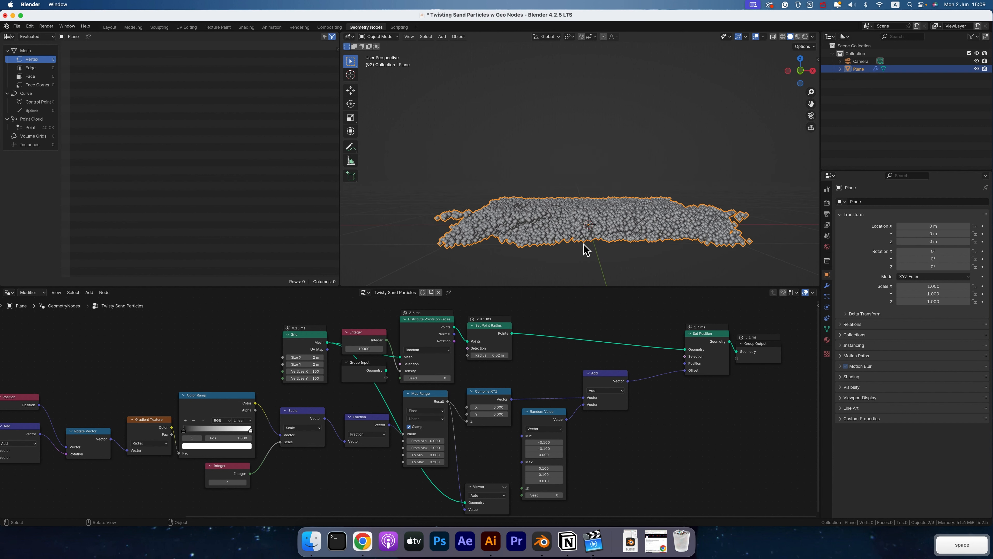
# Set the Random Value's Min X and Y to -0.01 while viewing the particles from the top.
pyautogui.press('KP_7')
pyautogui.click(549, 441)
pyautogui.write('-')
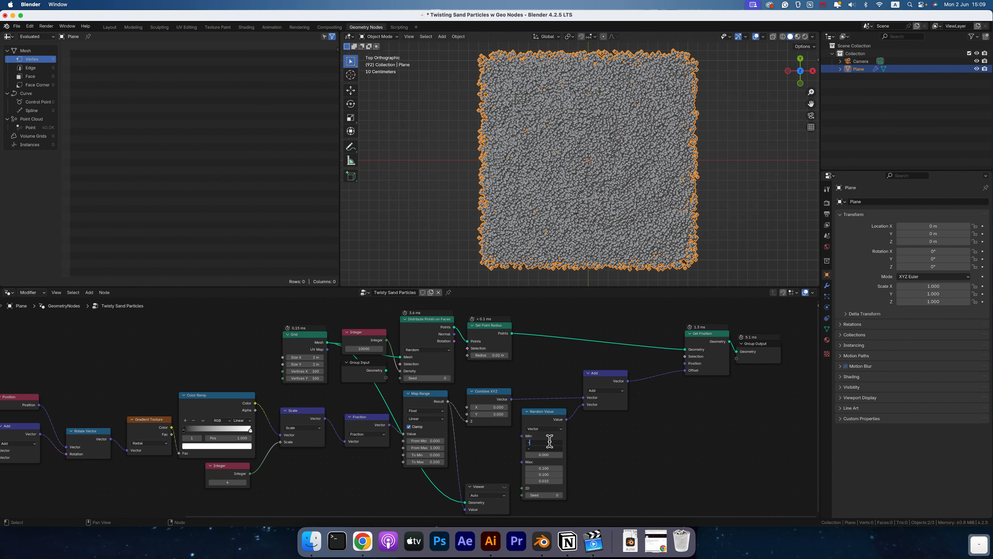
pyautogui.write('0.1')
pyautogui.press('Return')
pyautogui.click(549, 441)
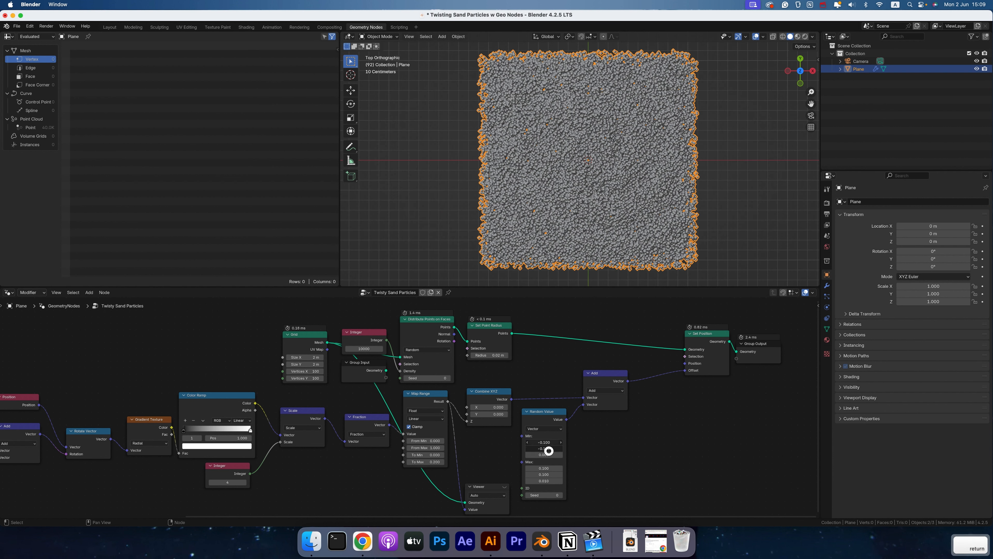
pyautogui.write('-0.01')
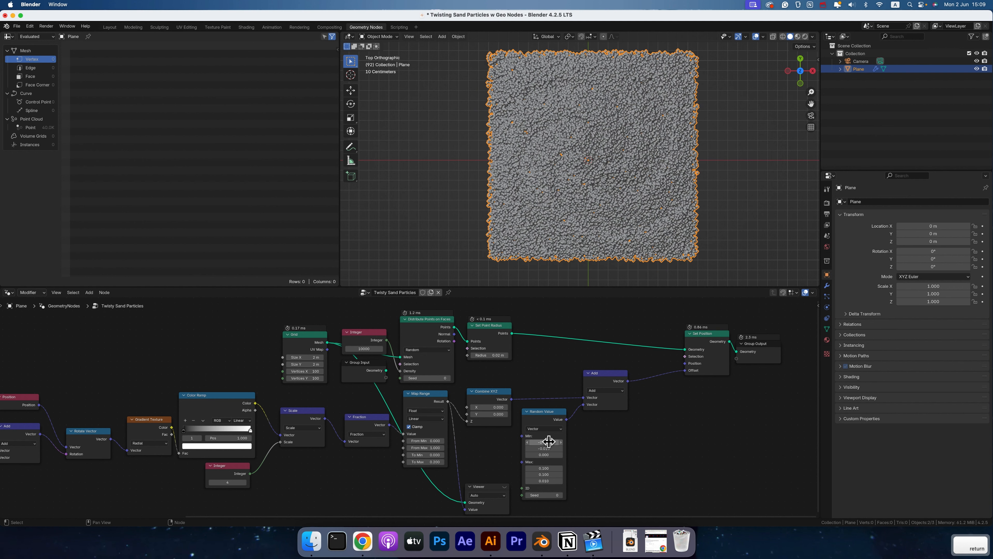
pyautogui.press('Return')
# Set all three Random Value Max components to 0.01 and play the animation to inspect the spiral relief.
pyautogui.click(547, 468)
pyautogui.write('.01')
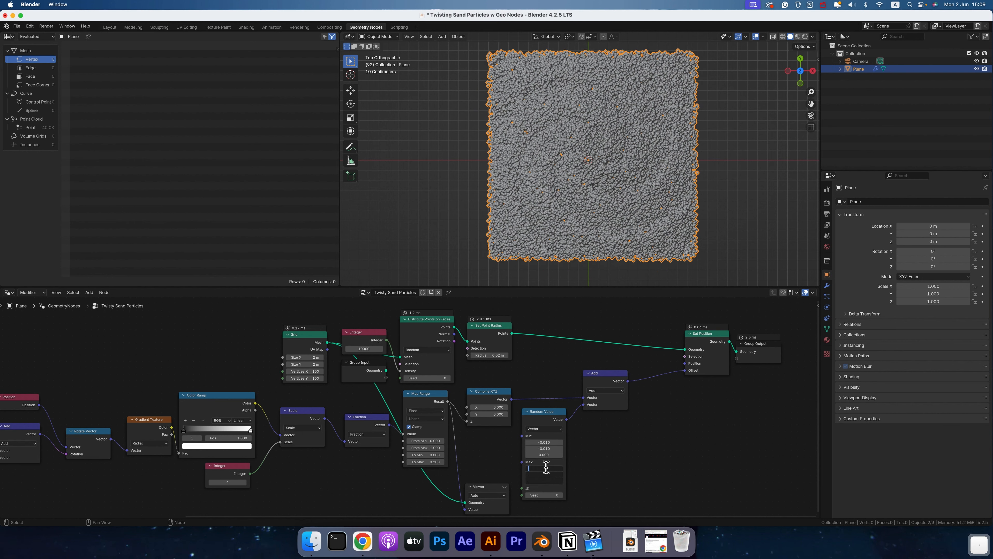
pyautogui.press('Return')
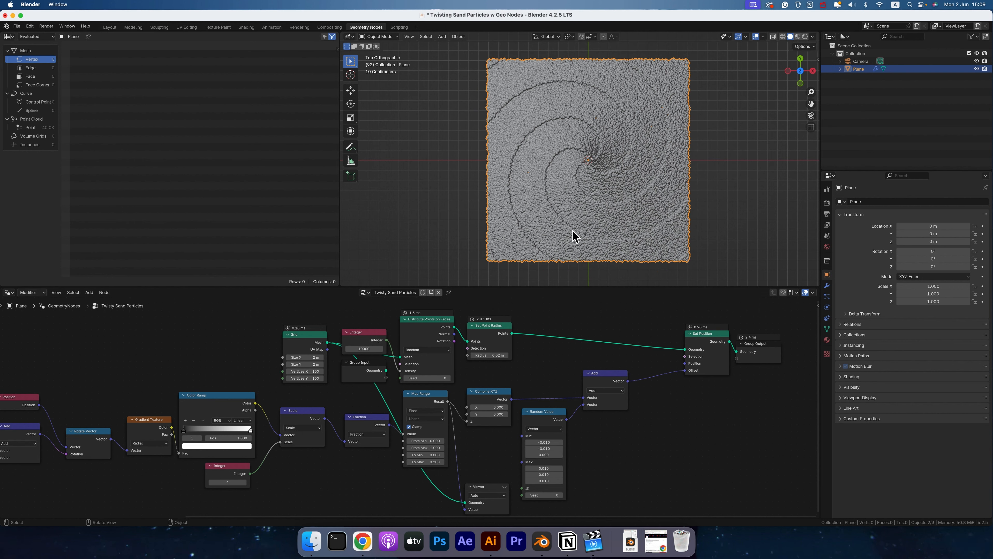
pyautogui.scroll(-8, 573, 230)
pyautogui.press('space')
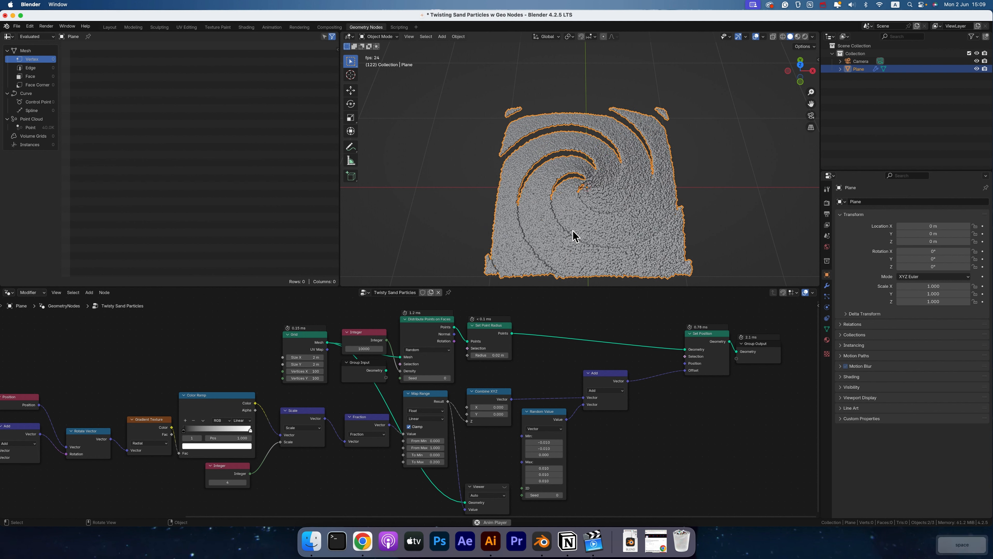
pyautogui.scroll(-5, 573, 235)
pyautogui.scroll(-4, 574, 230)
pyautogui.press('space')
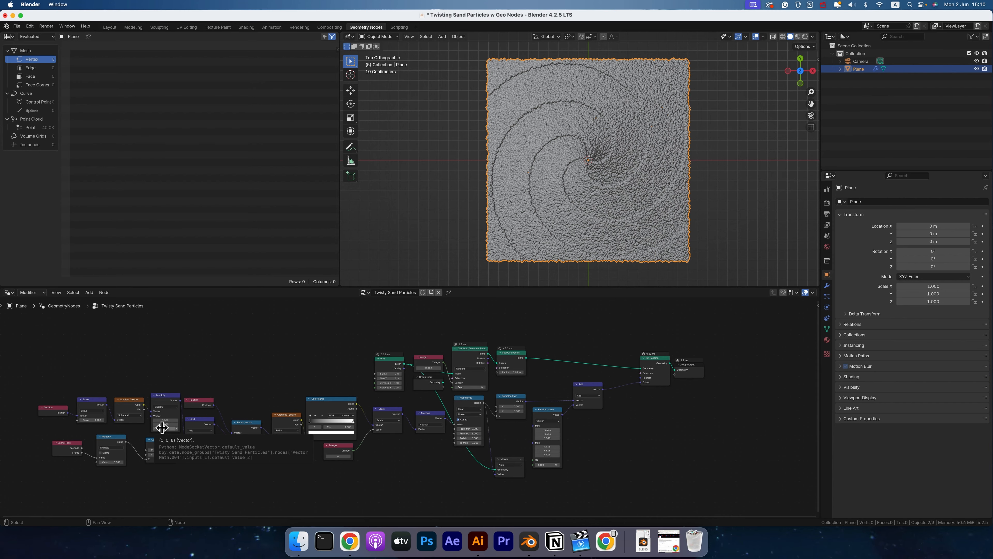
# Raise the Z factor of the vector Multiply after the first Gradient Texture, and shift the Scene Time, Multiply and Combine XYZ group aside.
pyautogui.moveTo(162, 427); pyautogui.dragTo(203, 426)
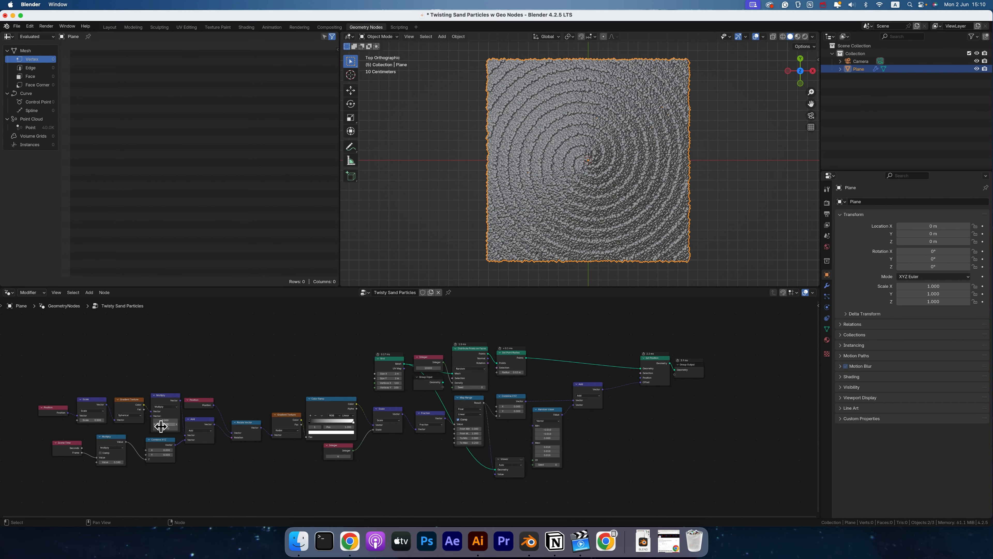
pyautogui.keyDown('shift'); pyautogui.click(55, 442); pyautogui.keyUp('shift')
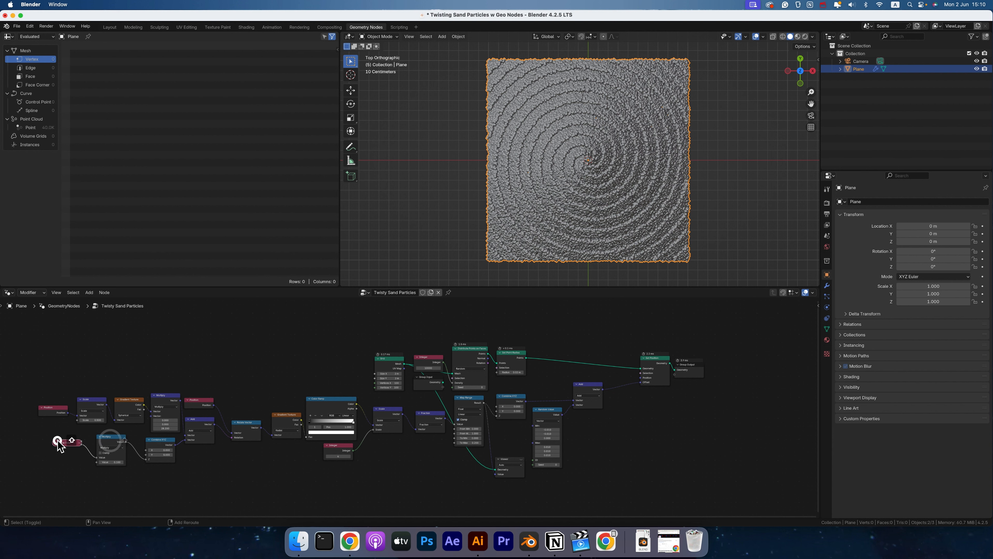
pyautogui.moveTo(156, 439); pyautogui.dragTo(118, 439)
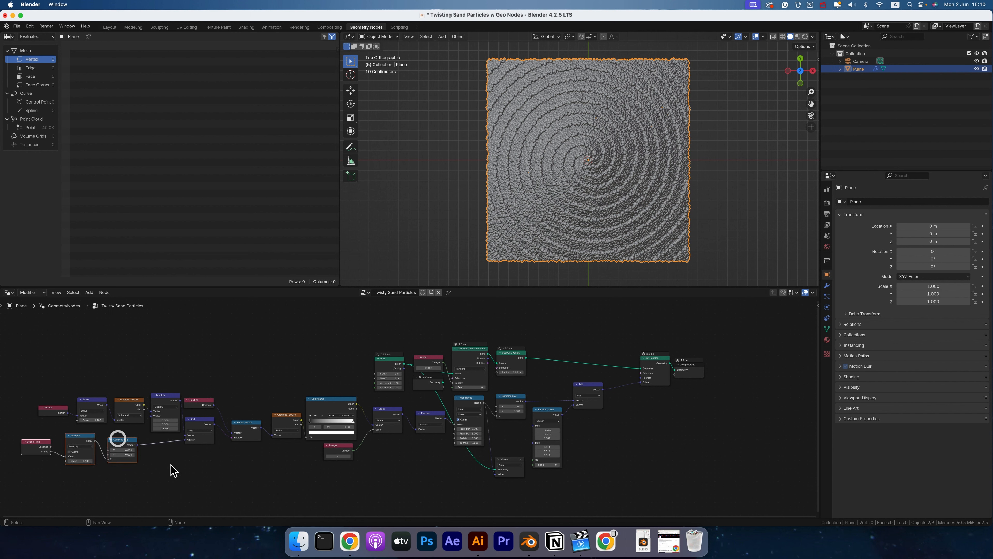
pyautogui.click(176, 468)
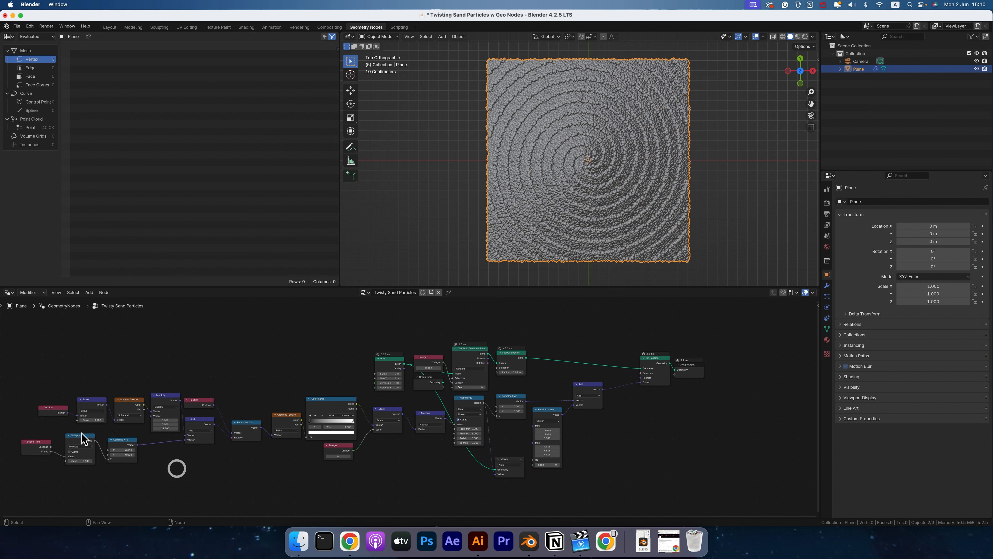
# Duplicate the Scene Time, Multiply and Combine XYZ nodes below, link the copy to the vector Multiply's second input, and play the animation.
pyautogui.moveTo(14, 434); pyautogui.dragTo(159, 450)
pyautogui.hotkey('shift', 'd')
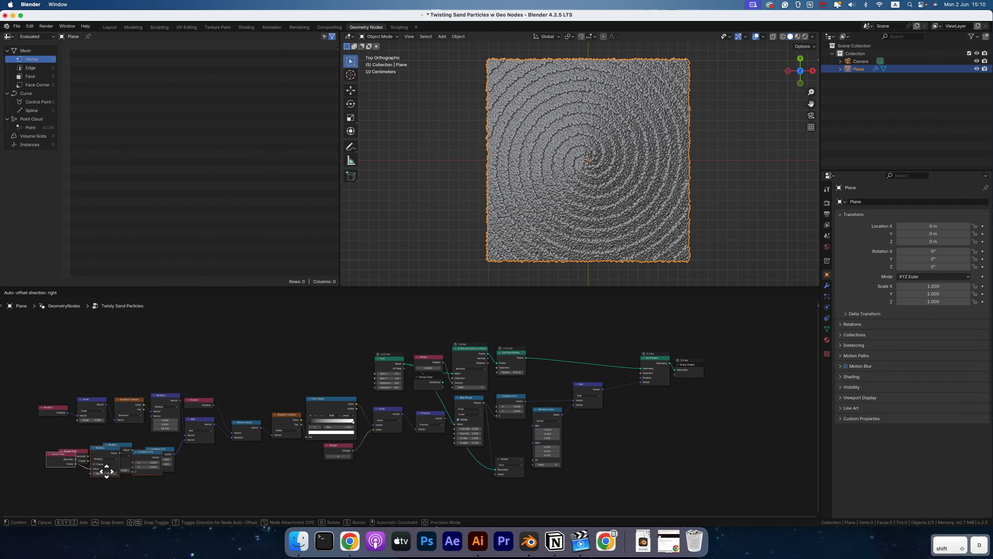
pyautogui.click(117, 487)
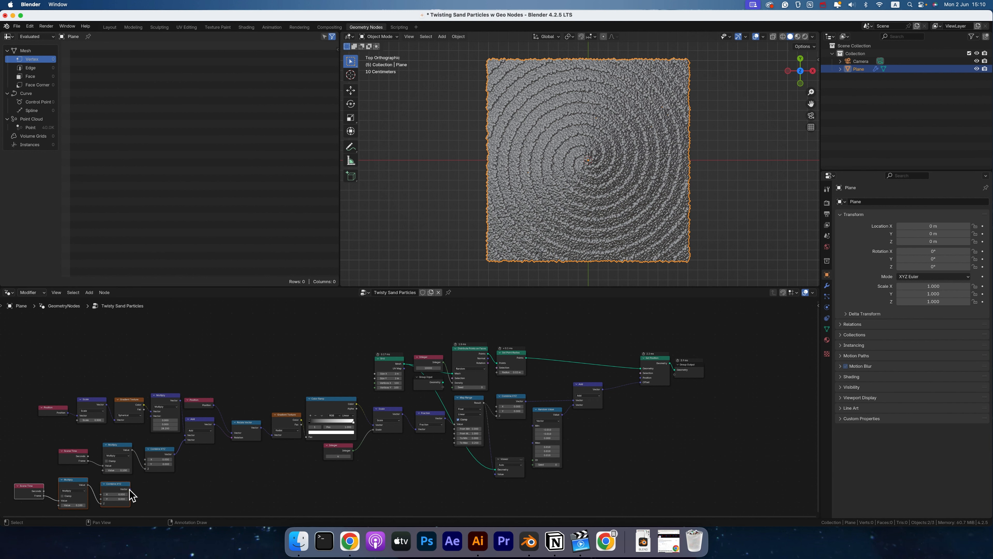
pyautogui.moveTo(130, 489); pyautogui.dragTo(152, 415)
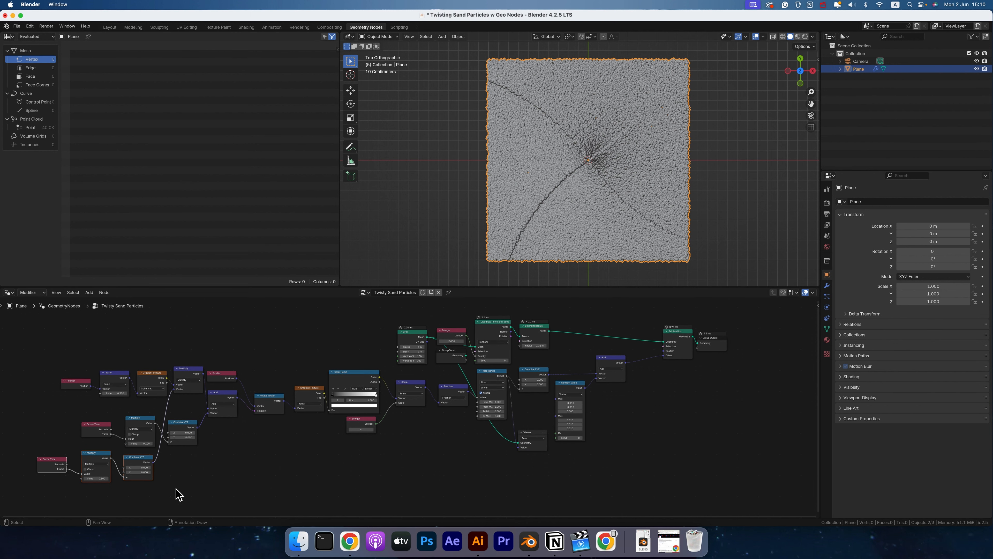
pyautogui.press('space')
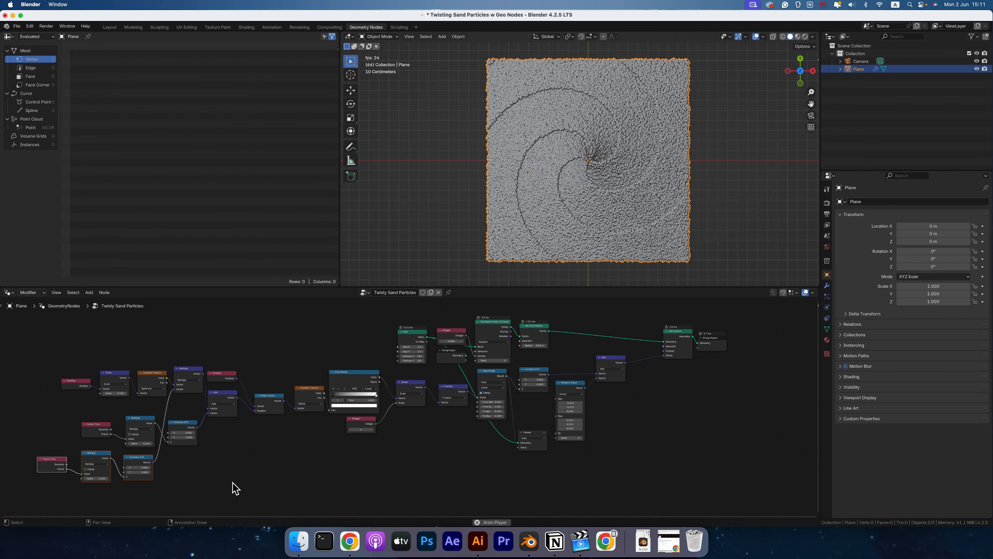
# Stop the animation, unlink the duplicated Combine XYZ from the vector Multiply, and delete the duplicated Scene Time, Multiply and Combine XYZ nodes.
pyautogui.scroll(-10, 598, 203)
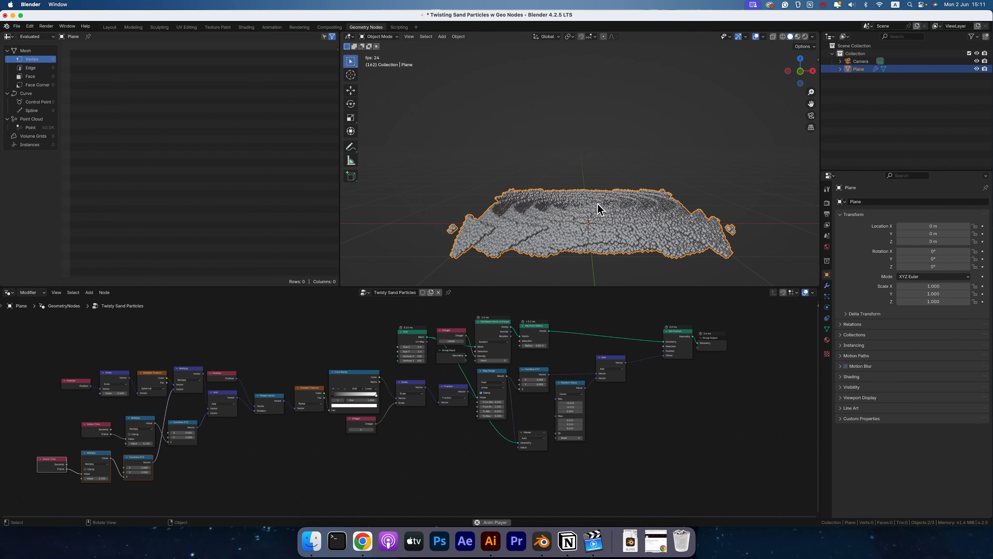
pyautogui.press('space')
pyautogui.moveTo(175, 390); pyautogui.dragTo(170, 415)
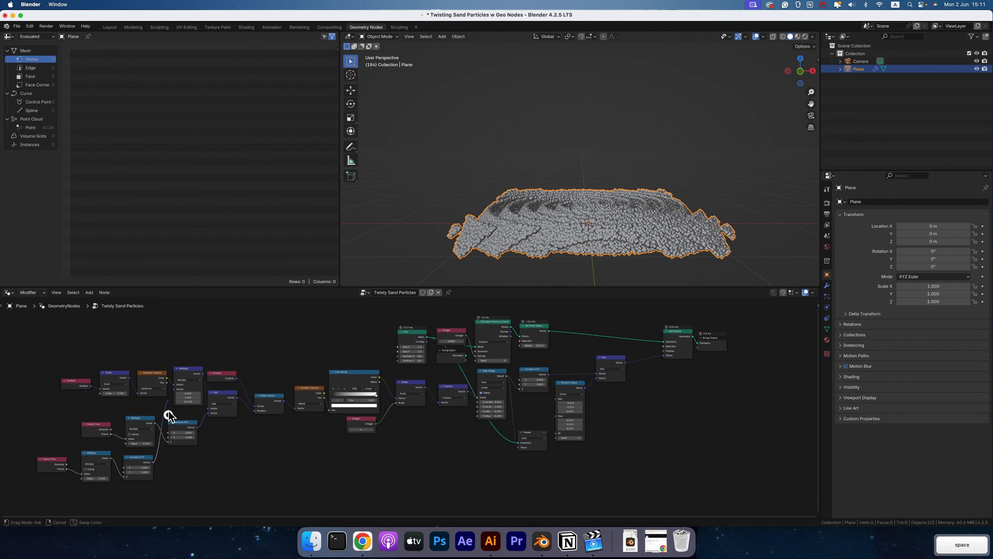
pyautogui.moveTo(17, 455); pyautogui.dragTo(209, 470)
pyautogui.press('x')
# Set the Z factor of the vector Multiply after the first Gradient Texture to 6 and save the file.
pyautogui.moveTo(251, 450); pyautogui.dragTo(218, 469, button='middle')
pyautogui.moveTo(548, 137); pyautogui.dragTo(549, 196, button='middle')
pyautogui.press('space')
pyautogui.press('space')
pyautogui.doubleClick(153, 420)
pyautogui.write('6')
pyautogui.press('Return')
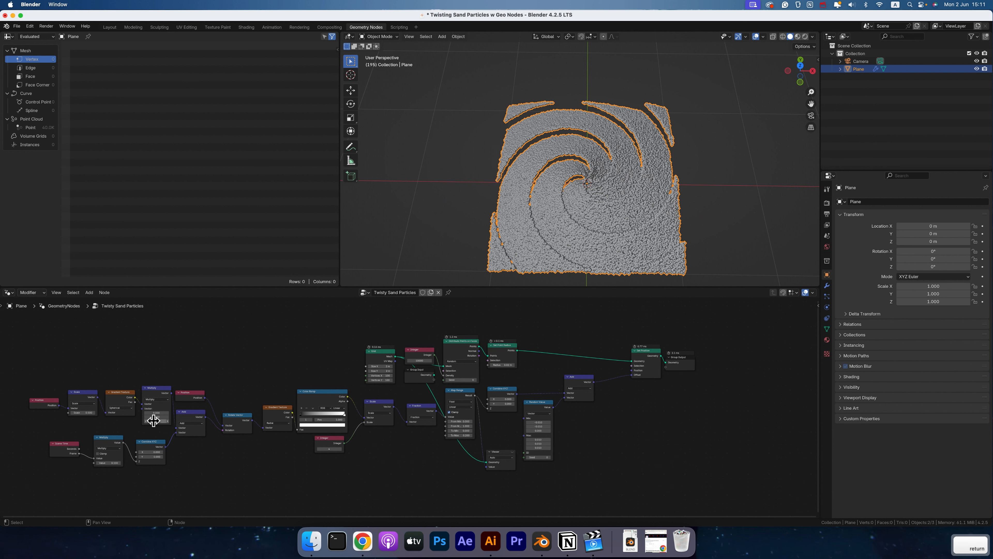
pyautogui.press('super+s')
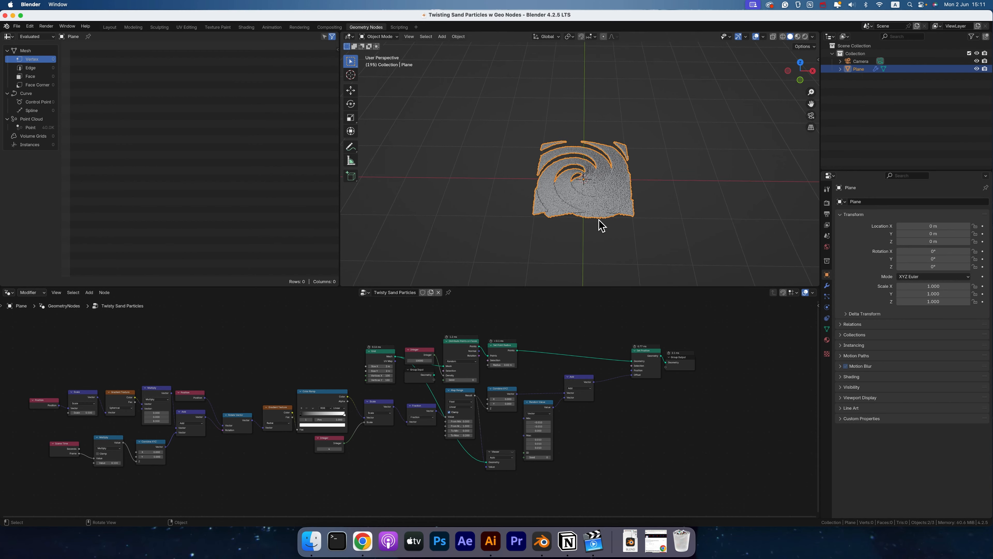
# Group the second Gradient Texture, Color Ramp, Integer, Scale and Fraction nodes in a frame and move it below the node chain.
pyautogui.hscroll(5, 599, 221)
pyautogui.hscroll(-5, 599, 222)
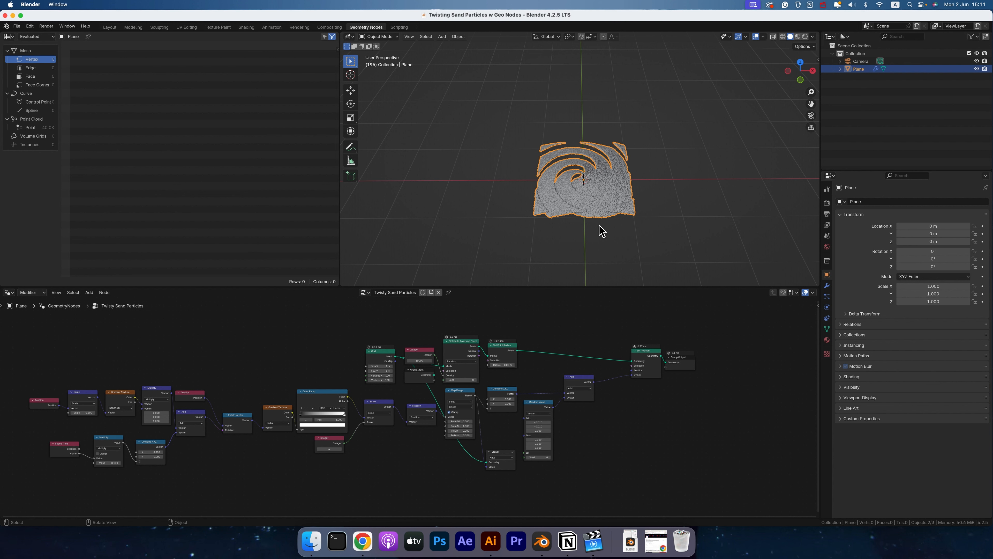
pyautogui.click(280, 411)
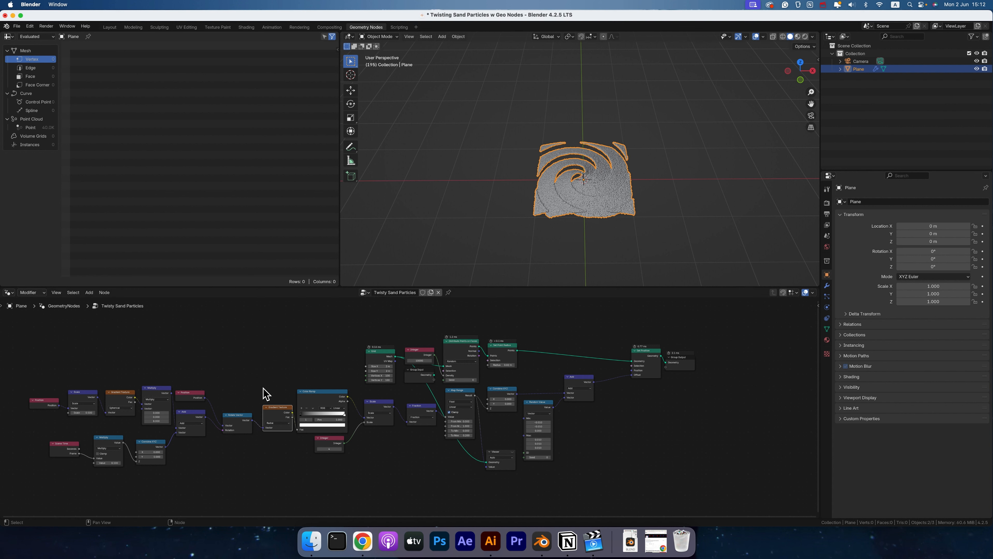
pyautogui.moveTo(263, 389); pyautogui.dragTo(430, 432)
pyautogui.scroll(-3, 438, 454)
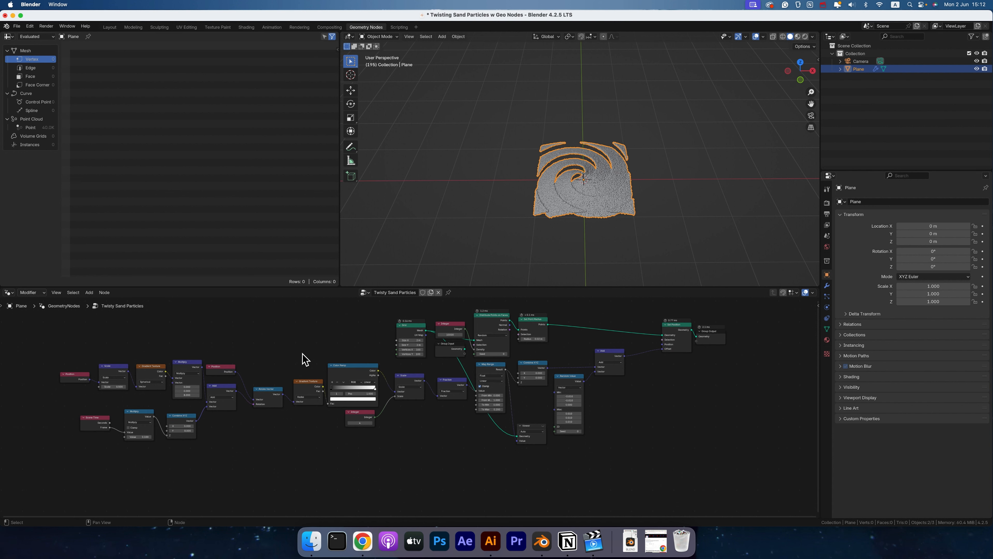
pyautogui.moveTo(304, 361); pyautogui.dragTo(455, 435)
pyautogui.hotkey('ctrl', 'j')
pyautogui.press('g')
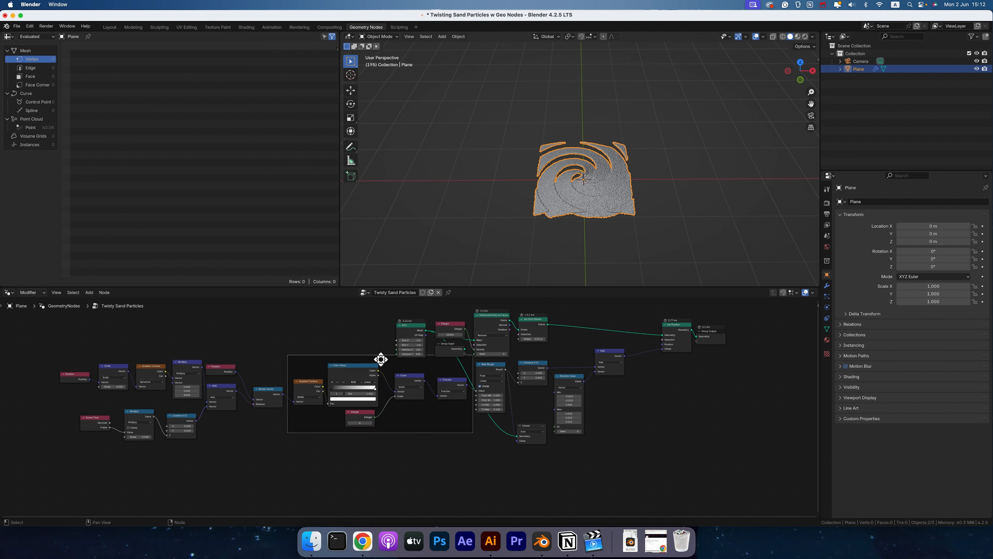
pyautogui.click(381, 440)
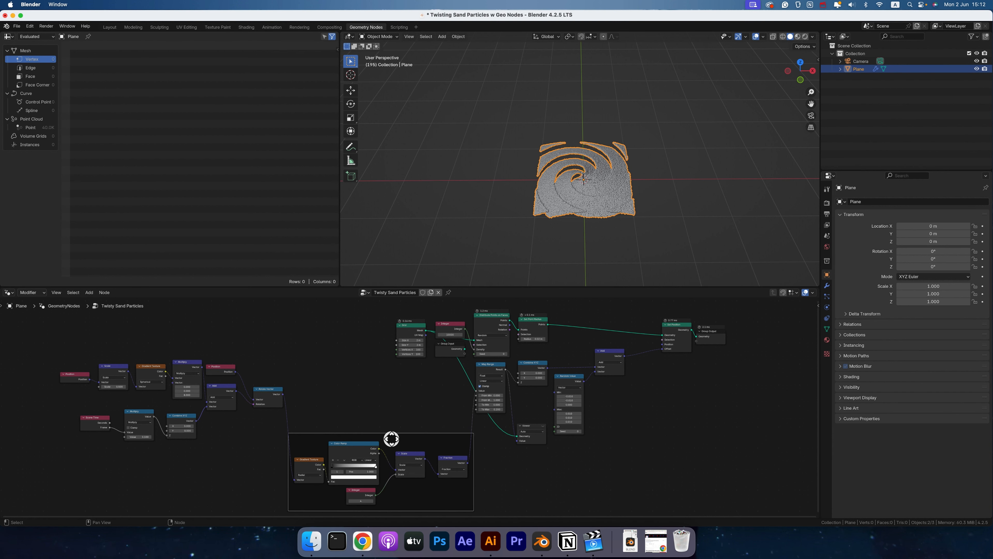
# Label the frame "Main Pattern" and detach its nodes from the rest of the chain.
pyautogui.press('F2')
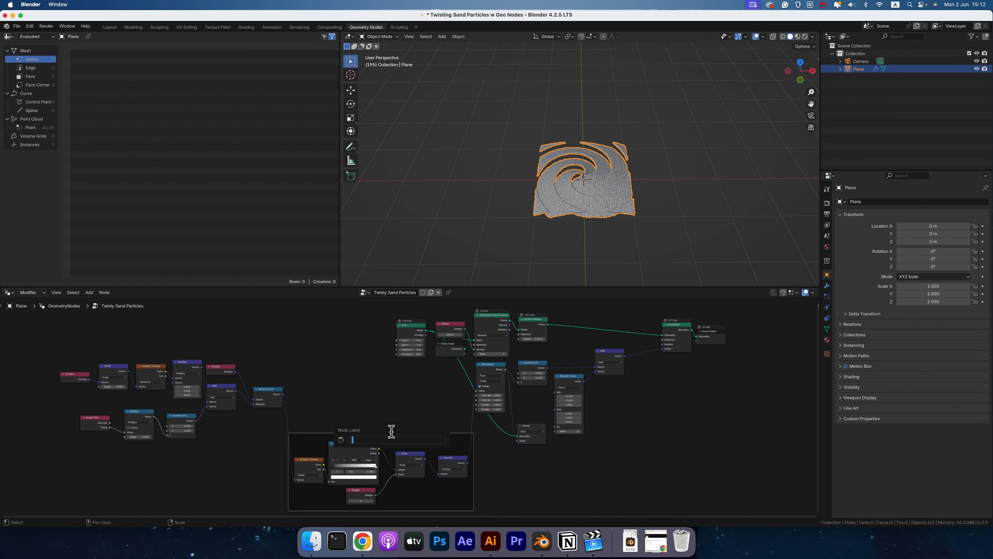
pyautogui.write('Main Pattern')
pyautogui.press('Return')
pyautogui.moveTo(478, 392); pyautogui.dragTo(501, 446)
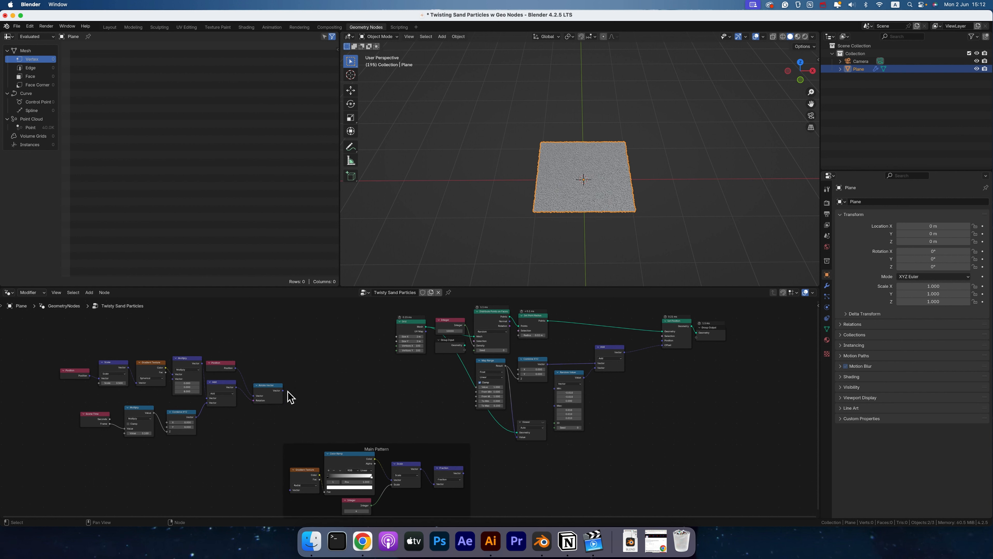
# Add a Noise Texture fed by the Rotate Vector output, preview it through the Viewer, and move the Viewer node out of the way.
pyautogui.moveTo(282, 391); pyautogui.dragTo(331, 394)
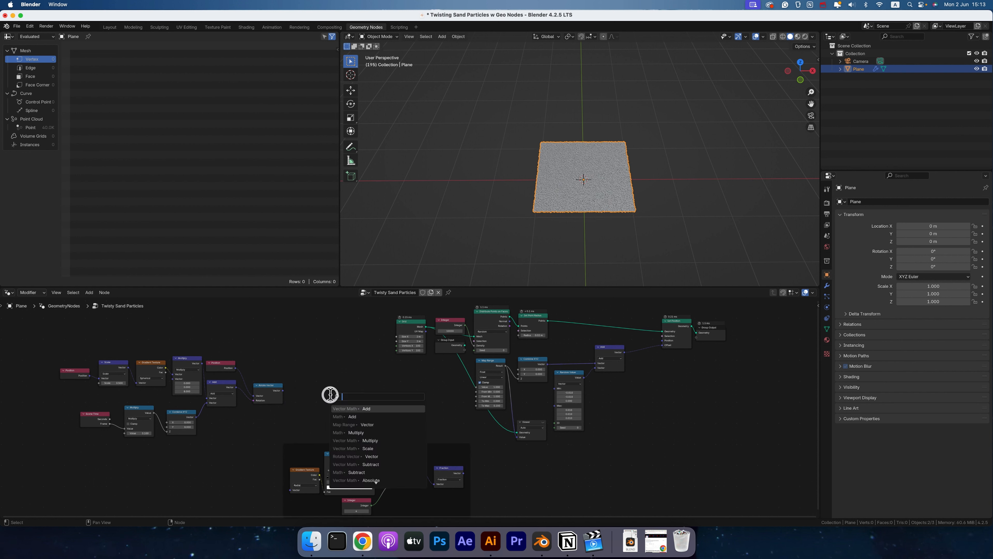
pyautogui.write('noise')
pyautogui.press('Return')
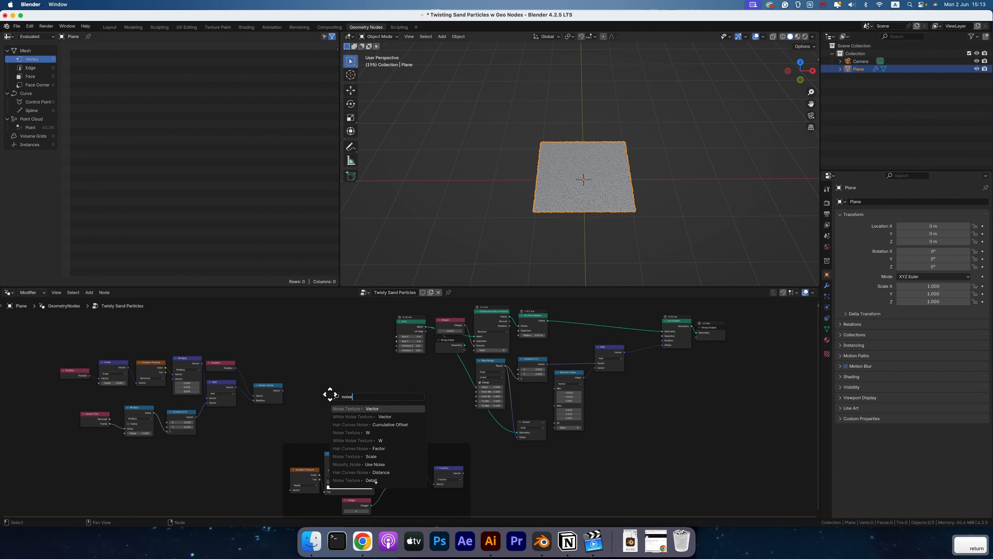
pyautogui.click(291, 371)
pyautogui.keyDown('ctrl'); pyautogui.keyDown('shift'); pyautogui.click(308, 372); pyautogui.keyUp('shift'); pyautogui.keyUp('ctrl')
pyautogui.scroll(2, 440, 388)
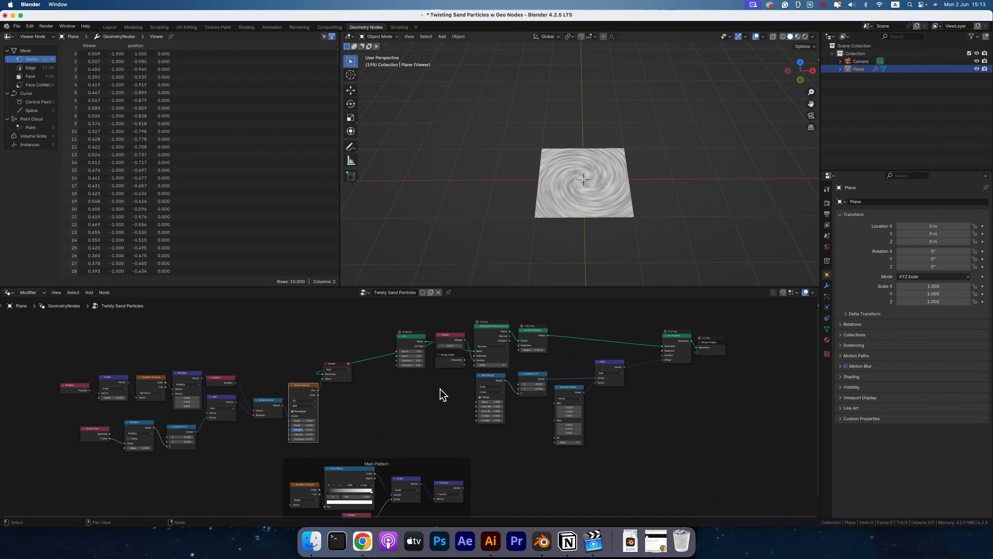
pyautogui.moveTo(336, 364); pyautogui.dragTo(532, 459)
pyautogui.click(416, 335)
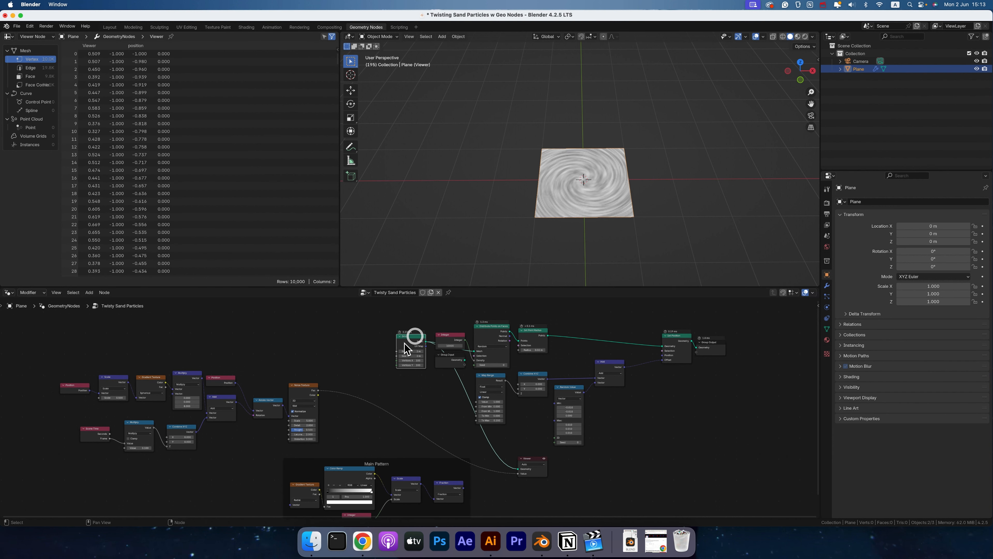
# Add a Color Ramp from the Noise Texture's output and place it right beside the texture, viewing the pattern from the top.
pyautogui.moveTo(319, 390); pyautogui.dragTo(385, 408)
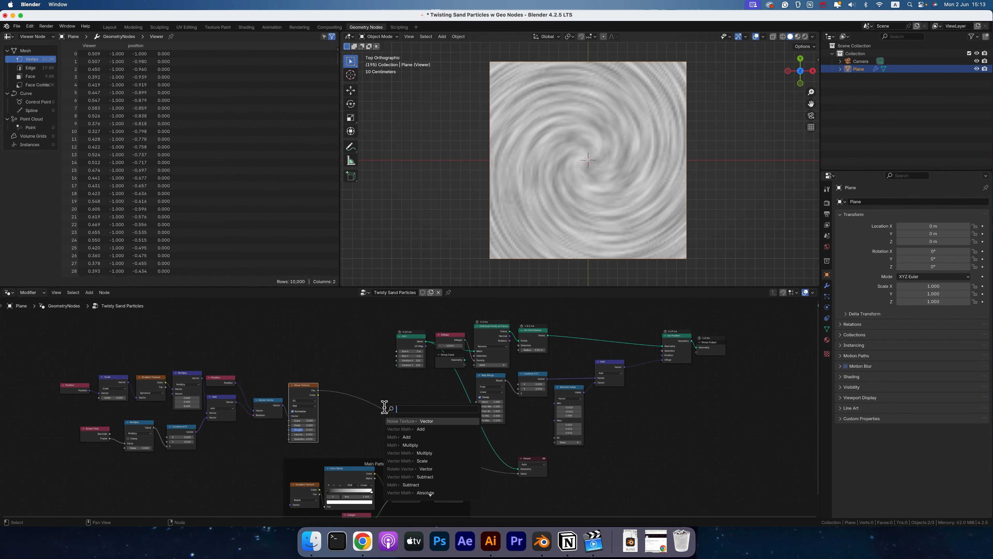
pyautogui.write('color ramp')
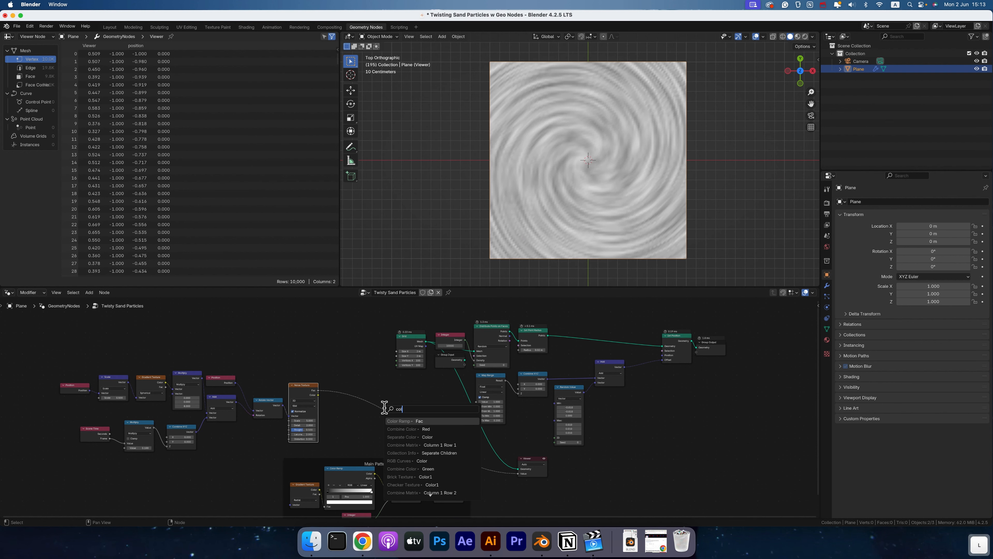
pyautogui.press('Return')
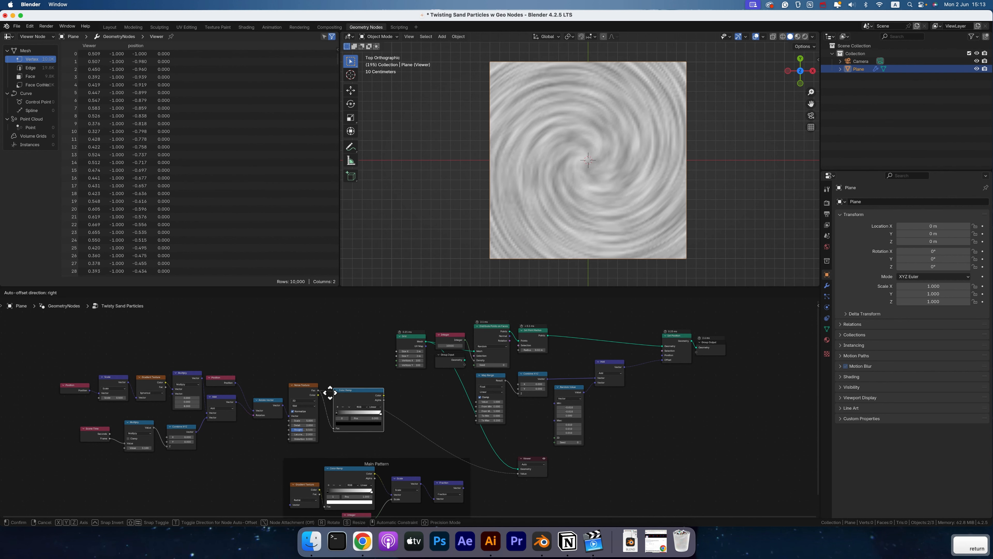
pyautogui.click(324, 391)
# Unlink the Rotate Vector from the Noise Texture to compare the untwisted noise, and link it back to the Vector input.
pyautogui.moveTo(288, 417); pyautogui.dragTo(279, 378)
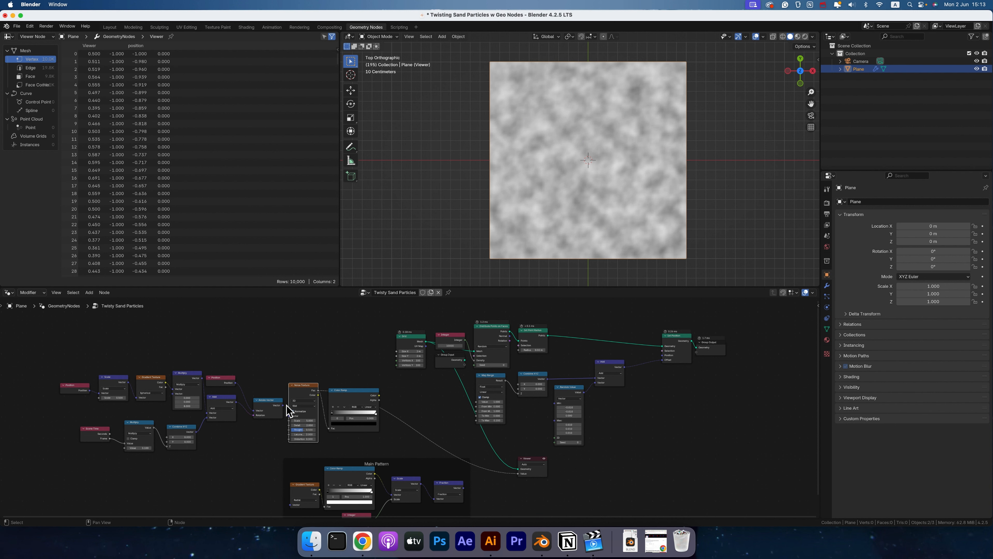
pyautogui.moveTo(283, 406); pyautogui.dragTo(289, 415)
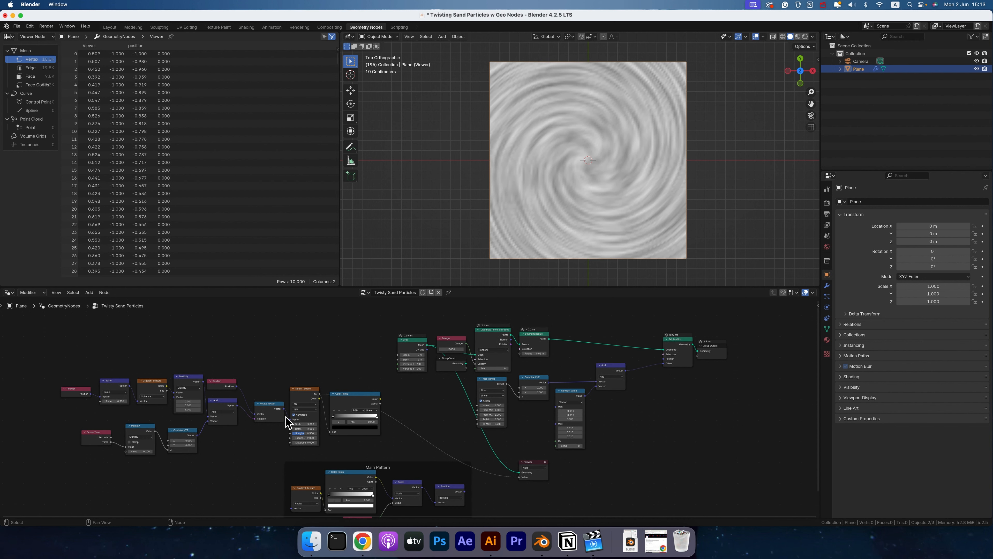
pyautogui.scroll(-2, 273, 348)
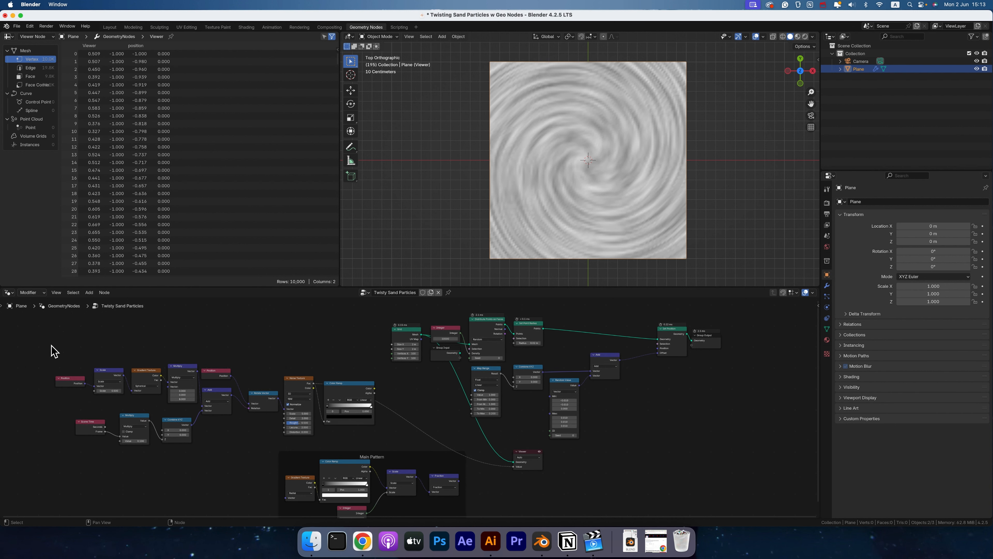
# Group all nodes from the first Position node through Rotate Vector in a frame labelled "Twisting Pattern".
pyautogui.moveTo(45, 345); pyautogui.dragTo(263, 458)
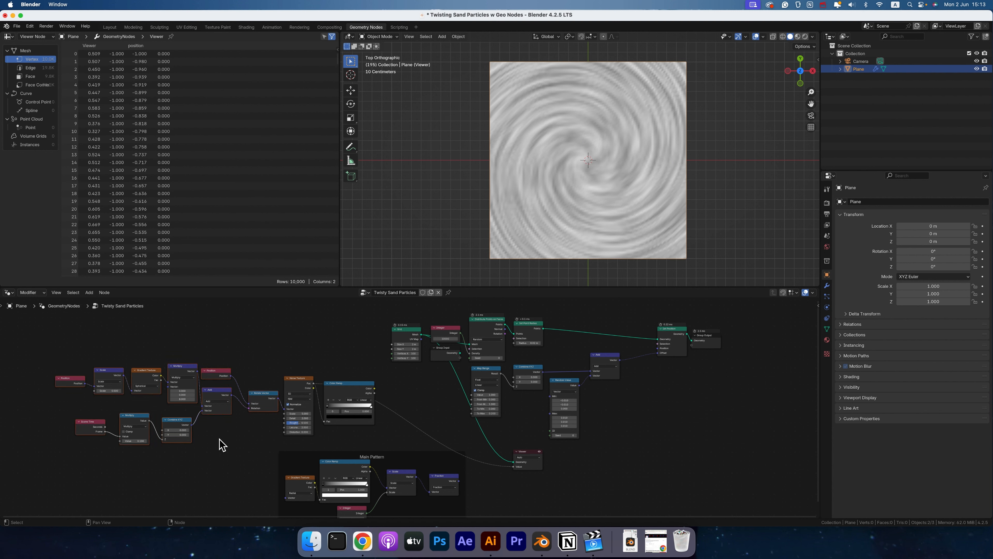
pyautogui.hotkey('ctrl', 'j')
pyautogui.press('g')
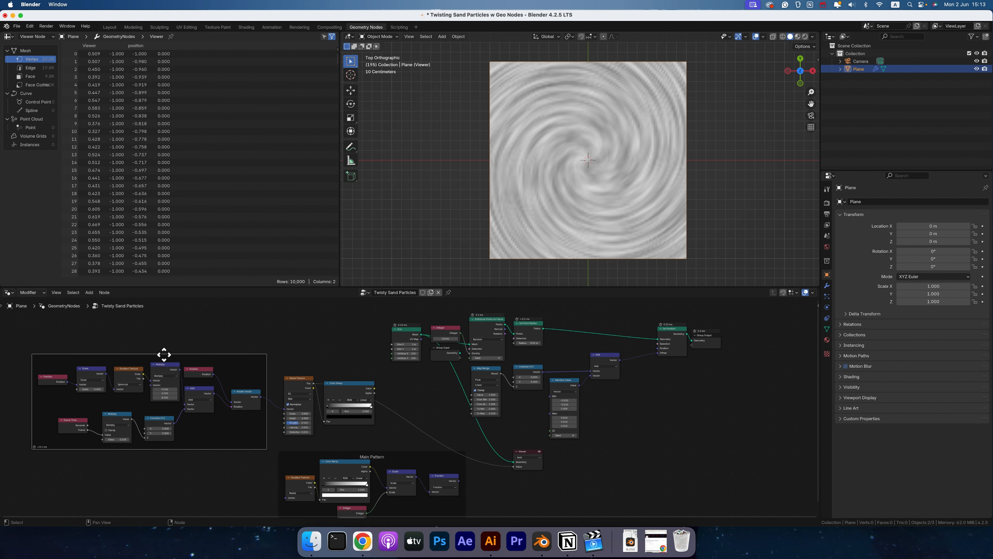
pyautogui.press('F2')
pyautogui.write('T')
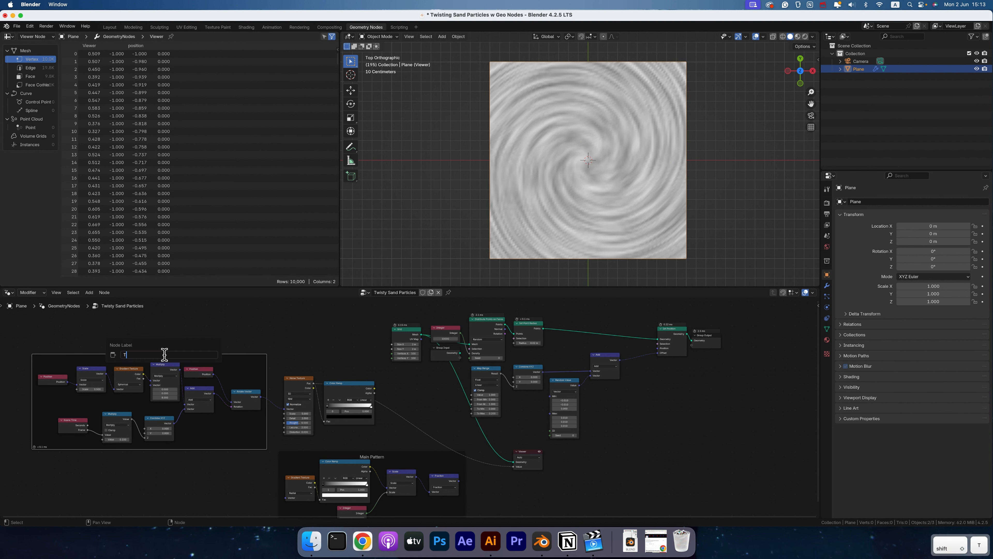
pyautogui.write('wisting Pattern')
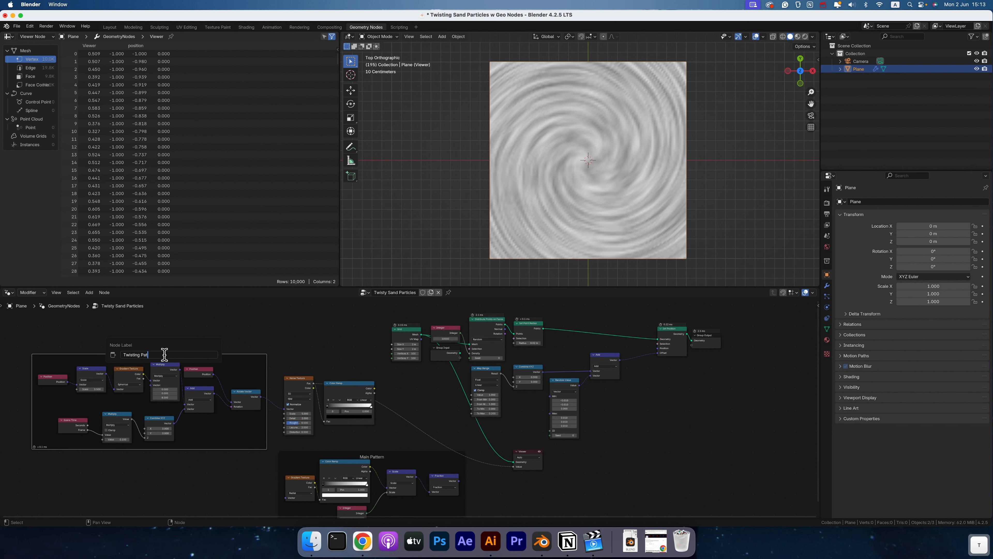
pyautogui.press('Return')
# Preview the new Color Ramp through the Viewer and bring its black and white stops close together near the middle for high contrast.
pyautogui.hscroll(3, 171, 444)
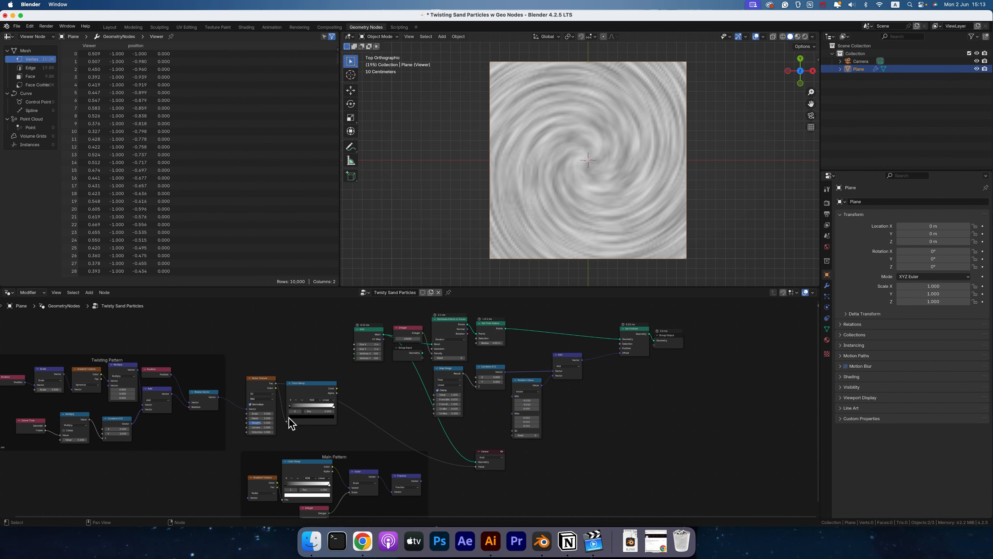
pyautogui.keyDown('ctrl'); pyautogui.keyDown('shift'); pyautogui.click(319, 391); pyautogui.keyUp('shift'); pyautogui.keyUp('ctrl')
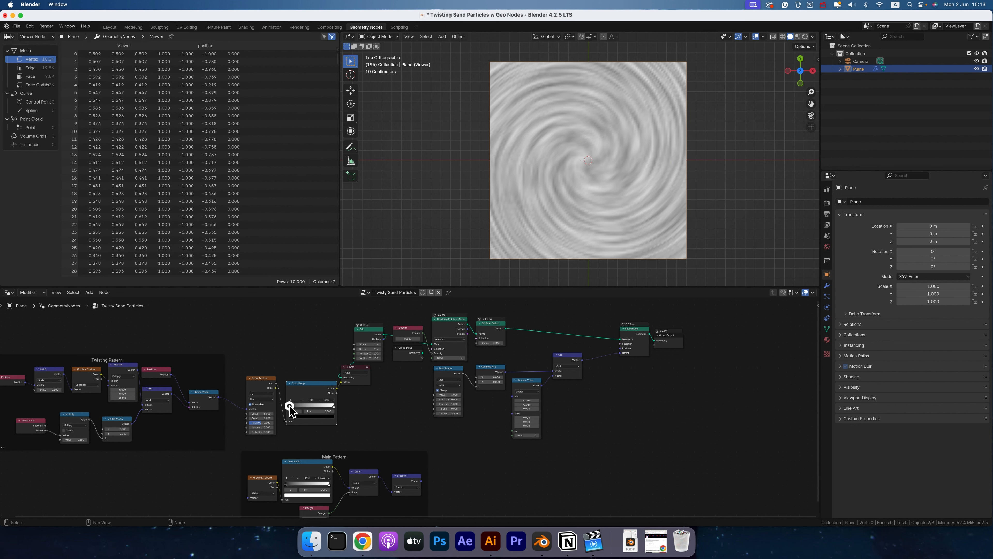
pyautogui.moveTo(289, 407); pyautogui.dragTo(314, 407)
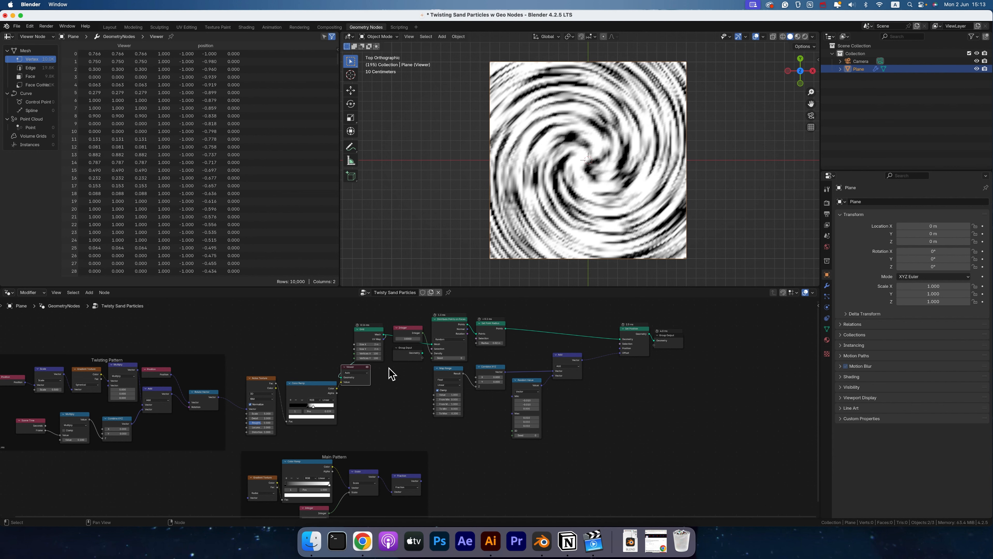
# Link the new Color Ramp's output to the Map Range's Value input and turn off the Viewer preview to show the displaced particles.
pyautogui.click(368, 366)
pyautogui.scroll(-10, 634, 176)
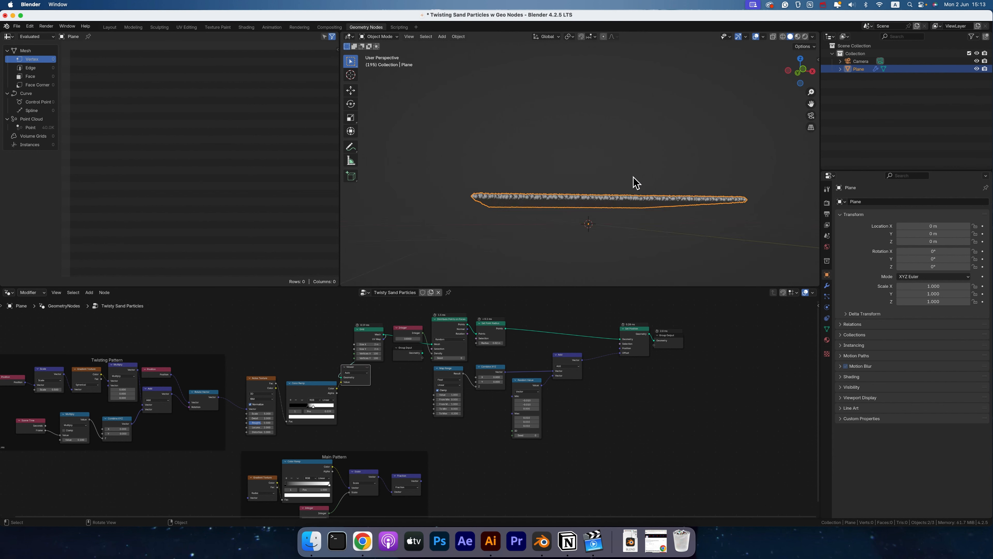
pyautogui.scroll(8, 633, 182)
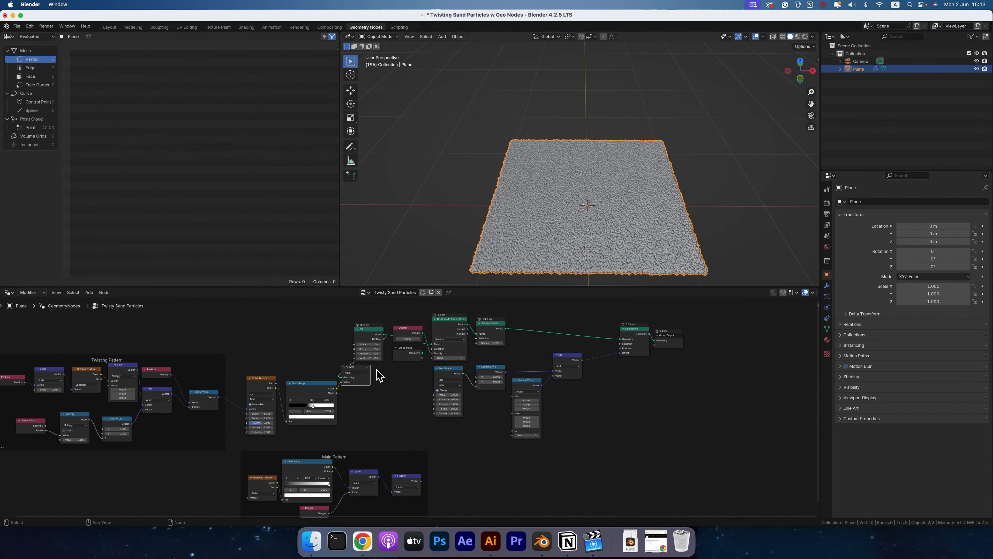
pyautogui.click(366, 367)
pyautogui.moveTo(337, 389); pyautogui.dragTo(435, 396)
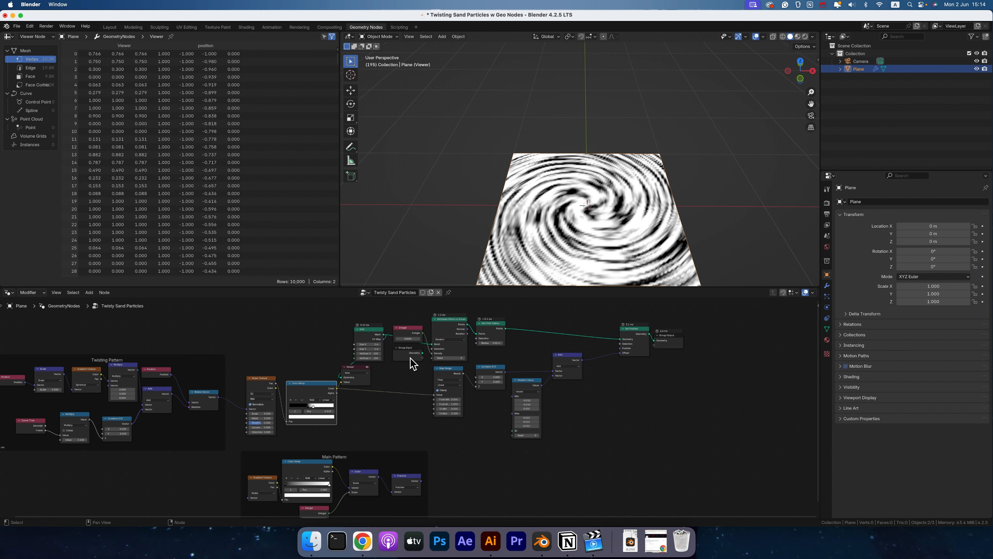
pyautogui.click(367, 368)
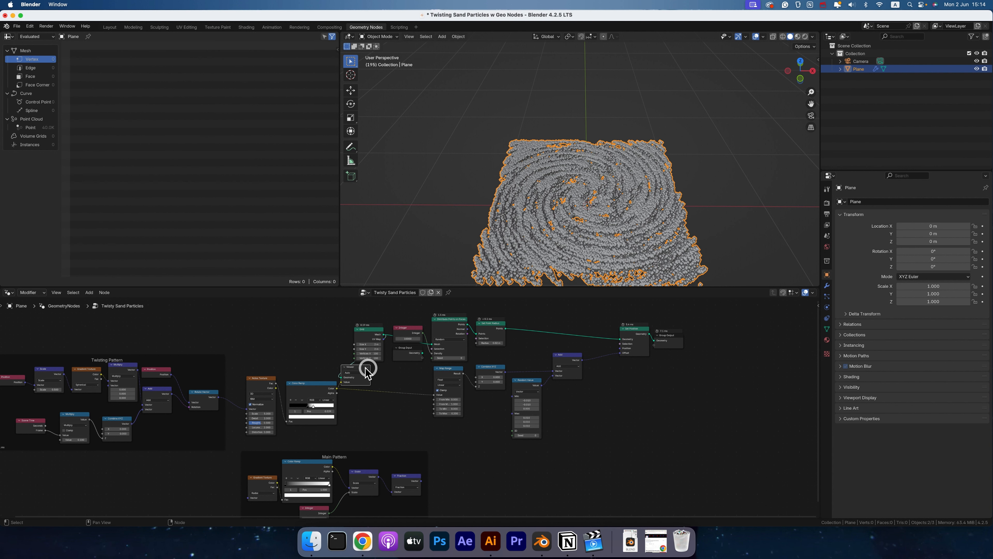
# Examine the noise-driven particles from the top view and play the animation.
pyautogui.scroll(-5, 645, 191)
pyautogui.scroll(5, 644, 192)
pyautogui.scroll(5, 644, 192)
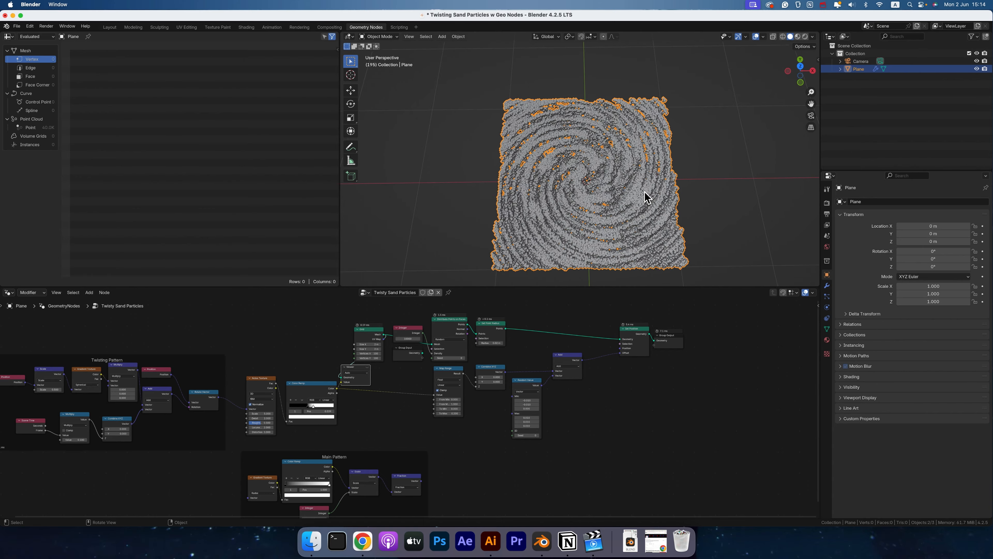
pyautogui.press('7')
pyautogui.scroll(2, 625, 200)
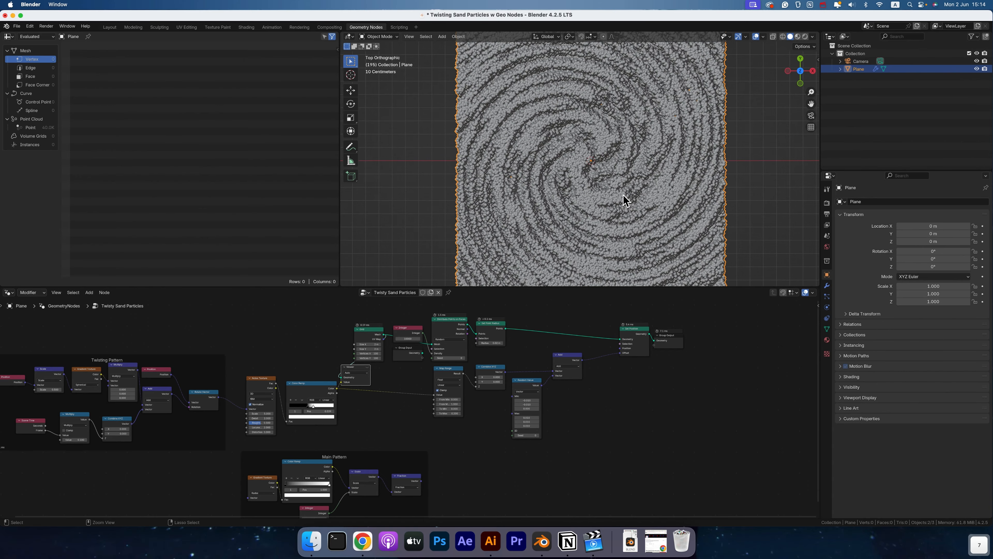
pyautogui.press('space')
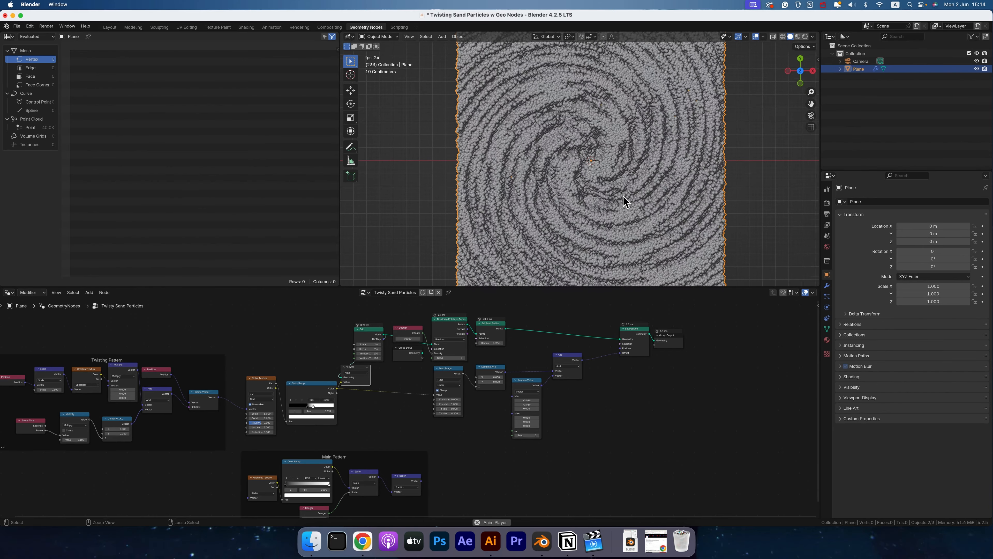
# Set the Random Value node's Max Z to 0.005 and the Map Range's To Max to 0.1, and play the animation.
pyautogui.scroll(-3, 626, 200)
pyautogui.scroll(-5, 625, 200)
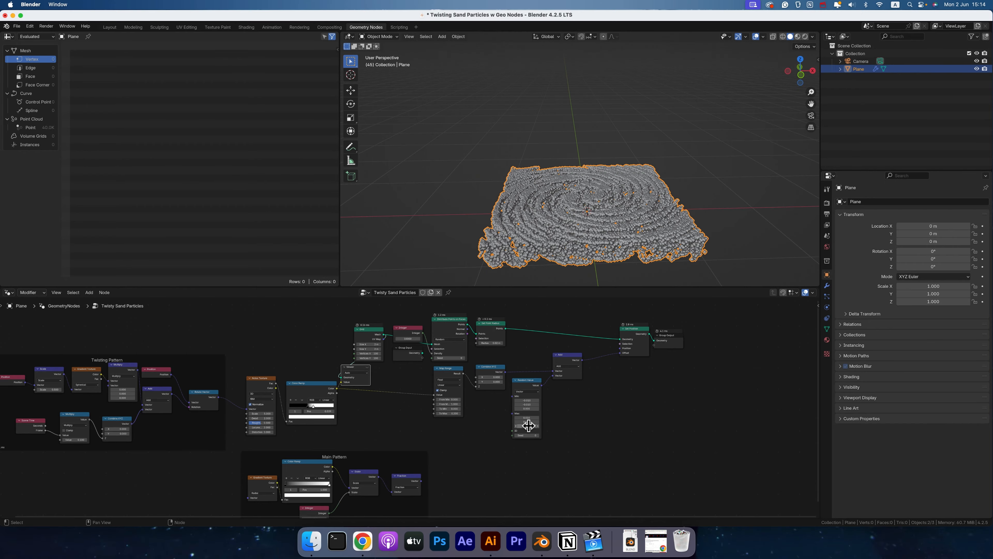
pyautogui.click(527, 425)
pyautogui.write('.005')
pyautogui.press('Return')
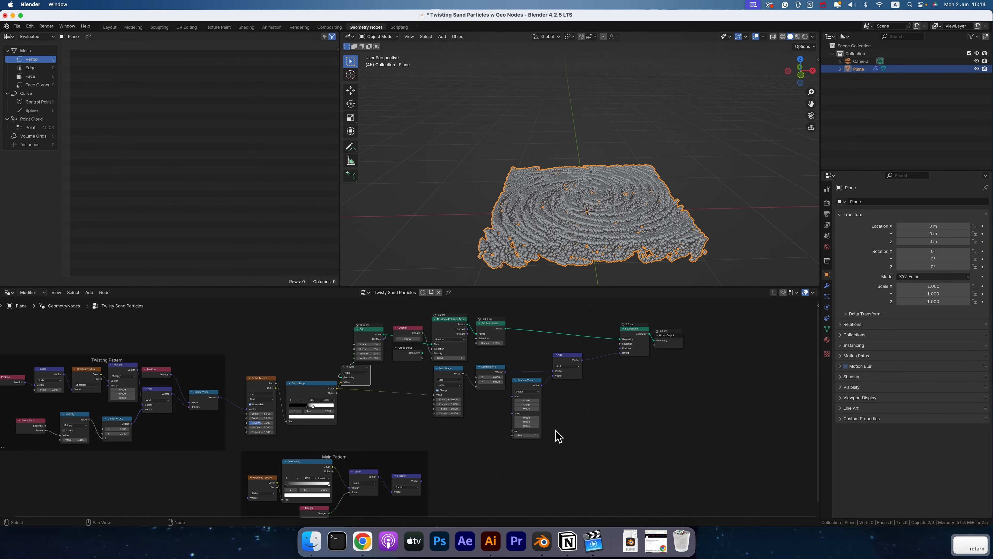
pyautogui.click(451, 414)
pyautogui.write('.1')
pyautogui.press('Return')
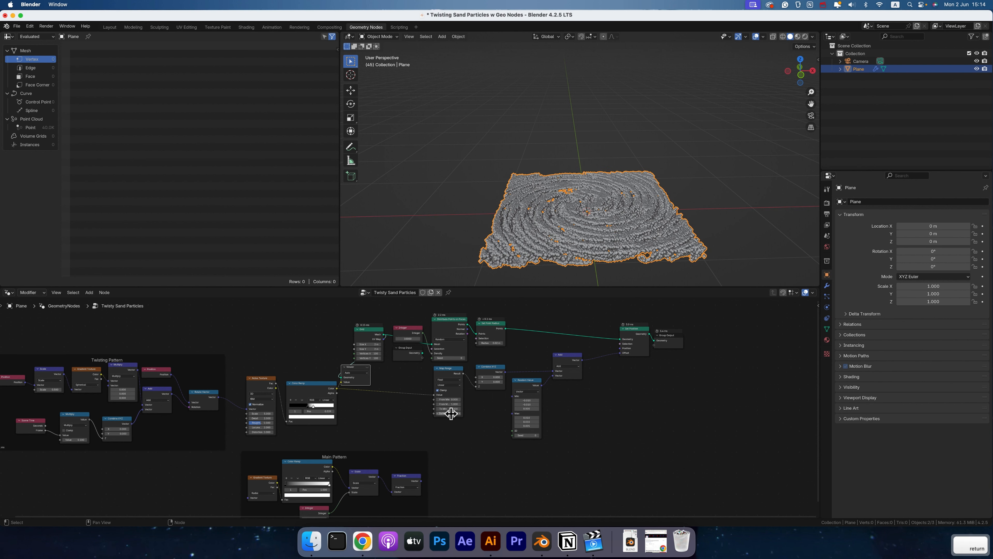
pyautogui.press('space')
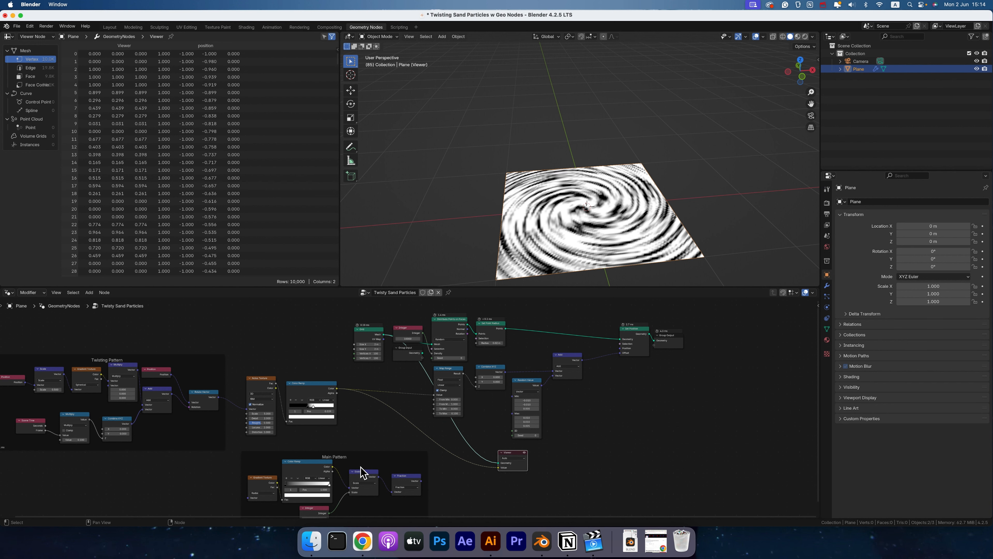
# Preview the Color Ramp through the Viewer, lower the Noise Texture's Scale and fine-tune the ramp's white stop.
pyautogui.moveTo(337, 388); pyautogui.dragTo(362, 420)
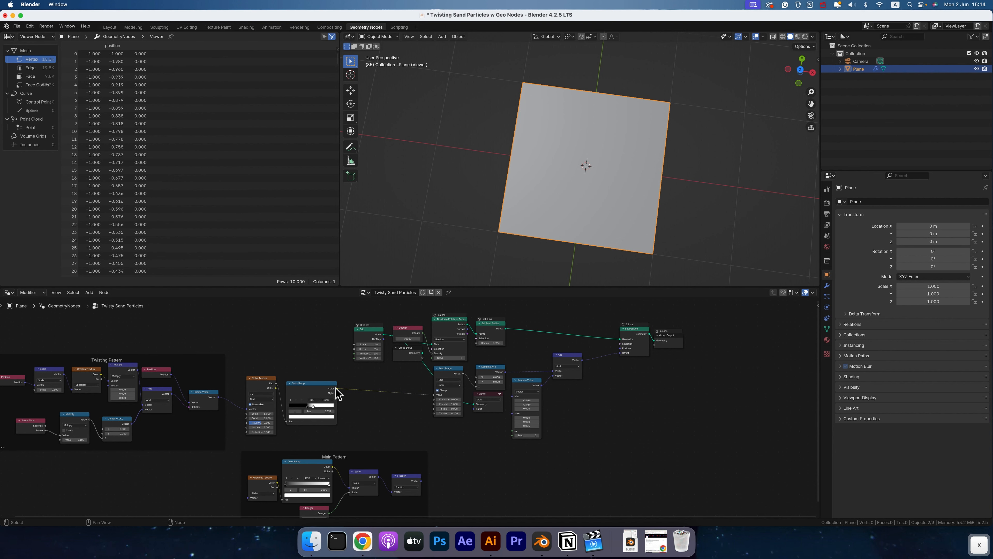
pyautogui.moveTo(337, 389); pyautogui.dragTo(437, 397)
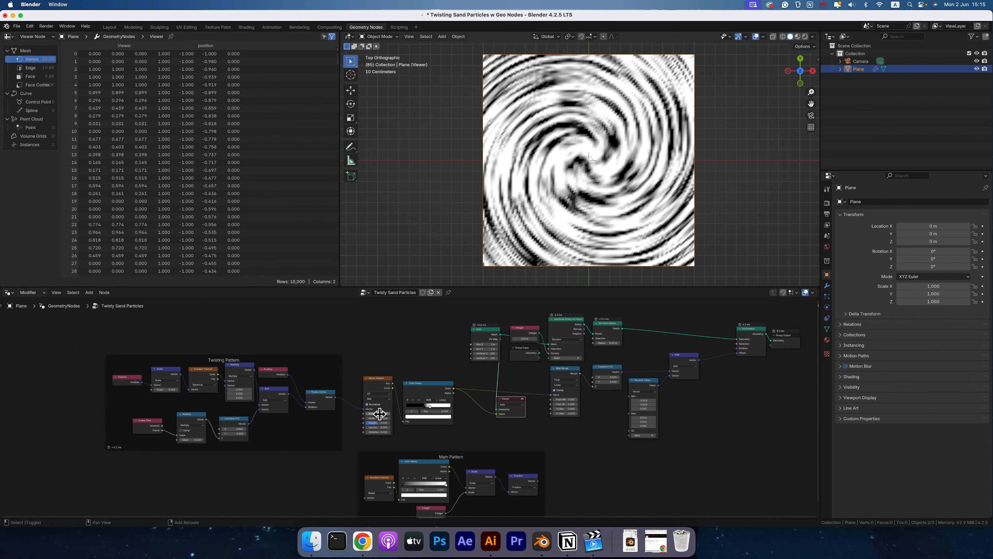
pyautogui.moveTo(379, 414); pyautogui.dragTo(321, 412)
pyautogui.scroll(-2, 653, 471)
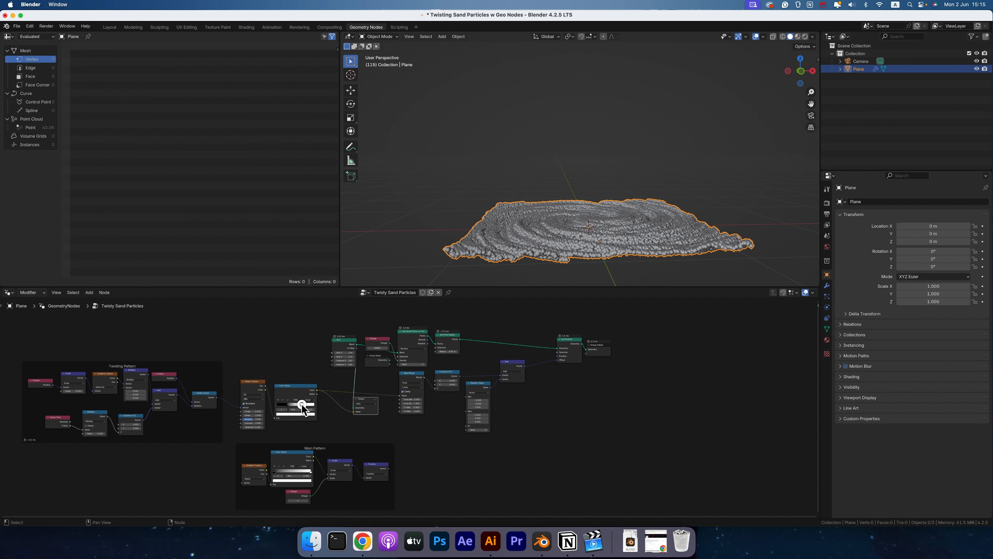
pyautogui.moveTo(302, 408); pyautogui.dragTo(300, 407)
# Raise the Map Range's To Max for taller particle displacement and reduce the radius in the Set Point Radius node.
pyautogui.keyDown('shift'); pyautogui.moveTo(413, 410); pyautogui.dragTo(414, 411); pyautogui.keyUp('shift')
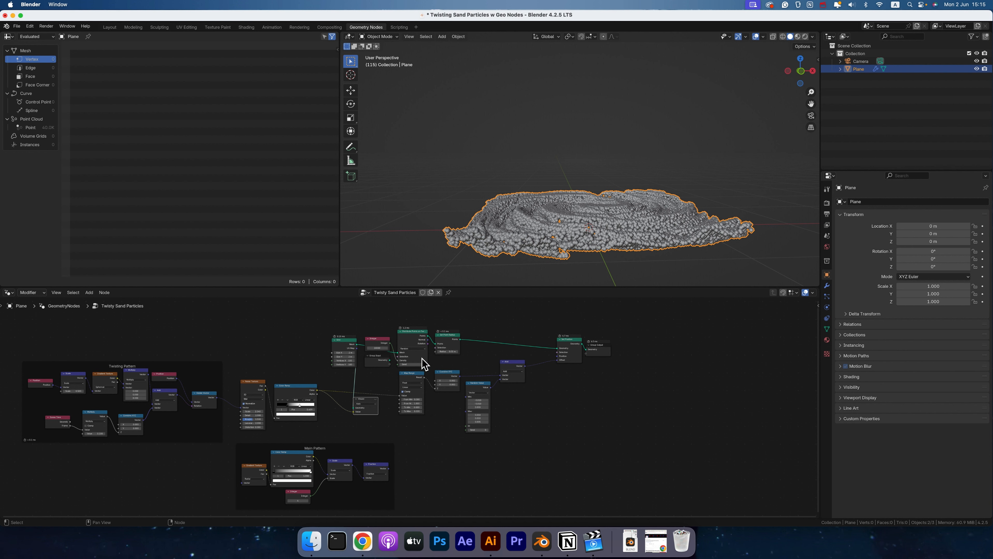
pyautogui.click(448, 351)
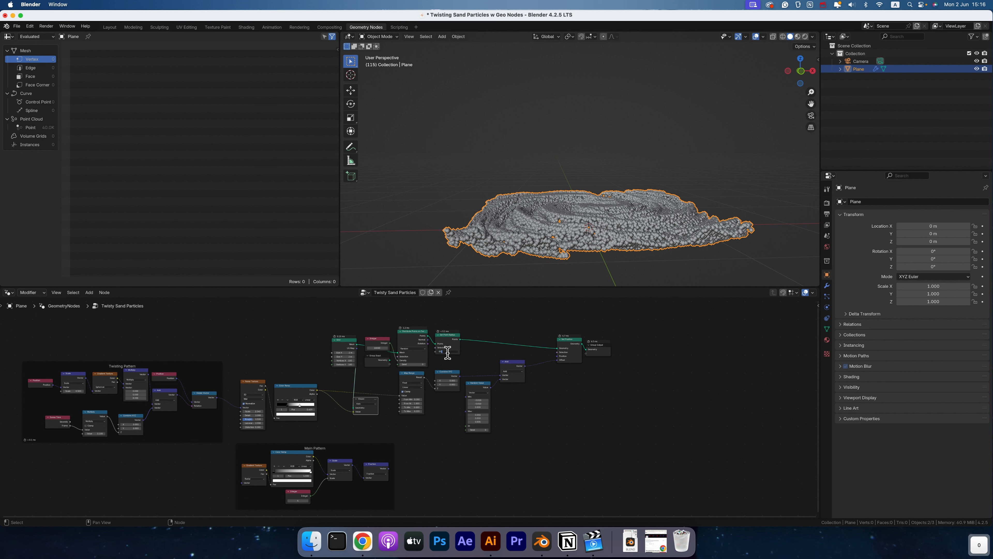
pyautogui.write('1')
pyautogui.press('Return')
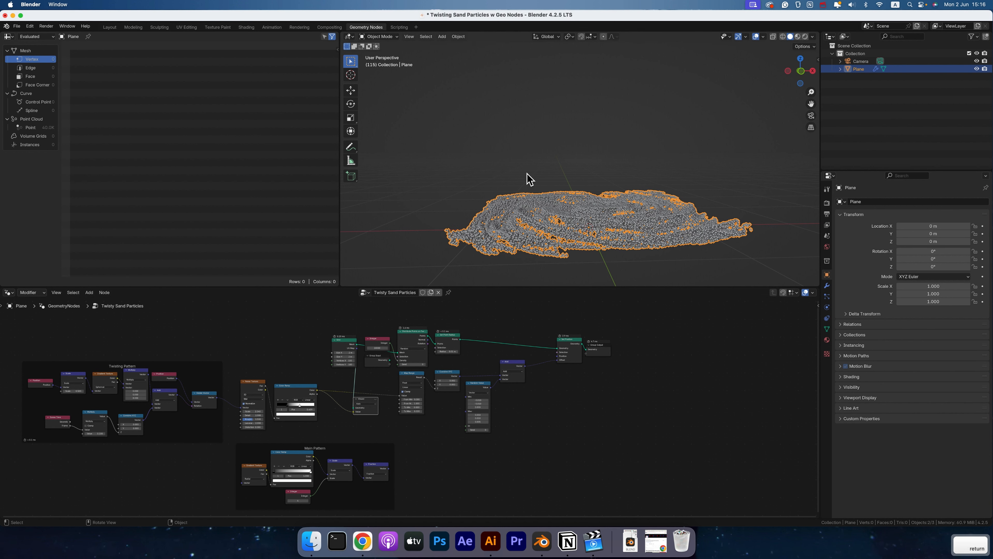
# Play the particle animation and examine its displacement from the front and in perspective.
pyautogui.moveTo(646, 180); pyautogui.dragTo(636, 194, button='middle')
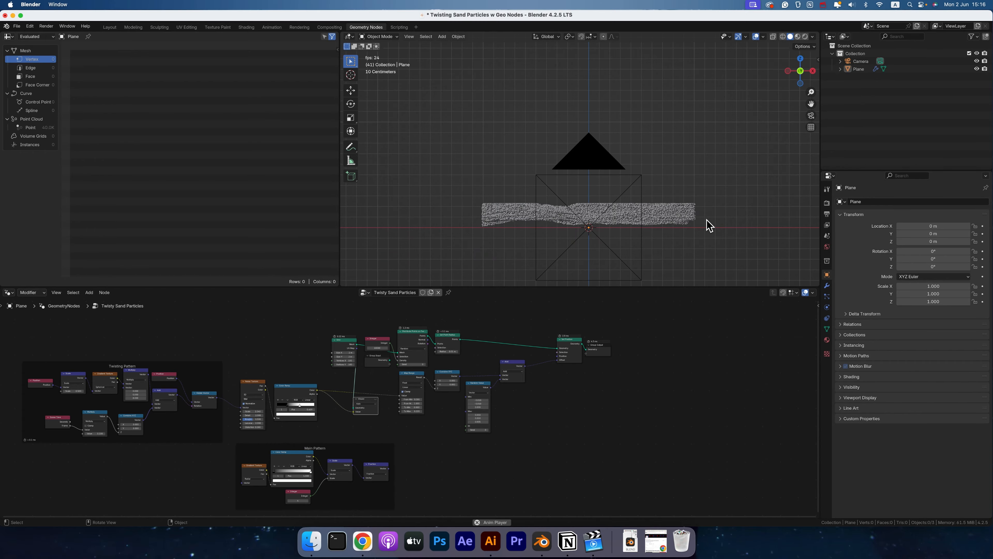
pyautogui.press('space')
pyautogui.moveTo(484, 213); pyautogui.dragTo(487, 214, button='middle')
pyautogui.press('space')
pyautogui.moveTo(577, 213); pyautogui.dragTo(599, 156, button='middle')
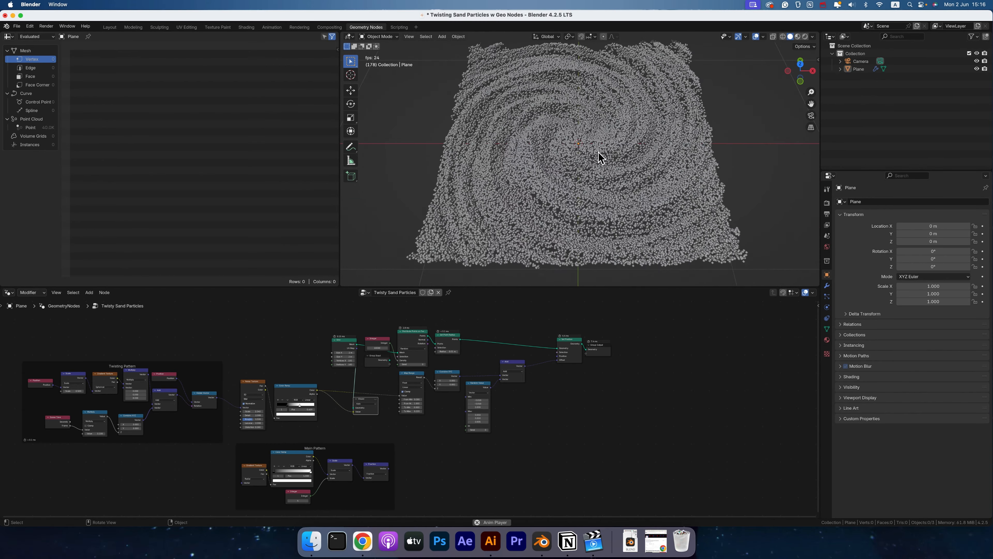
pyautogui.press('space')
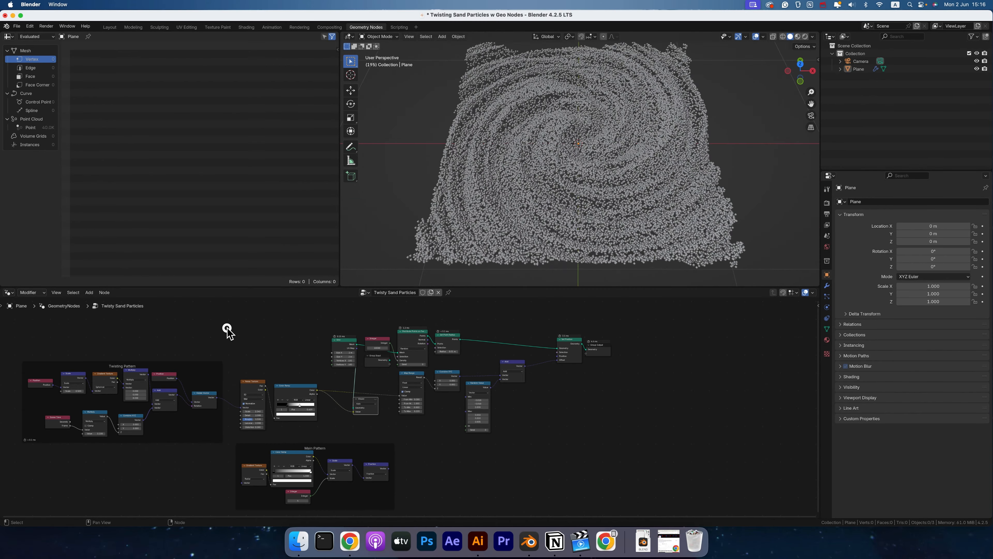
pyautogui.click(227, 328)
pyautogui.hscroll(-2, 202, 329)
pyautogui.scroll(-10, 575, 180)
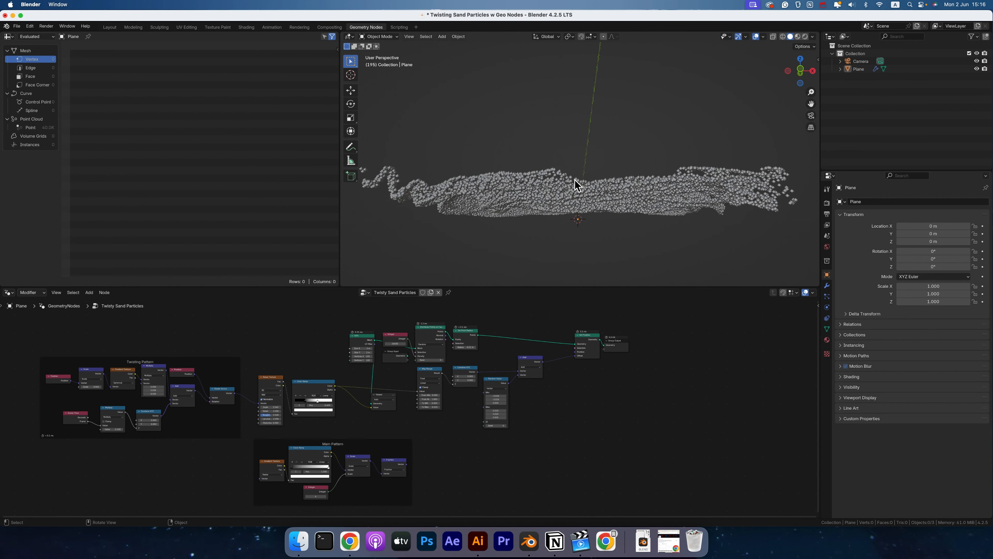
pyautogui.press('1')
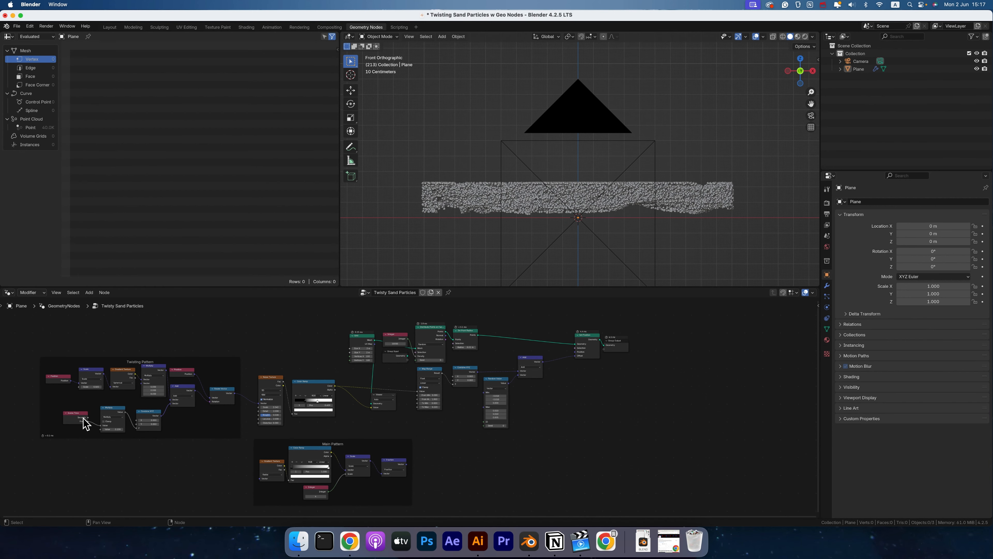
# Switch the Noise Texture's dimensions to 4D.
pyautogui.moveTo(101, 425); pyautogui.dragTo(92, 427)
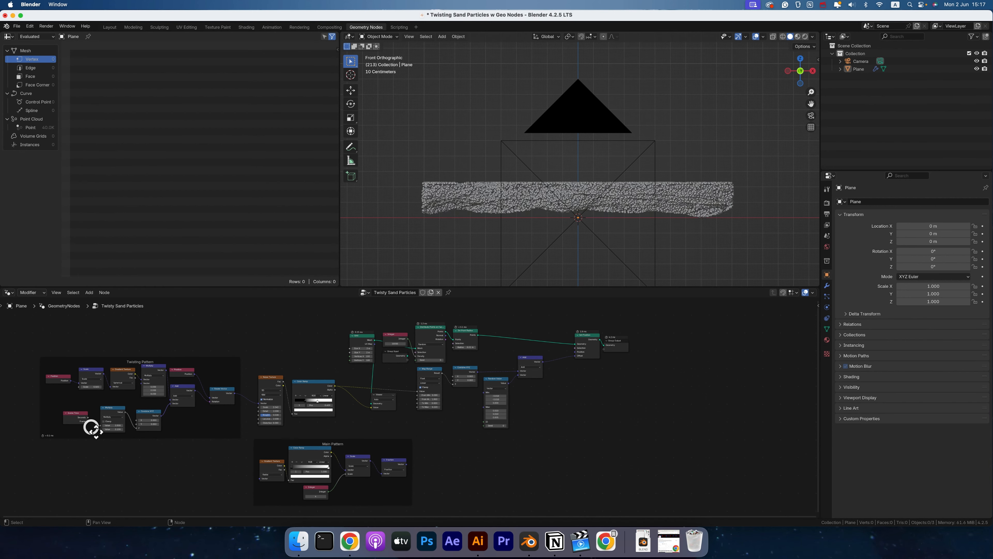
pyautogui.scroll(-3, 175, 450)
pyautogui.hscroll(-1, 178, 449)
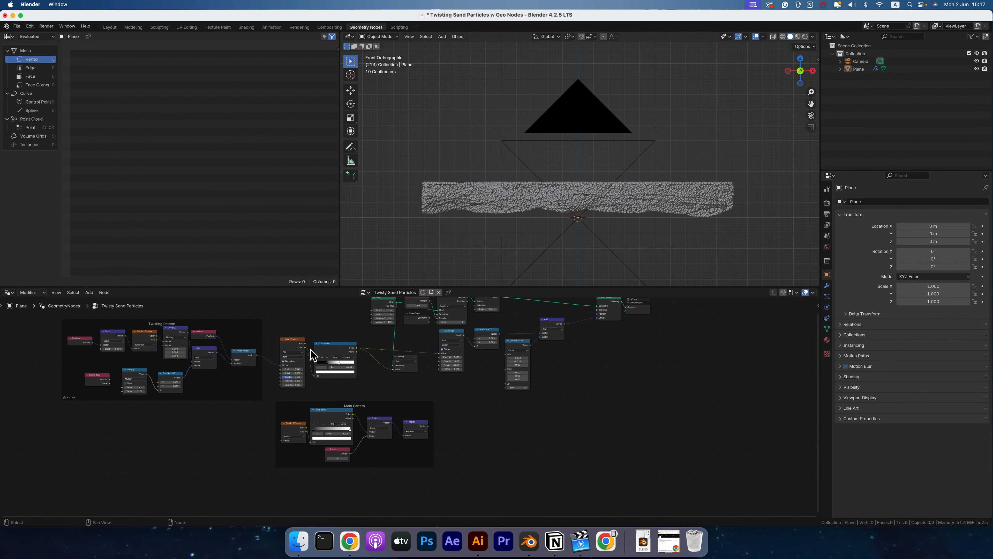
pyautogui.click(294, 353)
pyautogui.click(292, 373)
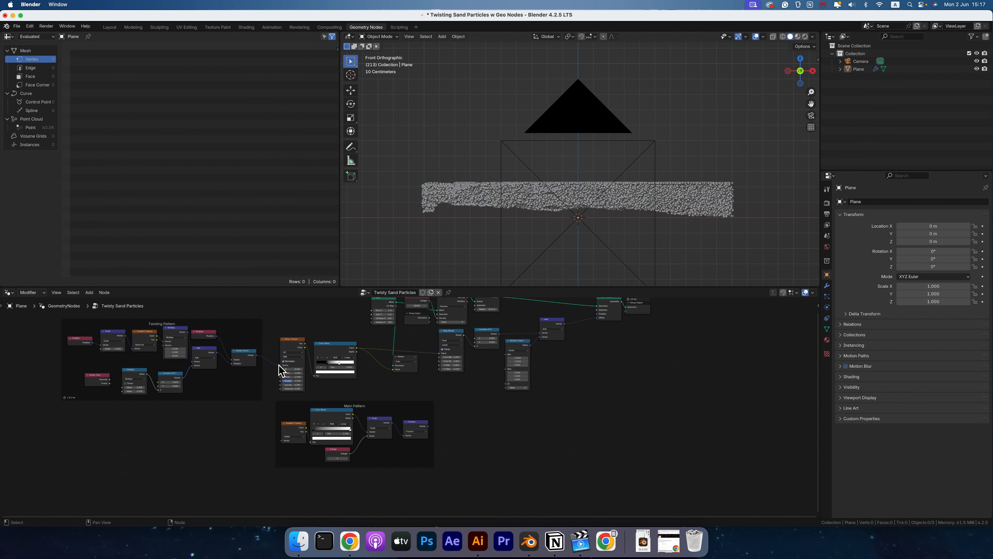
# Duplicate the Scene Time node outside the Twisting Pattern frame and link its Frame output to the Noise Texture's W input.
pyautogui.moveTo(279, 369); pyautogui.dragTo(190, 433)
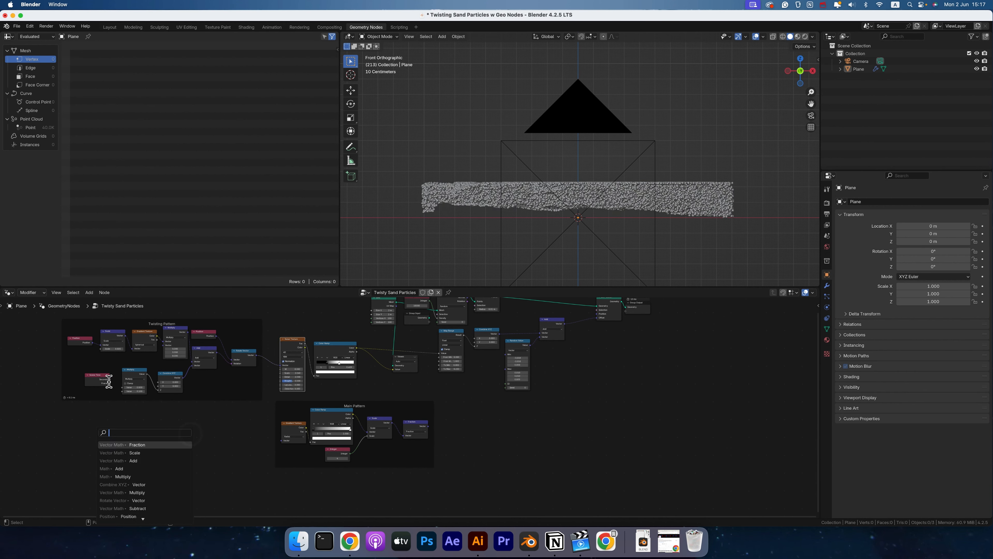
pyautogui.click(101, 375)
pyautogui.hotkey('shift', 'd')
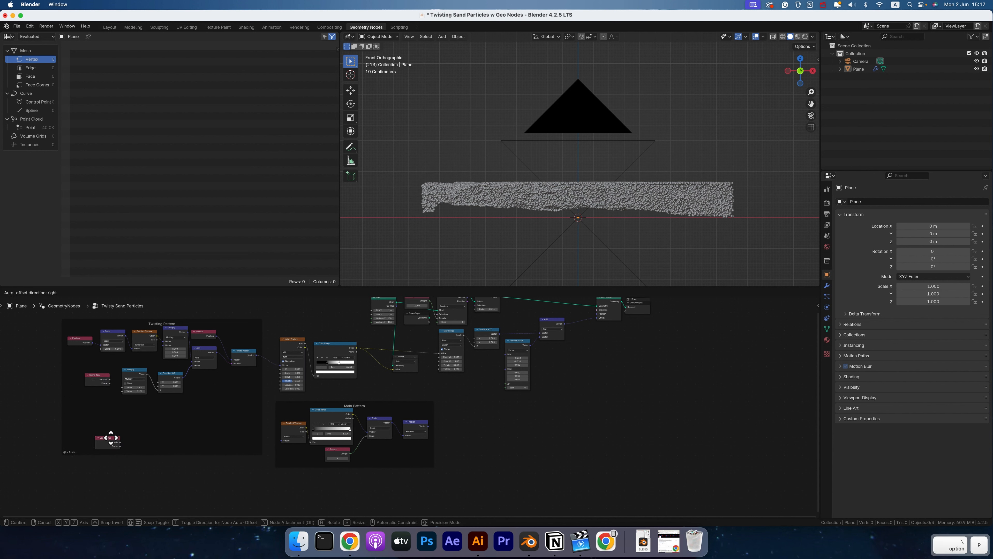
pyautogui.click(113, 441)
pyautogui.hotkey('alt', 'p')
pyautogui.moveTo(113, 441)
pyautogui.mouseDown()
pyautogui.moveTo(152, 430)
pyautogui.moveTo(131, 433)
pyautogui.mouseUp()
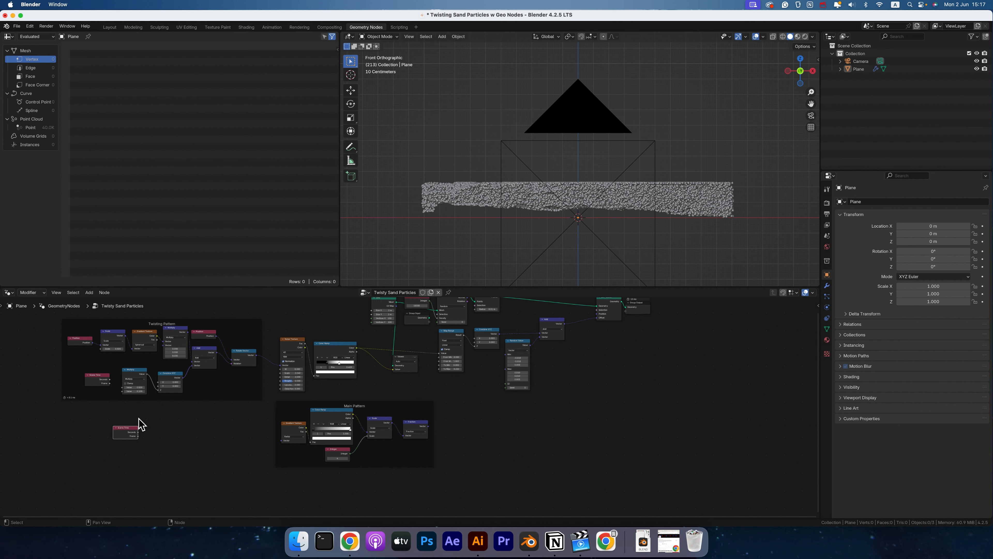
pyautogui.moveTo(137, 436); pyautogui.dragTo(280, 369)
# Insert a Multiply node between the new Scene Time and the noise's W input, set its value to 0.05 and play the animation.
pyautogui.press('space')
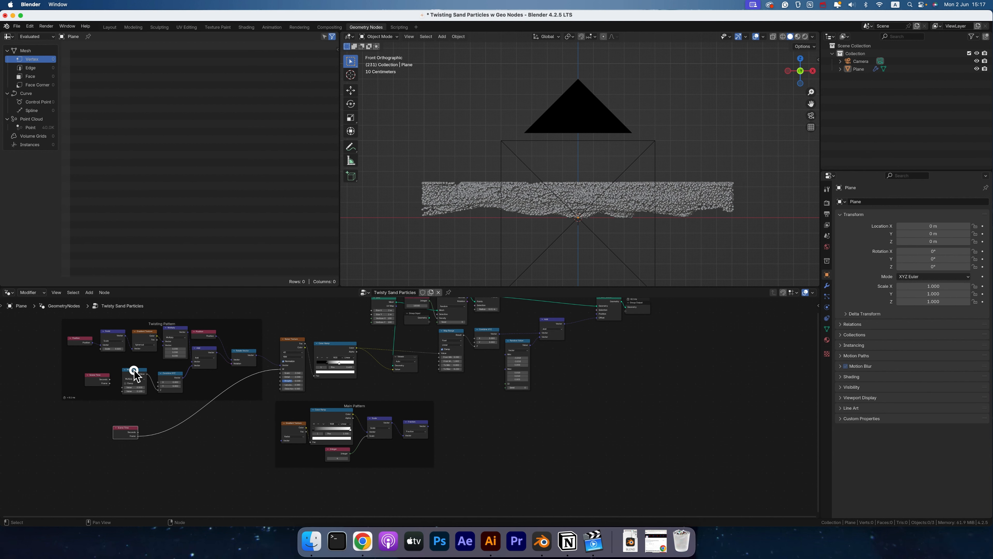
pyautogui.doubleClick(166, 442)
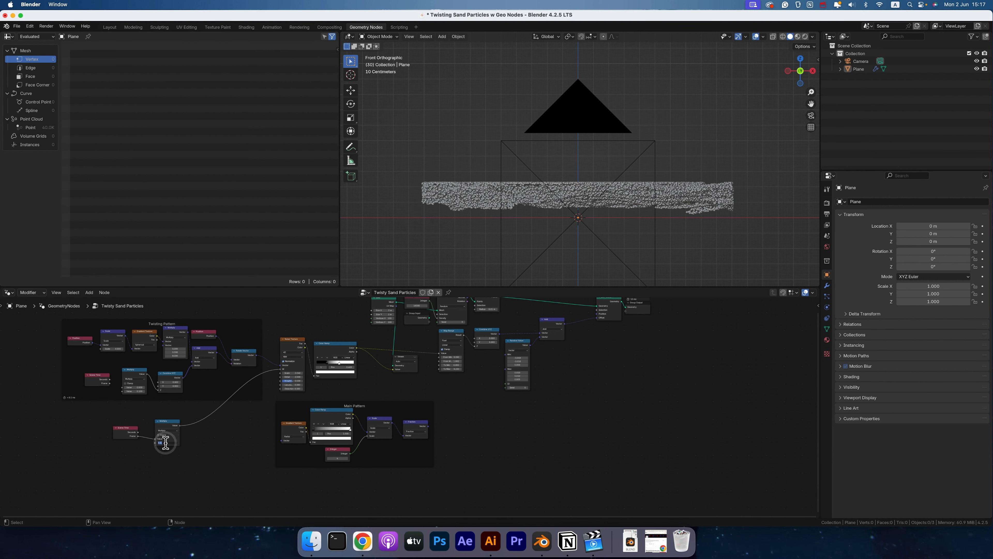
pyautogui.write('0.05')
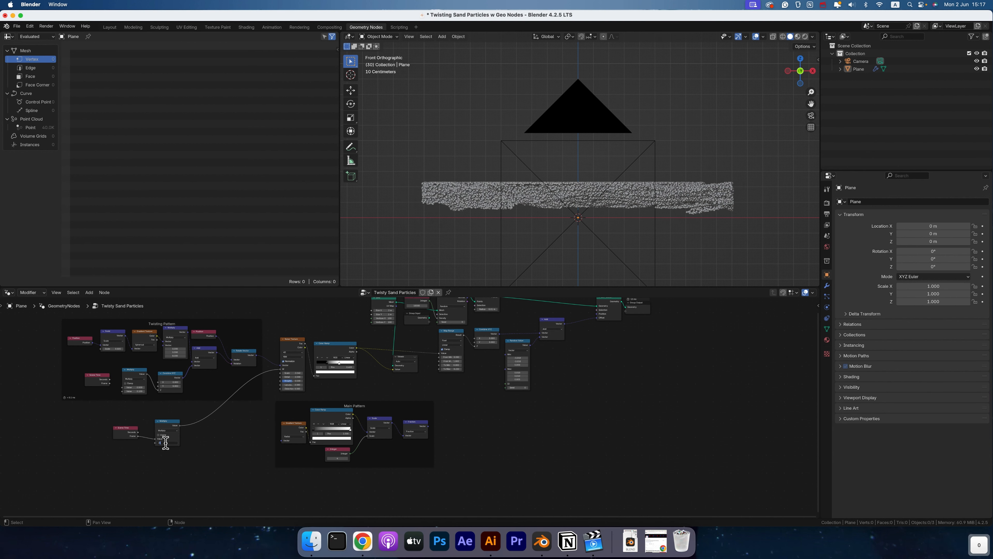
pyautogui.press('Return')
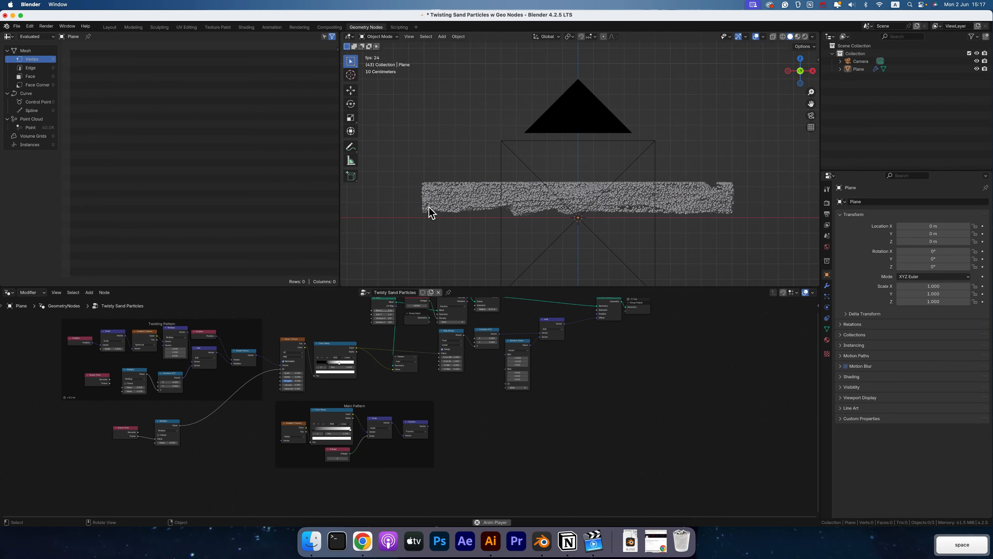
pyautogui.moveTo(428, 210); pyautogui.dragTo(428, 212, button='middle')
pyautogui.press('space')
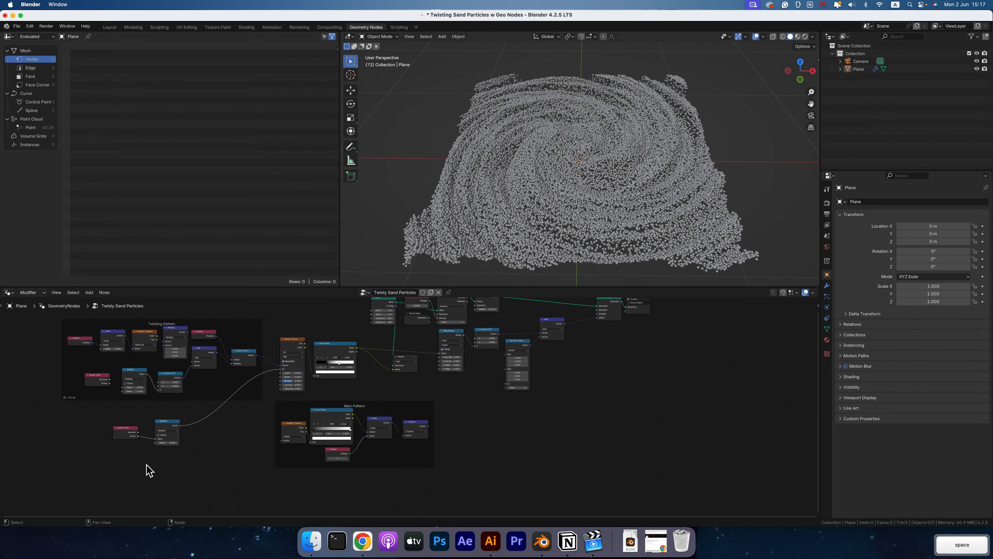
# Set the new Multiply node's value to 0.01, check the playback from the front and save the file.
pyautogui.doubleClick(169, 443)
pyautogui.write('0.01')
pyautogui.press('Return')
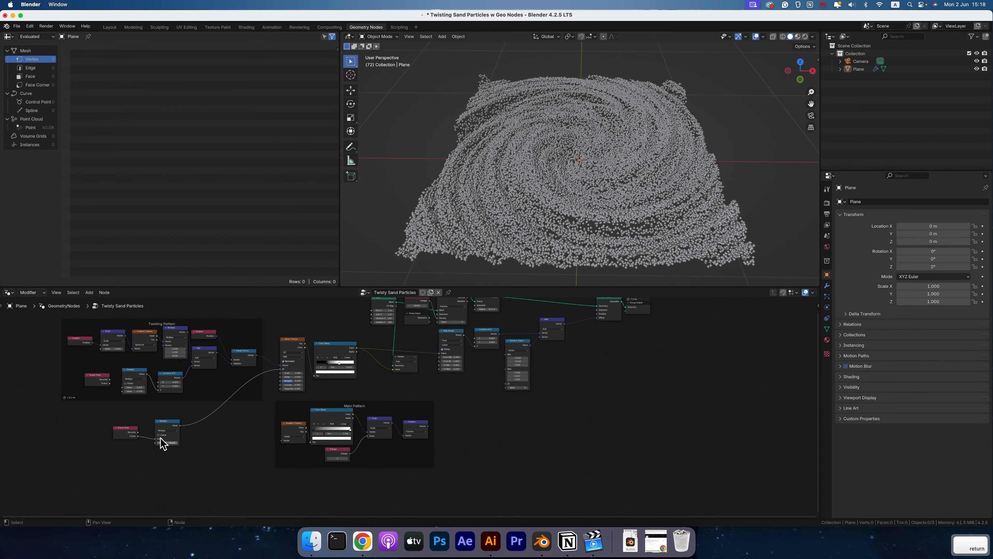
pyautogui.press('space')
pyautogui.press('space')
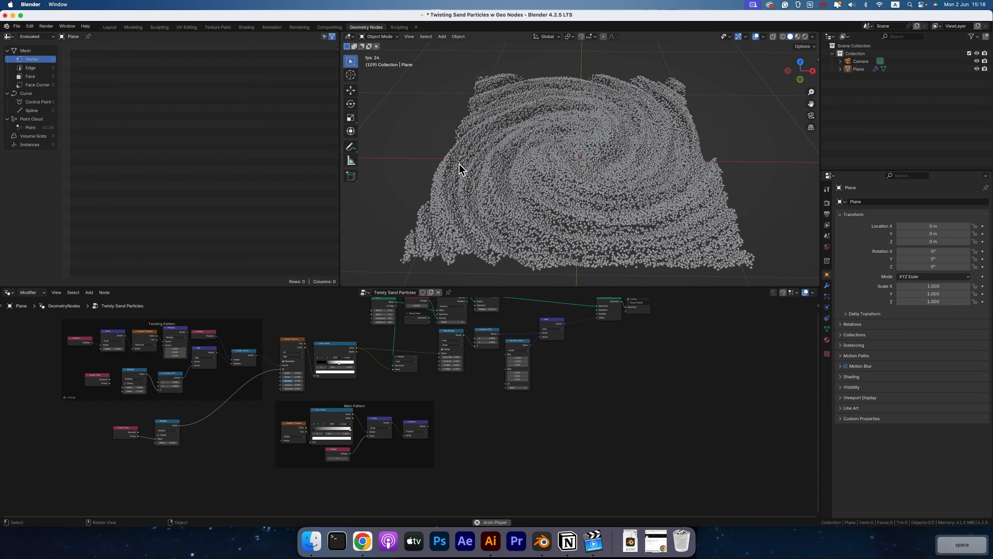
pyautogui.press('1')
pyautogui.press('space')
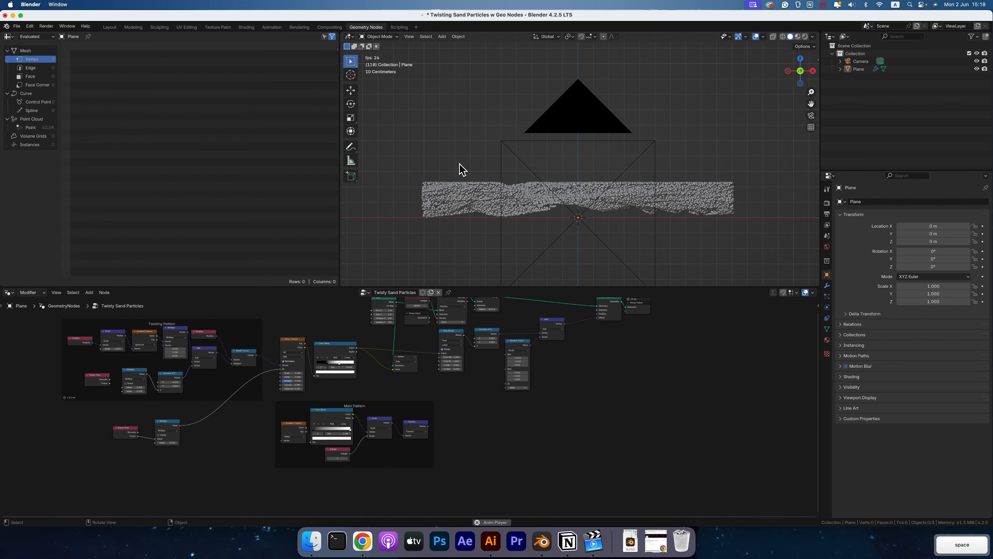
pyautogui.press('super+s')
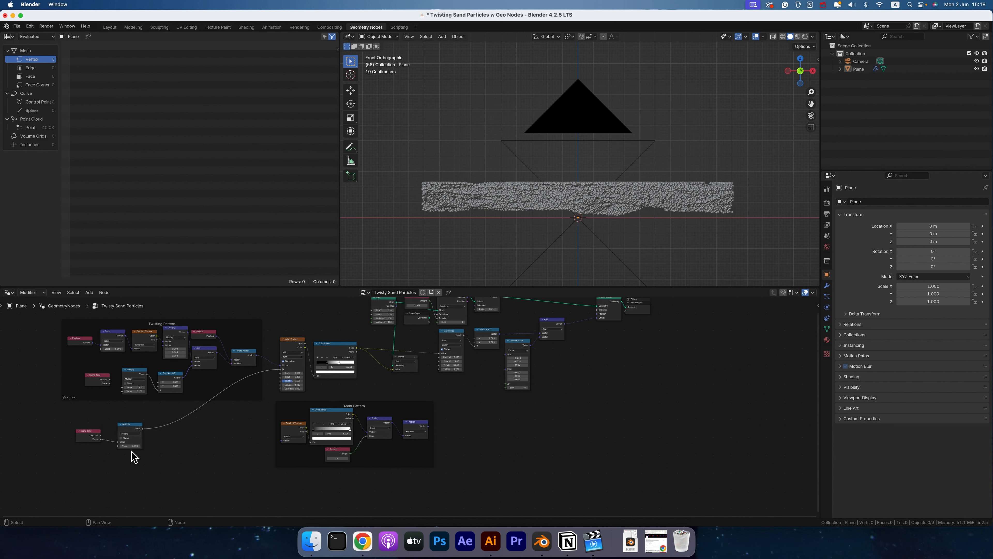
# Add a Map Range node driven by the duplicated Scene Time's Frame output and connect it to the Noise Texture's W input.
pyautogui.click(124, 427)
pyautogui.moveTo(102, 440); pyautogui.dragTo(188, 440)
pyautogui.write('f')
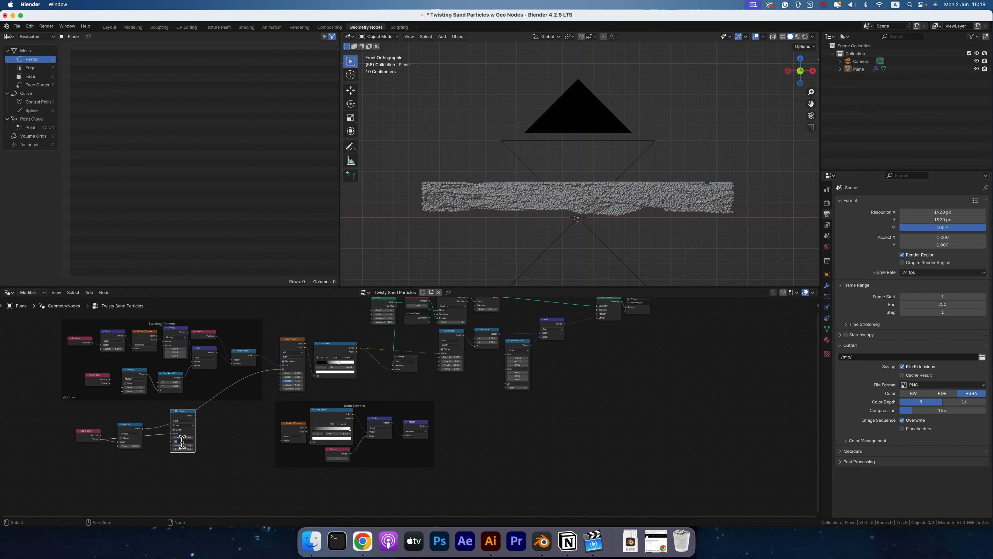
# Set the new Map Range's From Min to 1, From Max to 250 and To Min to 1.
pyautogui.write('250')
pyautogui.press('Return')
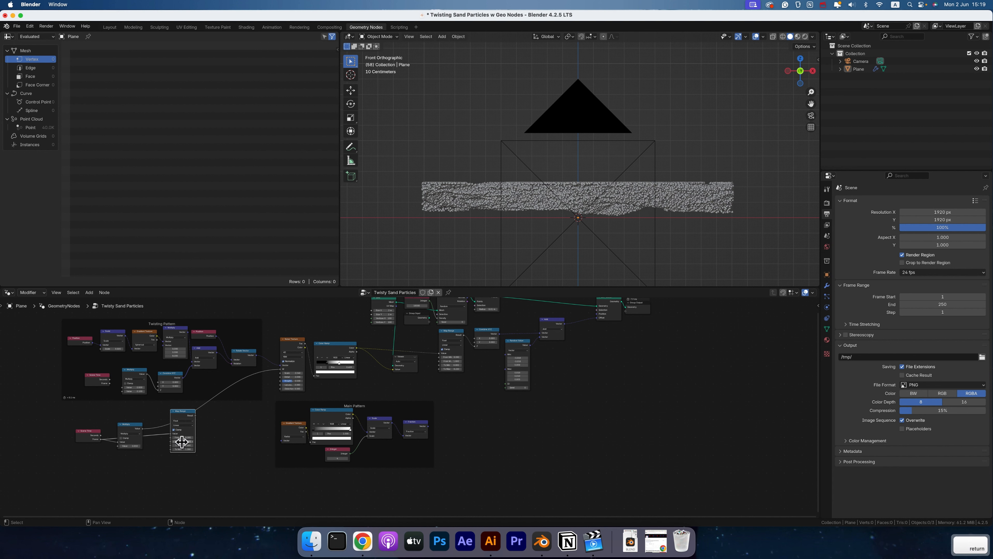
pyautogui.doubleClick(184, 437)
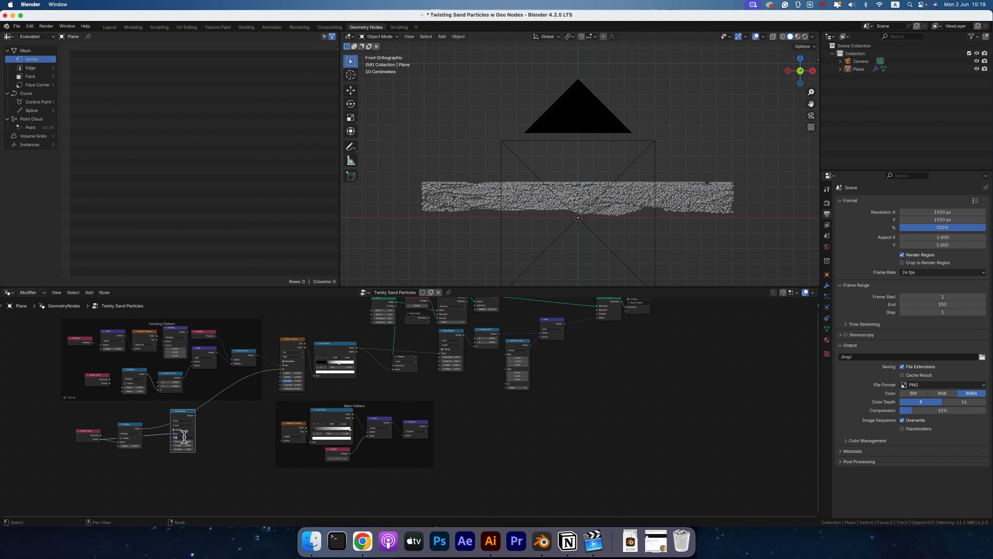
pyautogui.write('1')
pyautogui.press('Return')
pyautogui.click(181, 445)
pyautogui.write('1')
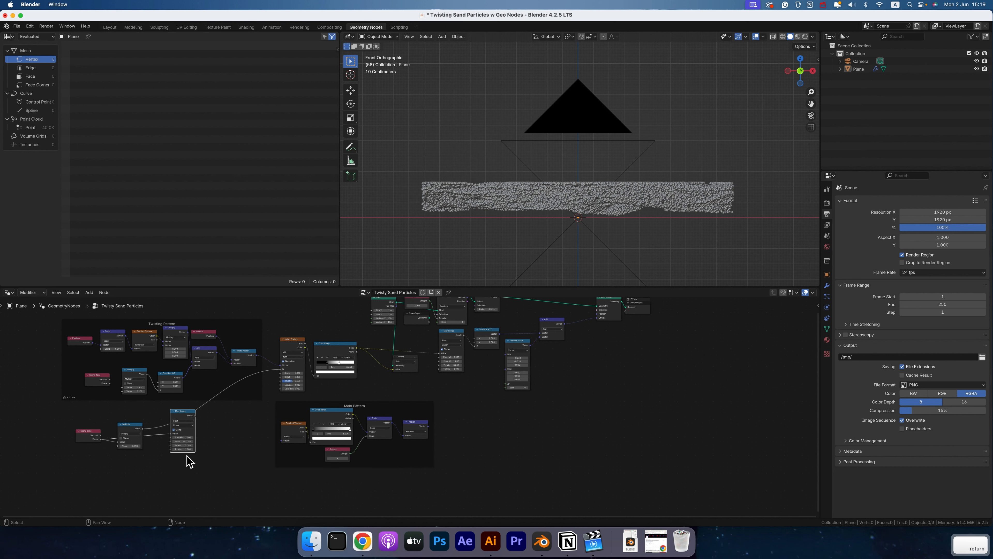
pyautogui.press('Return')
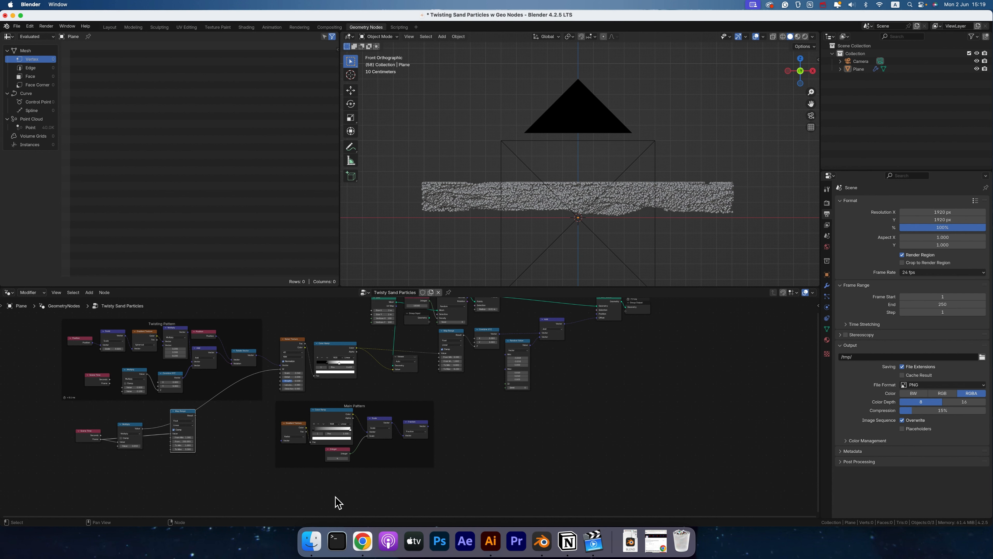
# Connect the new Map Range's Result to the Noise Texture's W input and increase the offset Map Range's To Max during playback.
pyautogui.moveTo(195, 416); pyautogui.dragTo(278, 370)
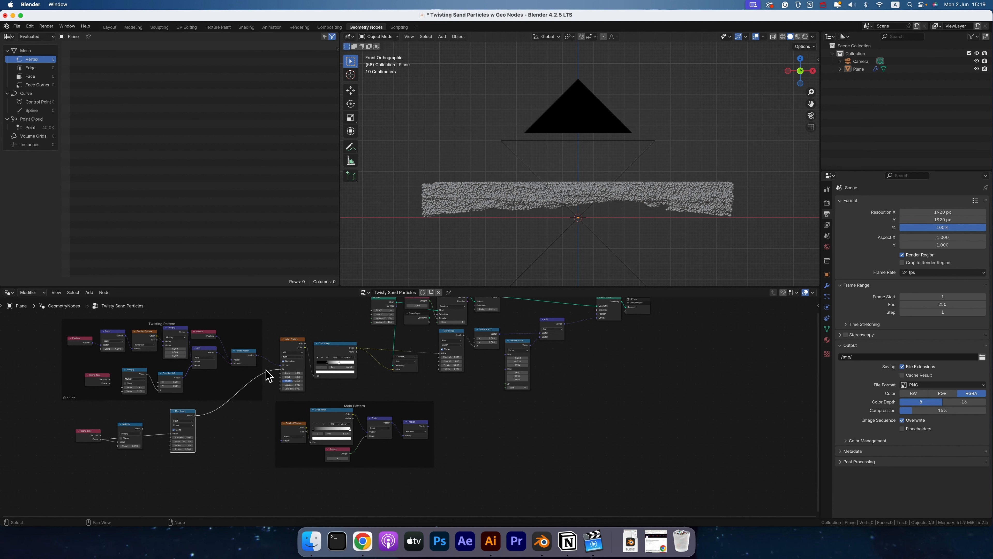
pyautogui.press('space')
pyautogui.moveTo(452, 369); pyautogui.dragTo(454, 368)
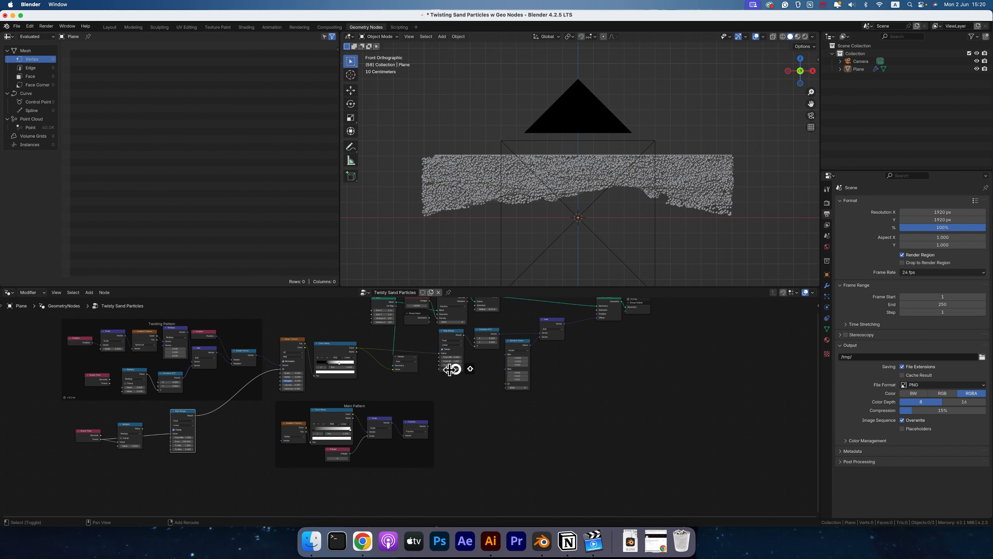
pyautogui.press('super+z')
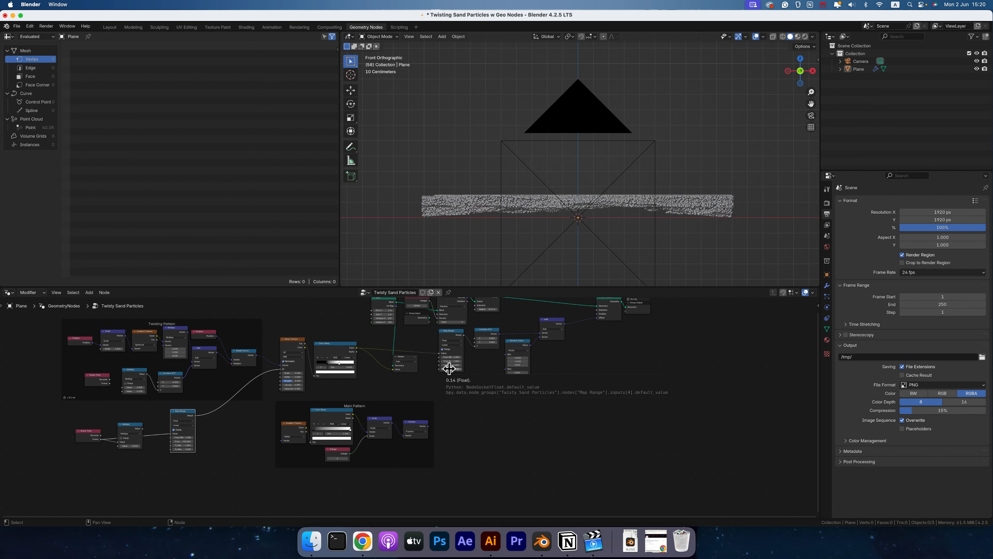
pyautogui.keyDown('shift'); pyautogui.moveTo(449, 369); pyautogui.dragTo(456, 368); pyautogui.keyUp('shift')
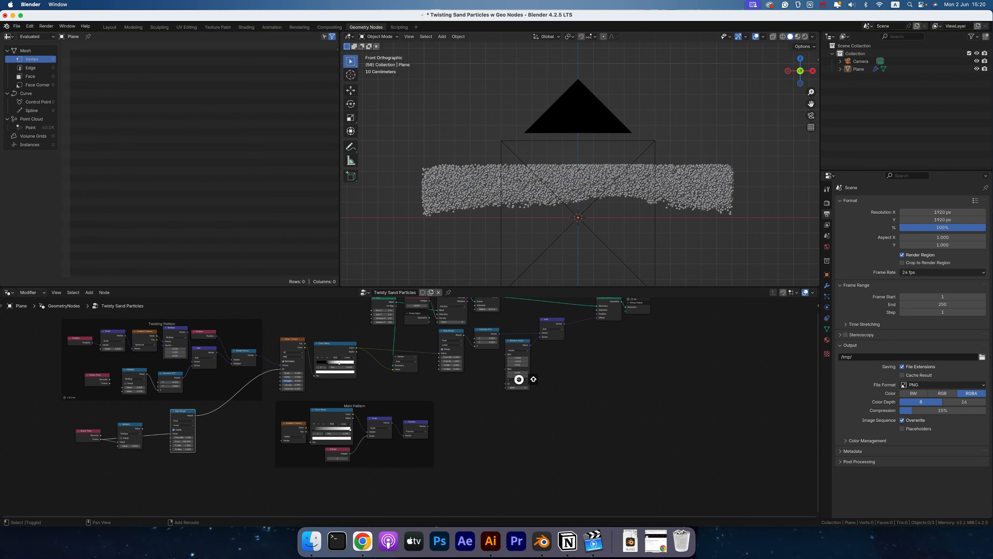
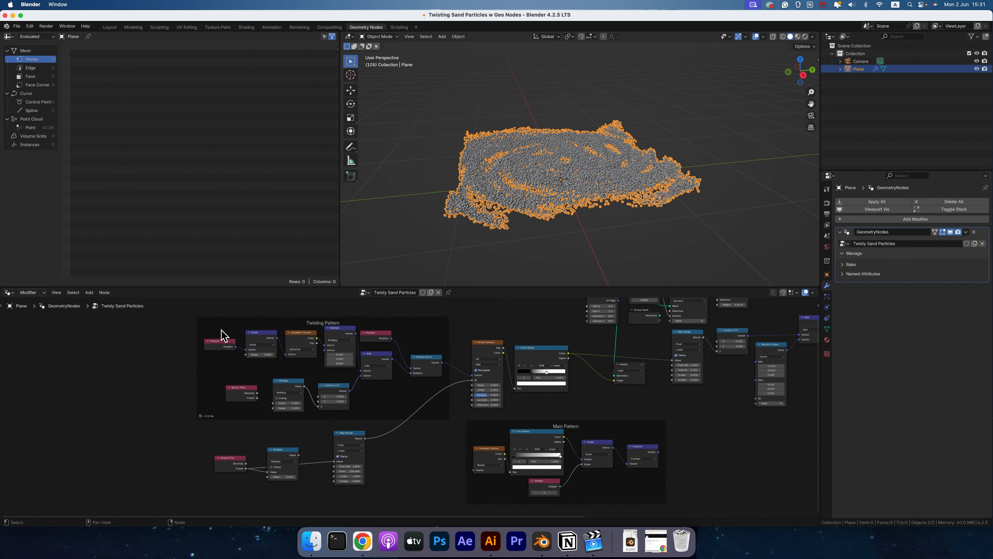
# Move the Group Input node beside the lower Scene Time and connect the Multiply node's value to it as a new input.
pyautogui.hscroll(4, 464, 316)
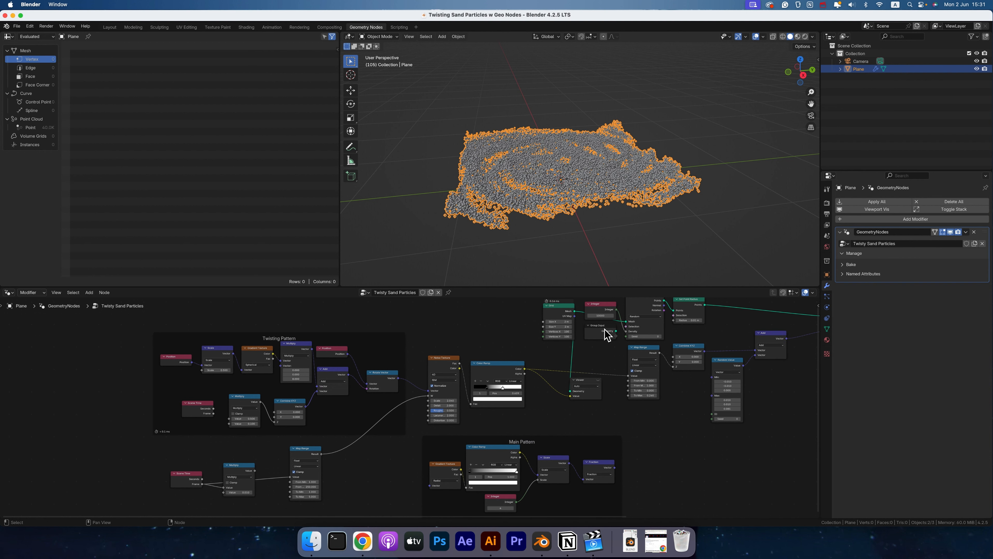
pyautogui.click(605, 329)
pyautogui.moveTo(607, 330); pyautogui.dragTo(107, 437)
pyautogui.click(133, 458)
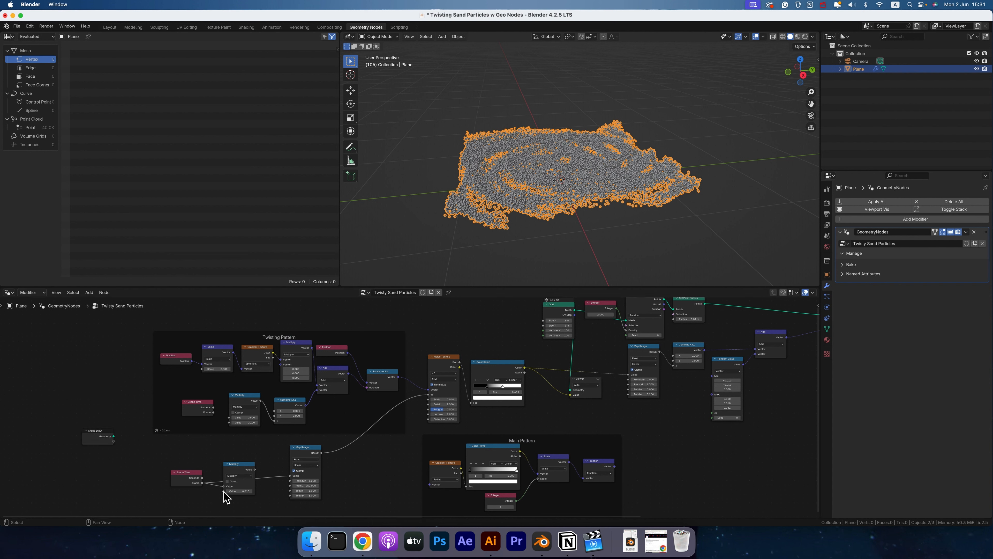
pyautogui.moveTo(223, 491); pyautogui.dragTo(113, 441)
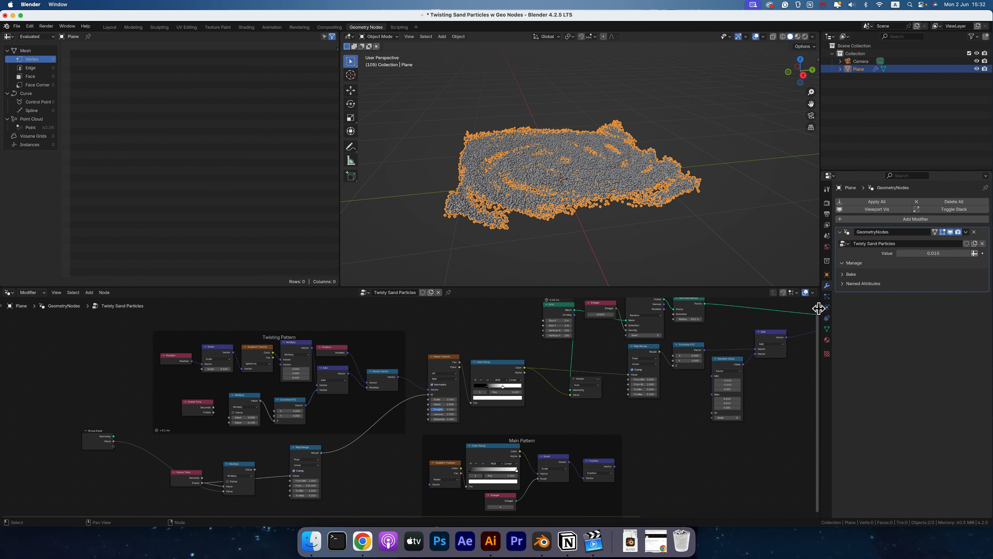
# Rename the group's Value input socket to Speed Factor.
pyautogui.press('n')
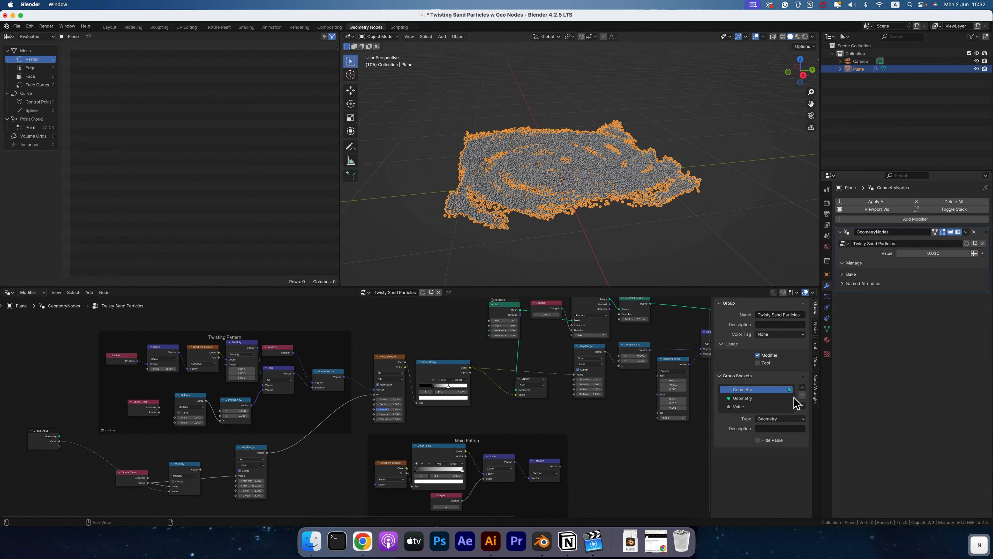
pyautogui.click(748, 407)
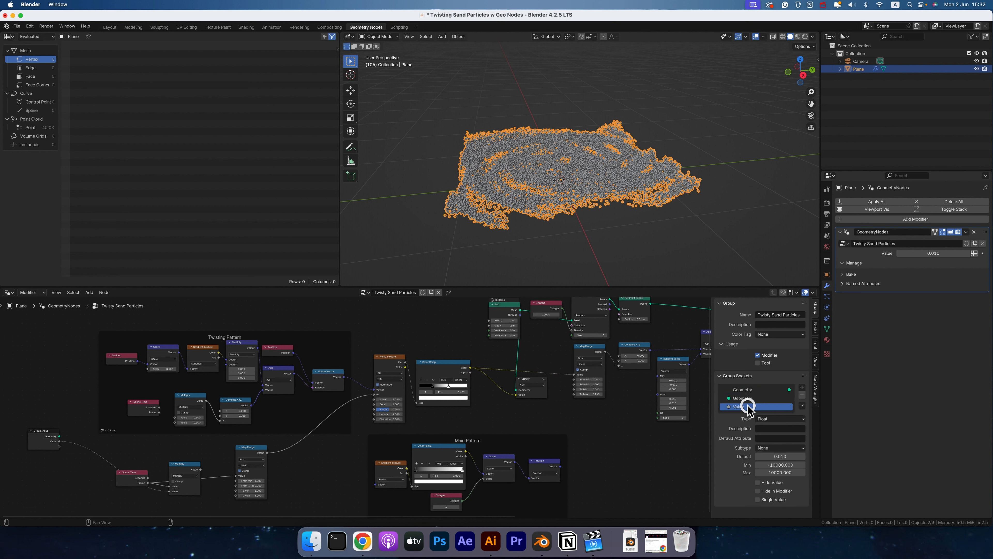
pyautogui.click(767, 421)
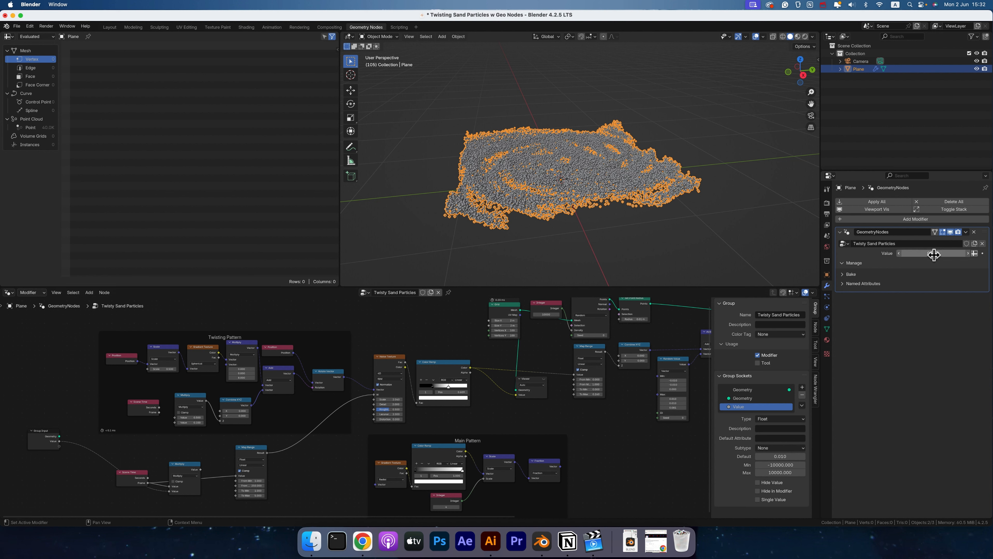
pyautogui.moveTo(930, 253); pyautogui.dragTo(939, 254)
pyautogui.press('super+z')
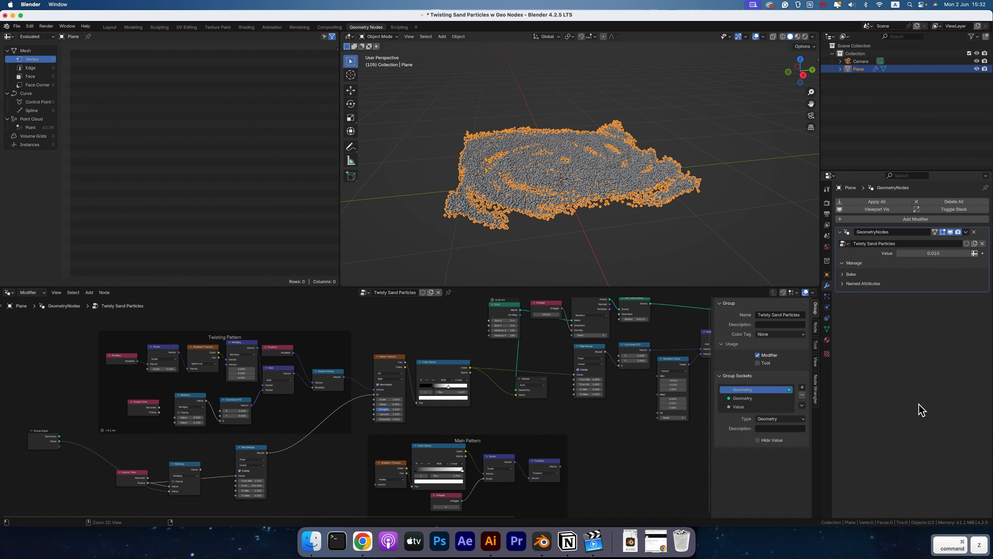
pyautogui.click(738, 407)
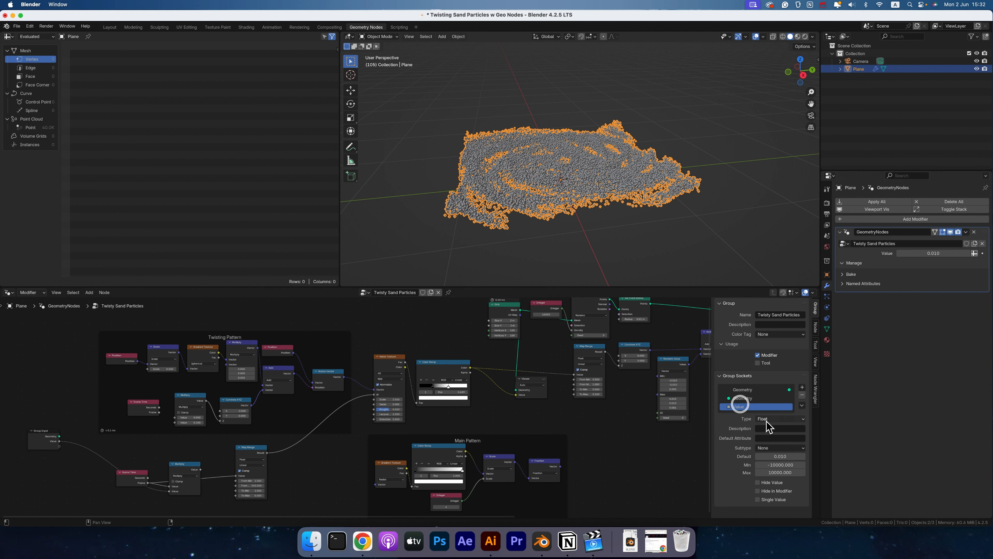
pyautogui.doubleClick(740, 407)
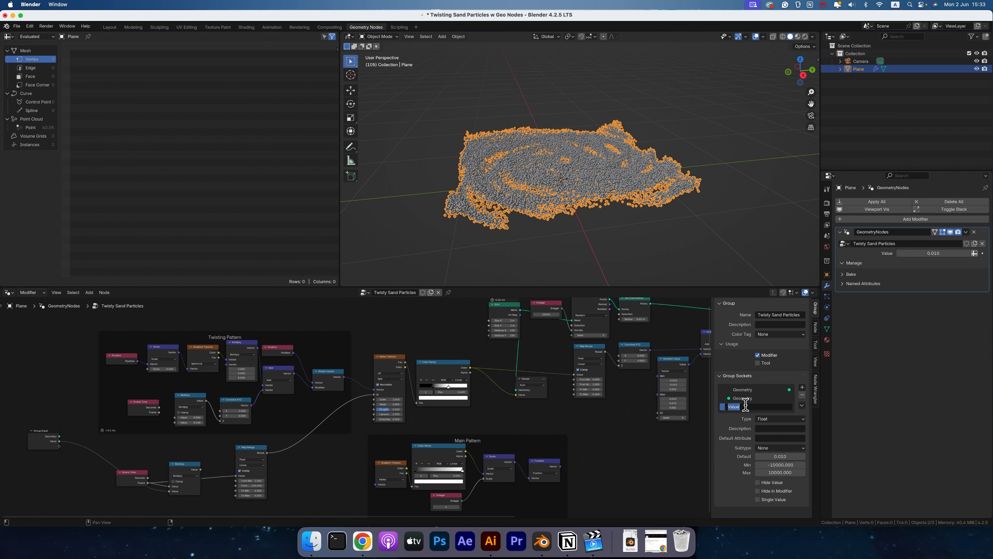
pyautogui.write('Speed Factor')
pyautogui.press('Return')
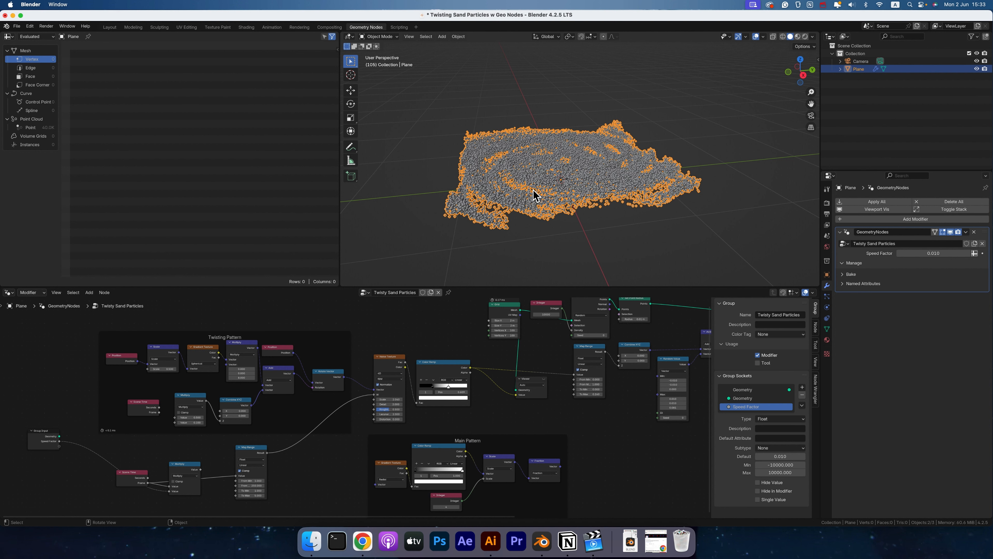
# Make room after the Set Position node and insert a Set Material node before the muted node.
pyautogui.hscroll(5, 625, 472)
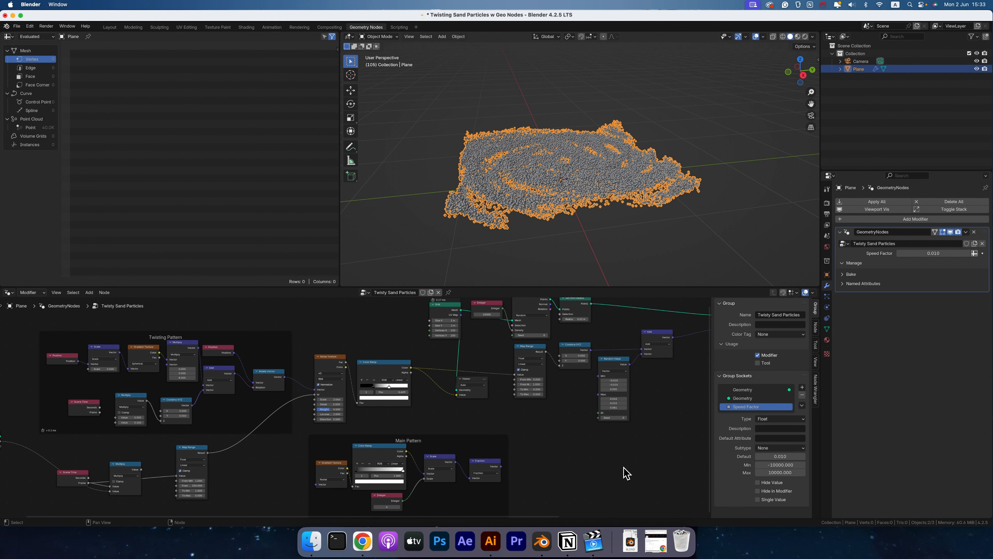
pyautogui.hscroll(5, 638, 450)
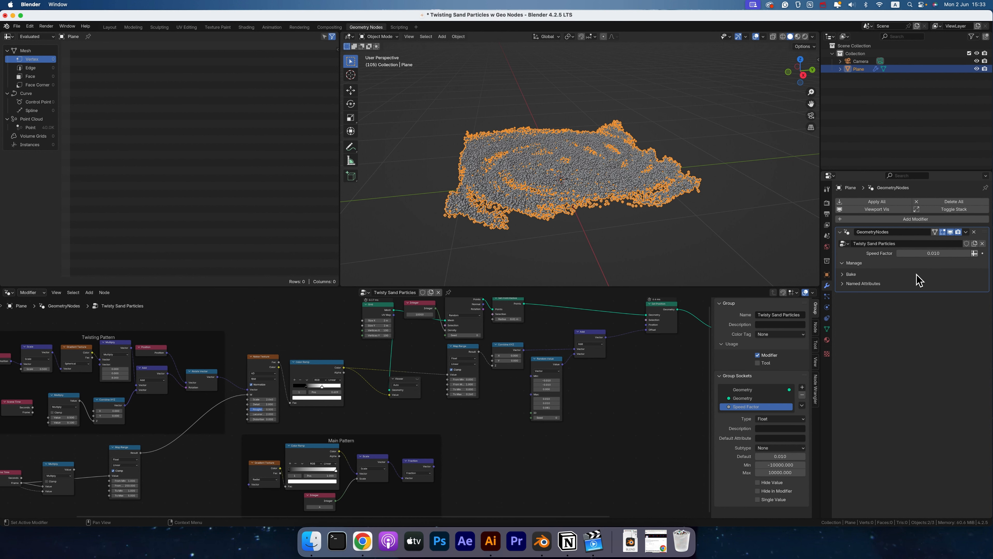
pyautogui.hscroll(15, 587, 426)
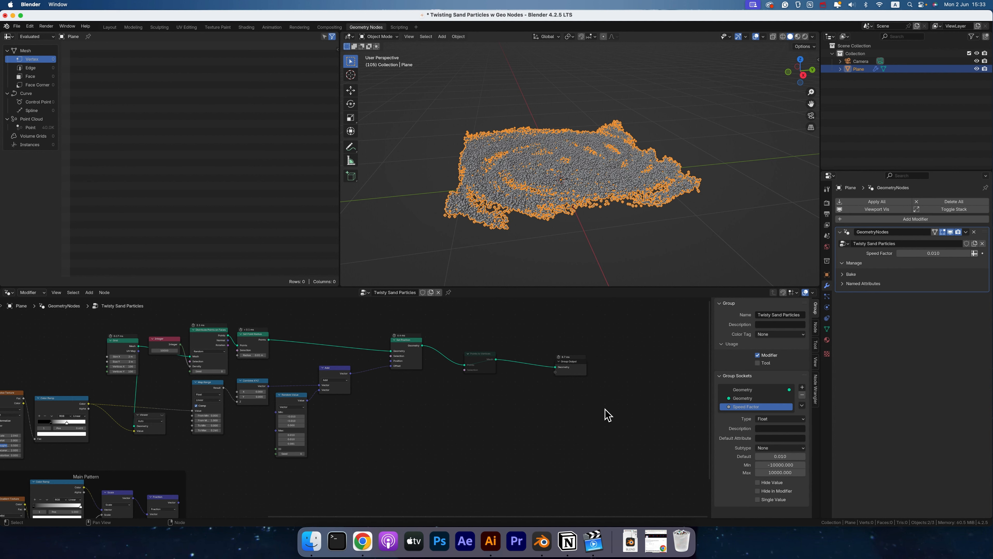
pyautogui.press('n')
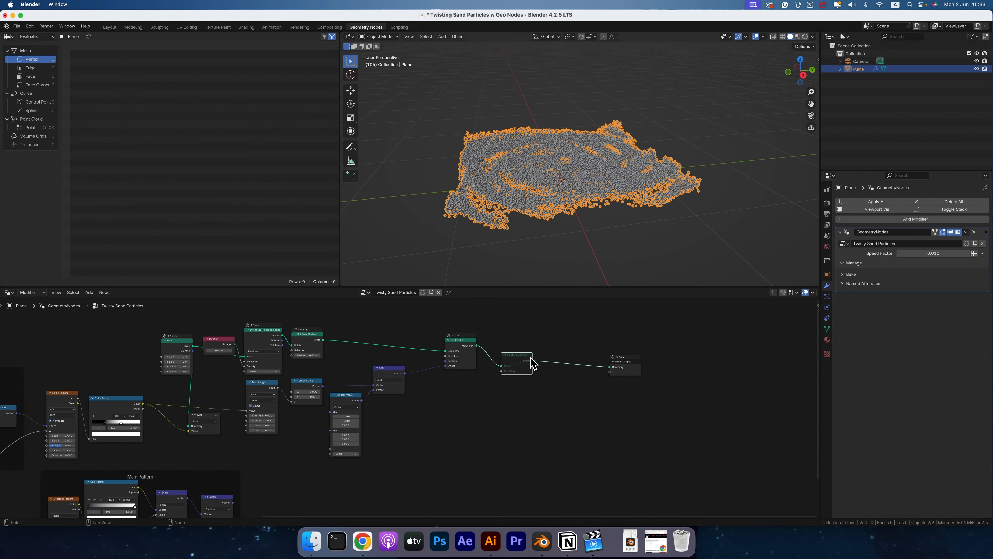
pyautogui.moveTo(515, 359); pyautogui.dragTo(576, 350)
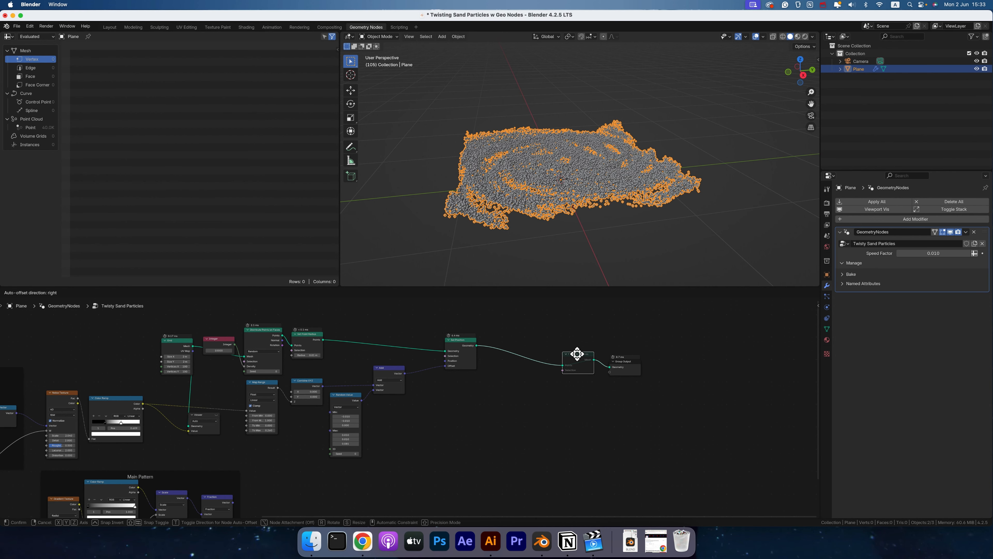
pyautogui.moveTo(477, 345); pyautogui.dragTo(528, 333)
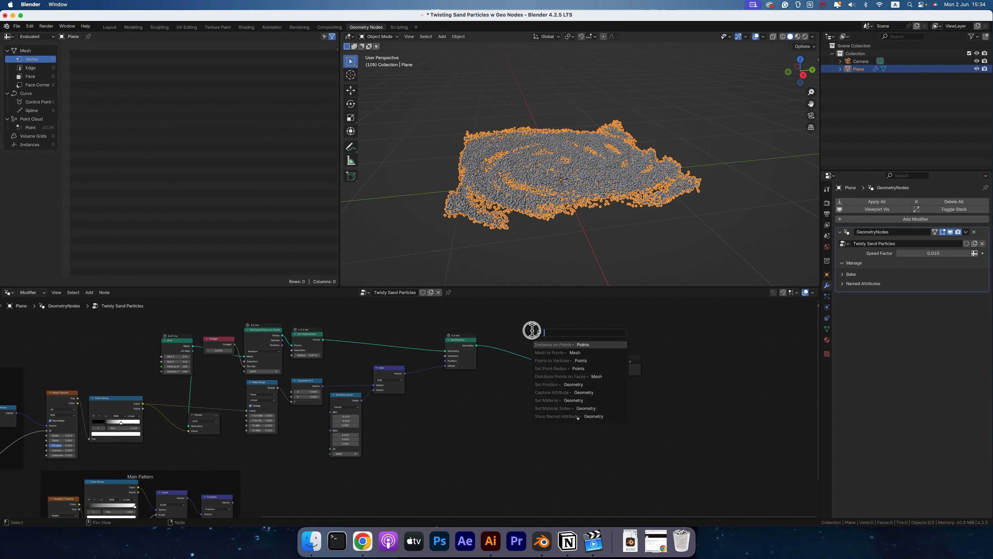
pyautogui.write('set mater')
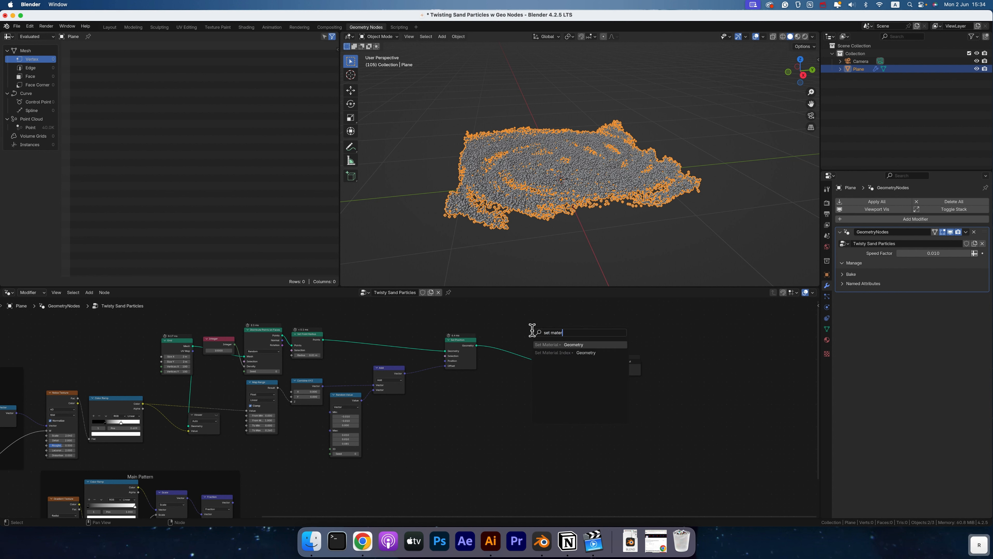
pyautogui.press('Return')
pyautogui.click(506, 352)
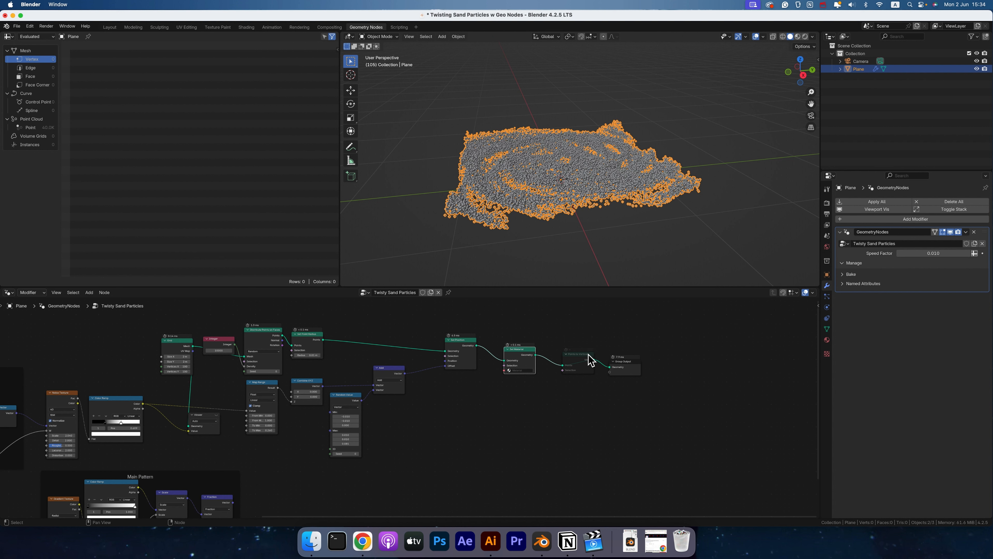
pyautogui.click(575, 356)
pyautogui.press('m')
pyautogui.press('m')
# Create a material named Sand on the plane, assign it in the Set Material node and save the file.
pyautogui.click(827, 340)
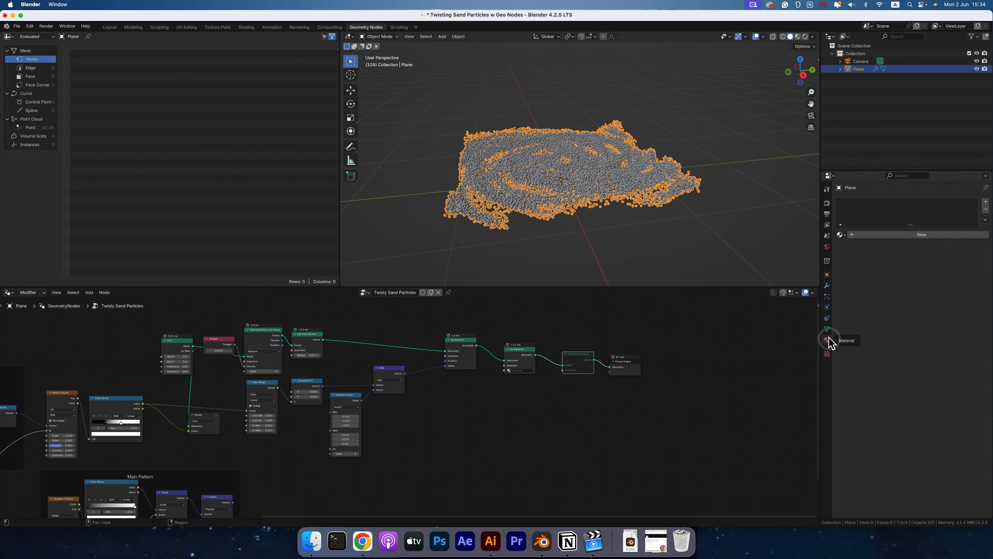
pyautogui.click(865, 235)
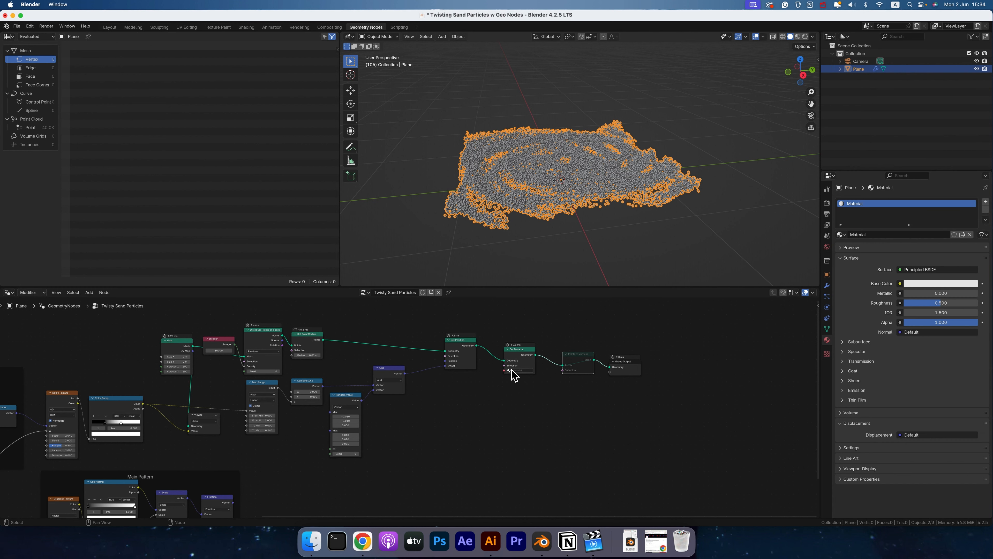
pyautogui.doubleClick(860, 204)
pyautogui.write('Sand')
pyautogui.press('Return')
pyautogui.moveTo(858, 202); pyautogui.dragTo(518, 370)
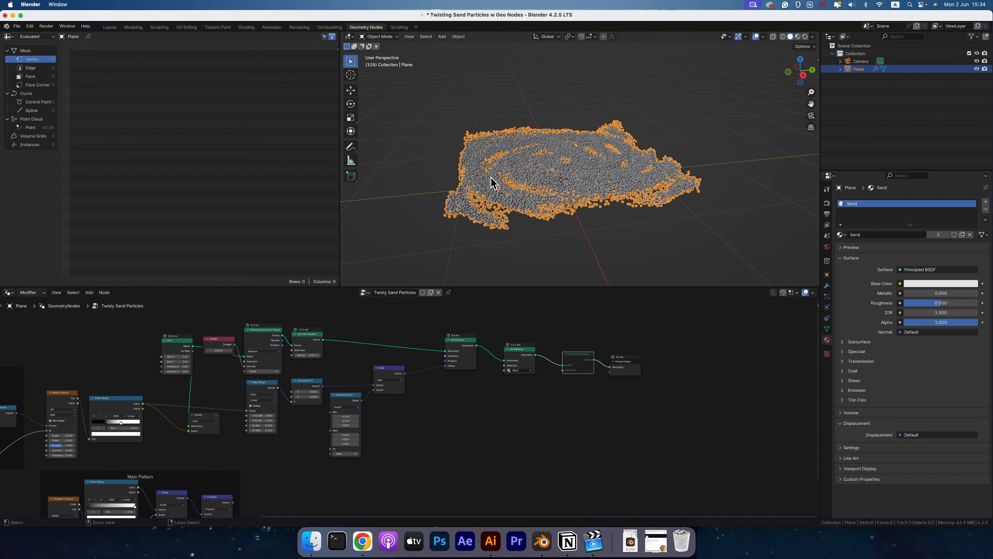
pyautogui.press('super+s')
# Switch to the Shading workspace and show the particle close-up in Material Preview with overlays hidden.
pyautogui.click(246, 27)
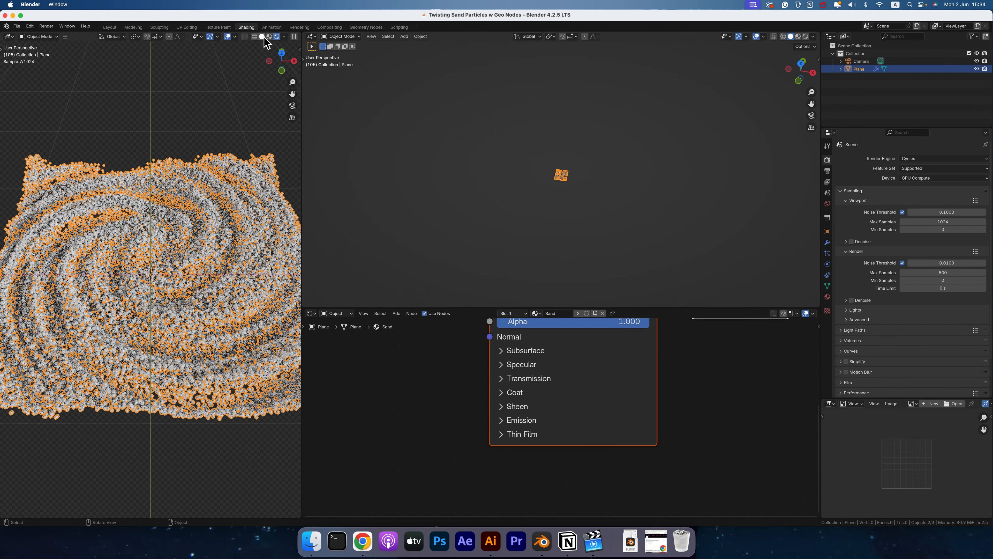
pyautogui.click(269, 37)
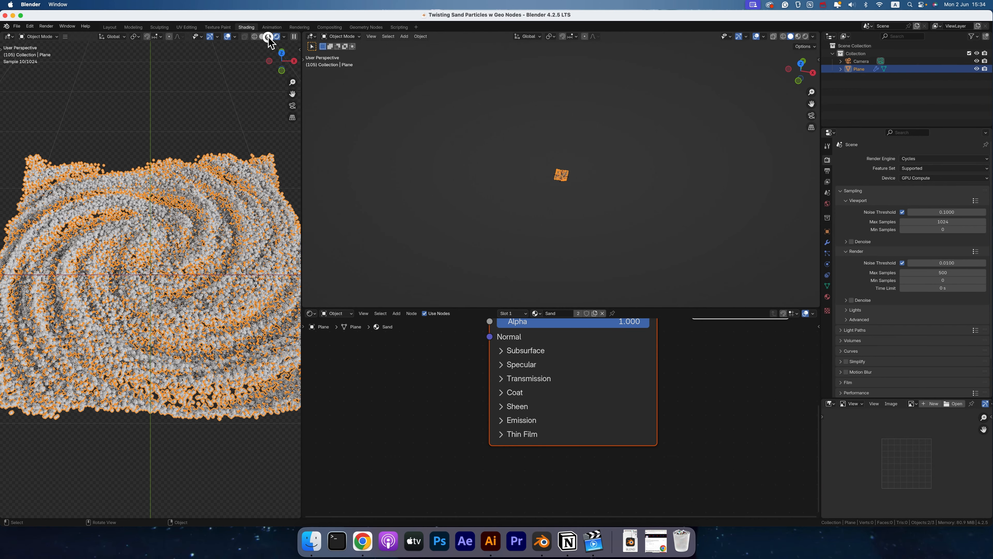
pyautogui.click(237, 37)
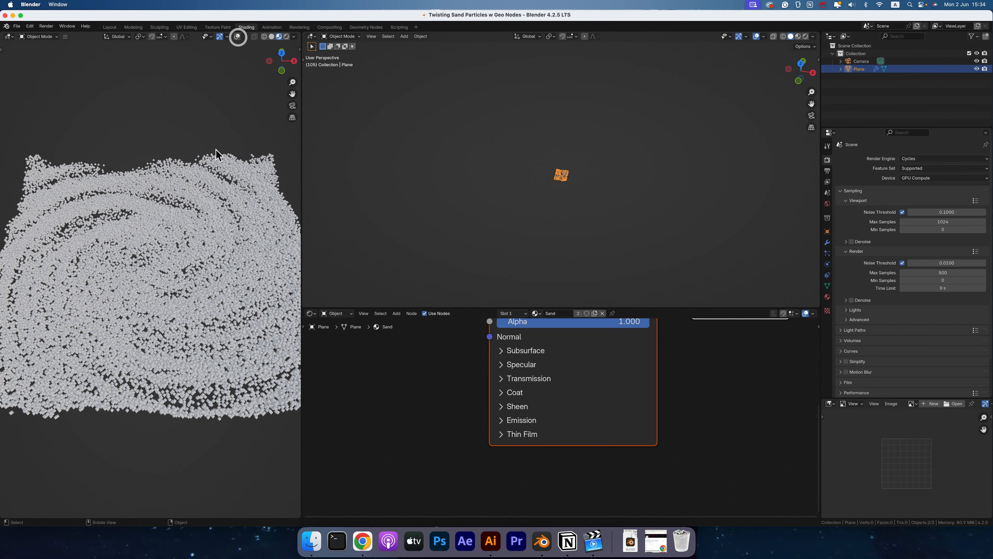
# Add an Object Info node to the Sand material and connect its Random output to the Principled BSDF's Base Color.
pyautogui.press('Home')
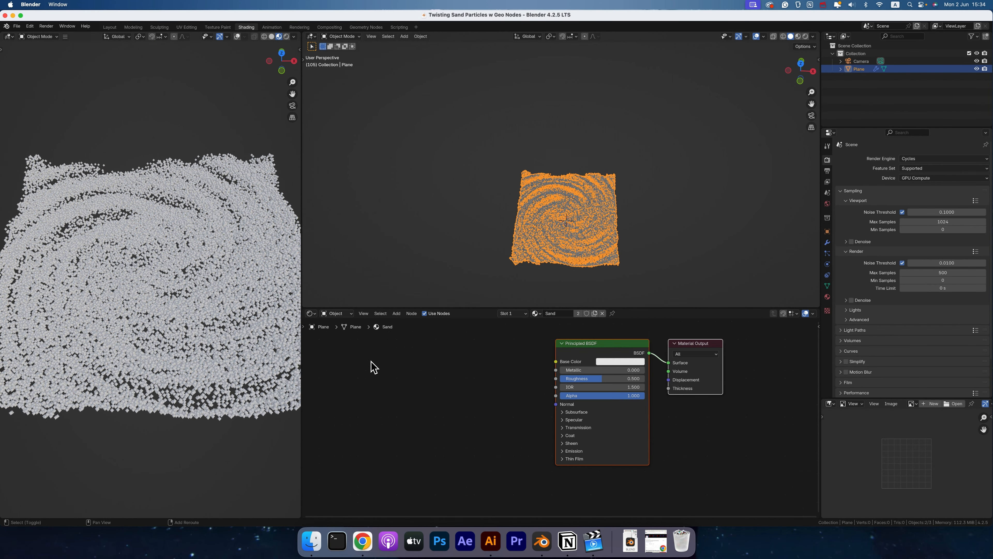
pyautogui.hotkey('shift', 'a')
pyautogui.write('object info')
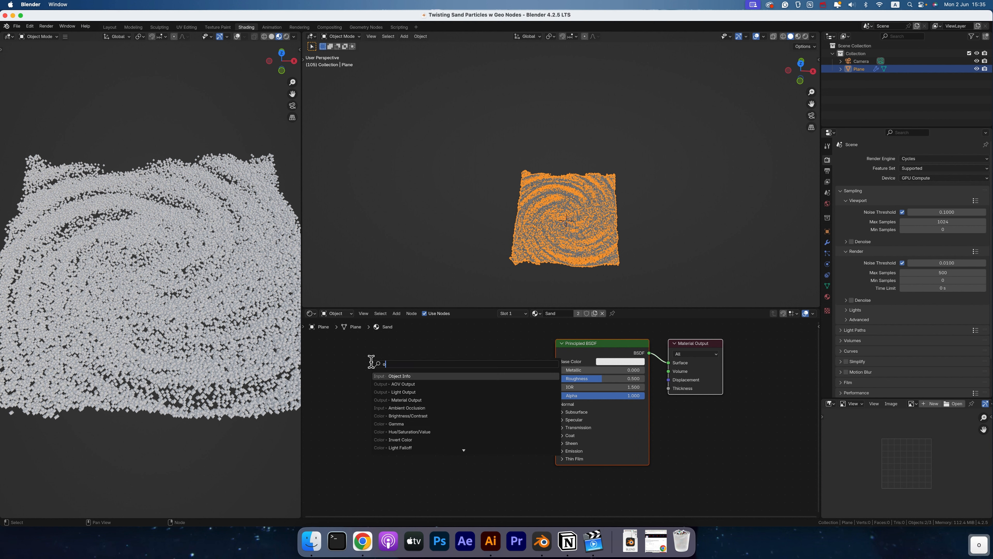
pyautogui.press('Return')
pyautogui.click(401, 363)
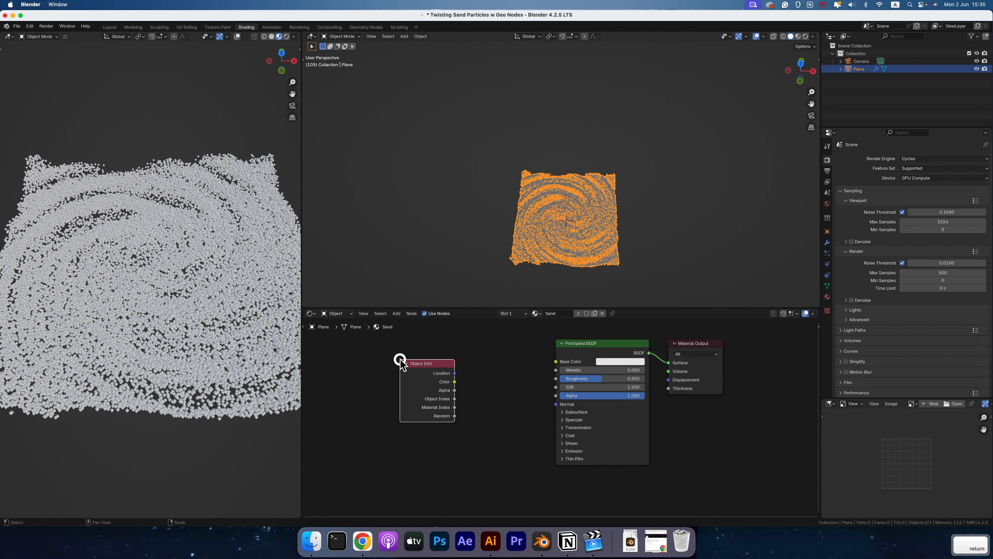
pyautogui.moveTo(455, 416); pyautogui.dragTo(555, 361)
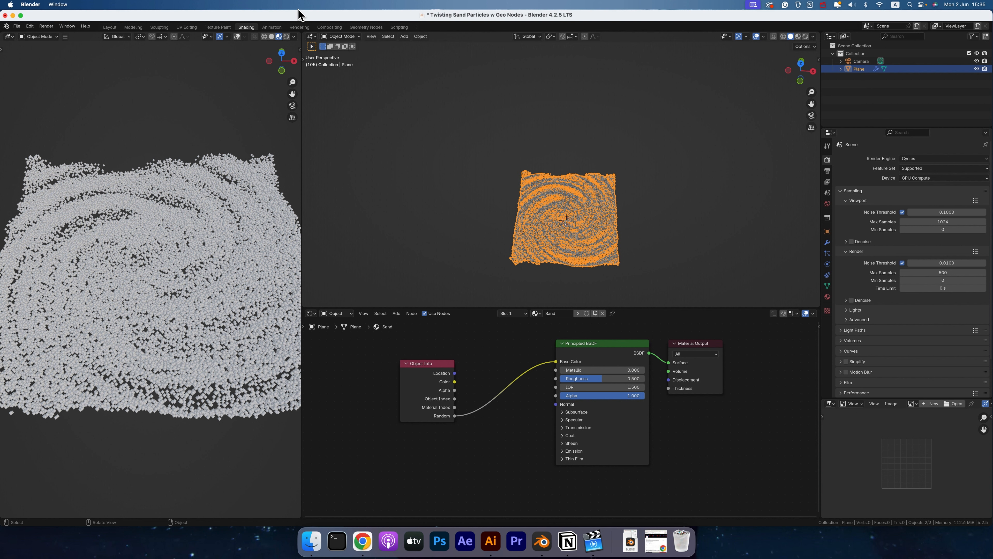
# Move the Object Info node aside, add a Point Info node and connect its Random output to the Principled BSDF's Base Color.
pyautogui.click(423, 362)
pyautogui.moveTo(423, 362); pyautogui.dragTo(381, 452)
pyautogui.click(390, 378)
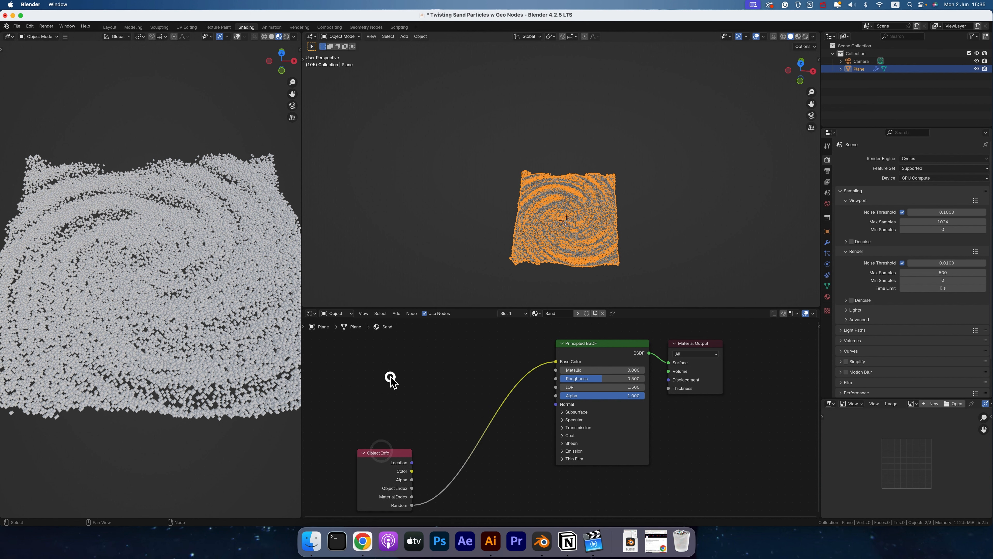
pyautogui.hotkey('shift', 'a')
pyautogui.click(376, 377)
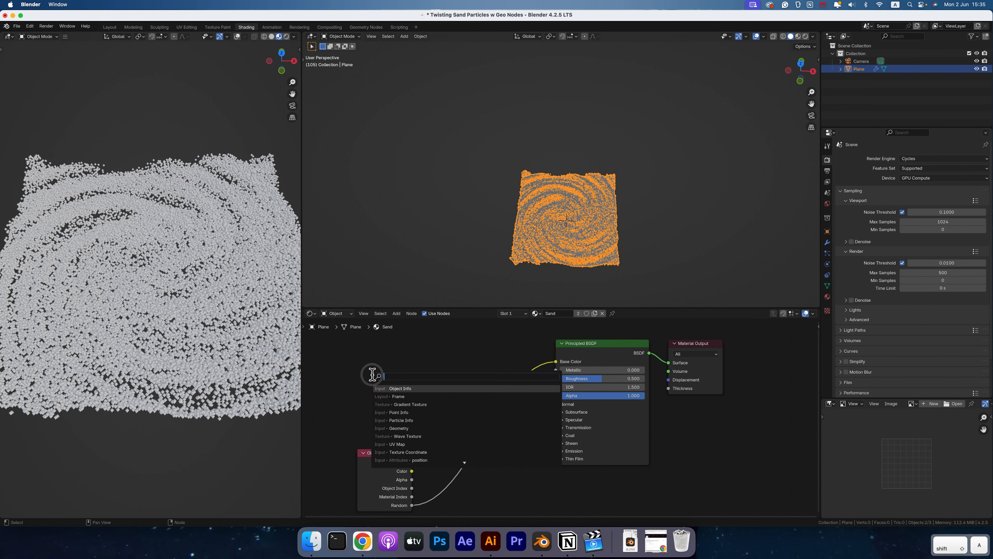
pyautogui.write('point')
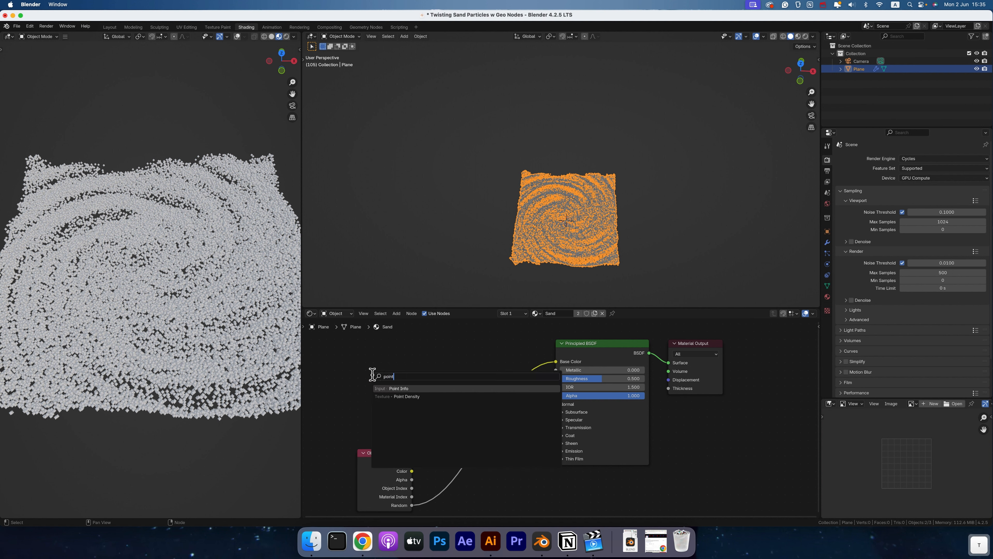
pyautogui.press('Return')
pyautogui.click(388, 350)
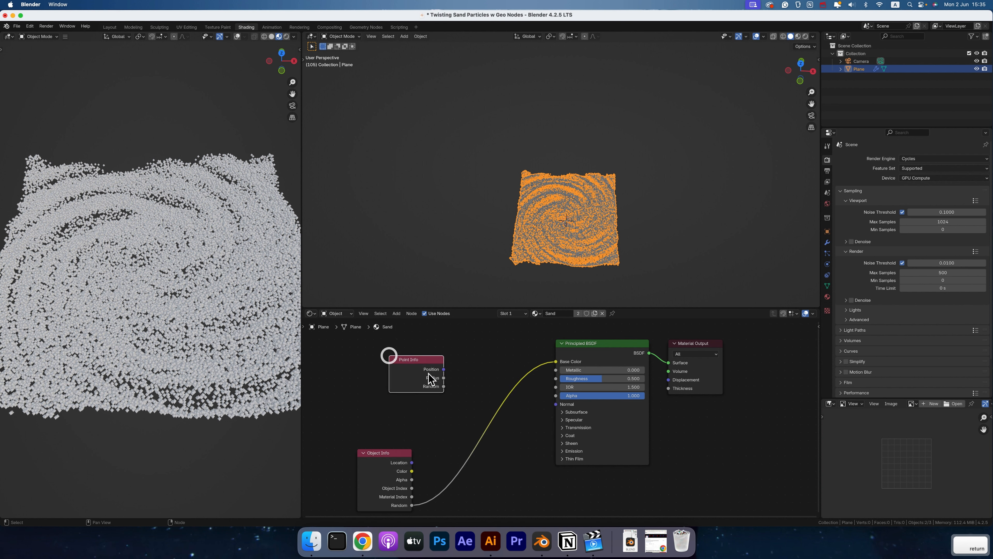
pyautogui.moveTo(444, 387)
pyautogui.mouseDown()
pyautogui.moveTo(550, 377)
pyautogui.moveTo(555, 362)
pyautogui.mouseUp()
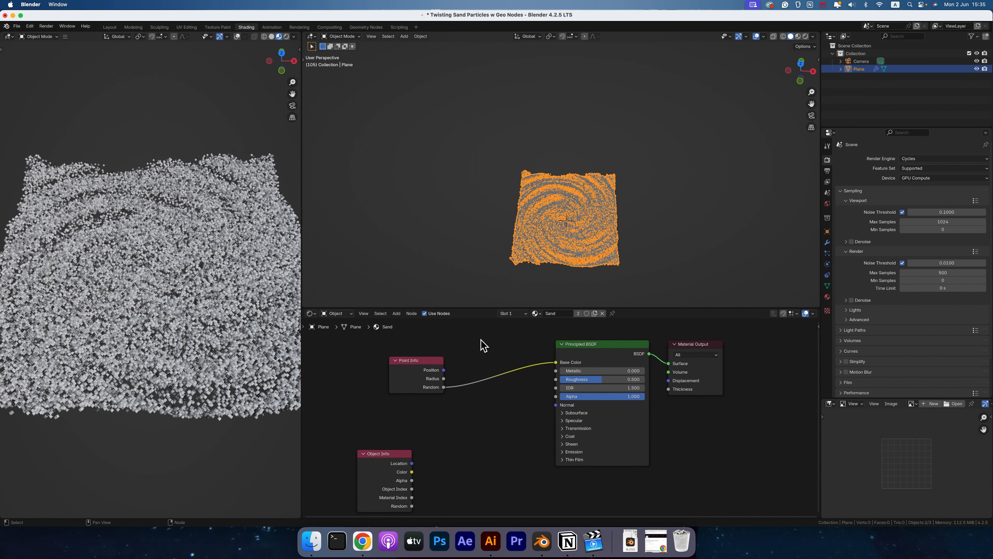
pyautogui.moveTo(395, 459); pyautogui.dragTo(396, 446)
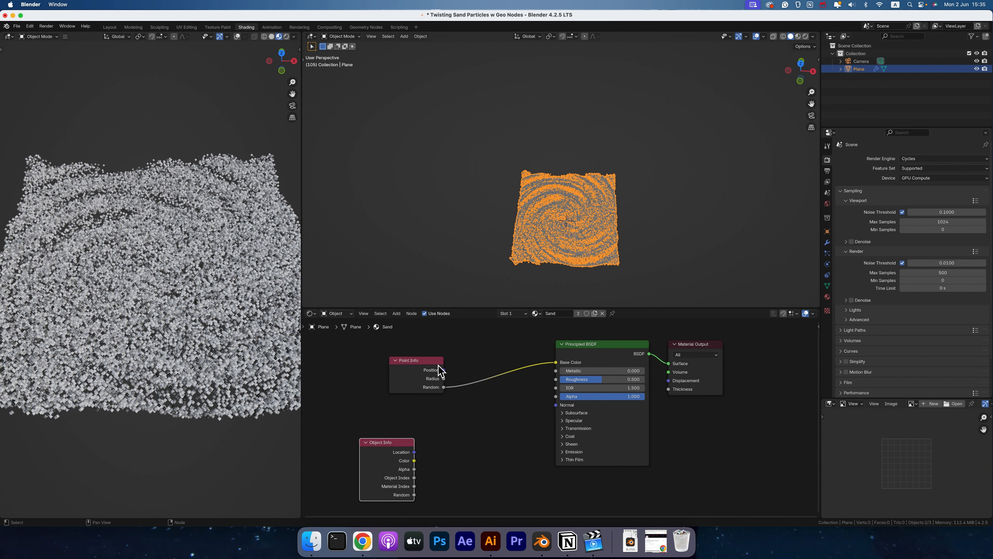
# Add a Color Ramp fed by the Point Info node's Random output and connect its Color to Base Color.
pyautogui.moveTo(437, 371)
pyautogui.mouseDown()
pyautogui.moveTo(375, 381)
pyautogui.moveTo(439, 364)
pyautogui.mouseUp()
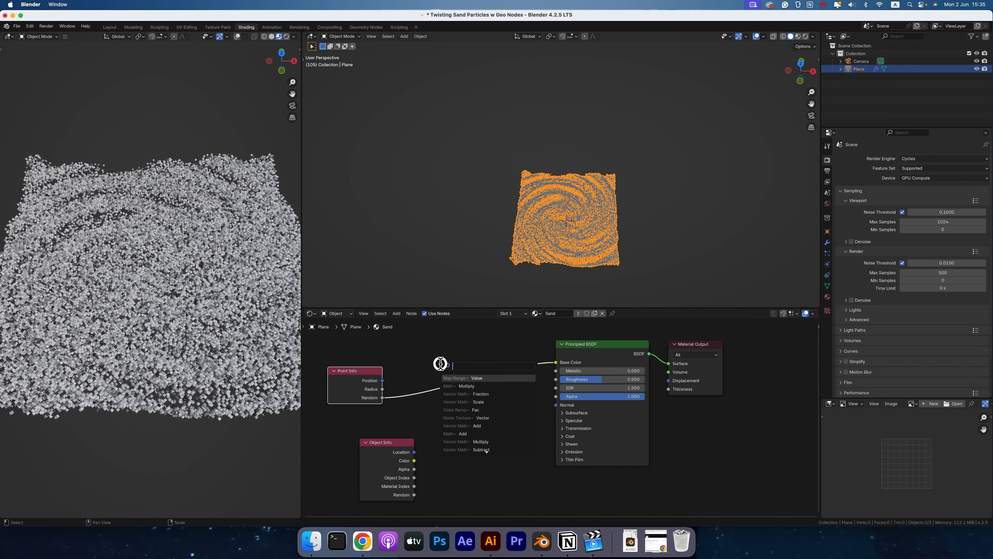
pyautogui.write('color')
pyautogui.press('Down')
pyautogui.press('Return')
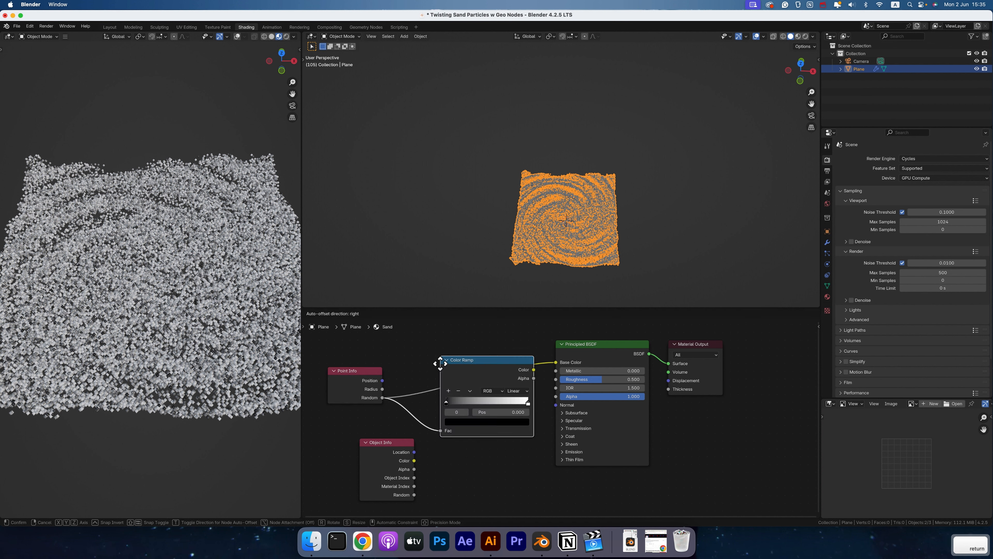
pyautogui.click(427, 354)
pyautogui.moveTo(521, 360); pyautogui.dragTo(555, 362)
pyautogui.click(522, 424)
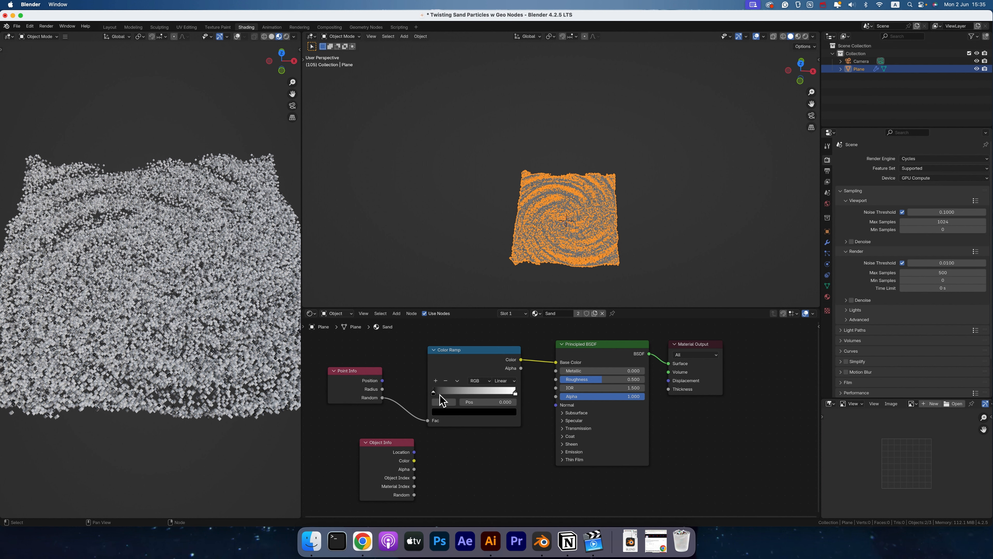
# Add a middle stop to the Color Ramp and color the gradient from dark brown through peach to pale cream.
pyautogui.click(450, 412)
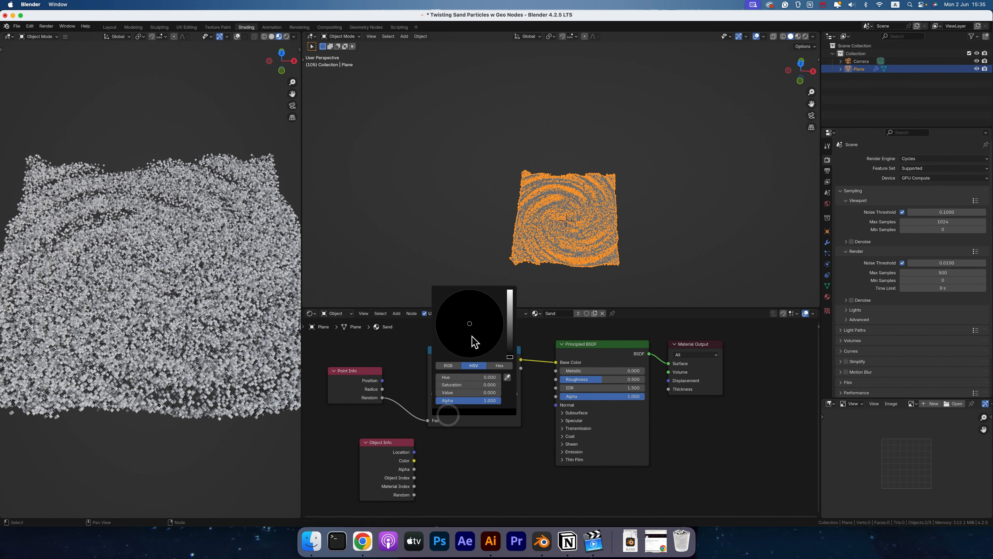
pyautogui.moveTo(511, 353); pyautogui.dragTo(510, 344)
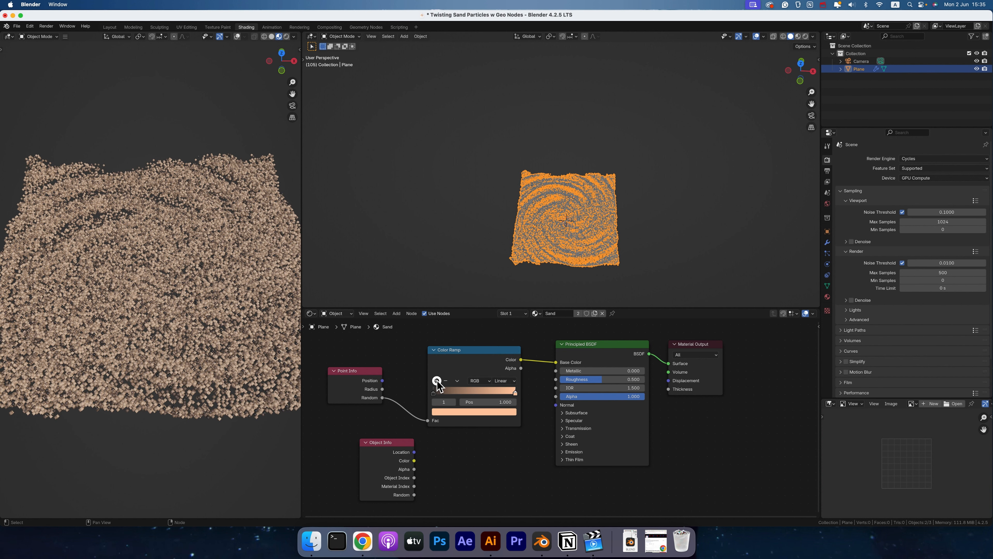
pyautogui.click(436, 380)
pyautogui.click(477, 413)
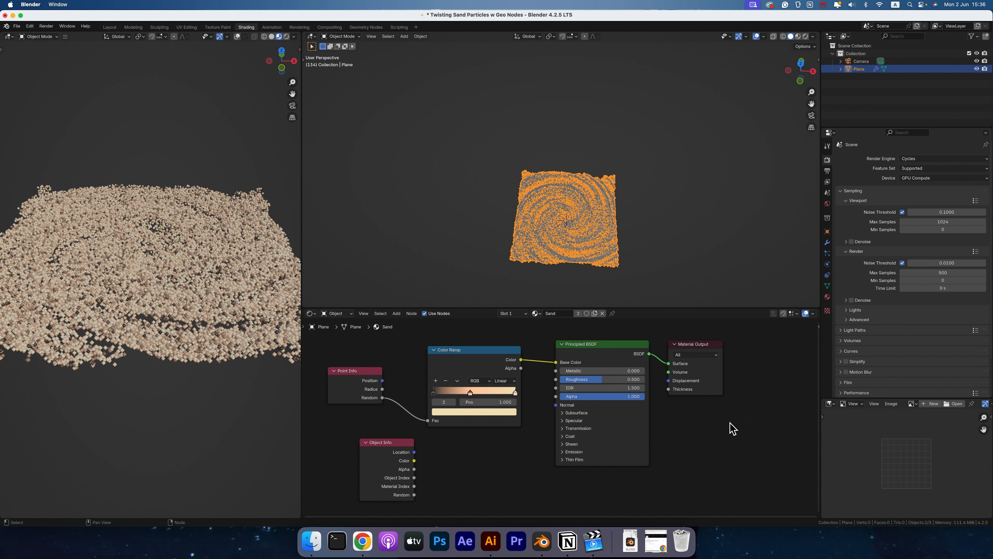
# Place the Object Info node below Point Info and try its Random output as the Color Ramp's Fac input.
pyautogui.moveTo(394, 447); pyautogui.dragTo(362, 421)
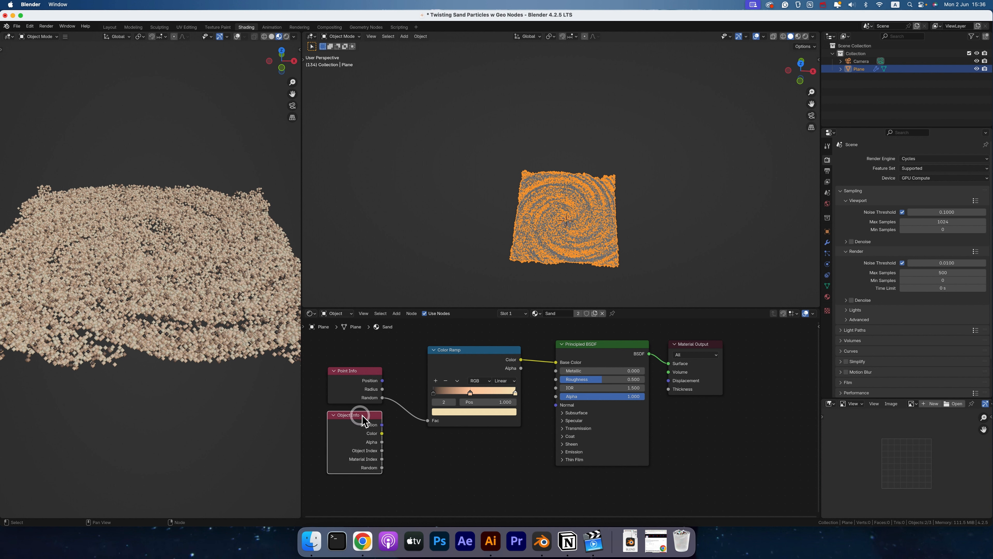
pyautogui.scroll(-2, 430, 458)
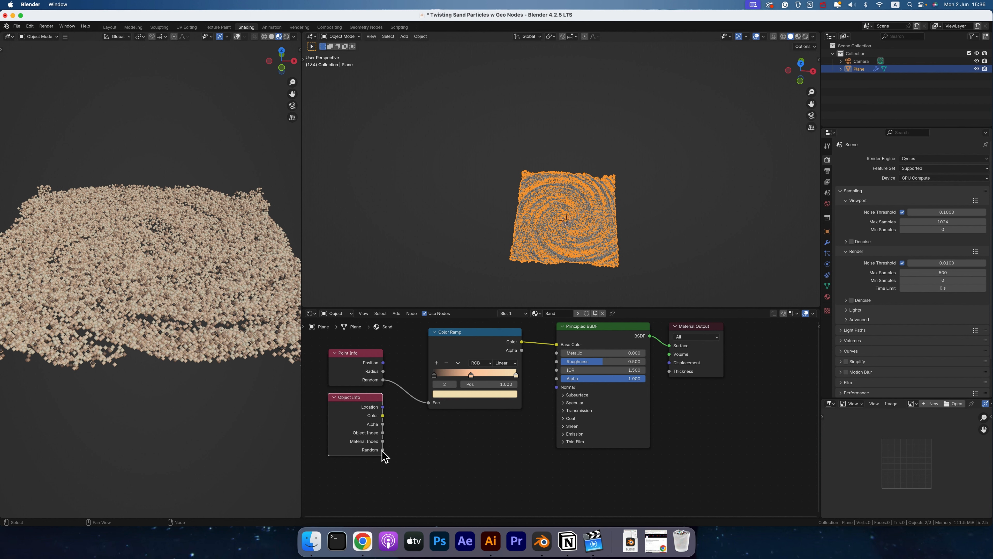
pyautogui.moveTo(383, 450); pyautogui.dragTo(428, 403)
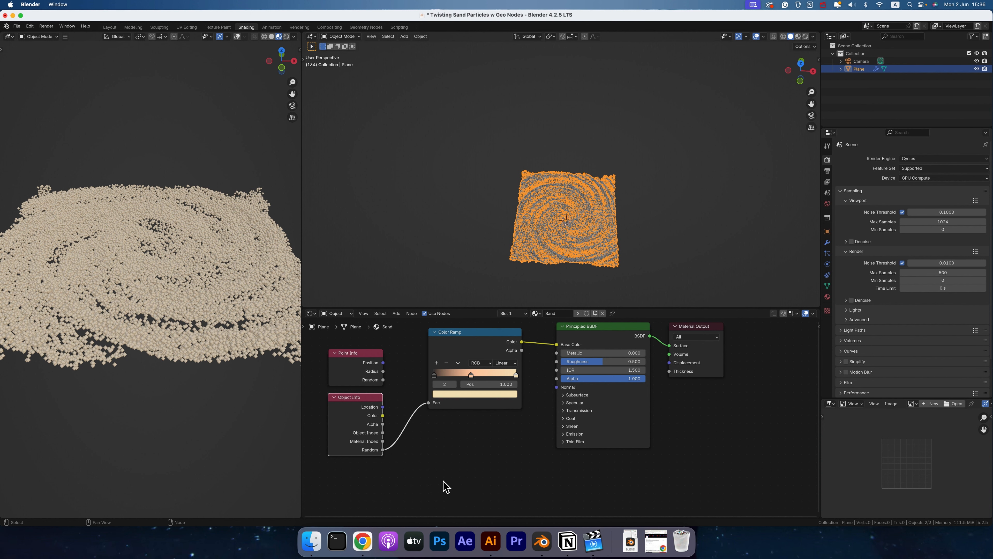
# Reconnect the Point Info node's Random output to the Color Ramp's Fac input and save the file.
pyautogui.moveTo(383, 379); pyautogui.dragTo(428, 402)
pyautogui.click(451, 467)
pyautogui.press('super+s')
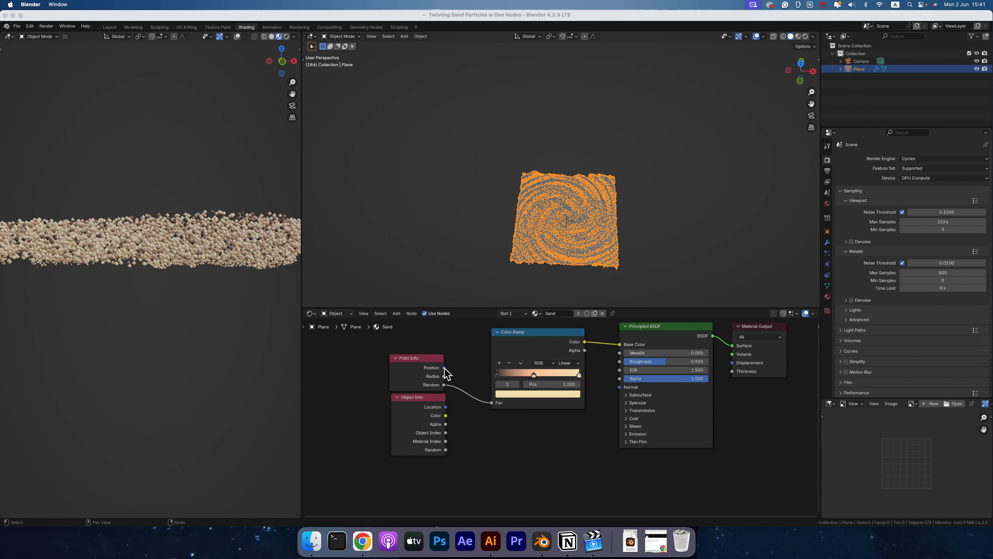
# Drive the Color Ramp's Fac with the Point Info node's Position output and make room between the info nodes and the ramp.
pyautogui.moveTo(444, 368); pyautogui.dragTo(491, 403)
pyautogui.moveTo(176, 235); pyautogui.dragTo(177, 293, button='middle')
pyautogui.moveTo(424, 358); pyautogui.dragTo(362, 360)
pyautogui.moveTo(427, 398); pyautogui.dragTo(355, 416)
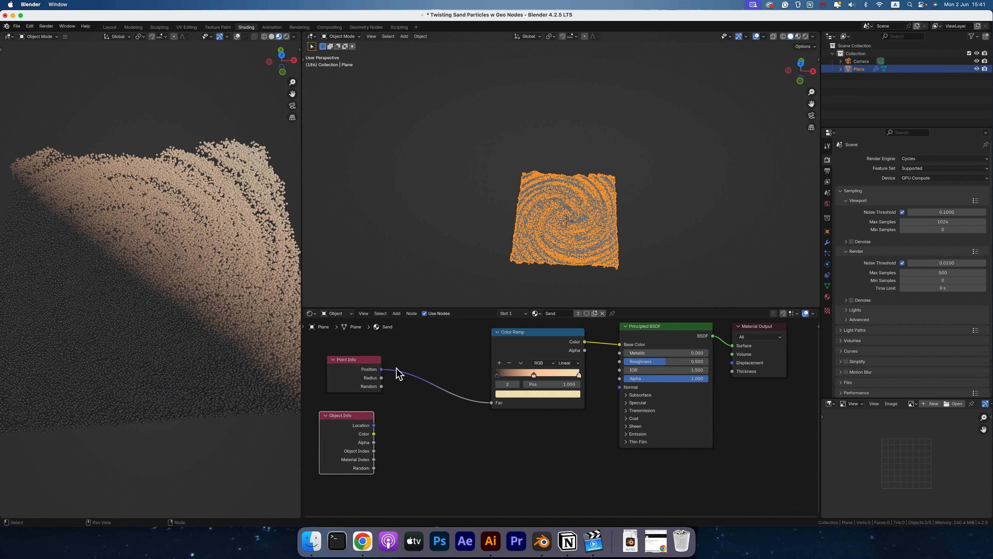
# Add a Separate XYZ node on the Point Info node's Position output and connect its Z output to the Color Ramp's Fac.
pyautogui.moveTo(383, 370); pyautogui.dragTo(437, 357)
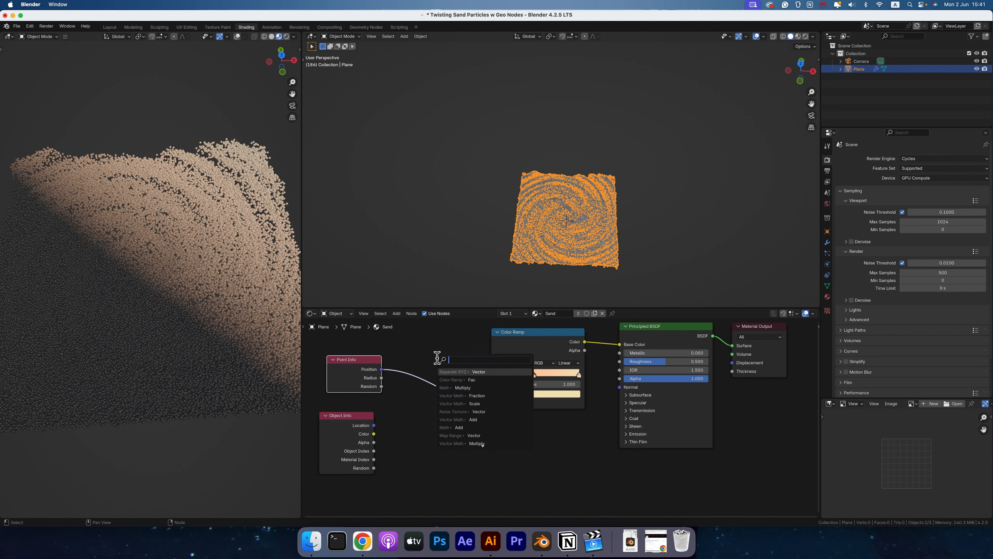
pyautogui.press('Return')
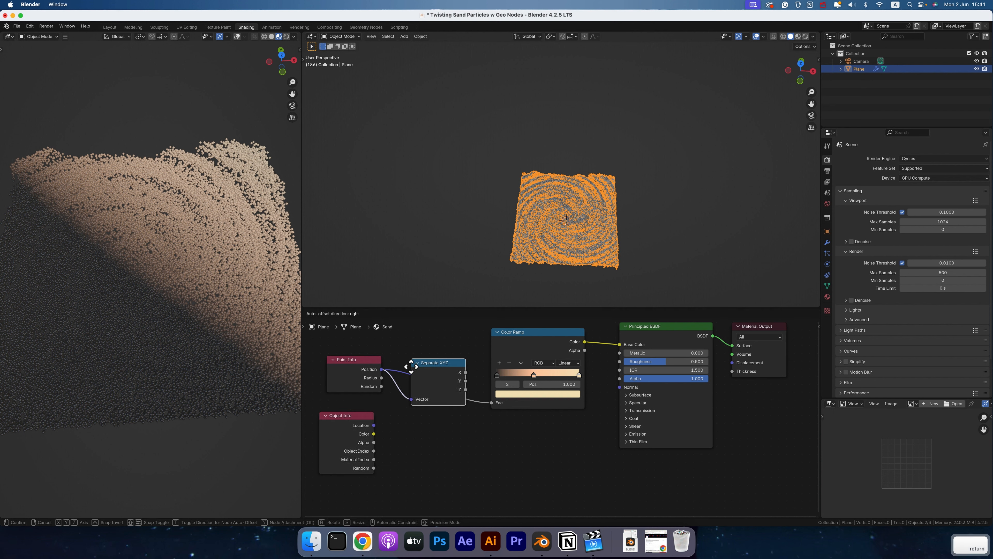
pyautogui.click(411, 365)
pyautogui.moveTo(466, 390); pyautogui.dragTo(491, 403)
pyautogui.scroll(-5, 107, 266)
pyautogui.scroll(2, 107, 266)
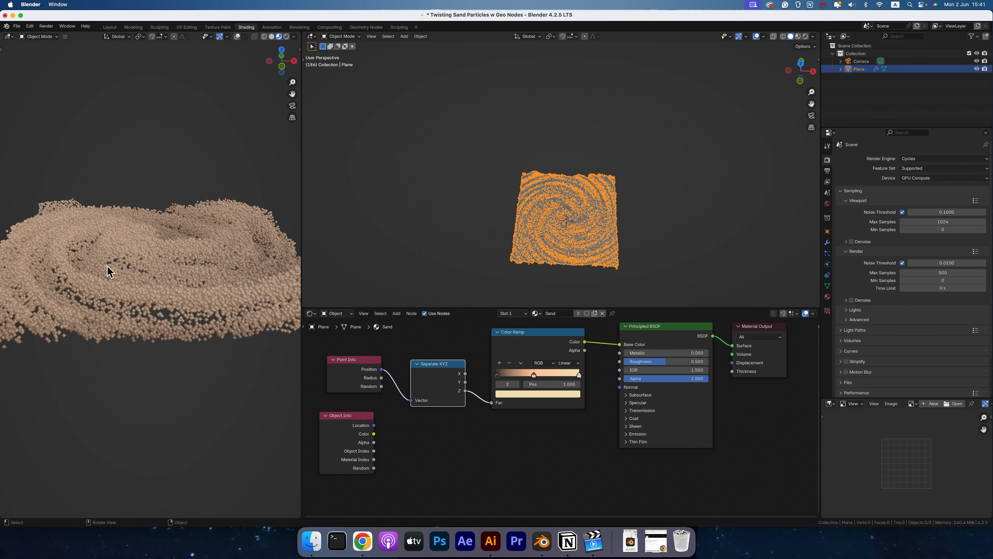
# Connect the Separate XYZ node's Z output directly to Base Color to inspect the height gradient on the particles from the side.
pyautogui.scroll(-4, 107, 266)
pyautogui.scroll(2, 107, 266)
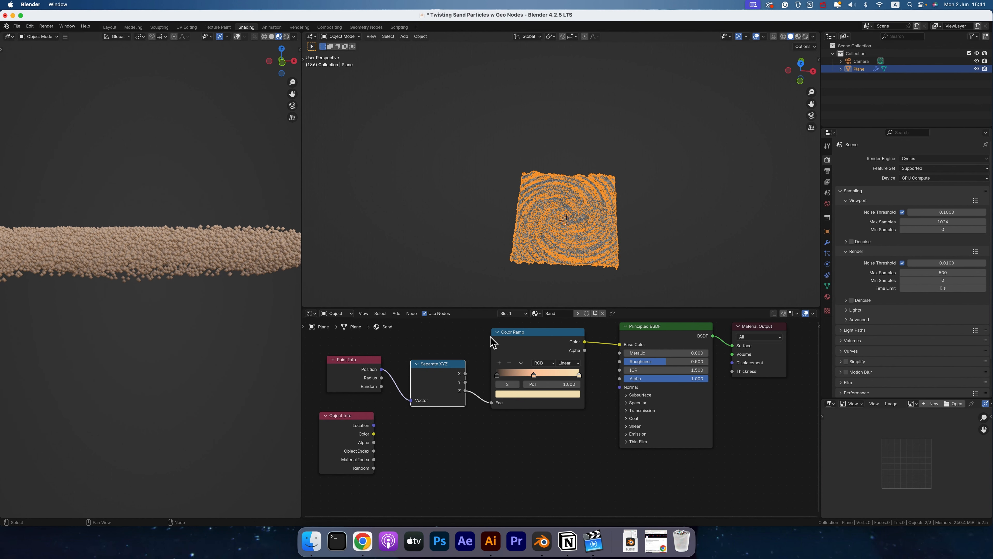
pyautogui.moveTo(465, 391); pyautogui.dragTo(620, 346)
pyautogui.scroll(1, 620, 346)
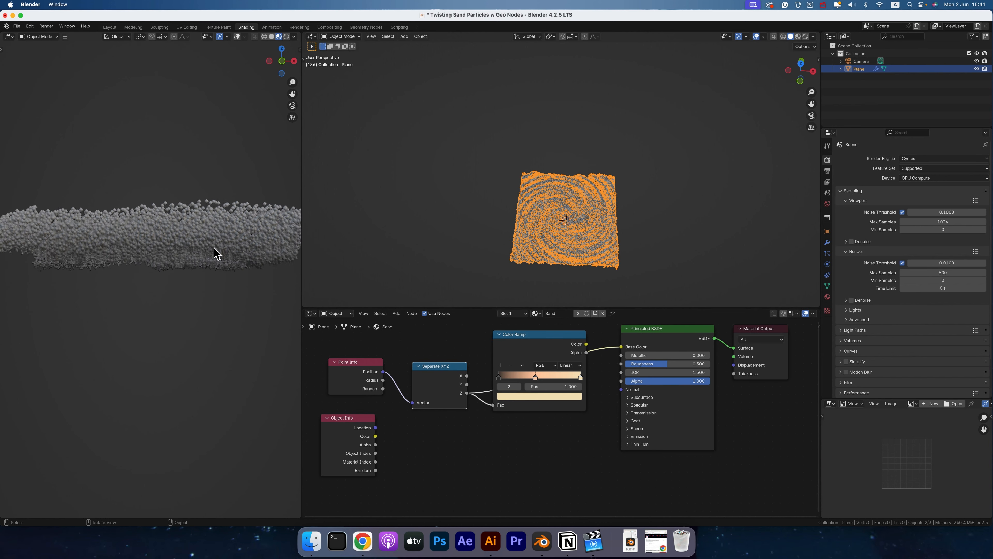